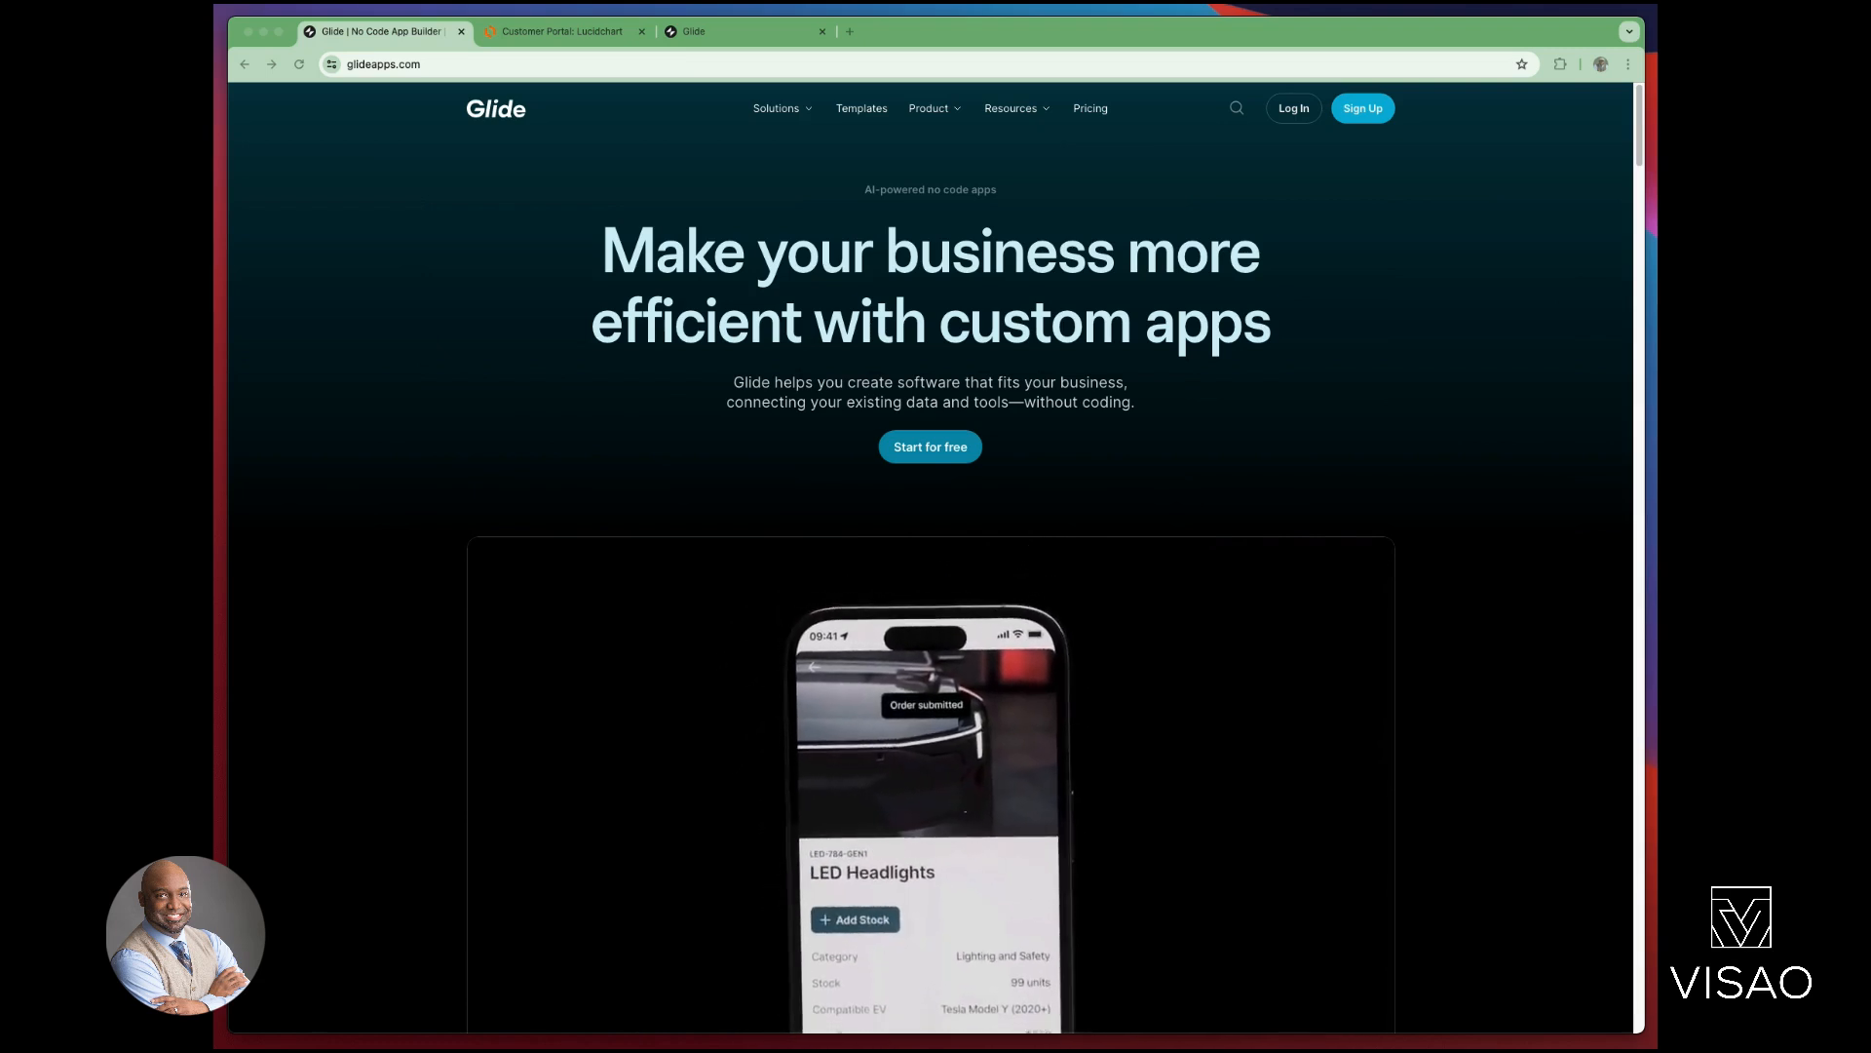
Step: Review the Users, Cases and Comments tables and their linked fields in the Customer Portal diagram in Lucidchart
key("ctrl+Tab")
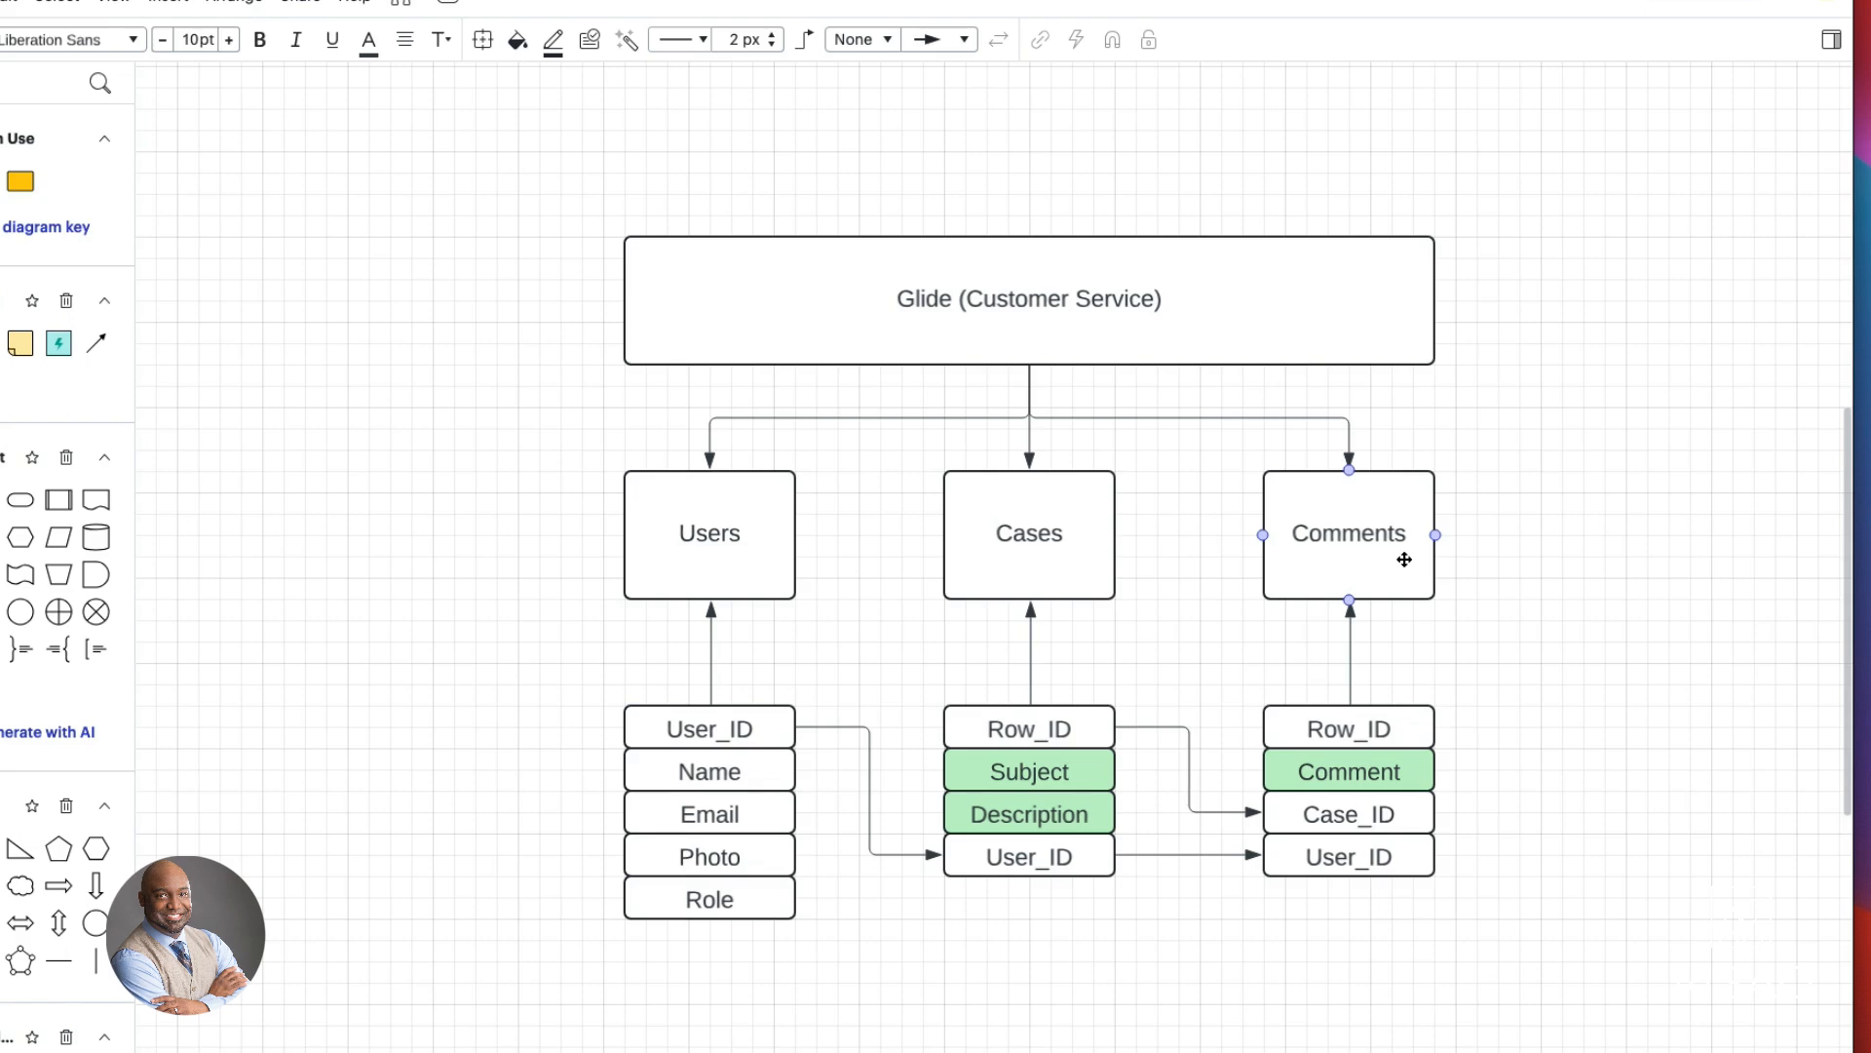
scroll(1430, 560, "down", 1)
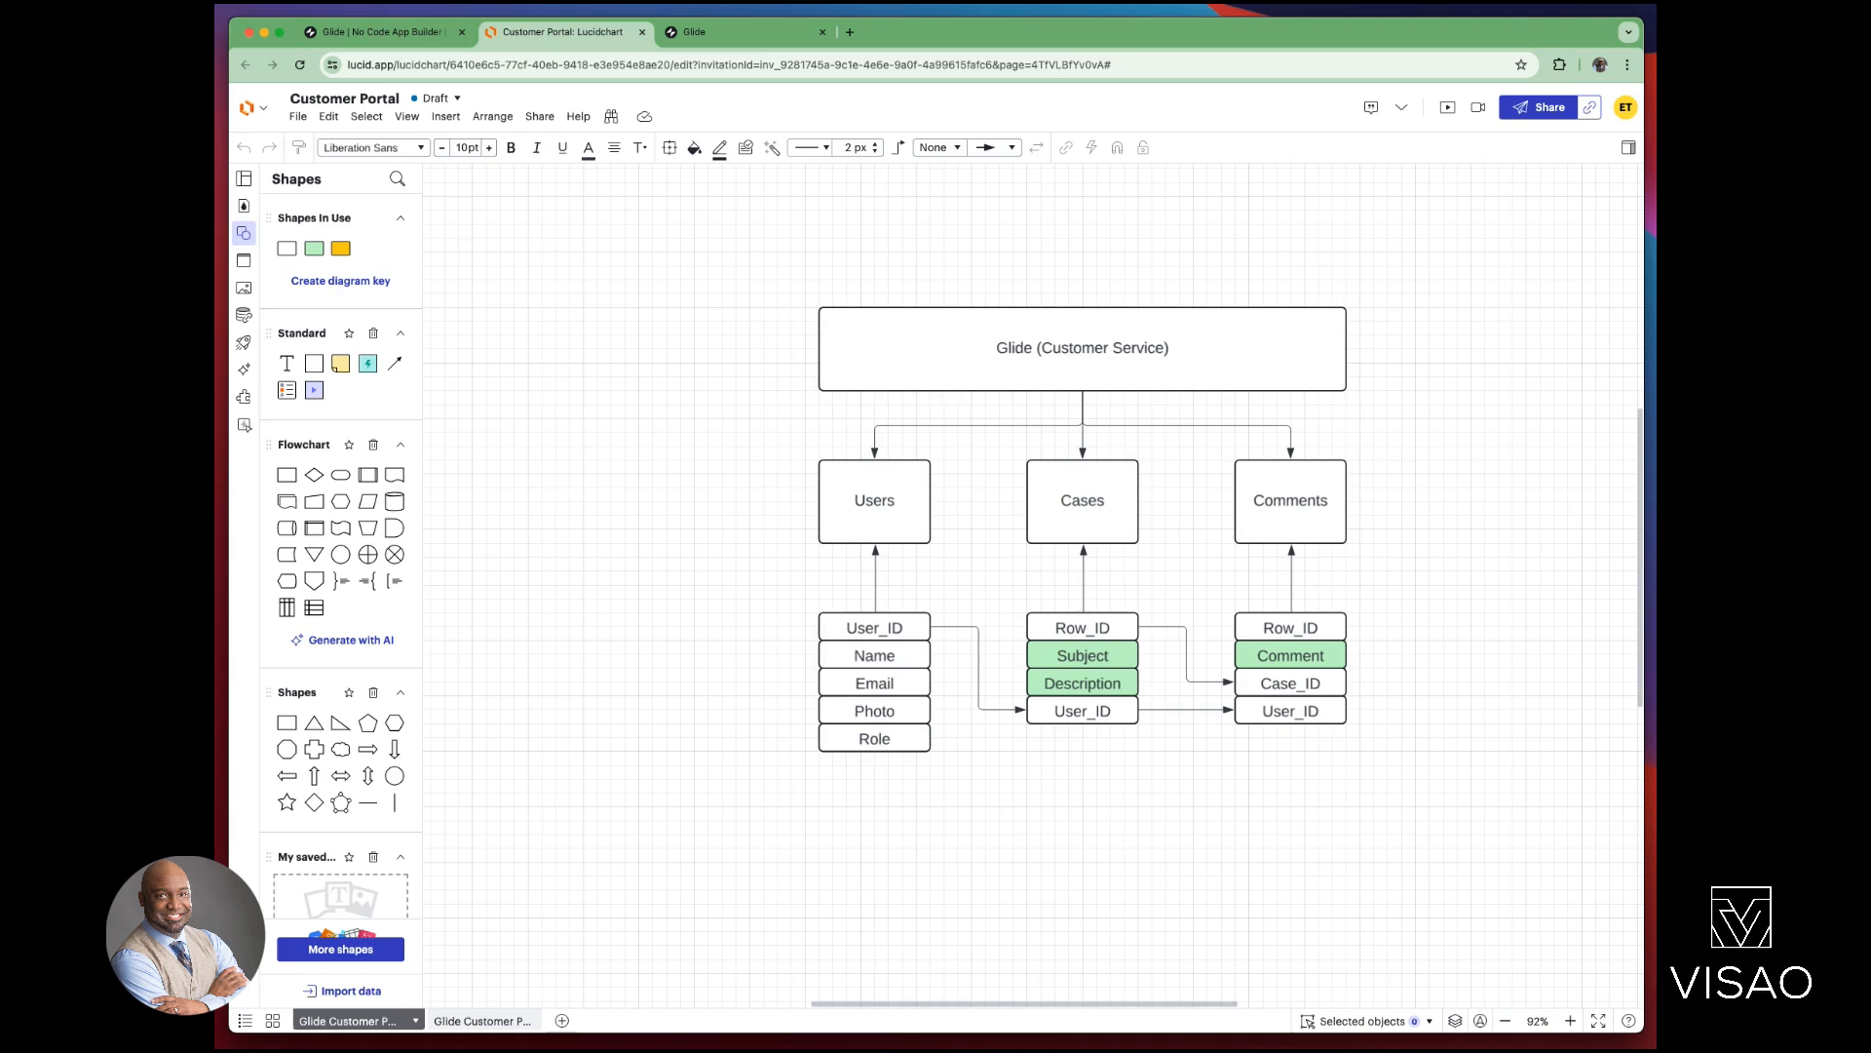
Step: Switch to Glide and create a new mobile app named Customer Self Service App with Glide Tables as its data source
left_click(741, 33)
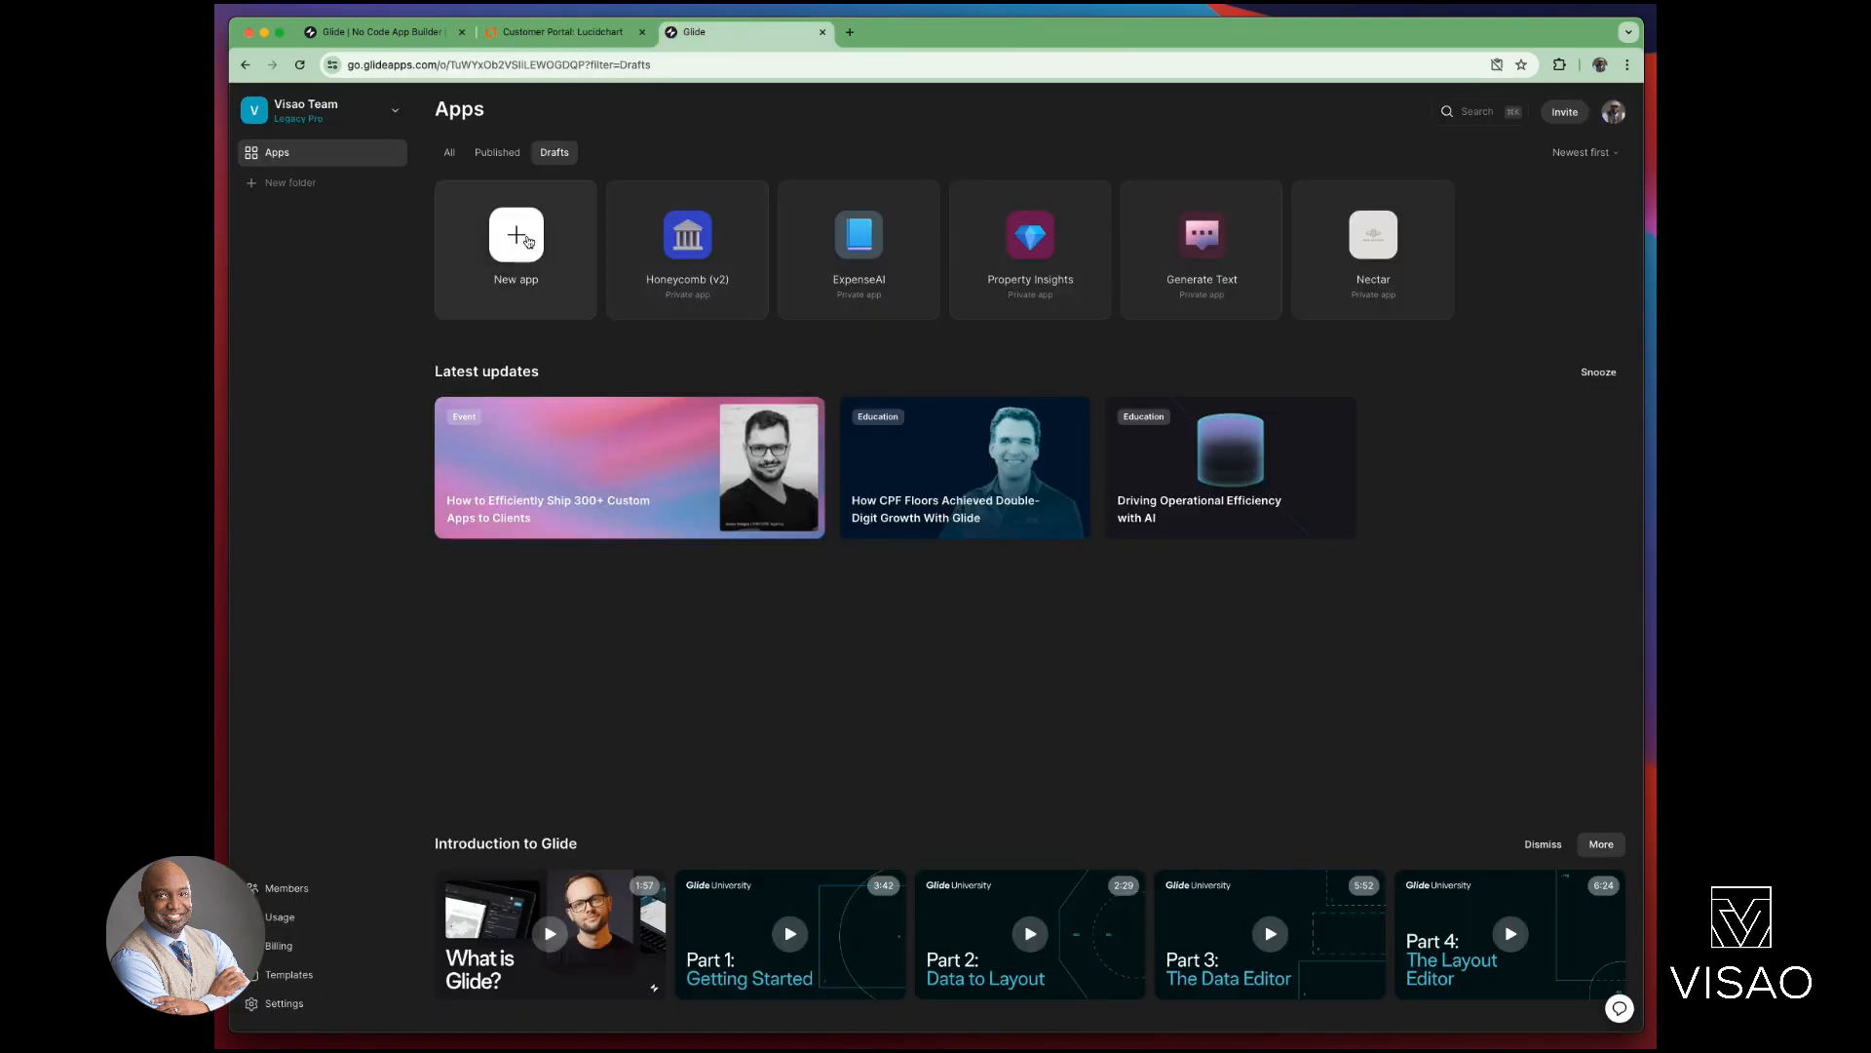
left_click(527, 240)
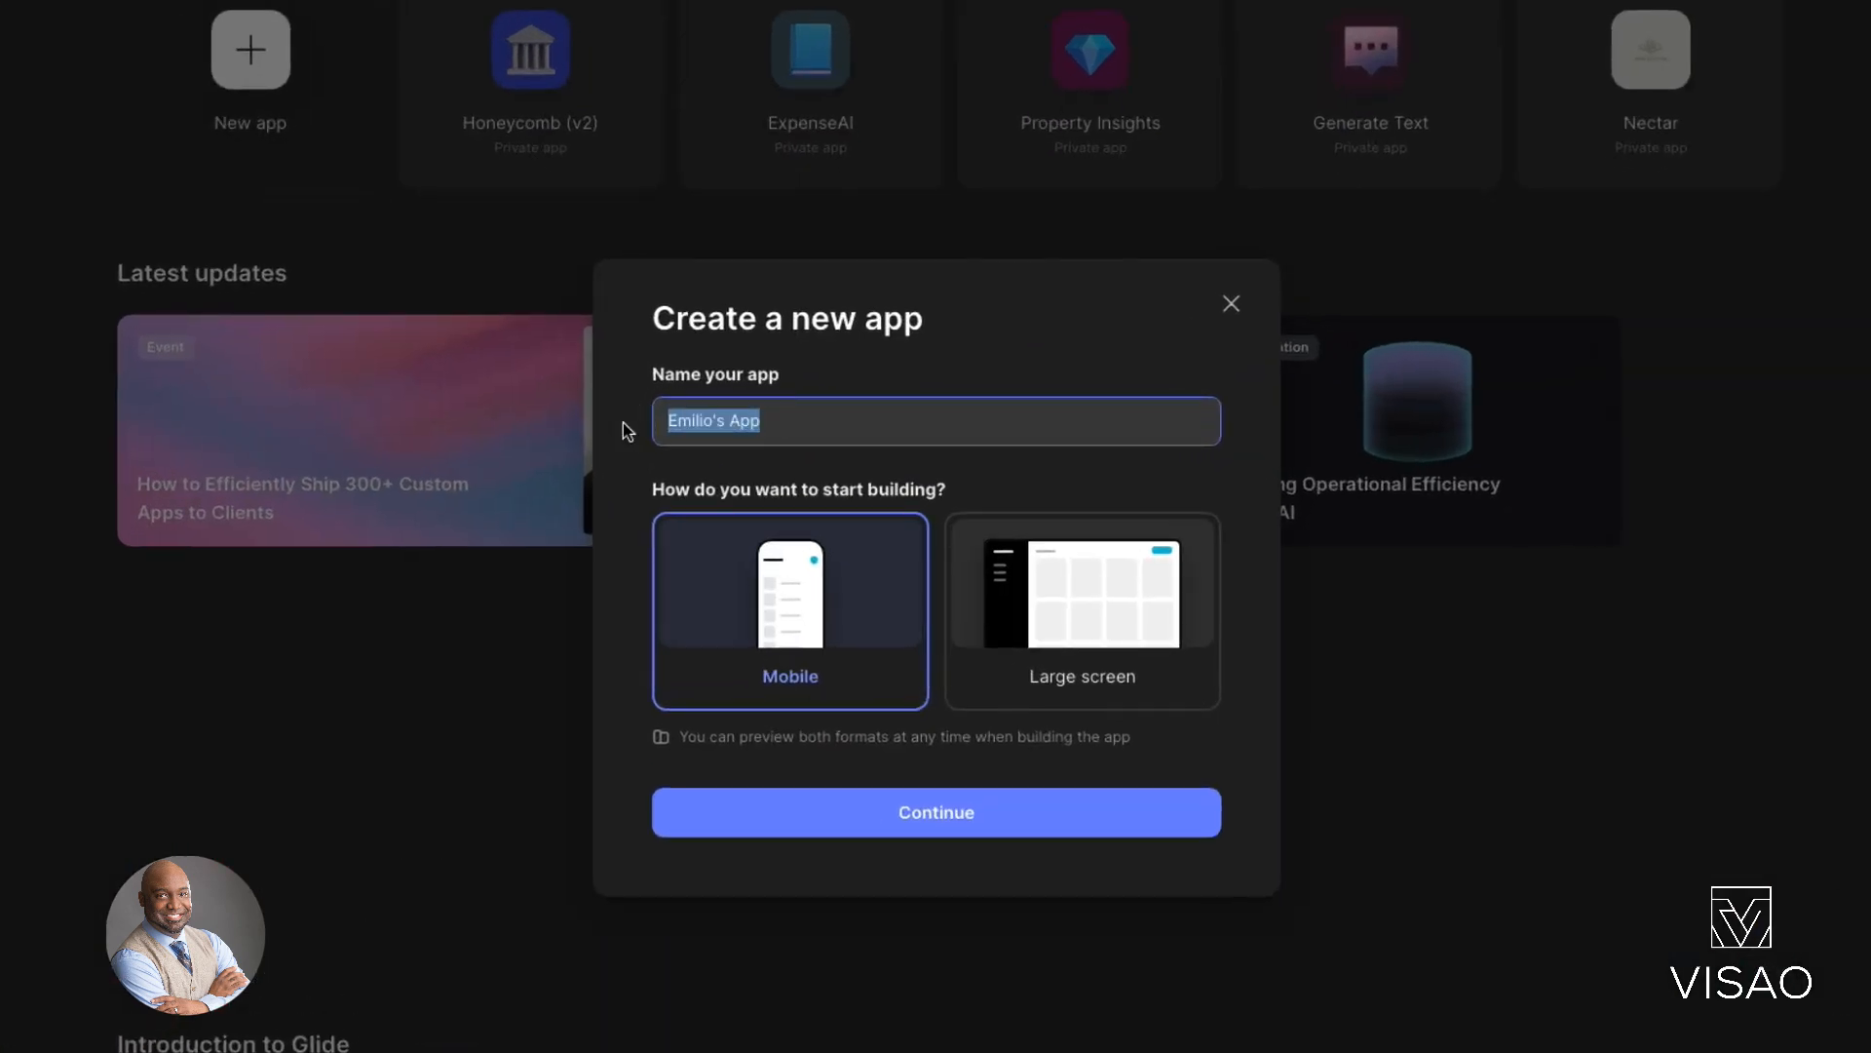
type("Customer")
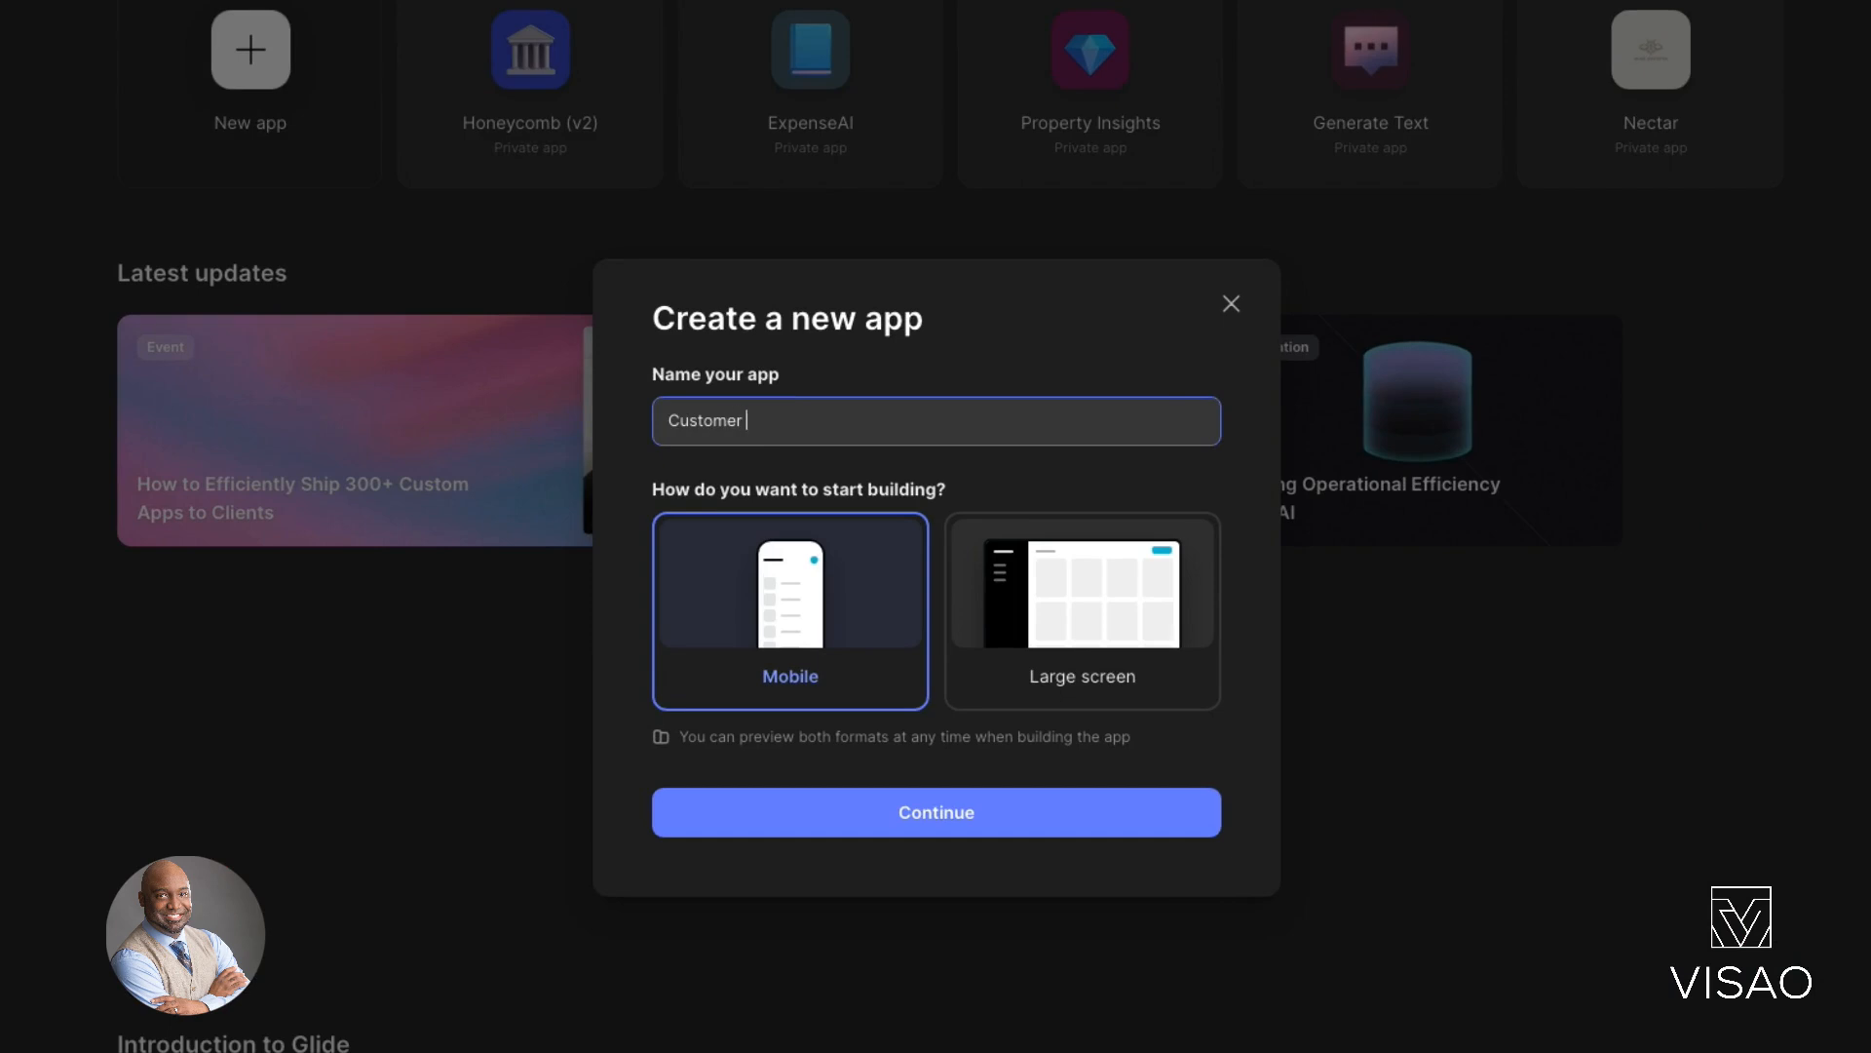
type(" Self Service App")
left_click(915, 825)
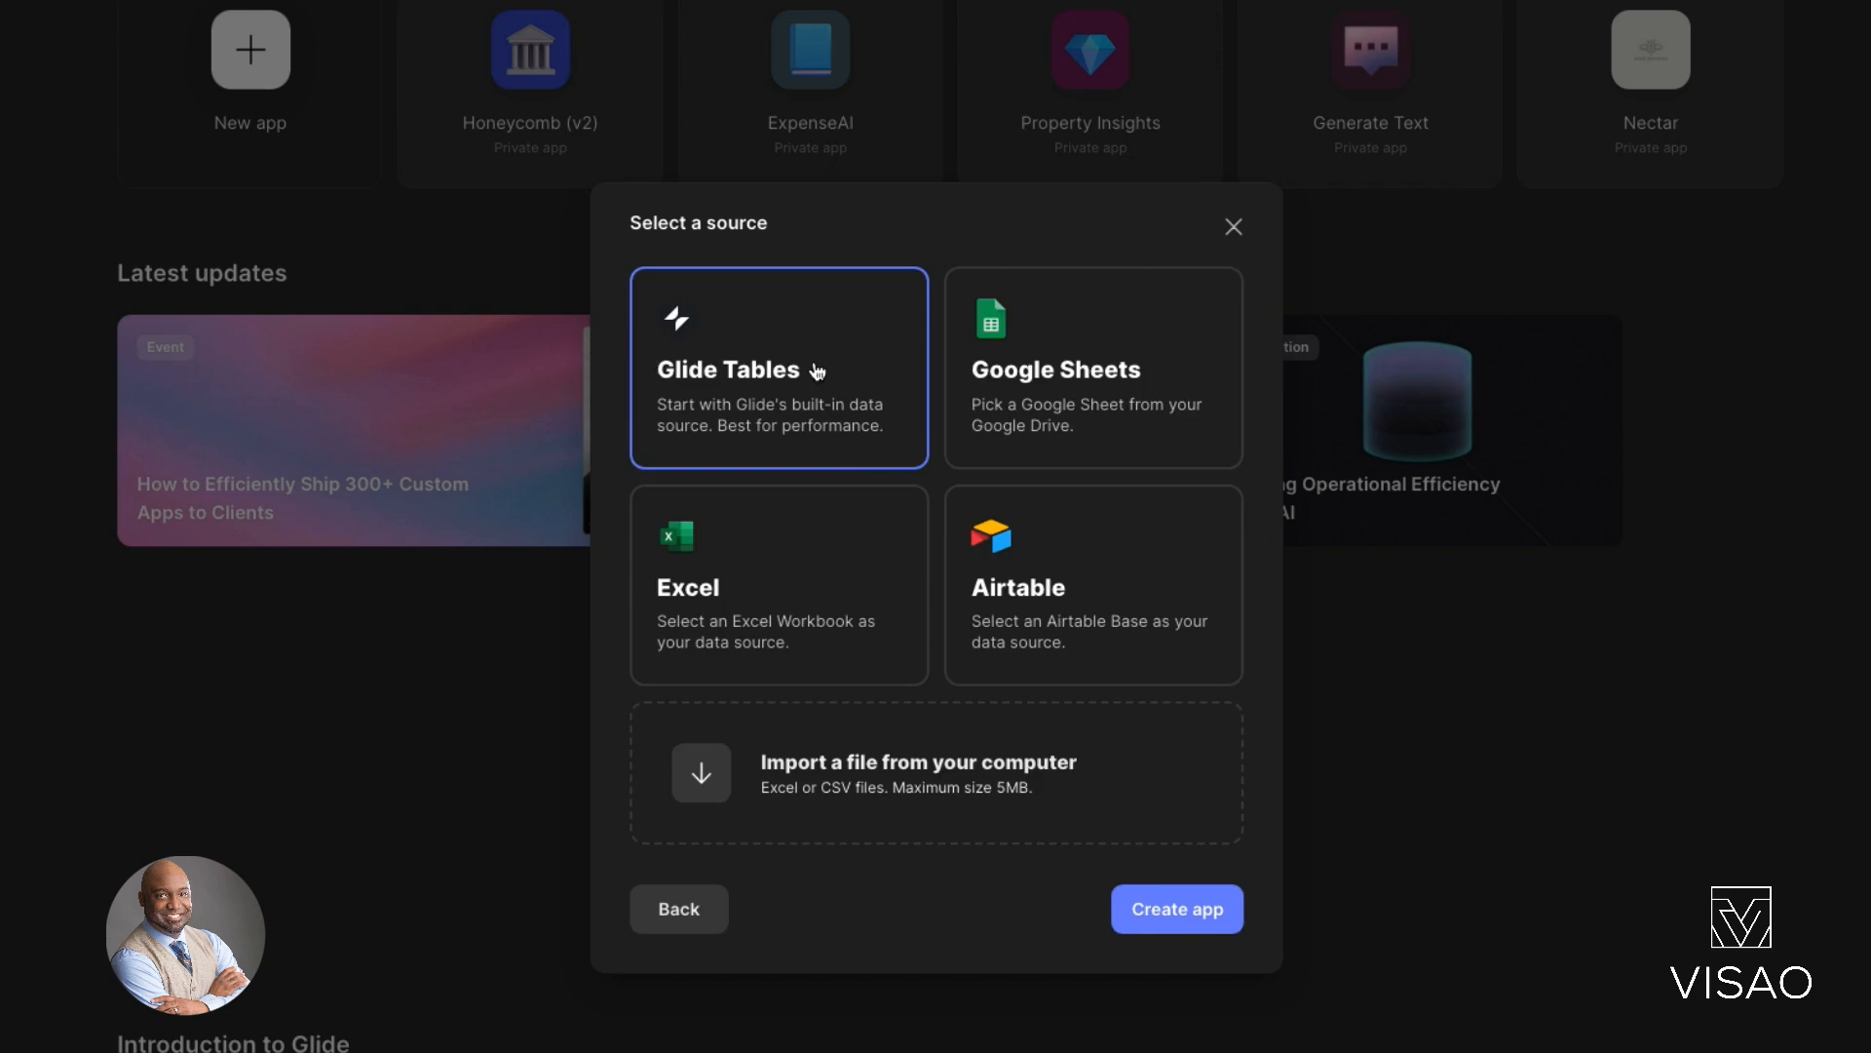
left_click(1178, 908)
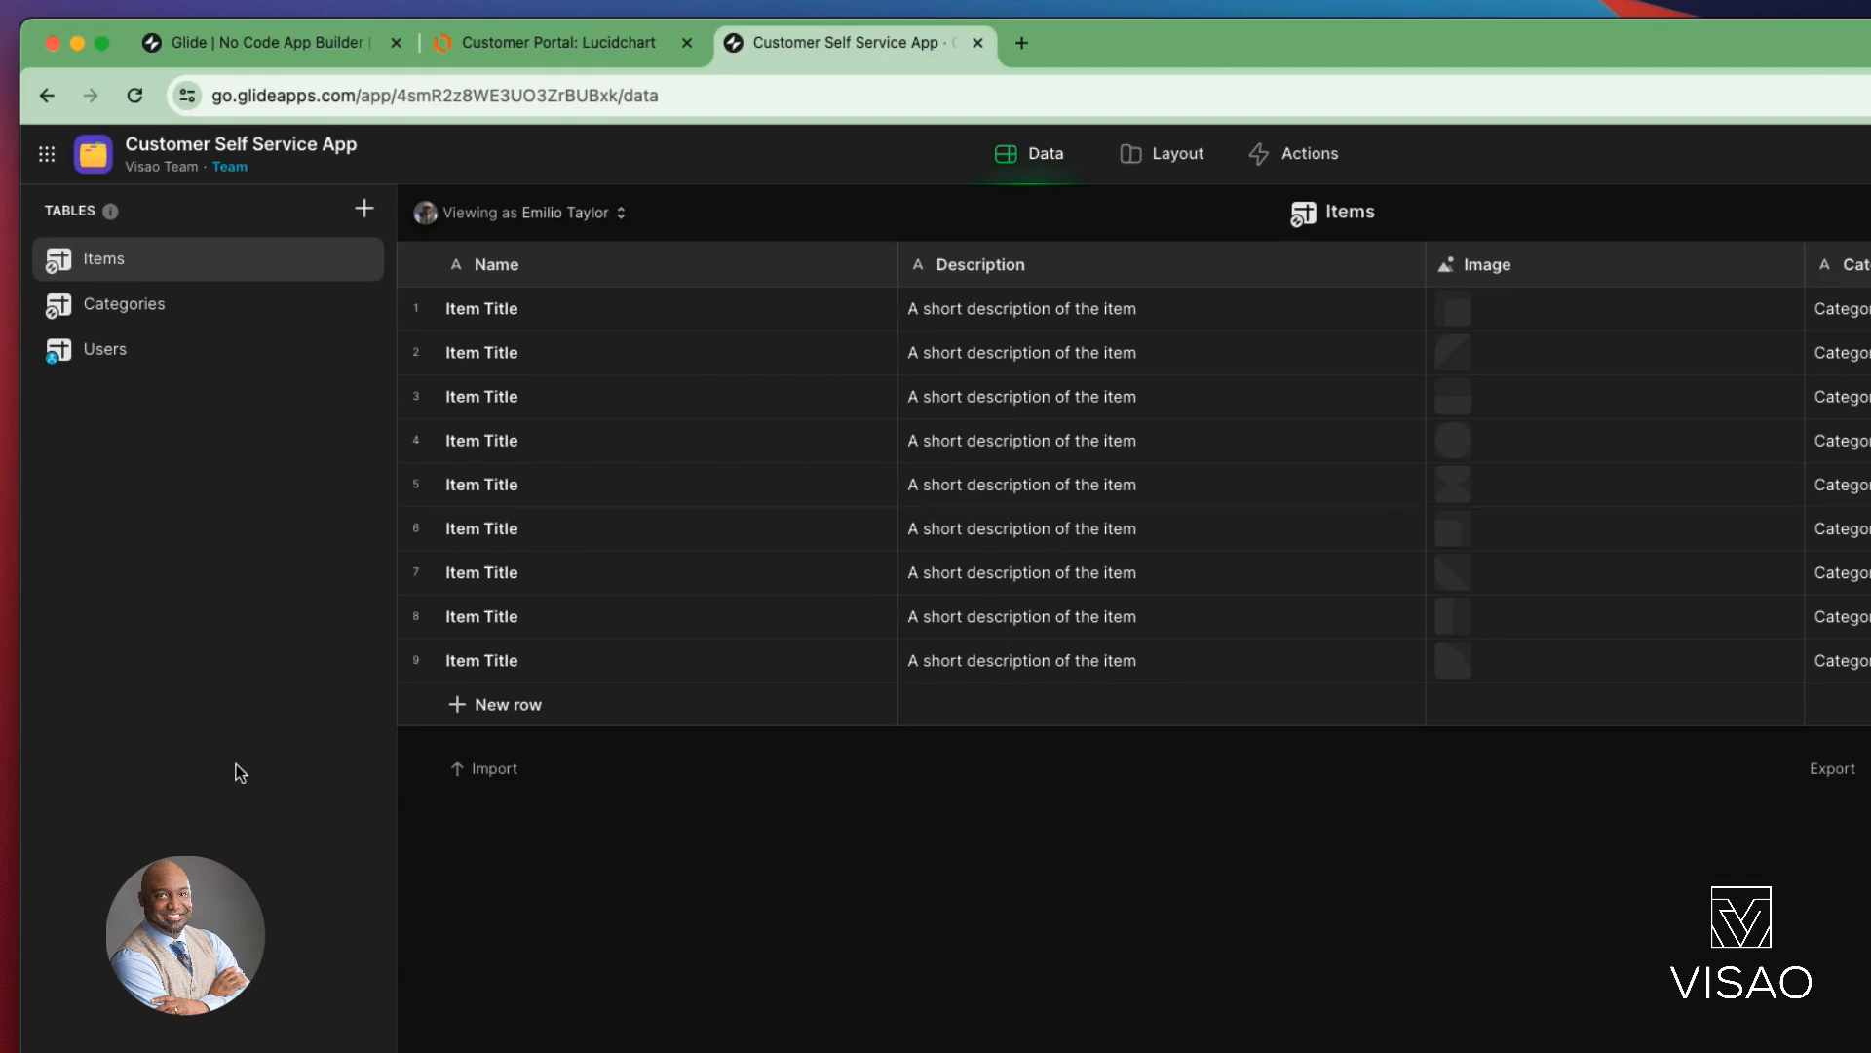
Step: Add a blank table to the app's data and give it a Row ID column of type Row ID
left_click(366, 217)
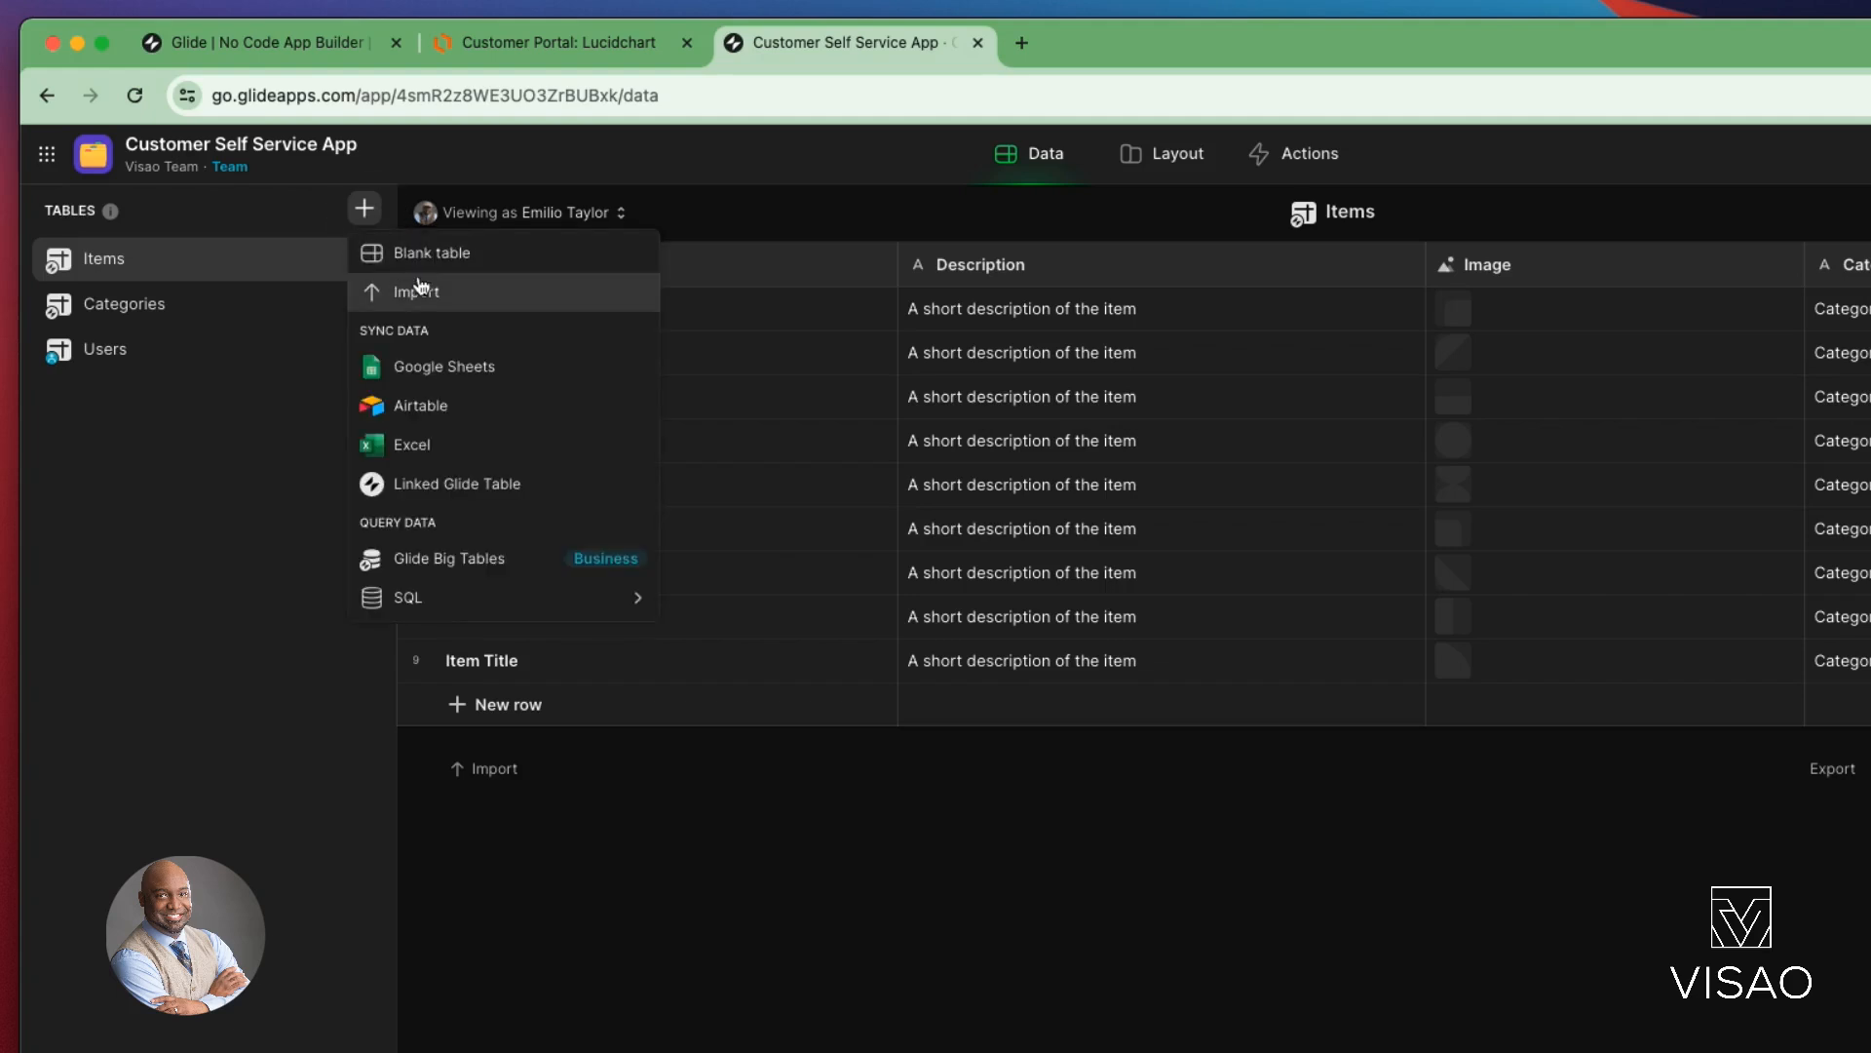
left_click(431, 251)
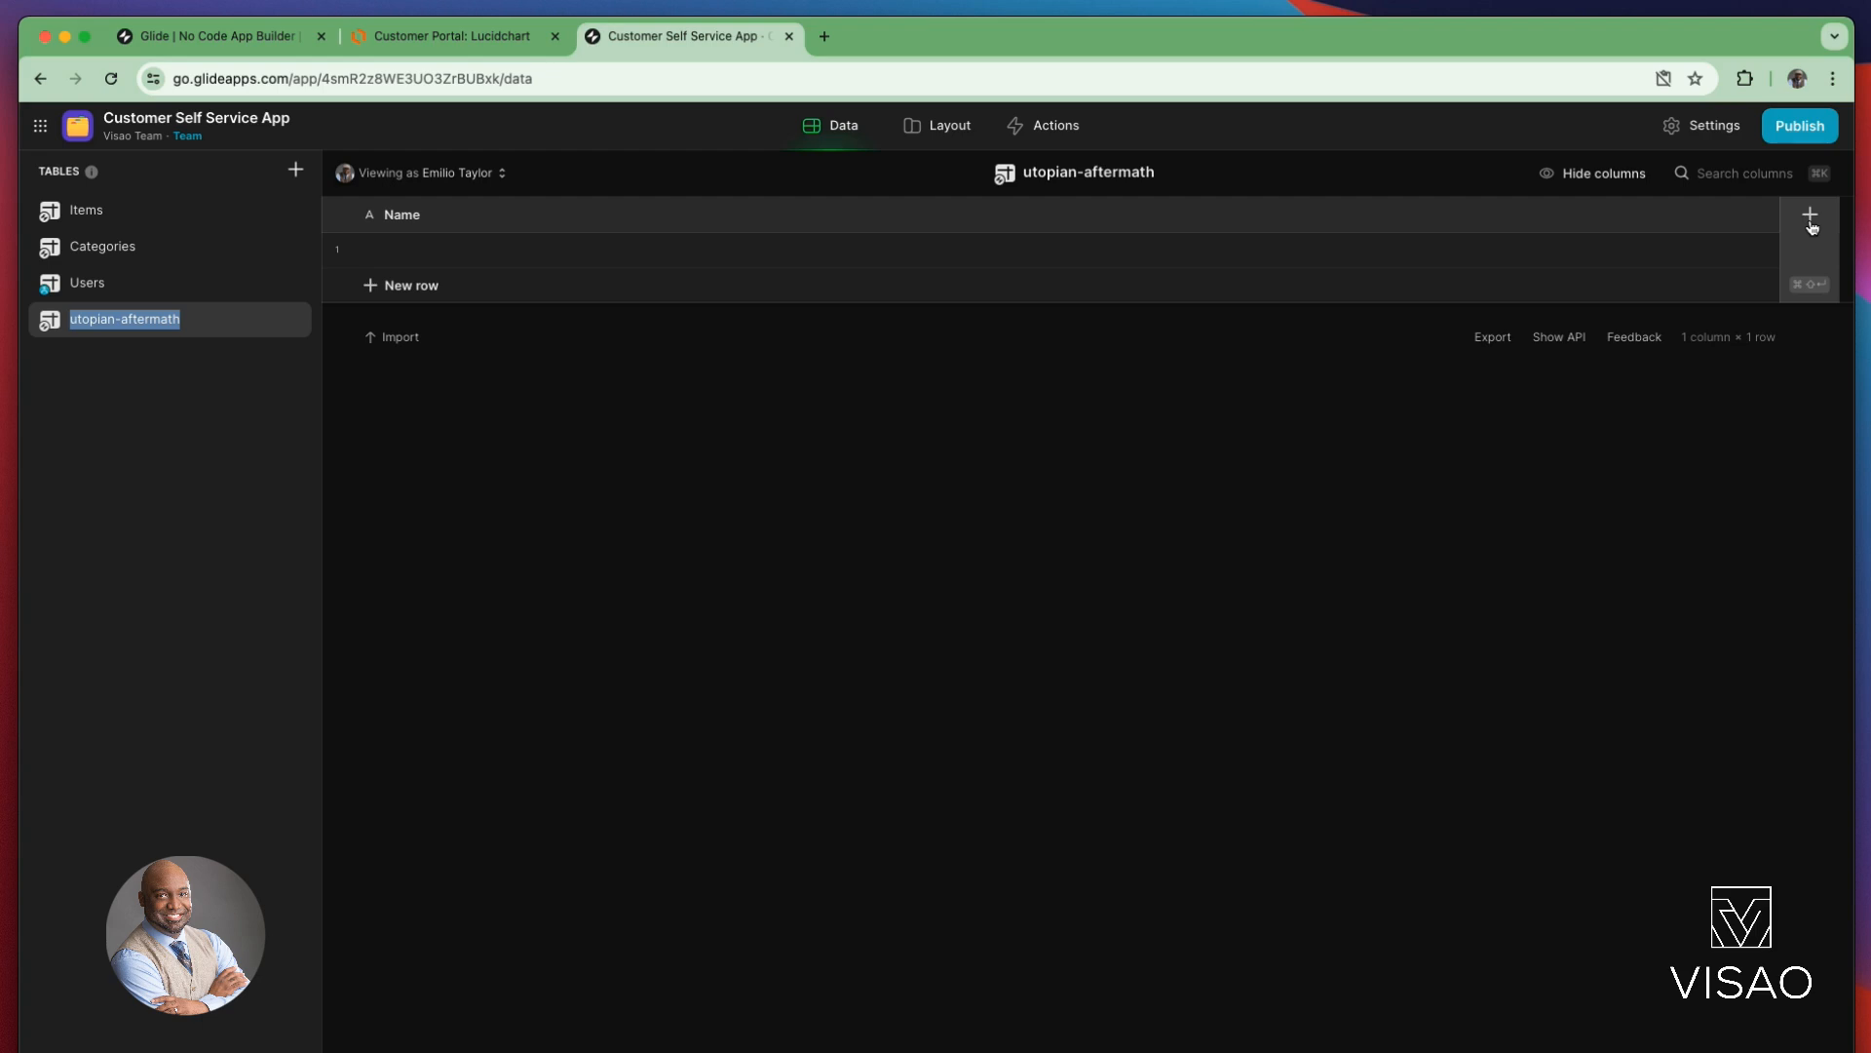
left_click(1810, 218)
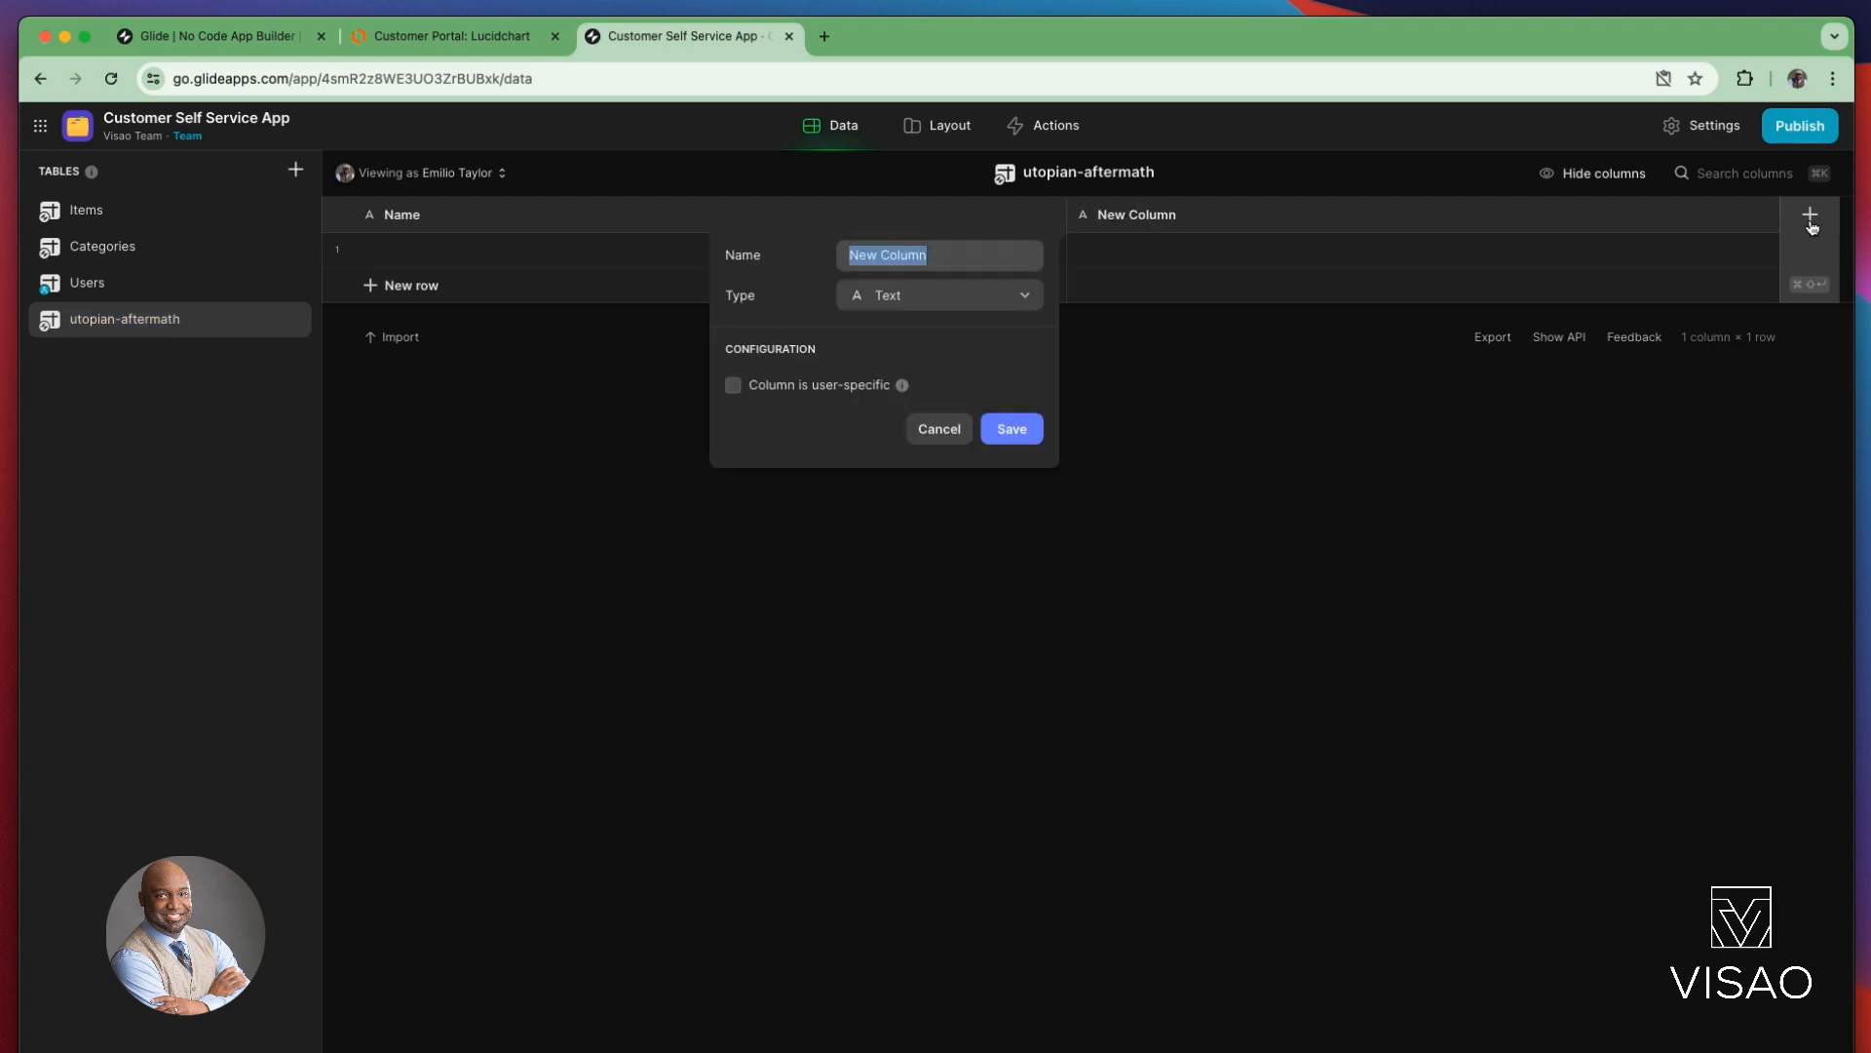
type("Row ")
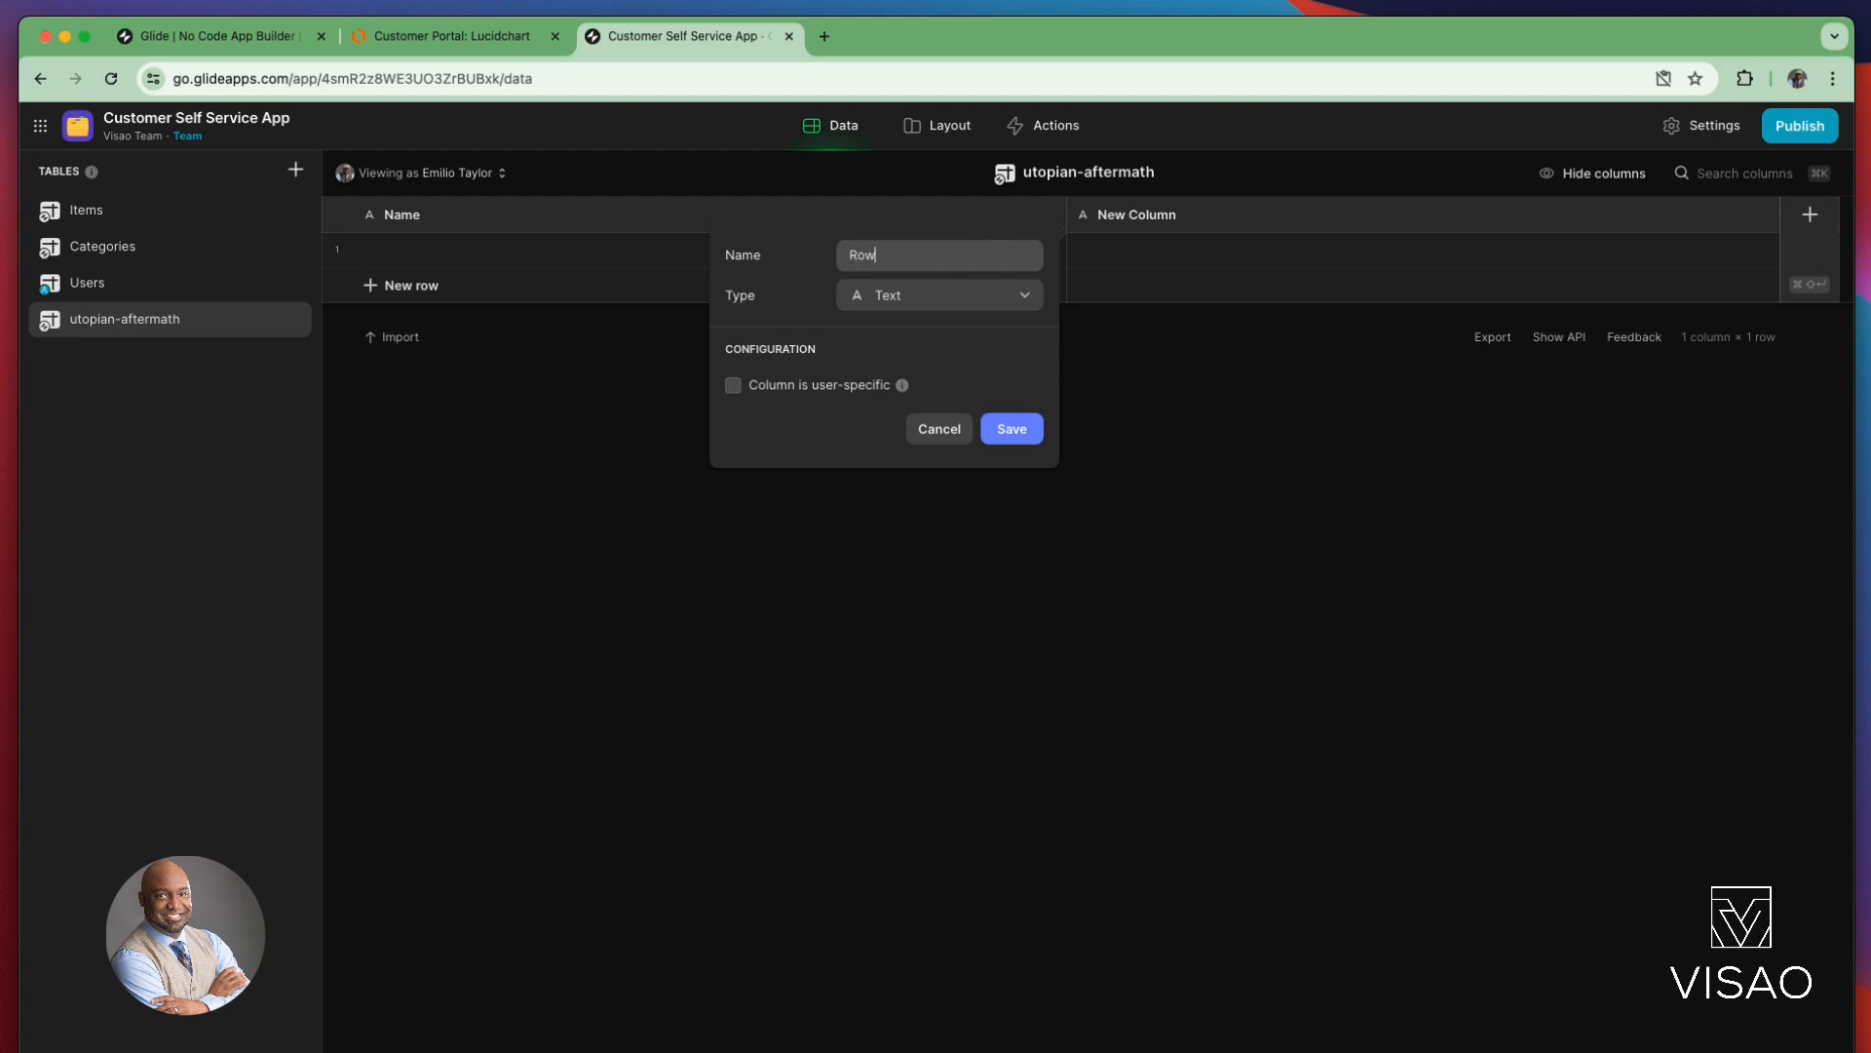
type("ID")
left_click(990, 294)
mouse_move(966, 364)
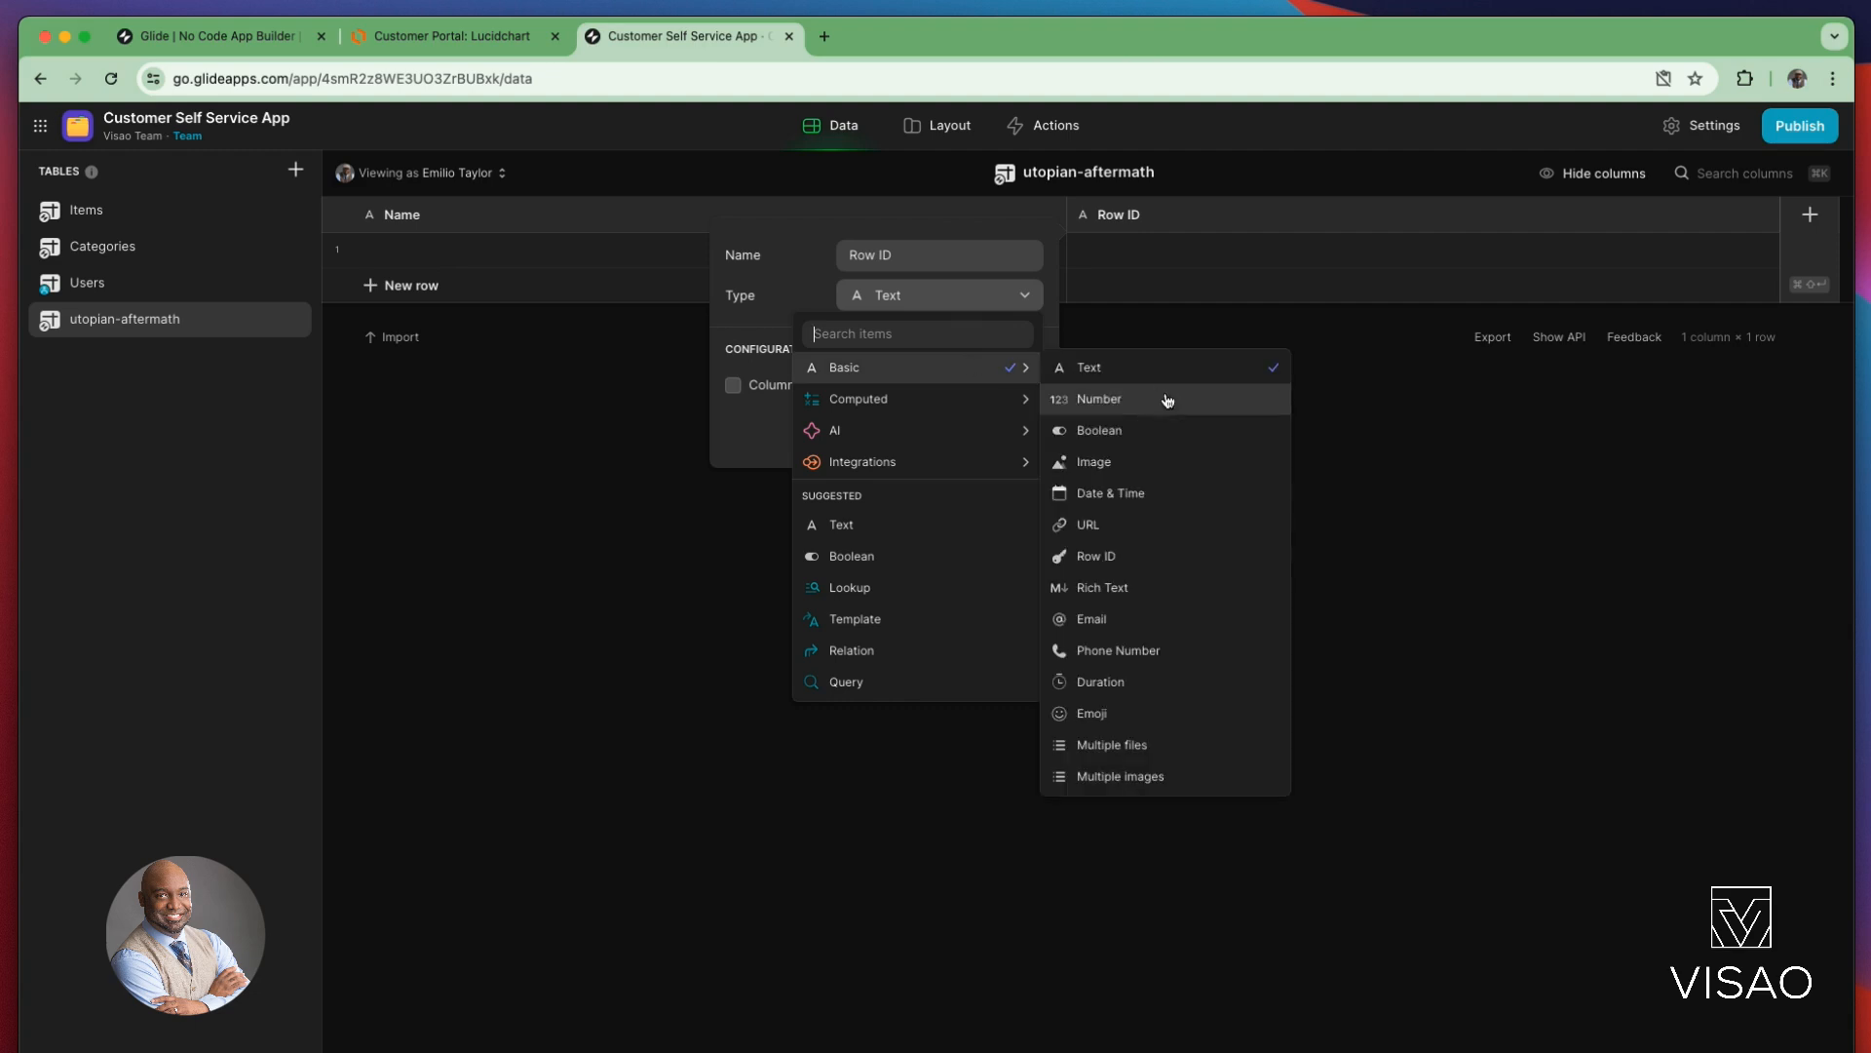
left_click(1130, 557)
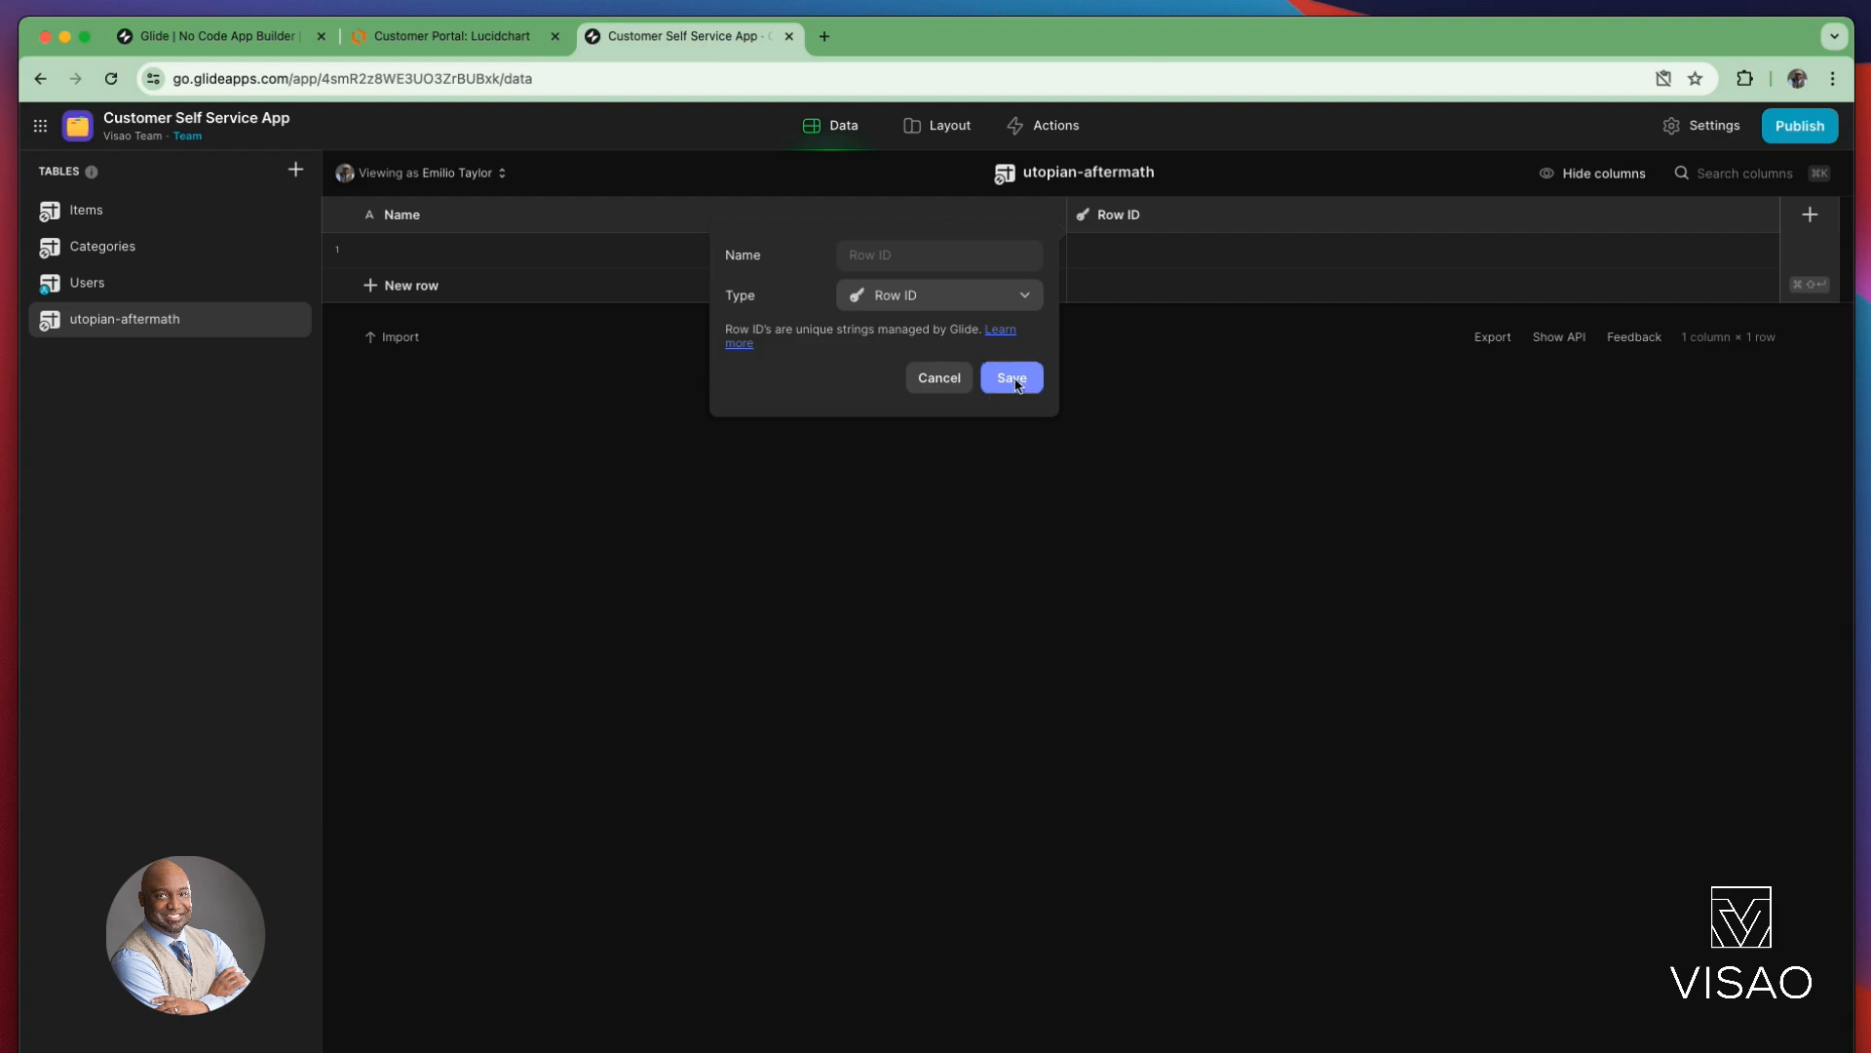
left_click(1013, 380)
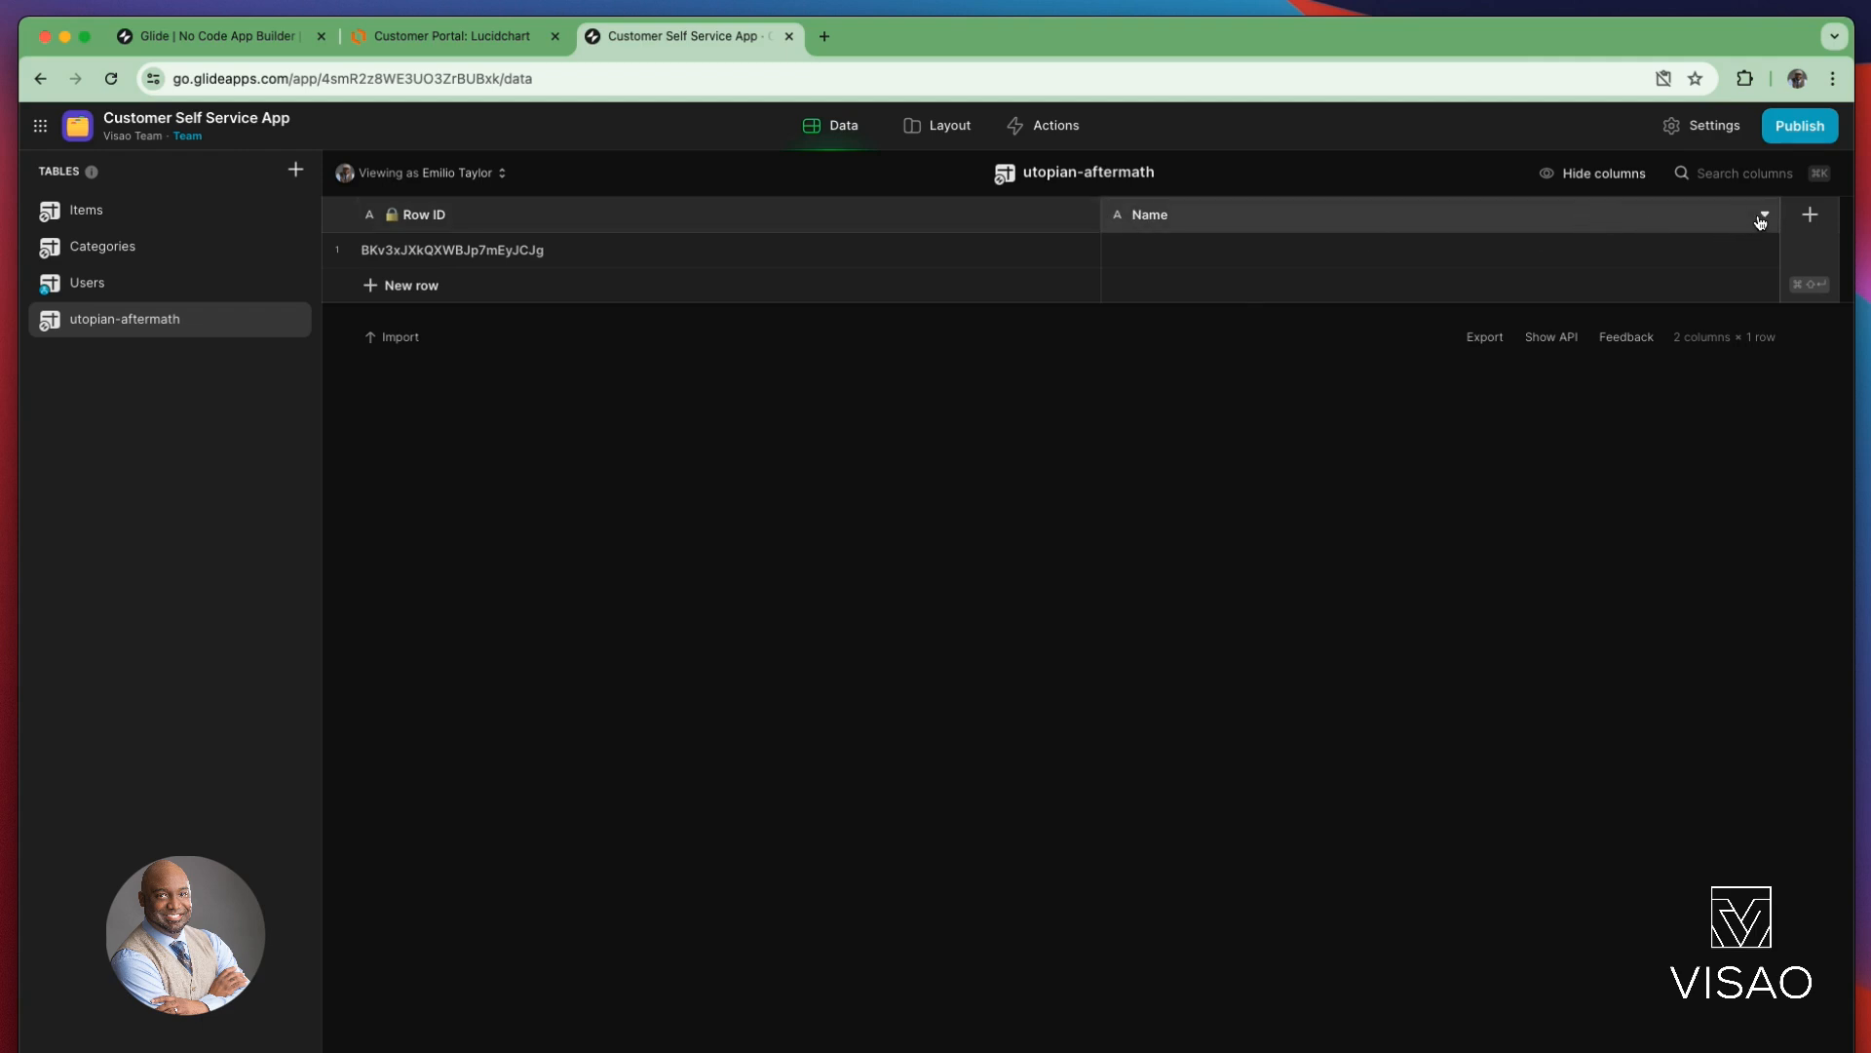
Step: Rename the new table's Name column to Subject
left_click(1763, 216)
left_click(1540, 251)
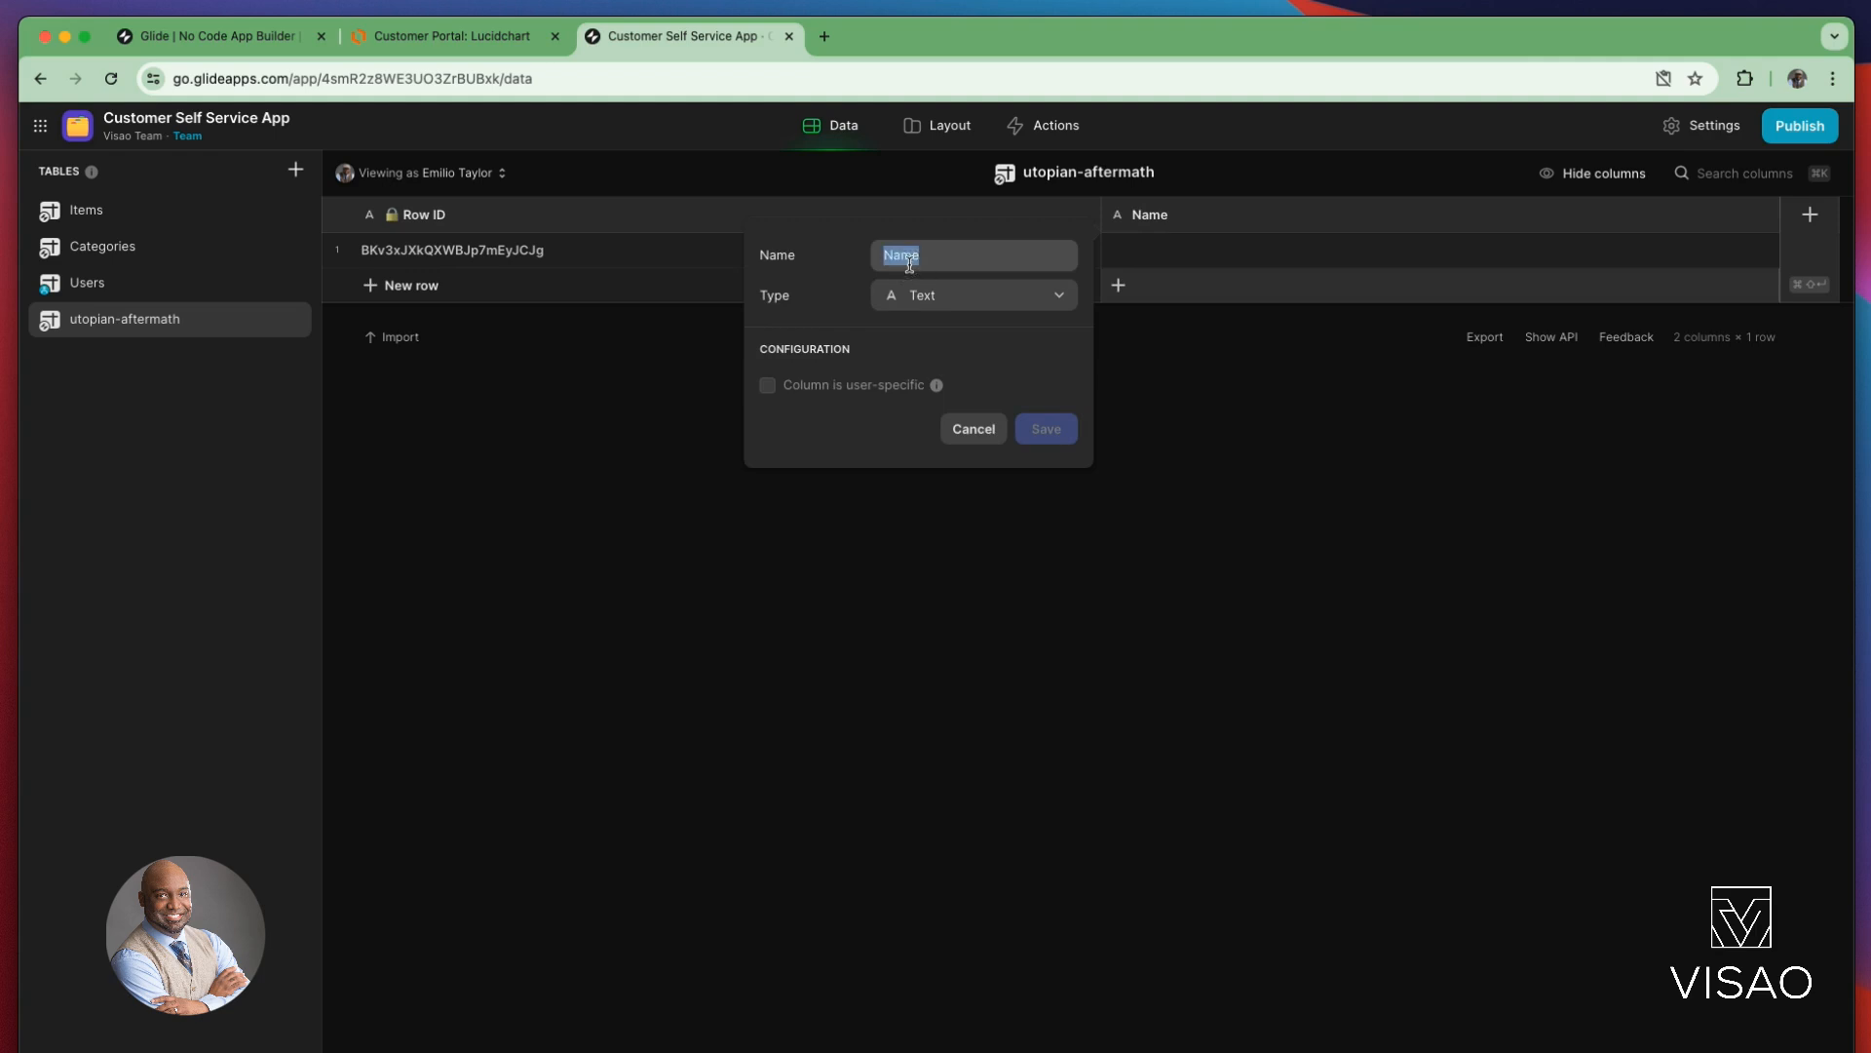
type("Subject")
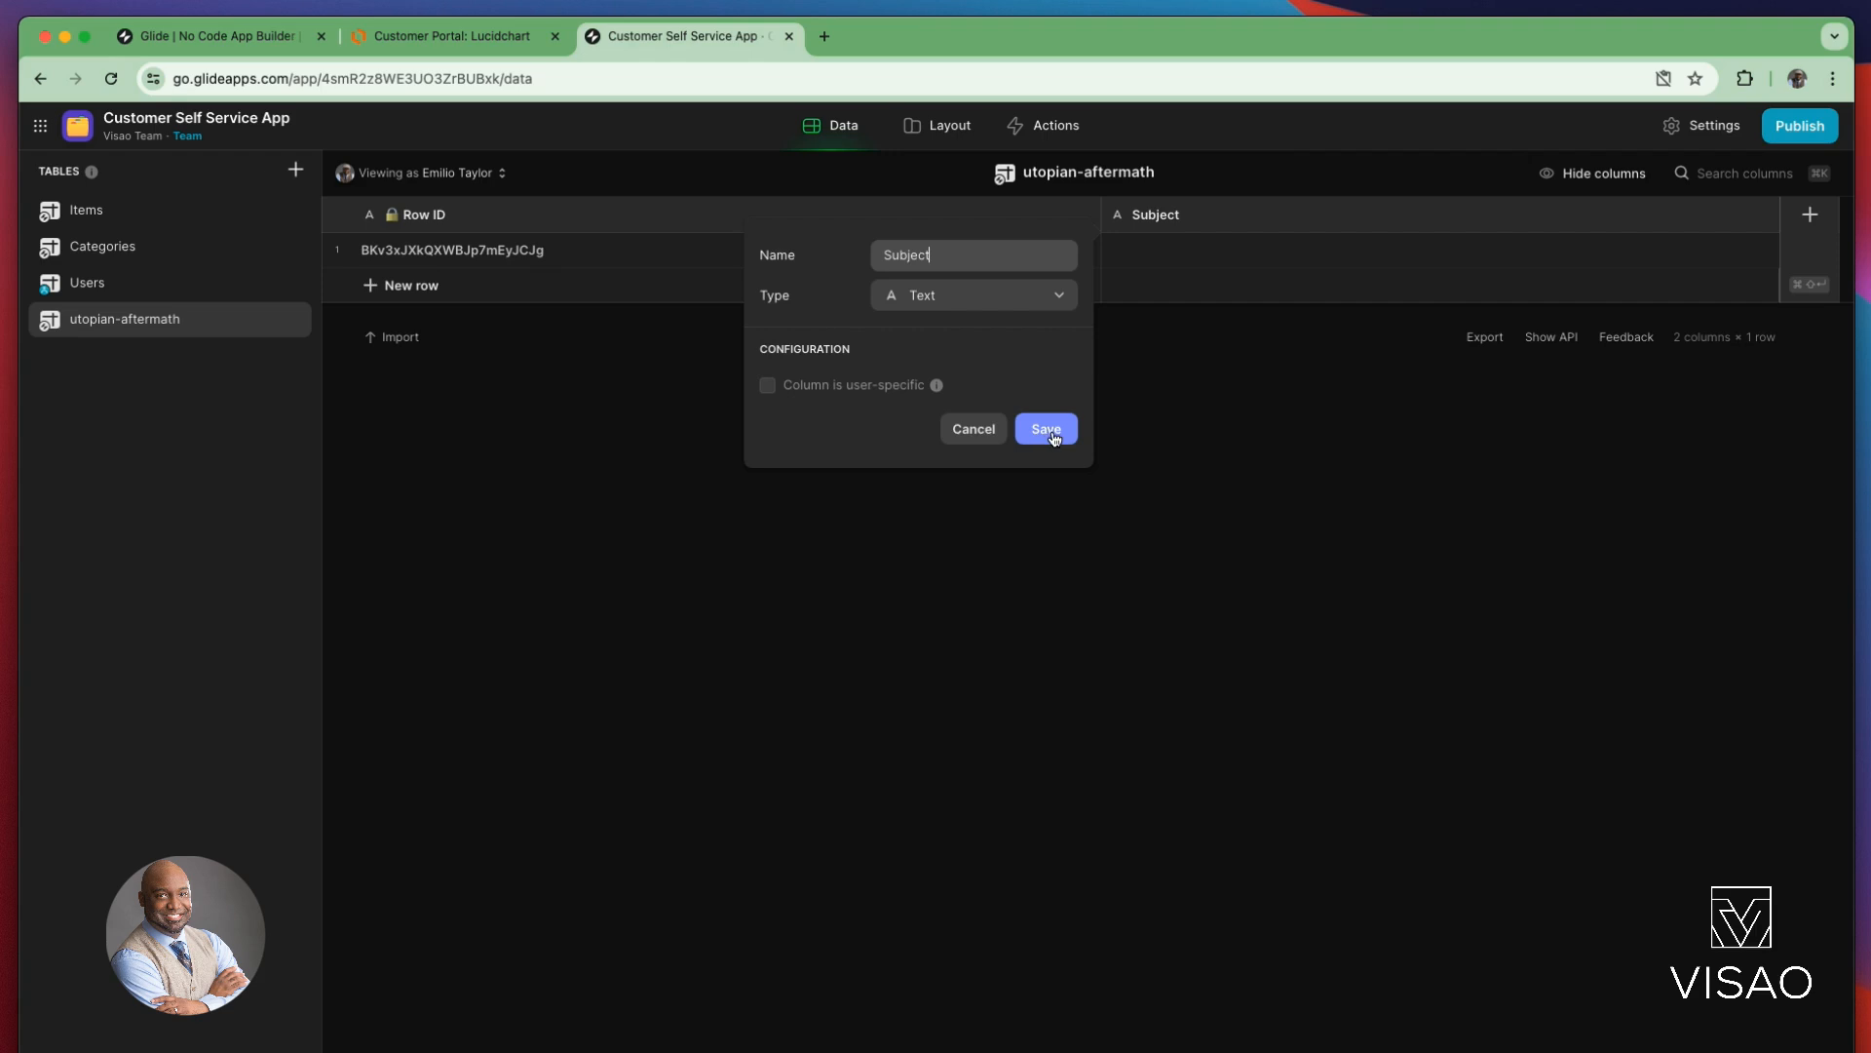
left_click(1055, 438)
Step: Add two text columns named Description and User ID to the table
left_click(1809, 215)
double_click(1153, 258)
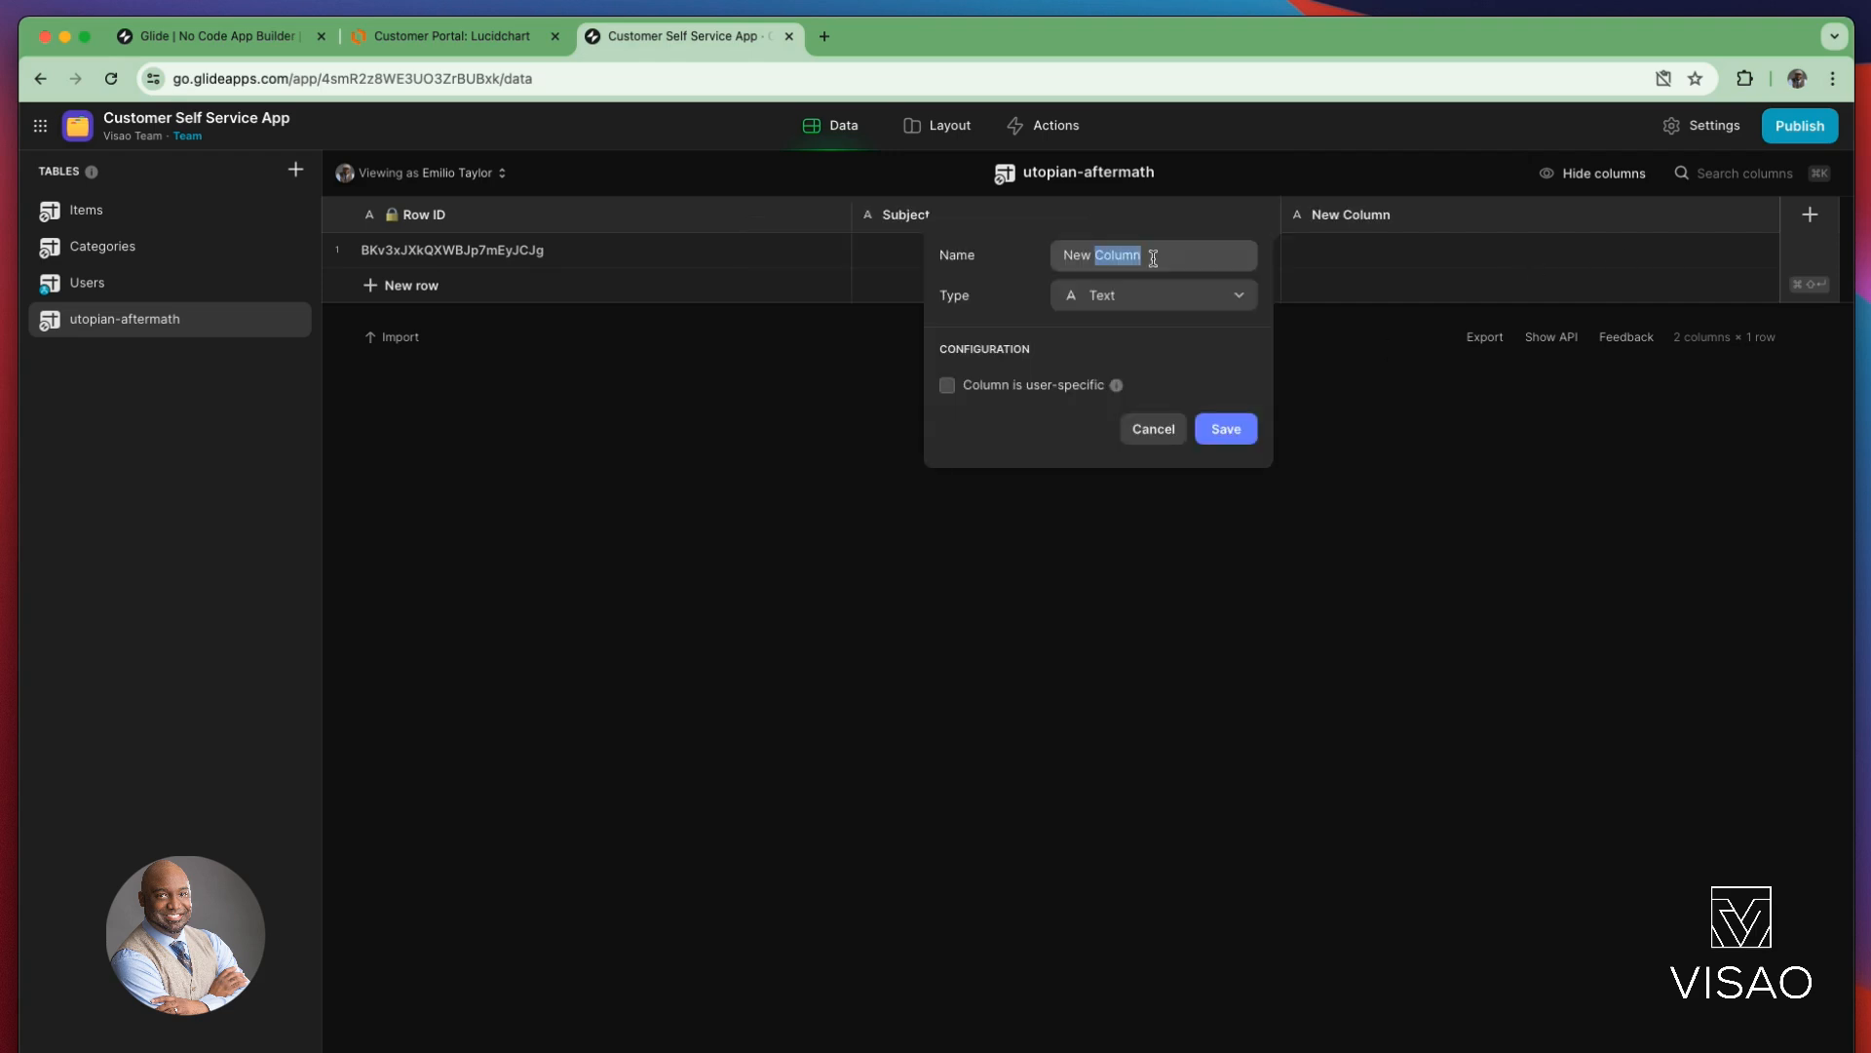
triple_click(1153, 258)
type("Description")
key("Return")
left_click(1810, 214)
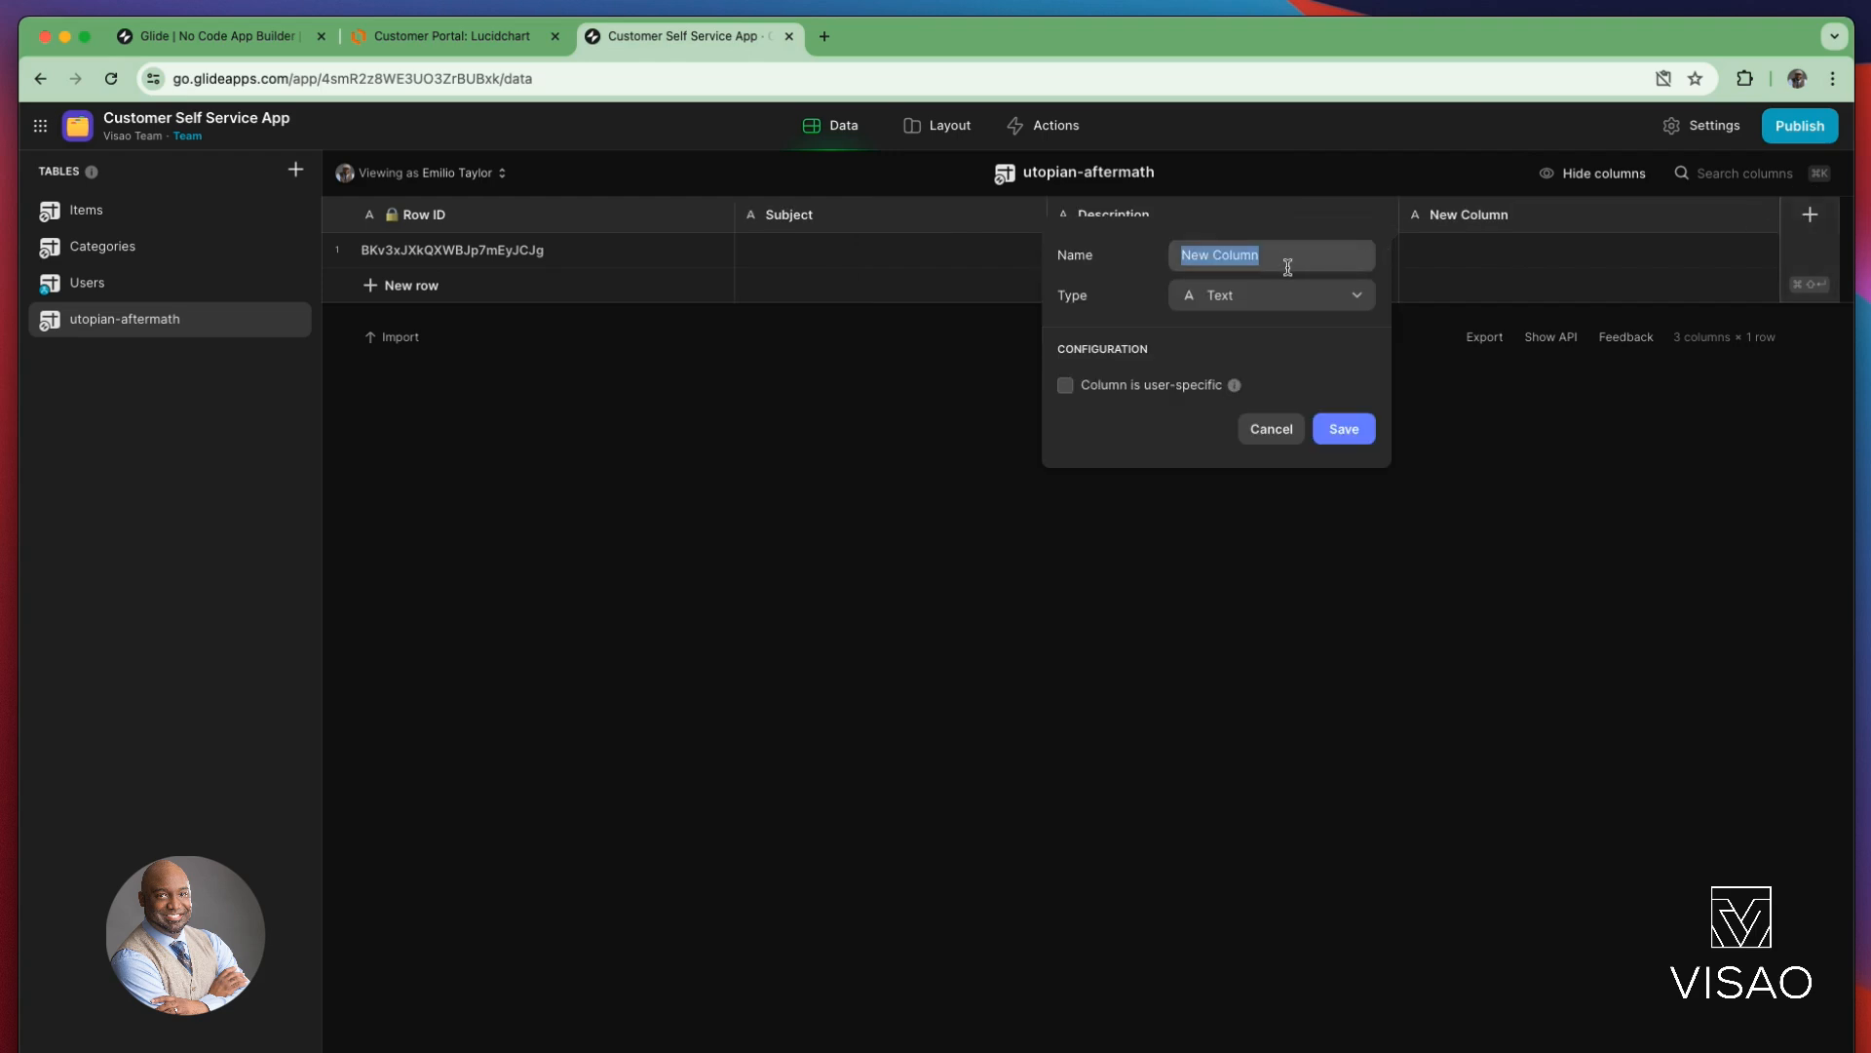
type("User ID")
left_click(1344, 429)
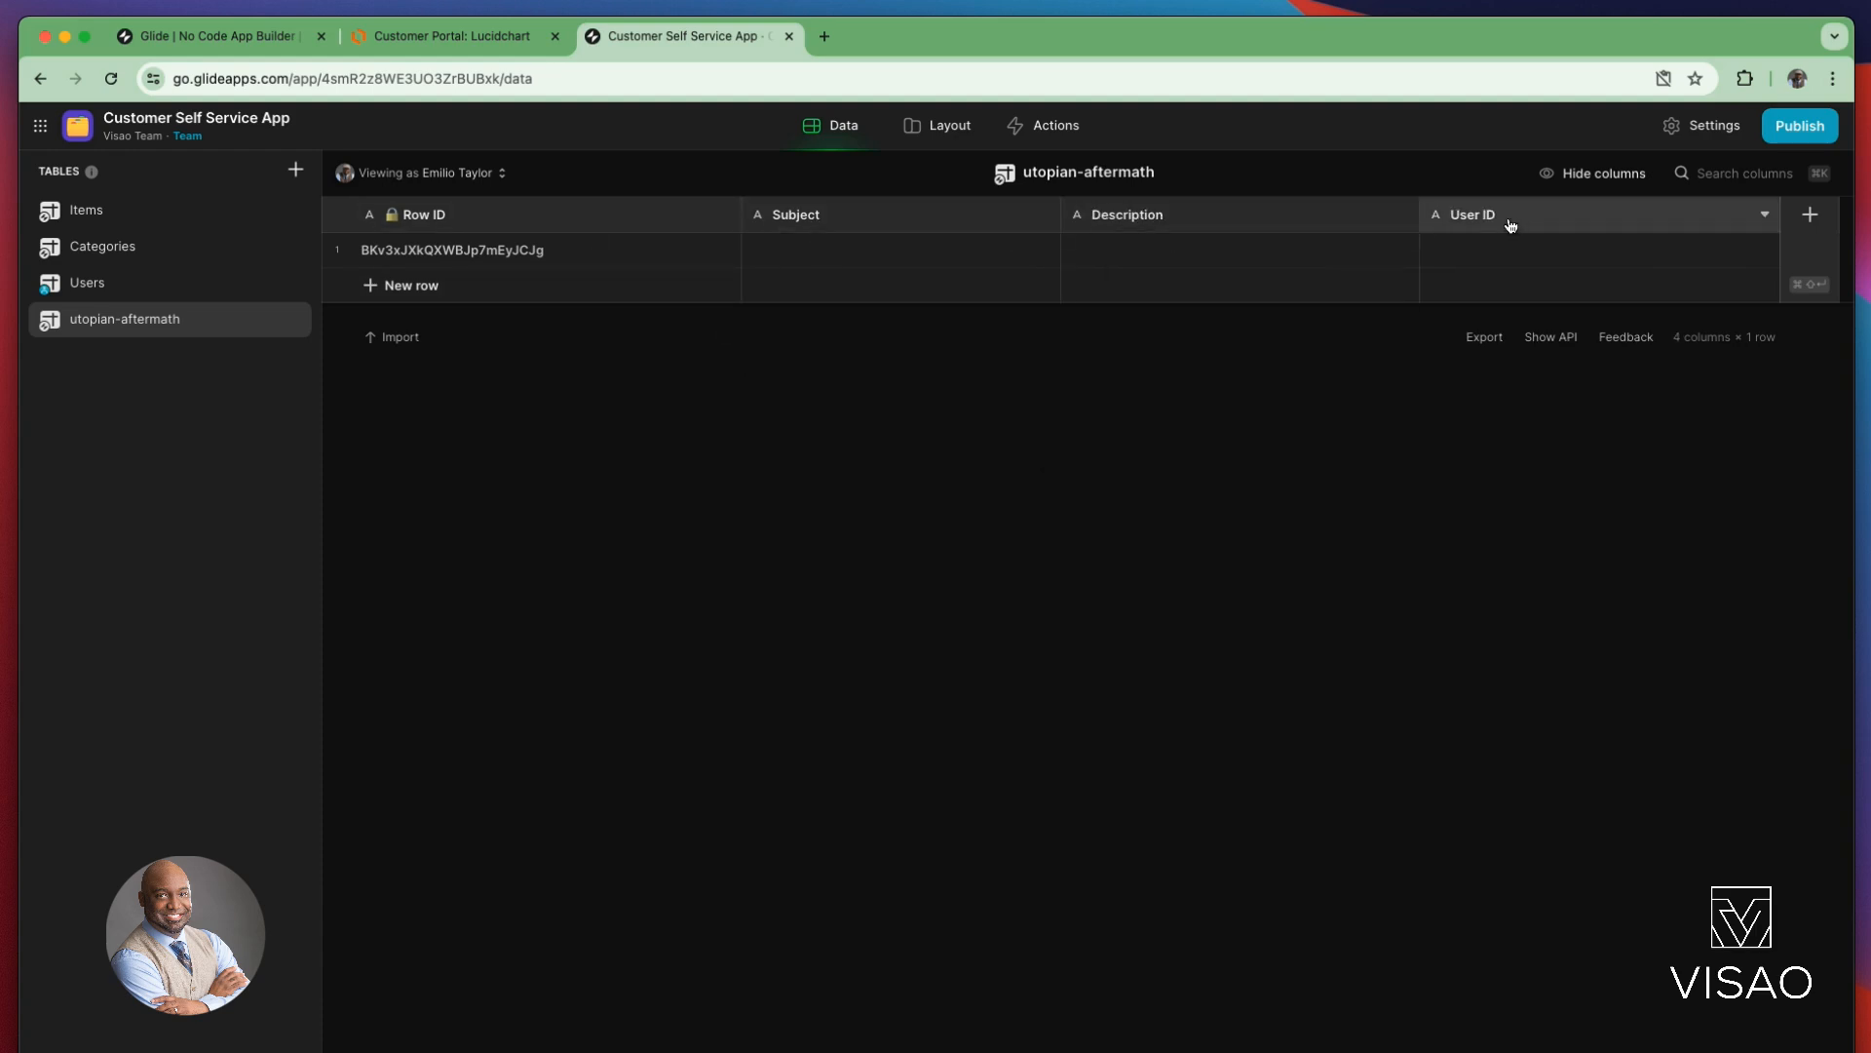
Step: Rename the utopian-aftermath table to Cases
right_click(181, 327)
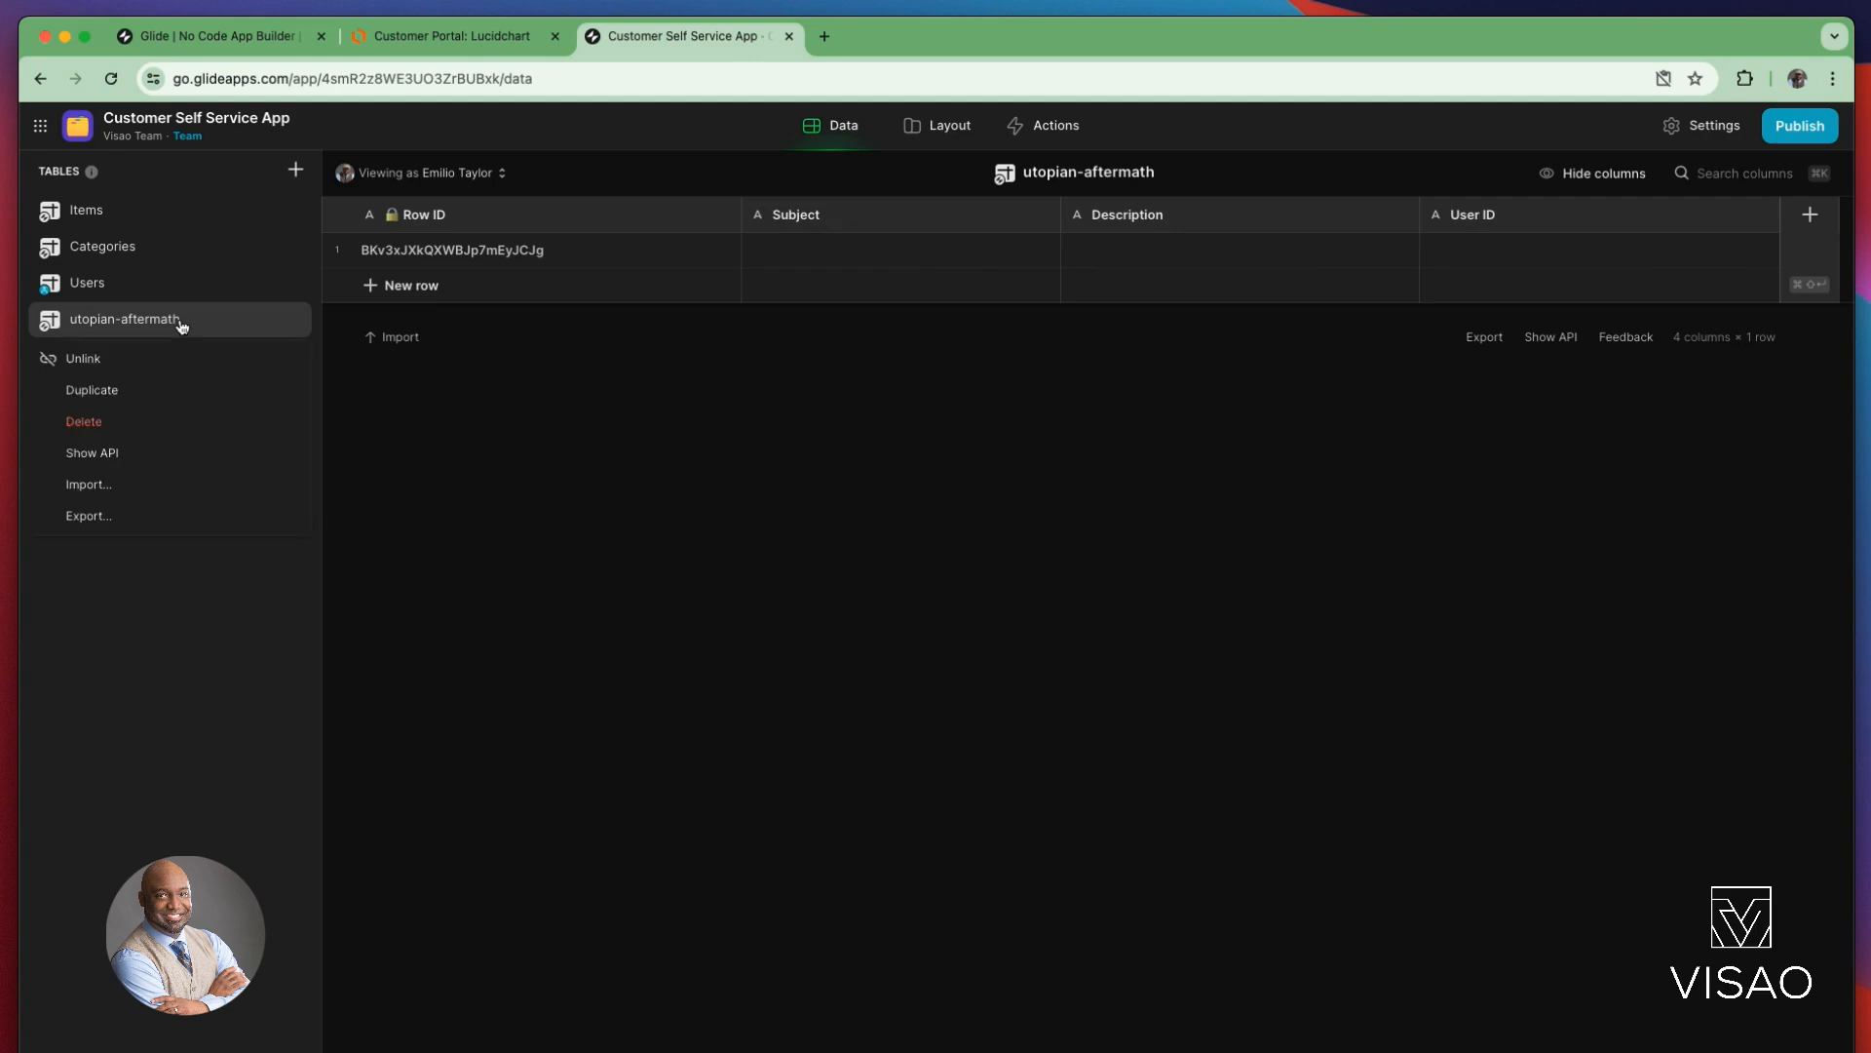
double_click(169, 326)
left_click(169, 327)
double_click(168, 322)
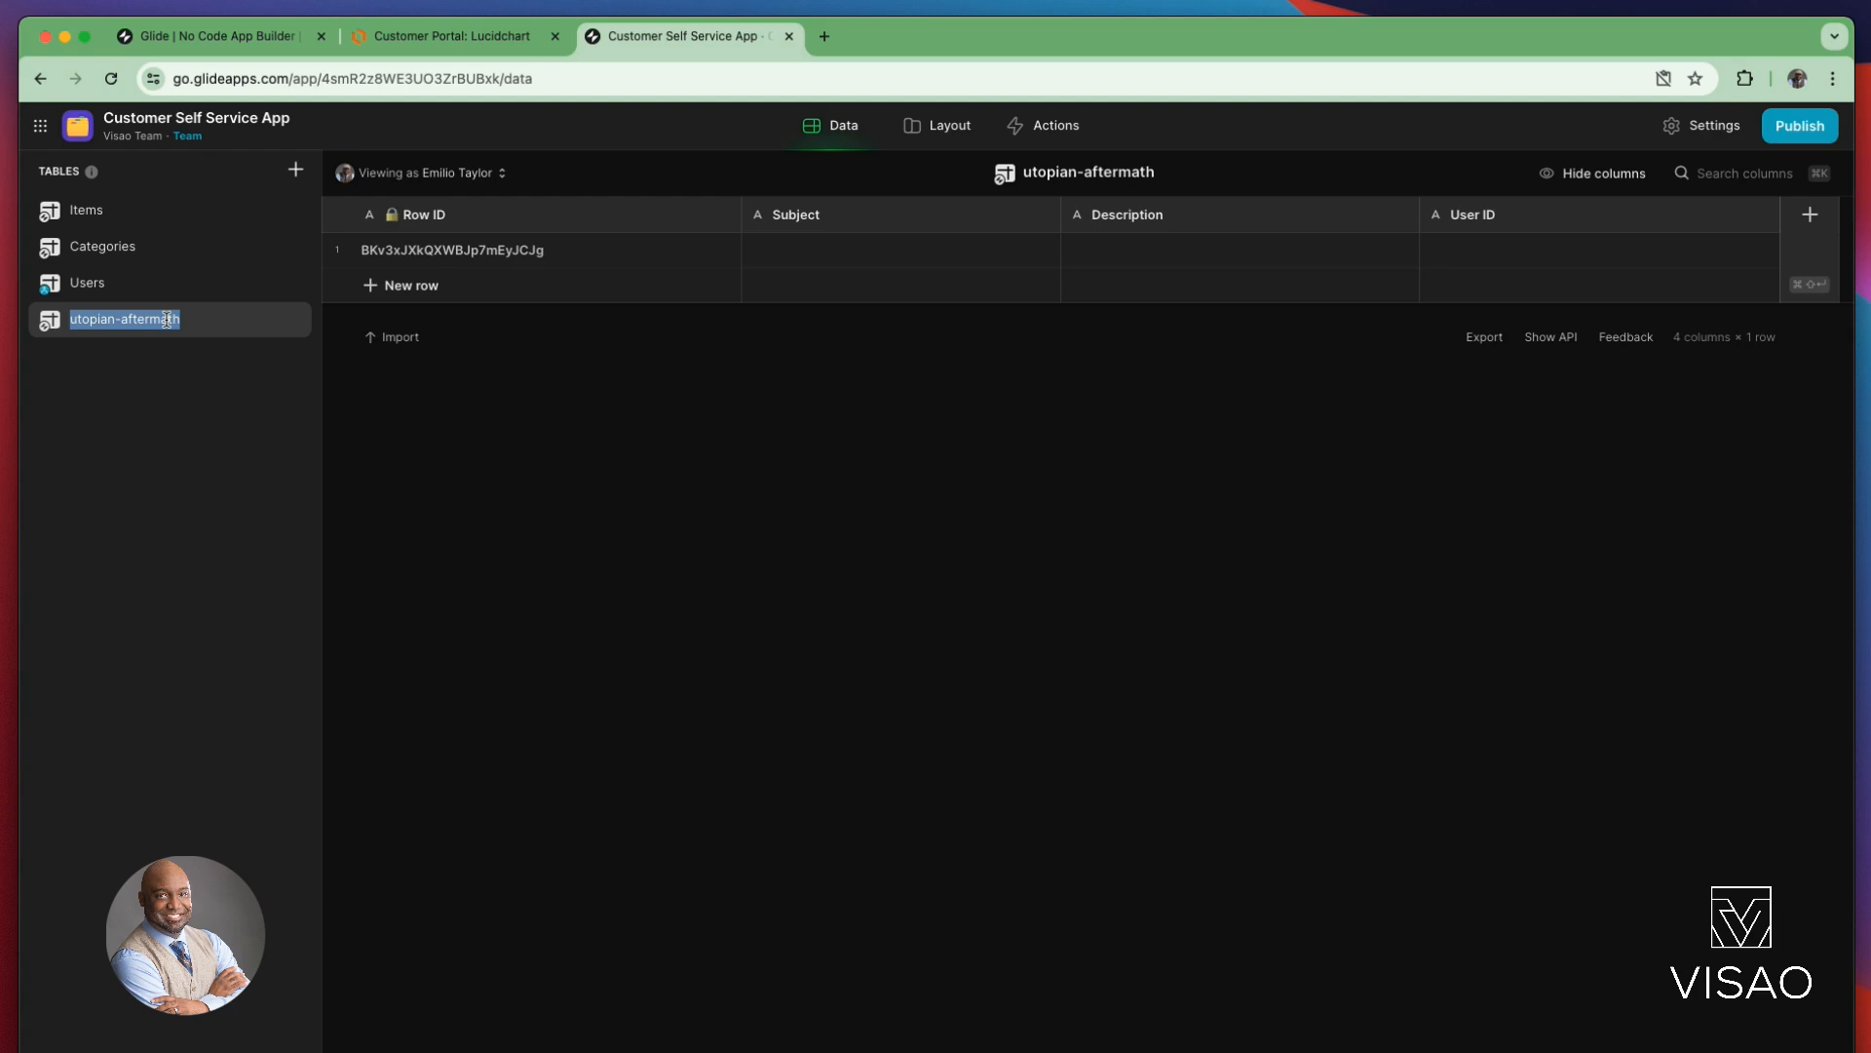
type("Cases")
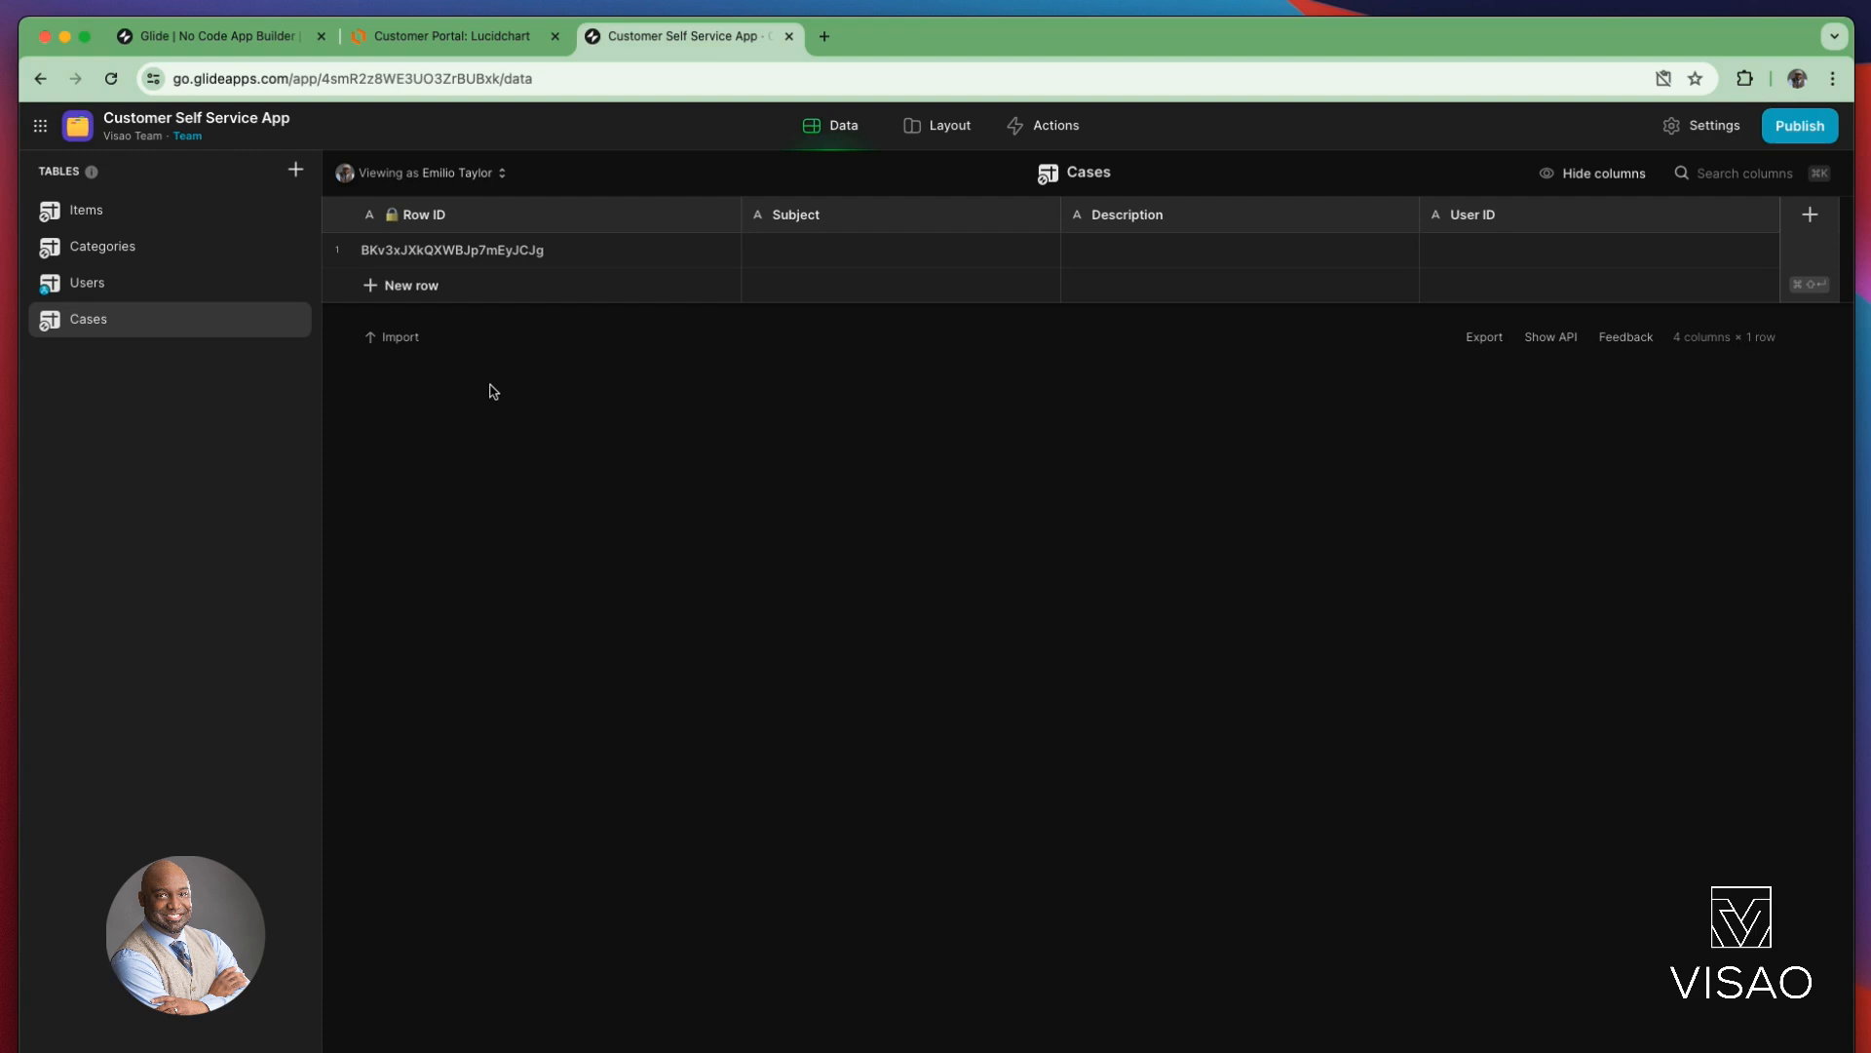
Step: Add another blank table alongside Cases and create its Row ID column with the Row ID type
left_click(295, 171)
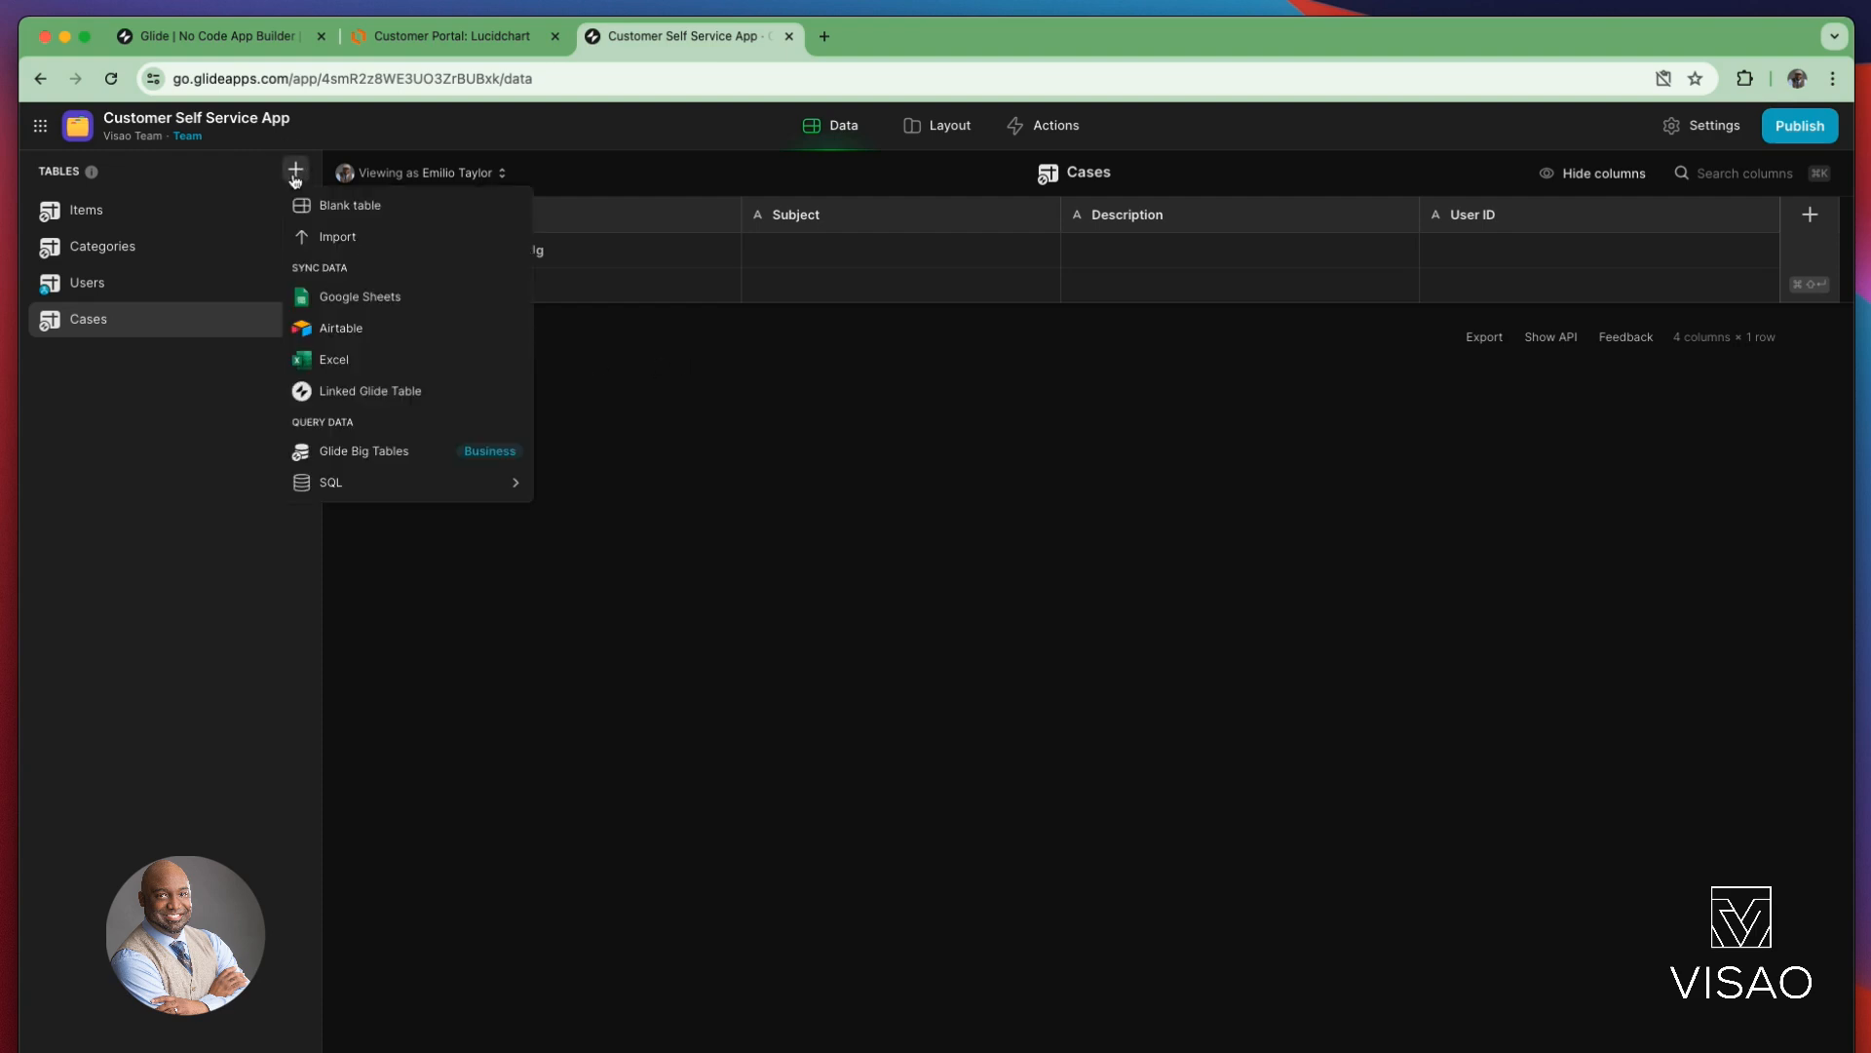
left_click(368, 207)
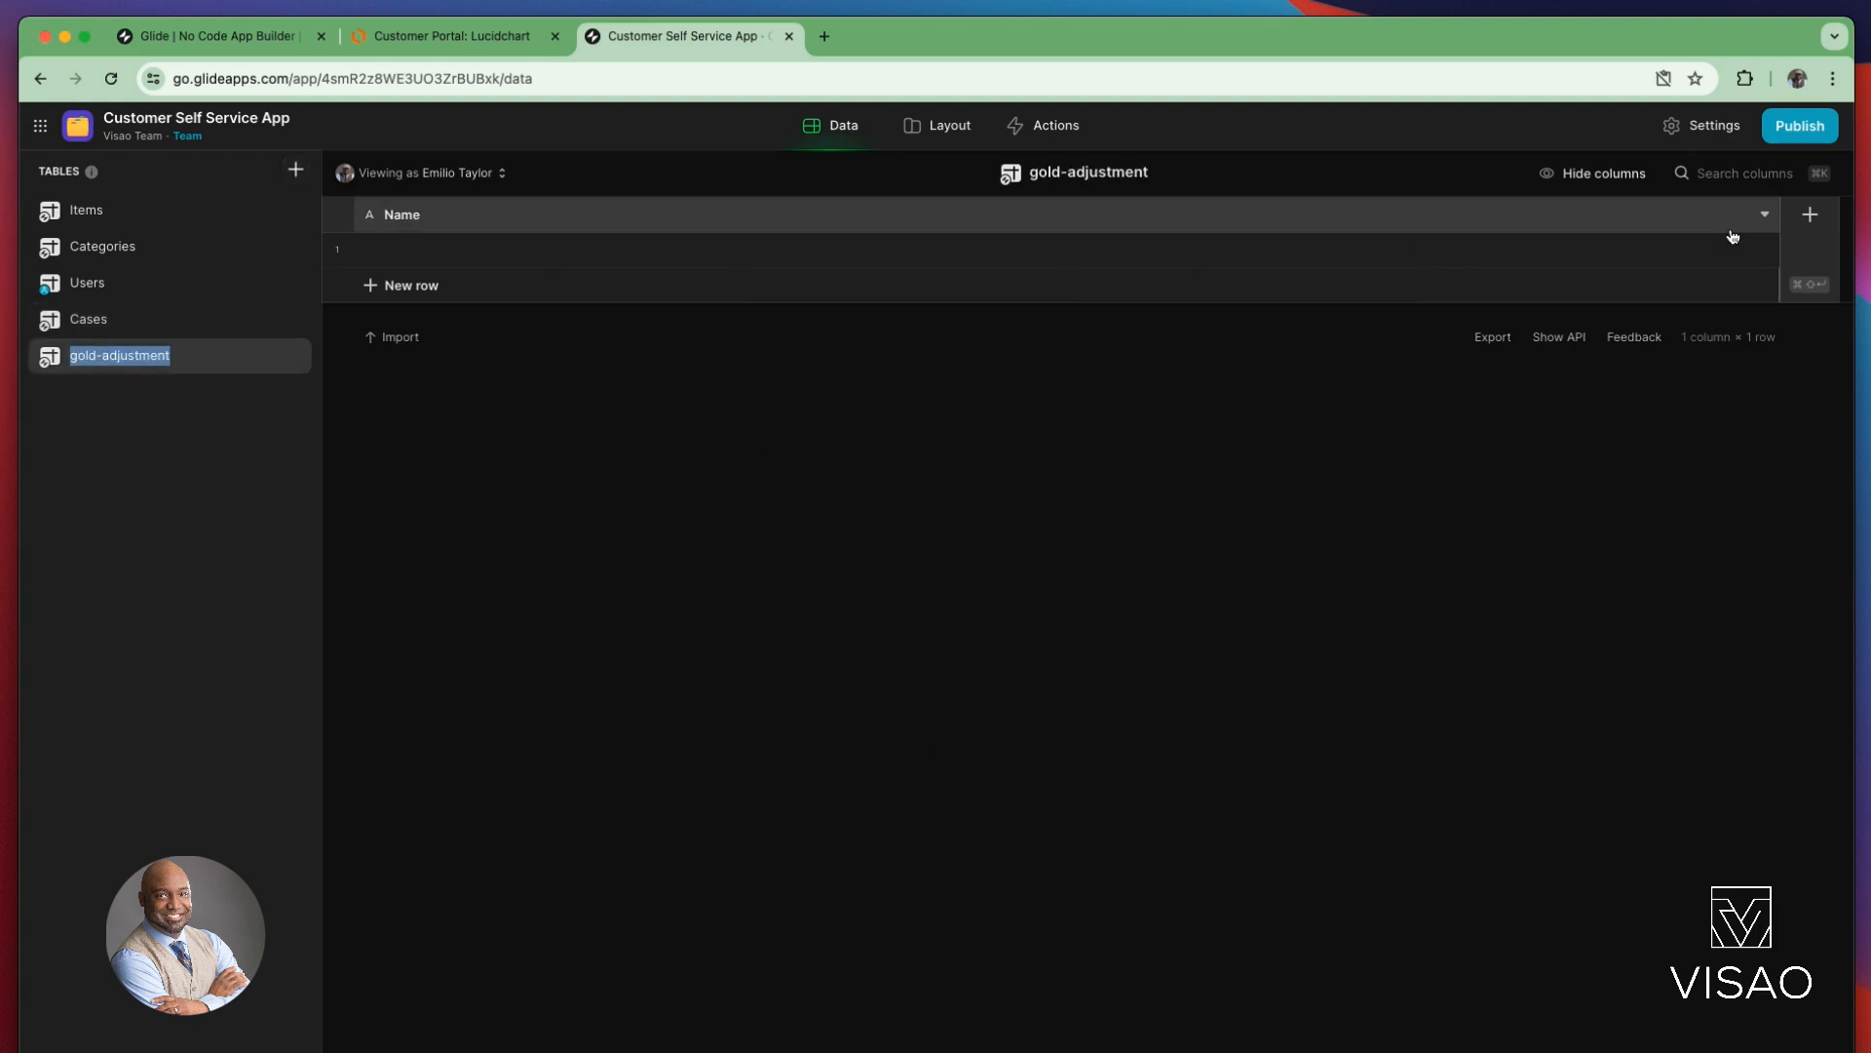
left_click(1810, 216)
left_click(937, 268)
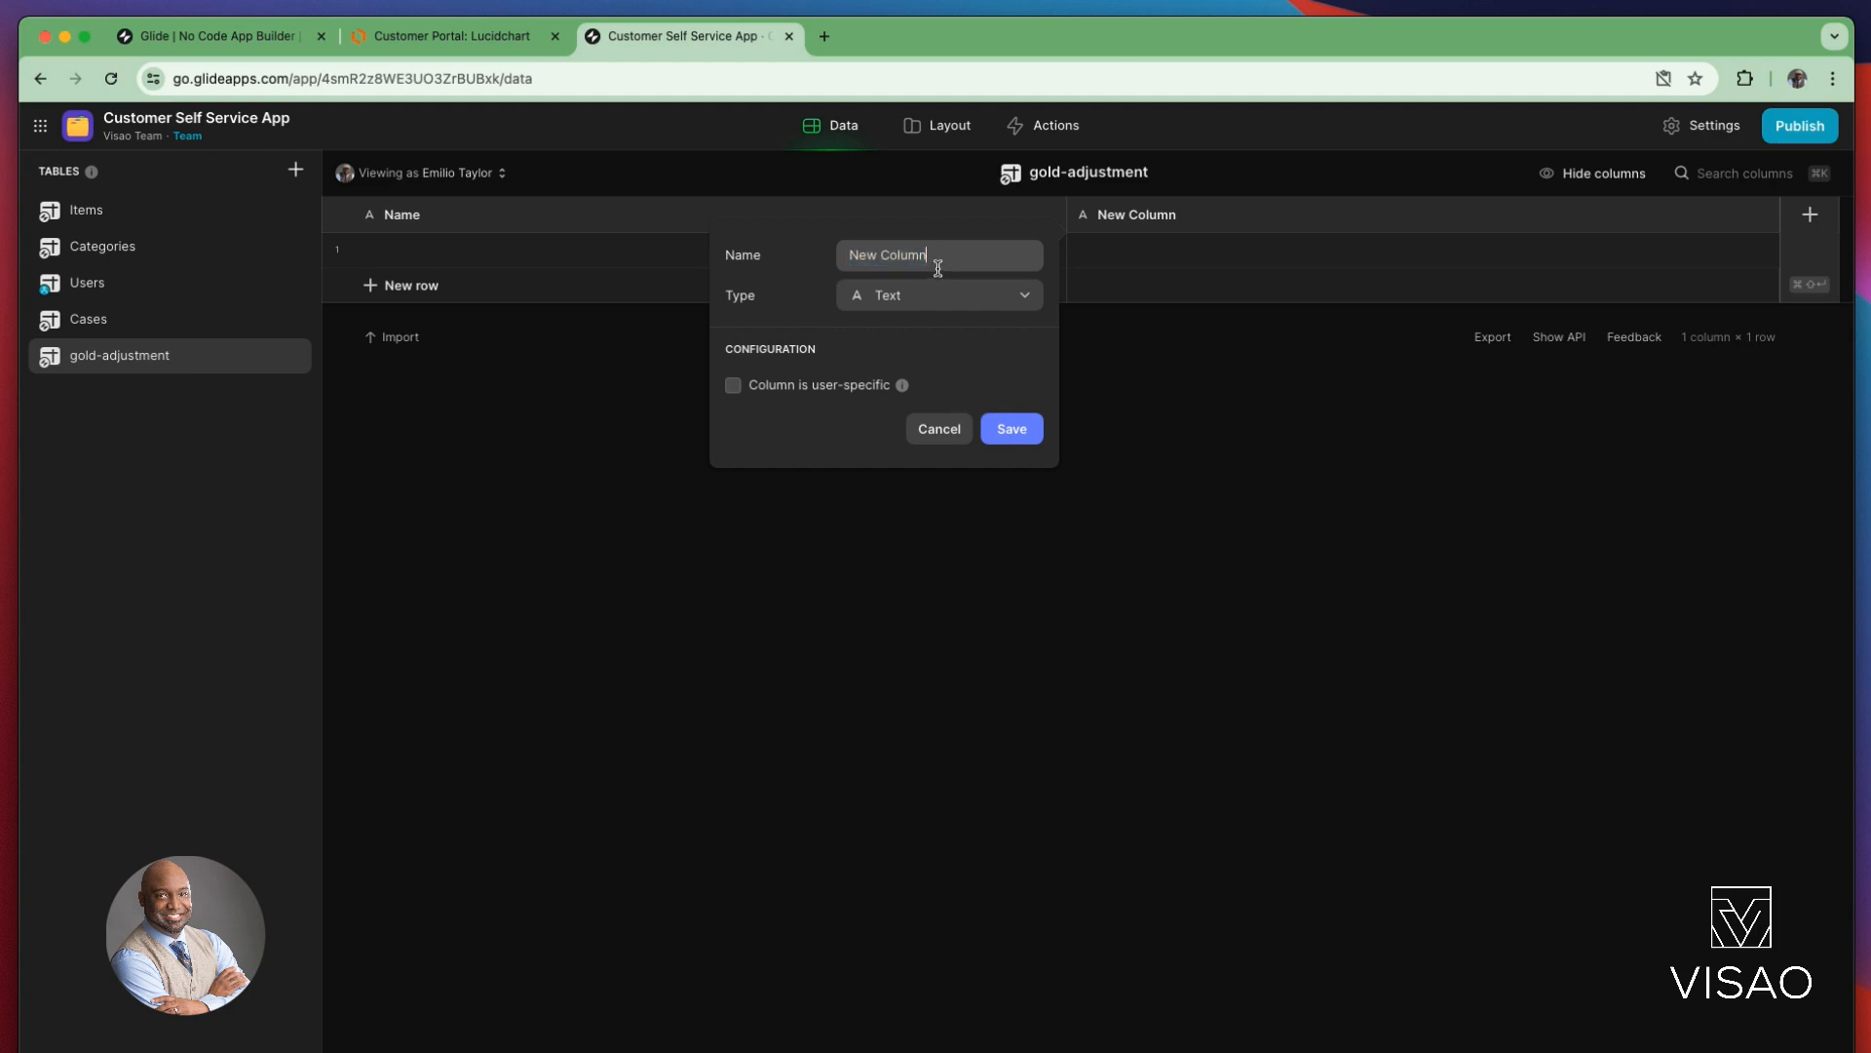
triple_click(937, 268)
type("Row ID")
left_click(938, 295)
left_click(1091, 556)
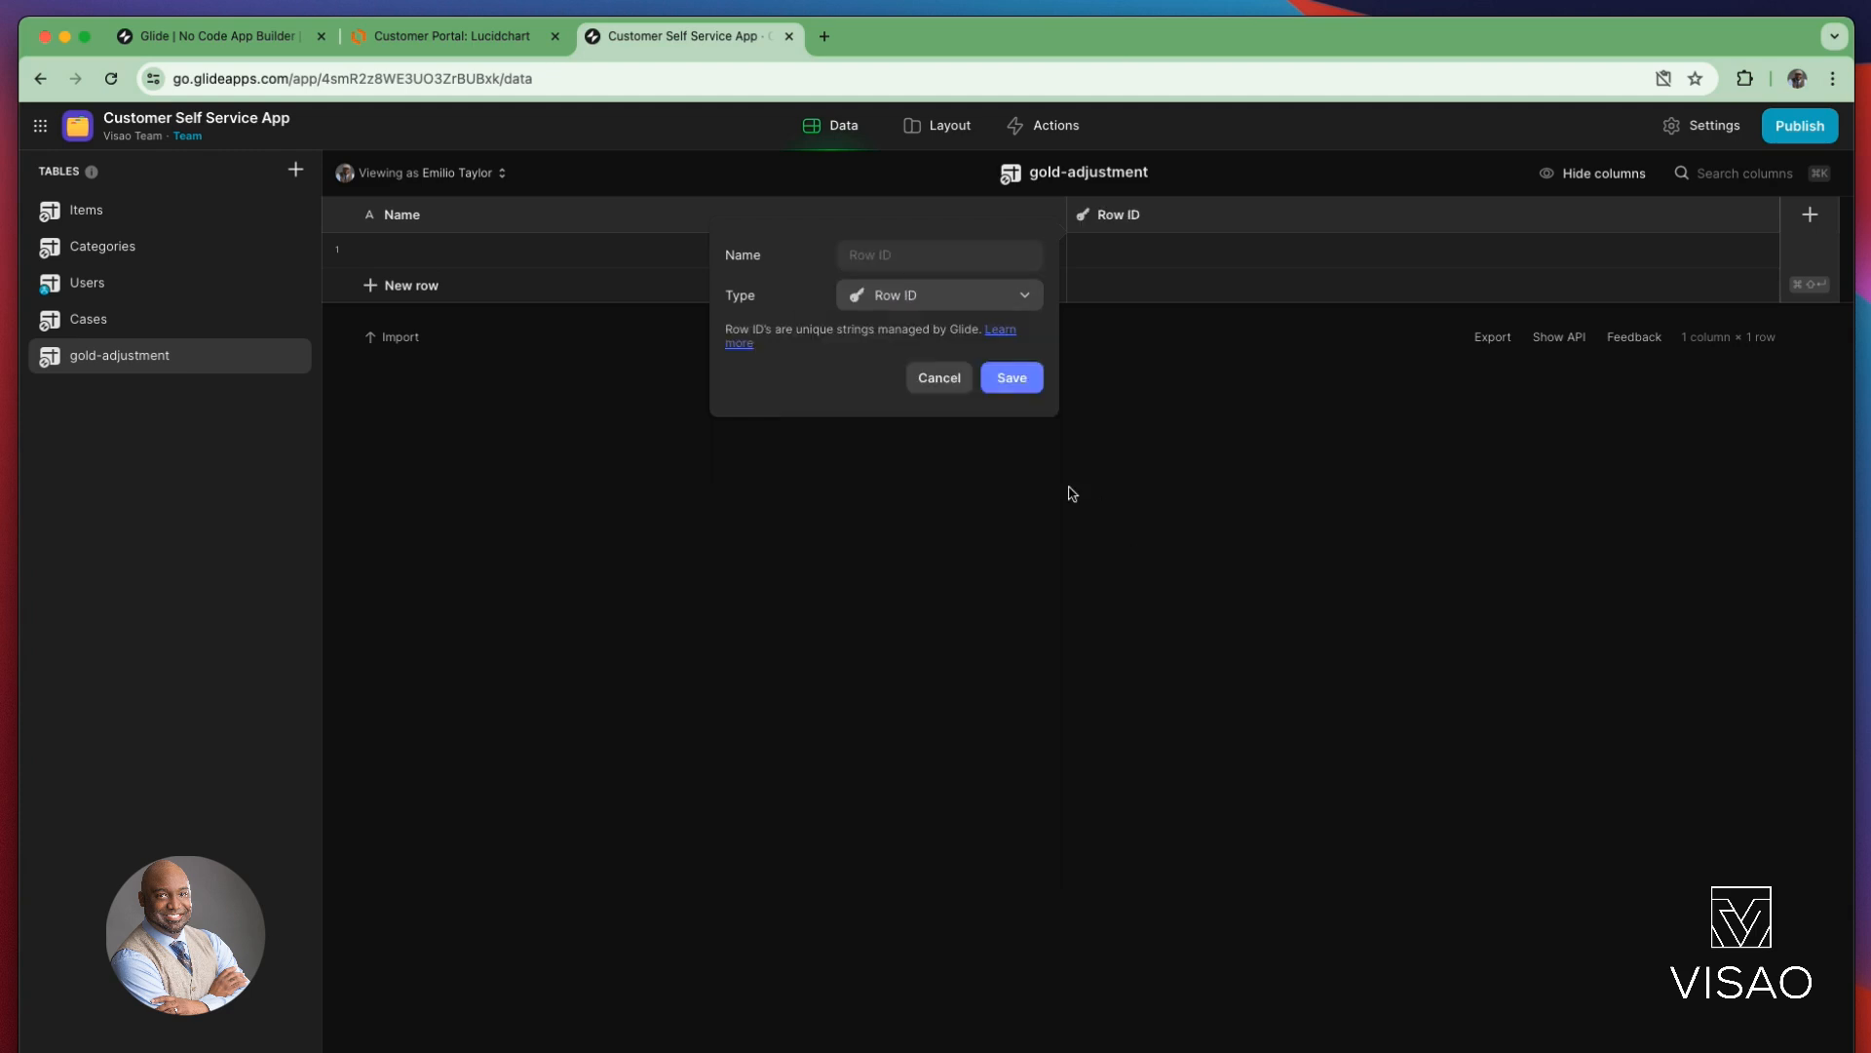
left_click(1013, 379)
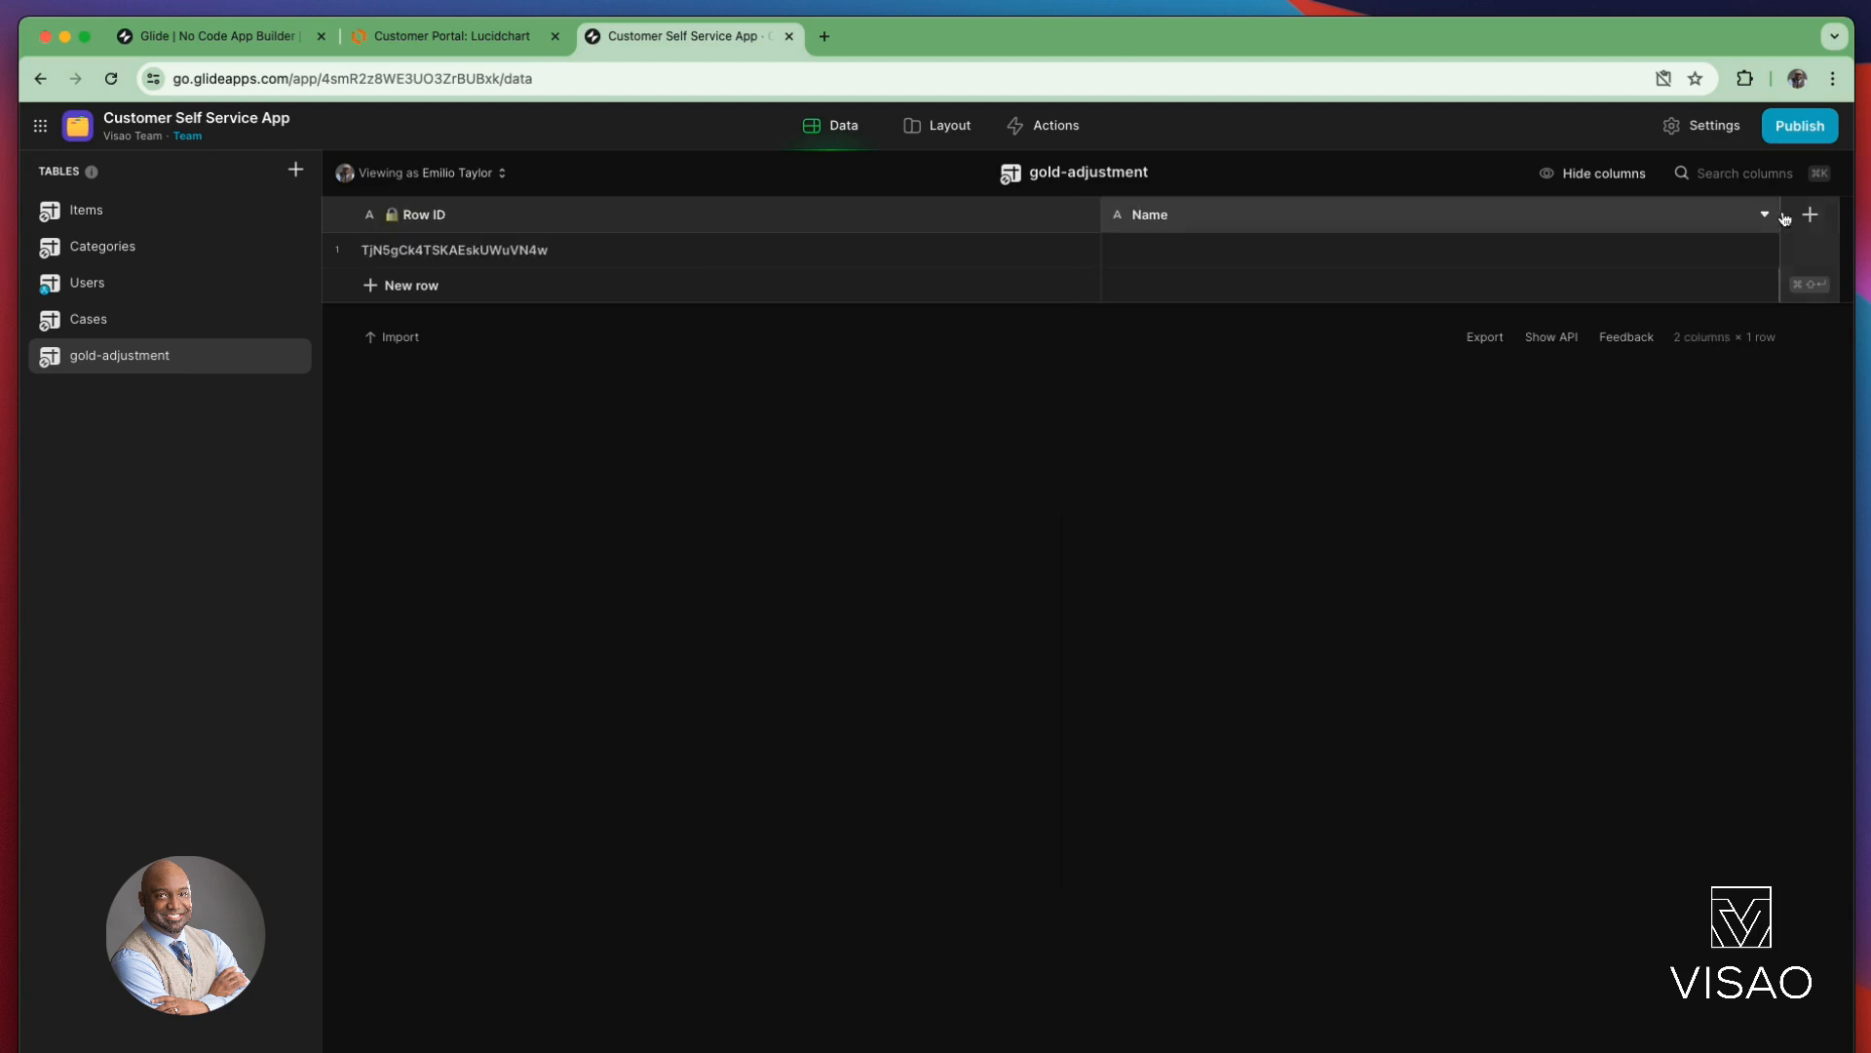
Step: Rename the Name column of the gold-adjustment table to Comments
left_click(1767, 218)
left_click(1660, 251)
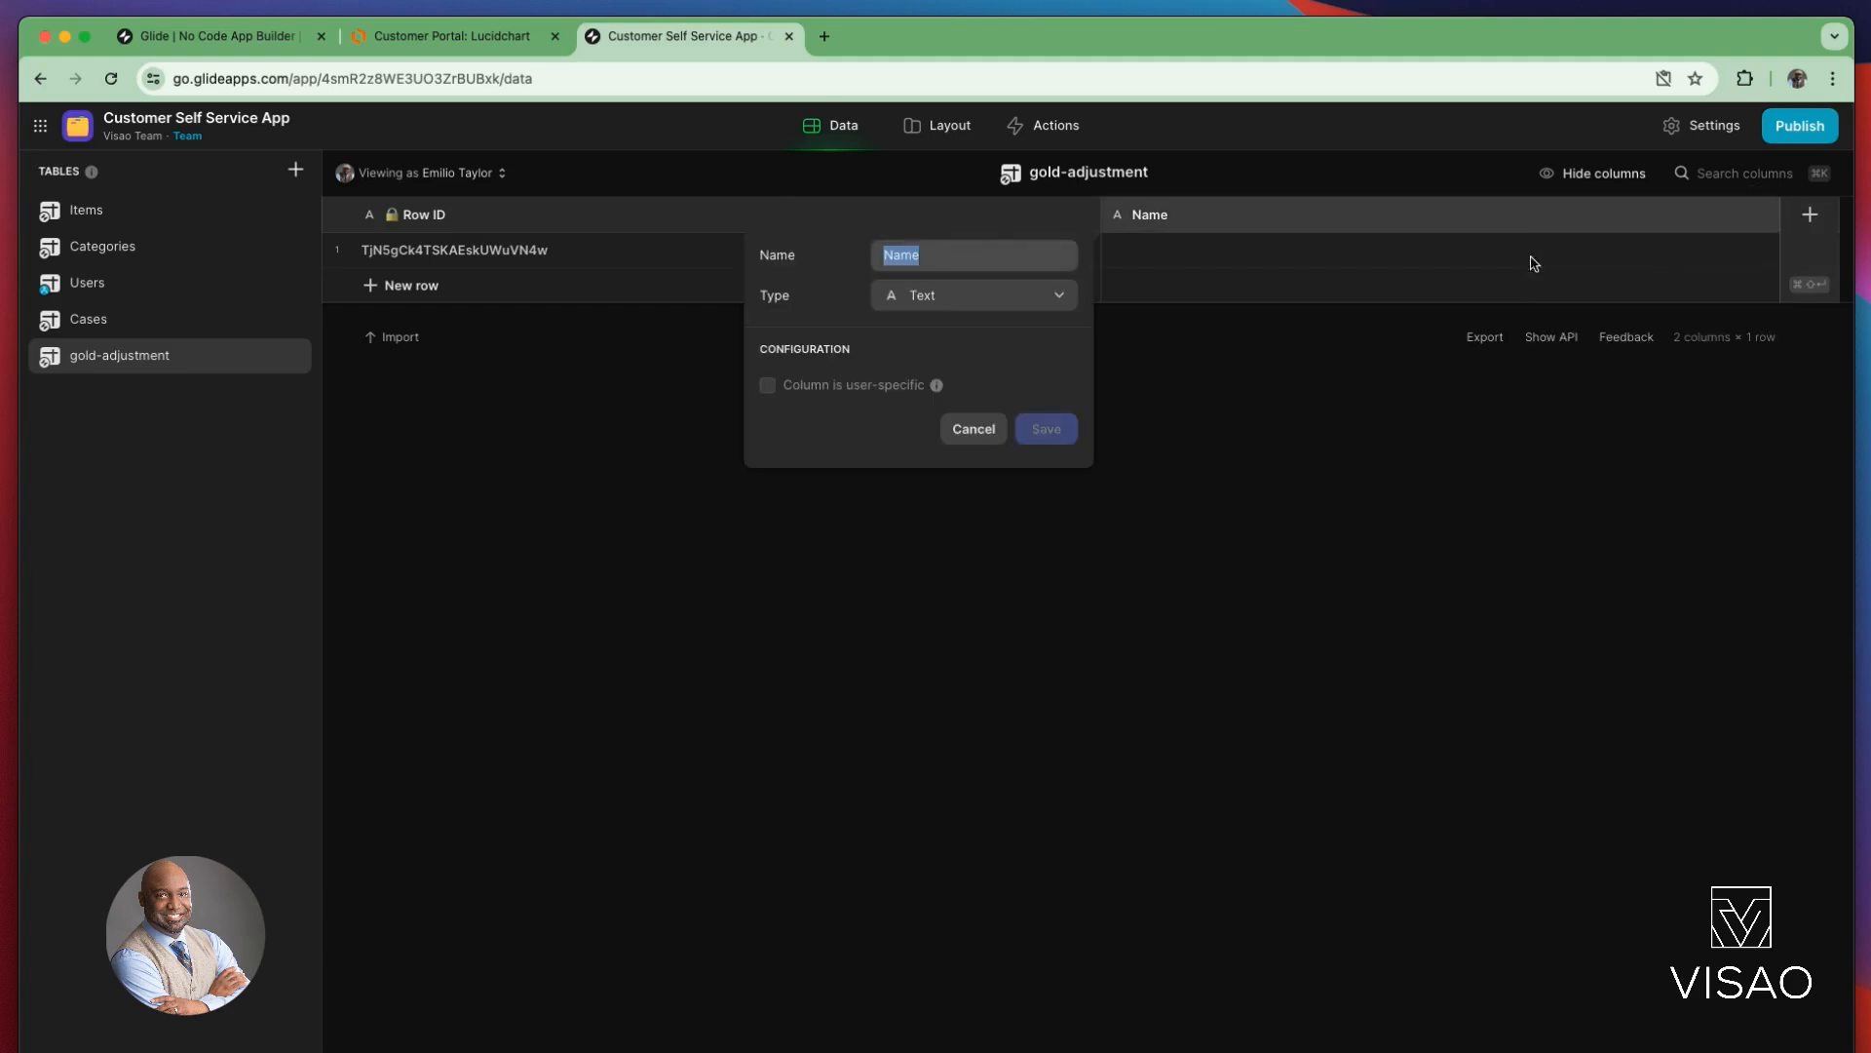
type("Comments")
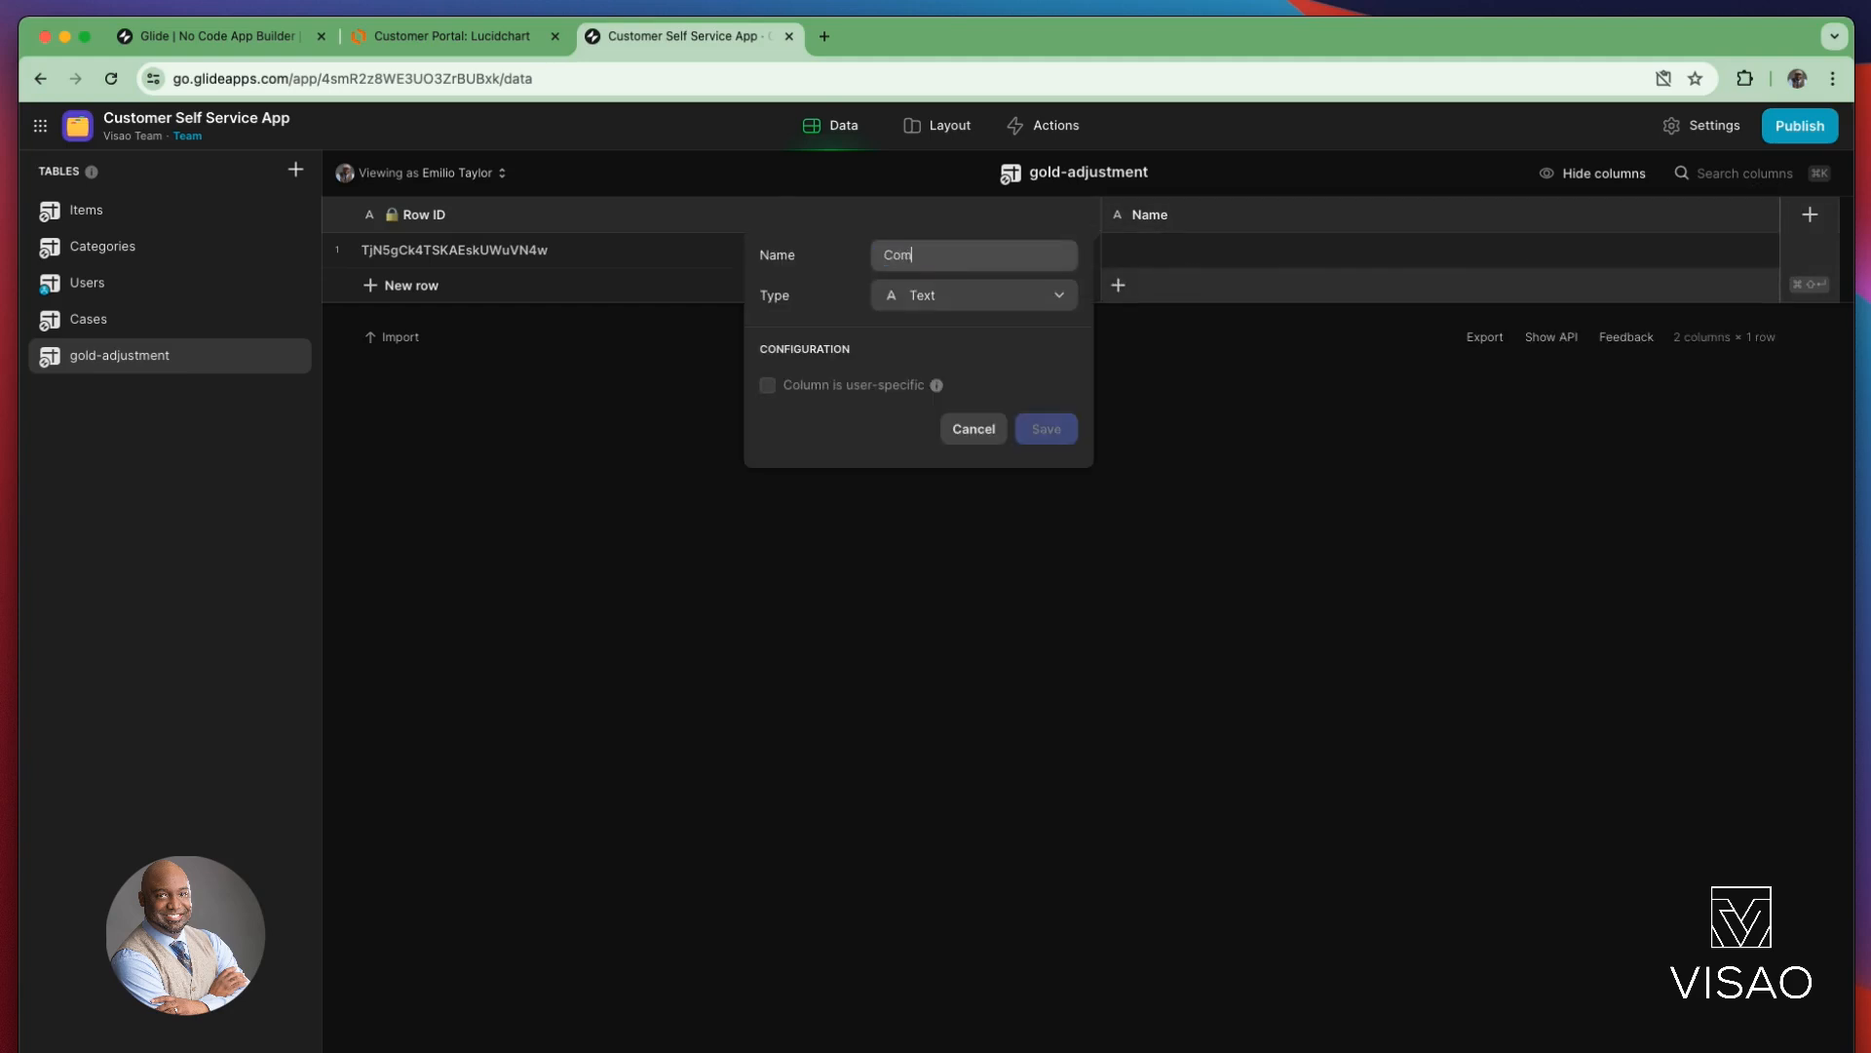
key("Return")
Step: Add two text columns named User ID and Case ID to the gold-adjustment table
left_click(1810, 214)
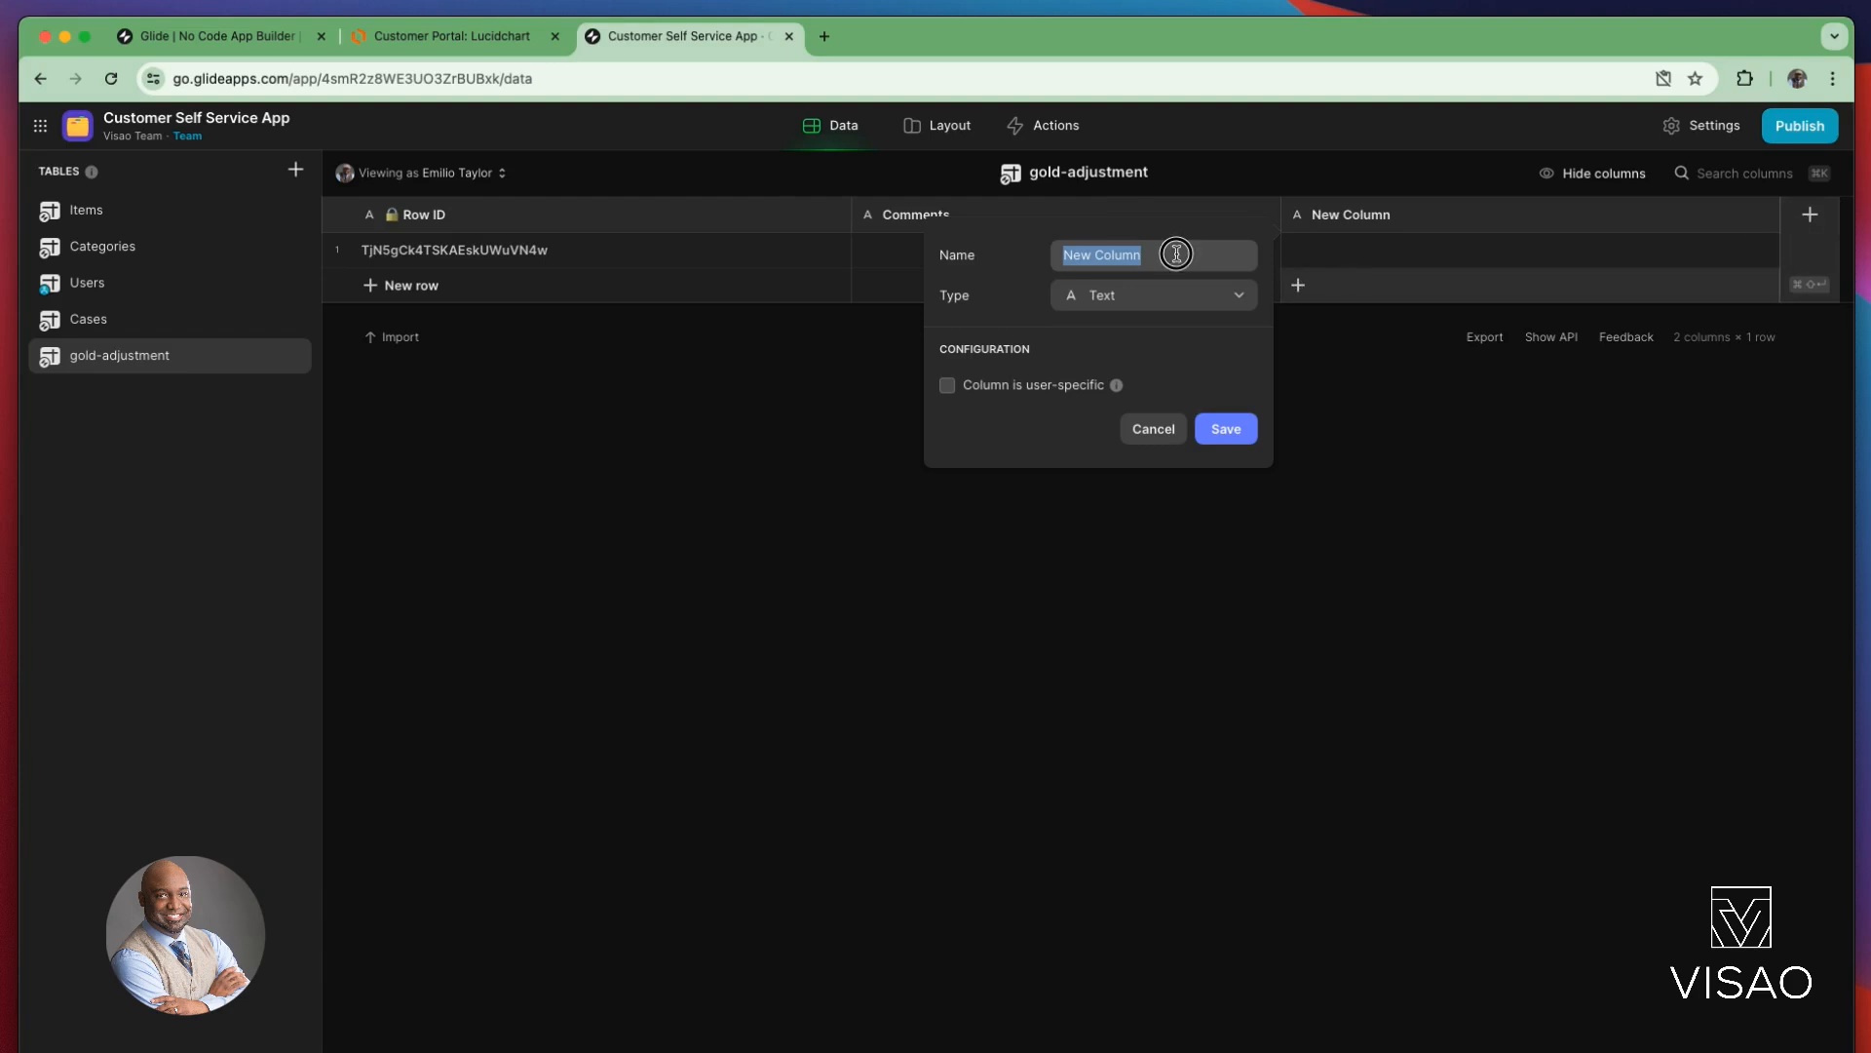
type("User ID")
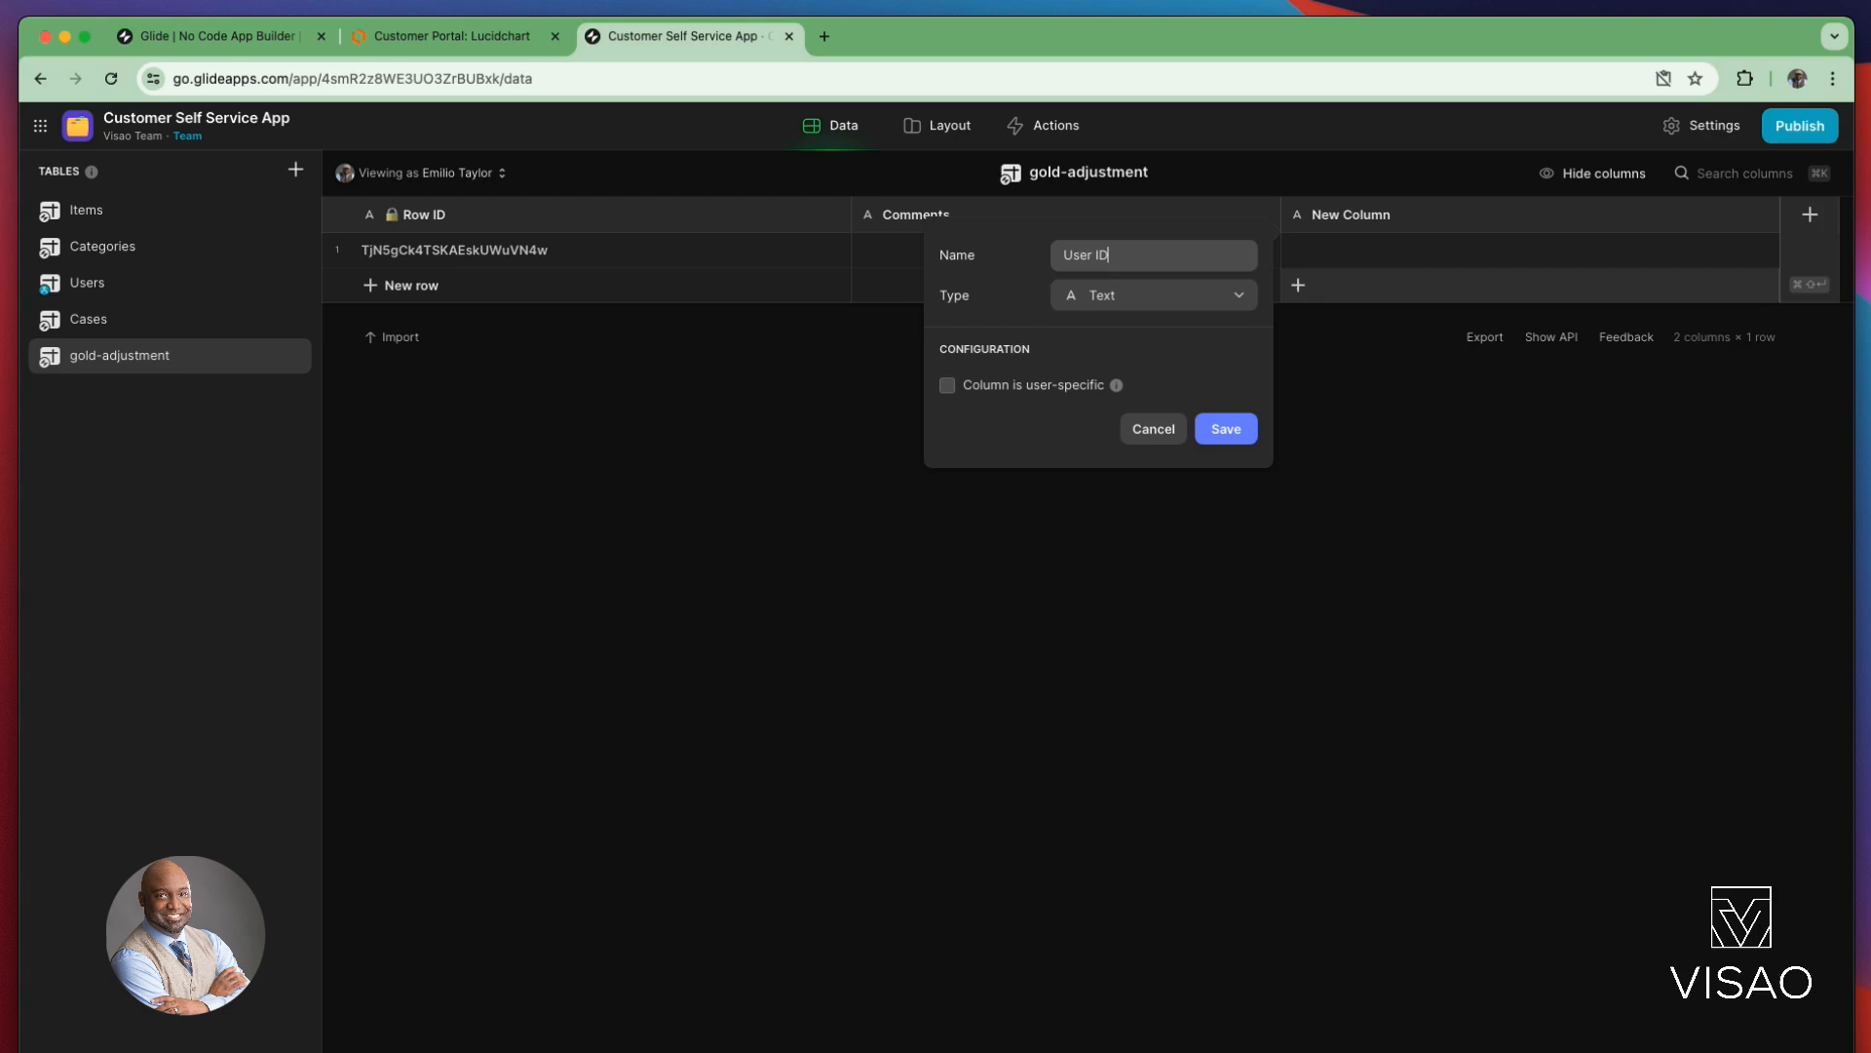
key("Return")
left_click(1810, 214)
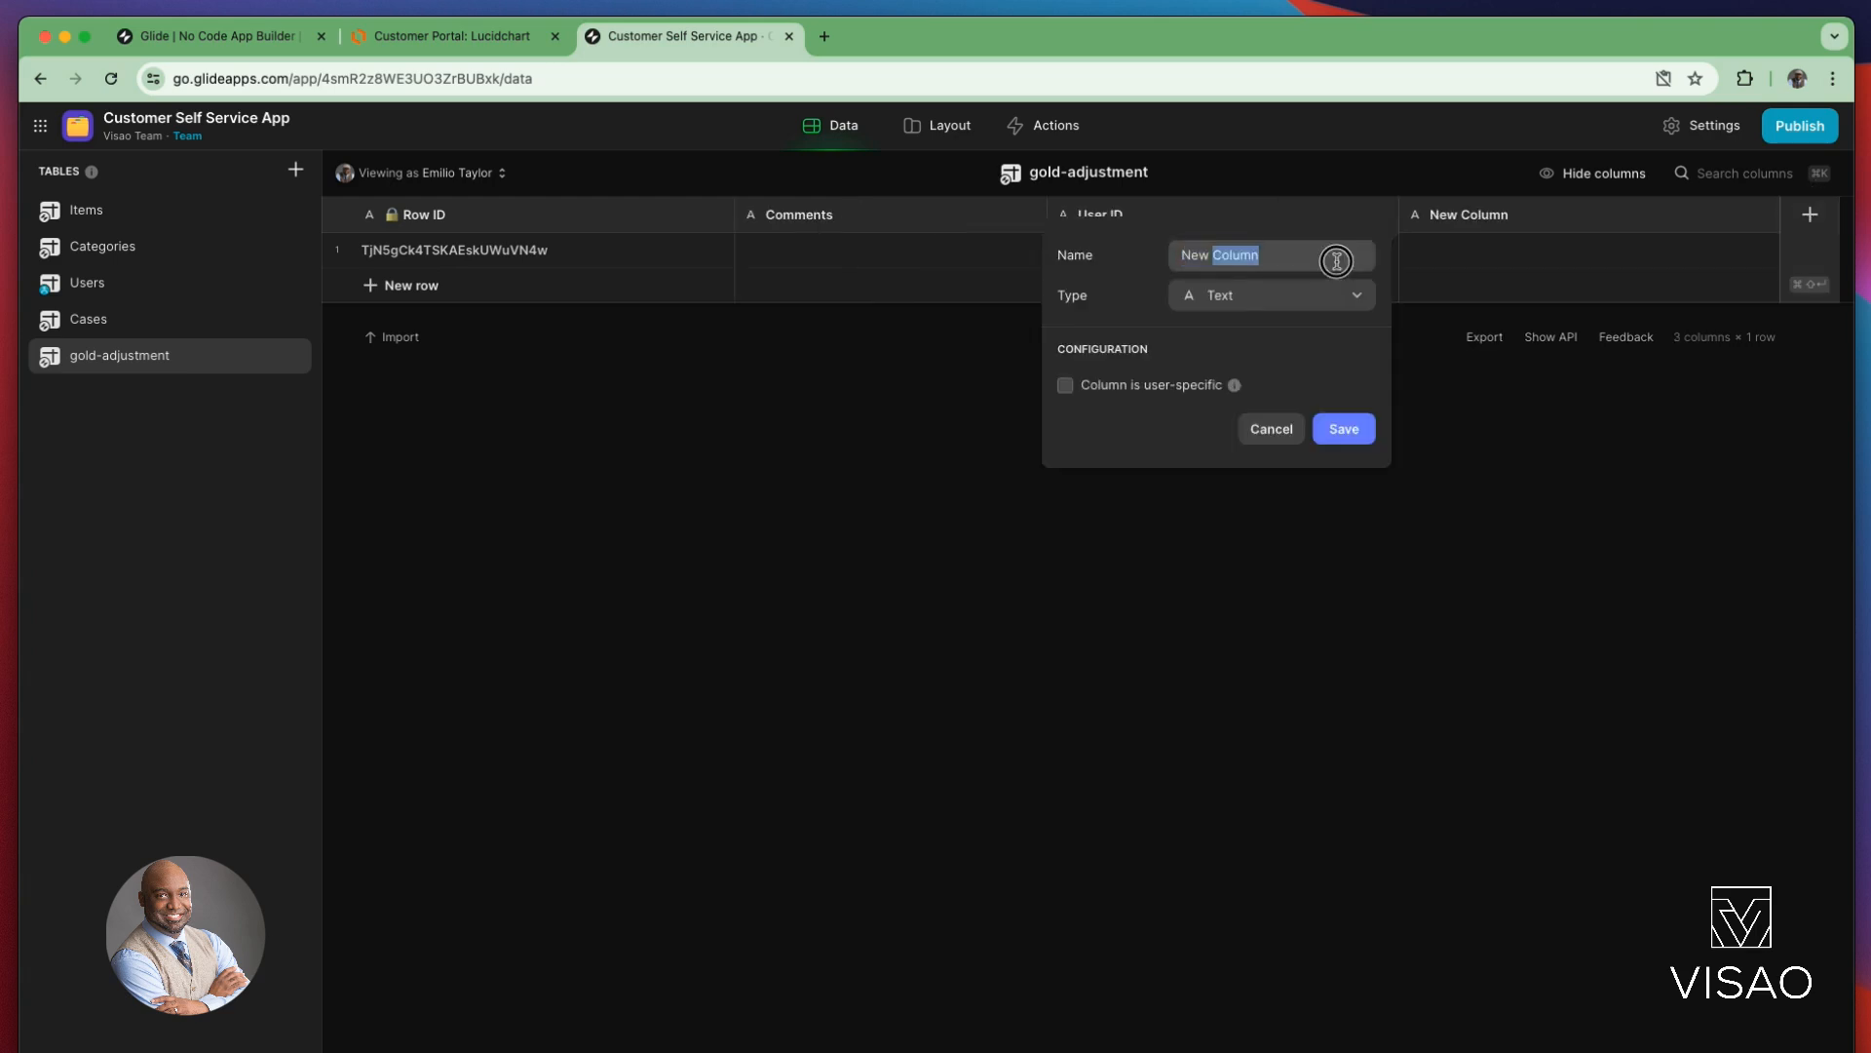
type("Case ID")
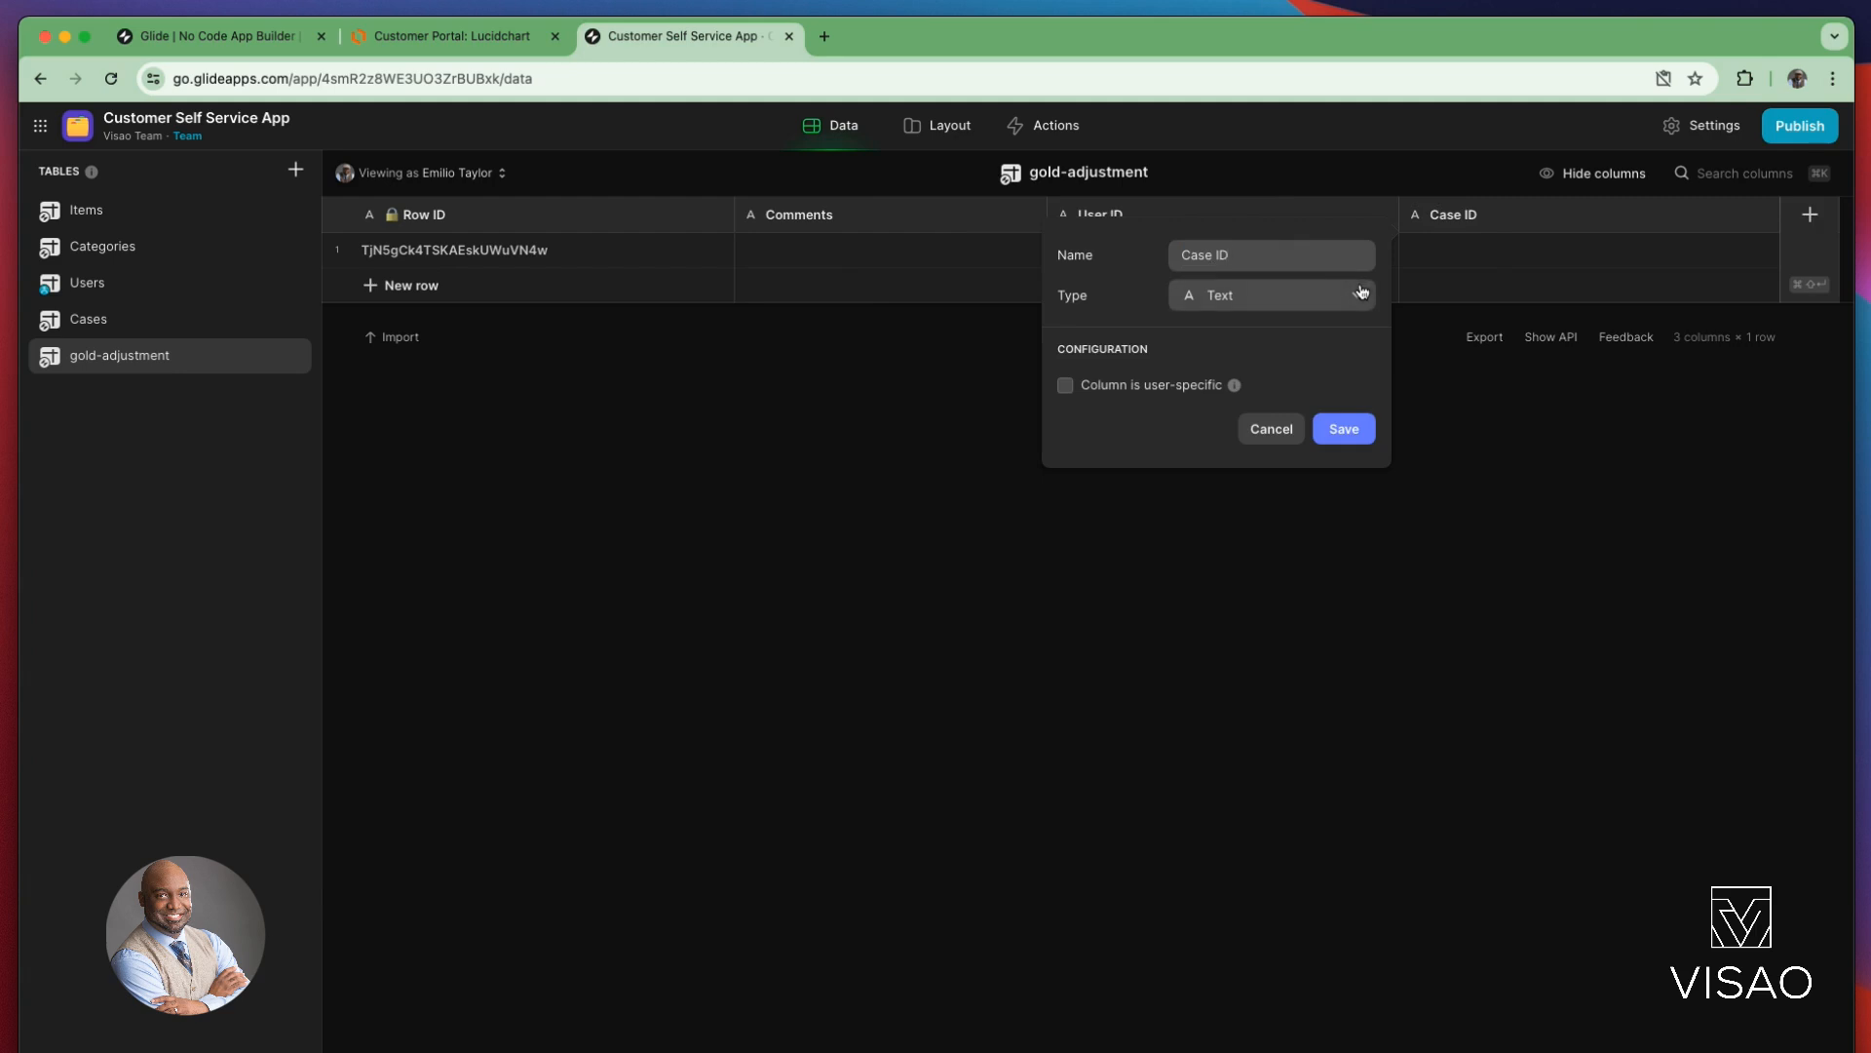
left_click(1345, 431)
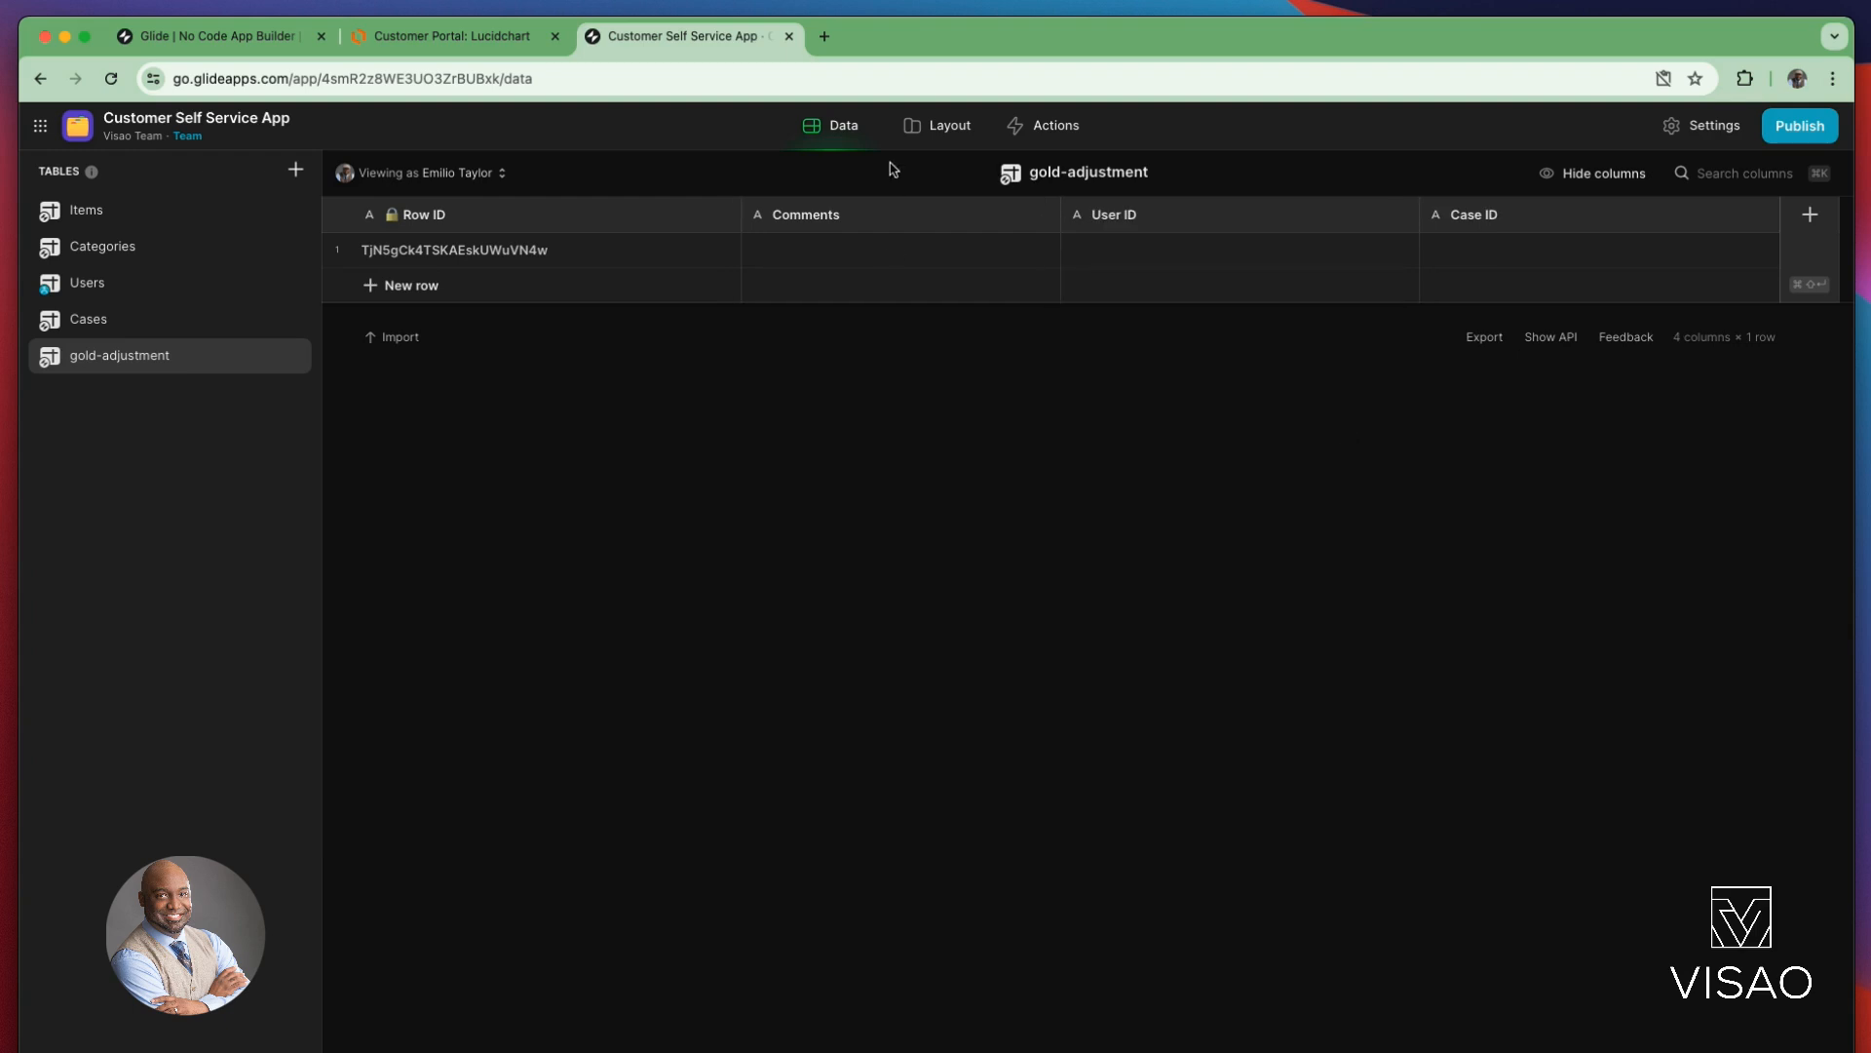
Step: Open the app's layout editor
left_click(930, 139)
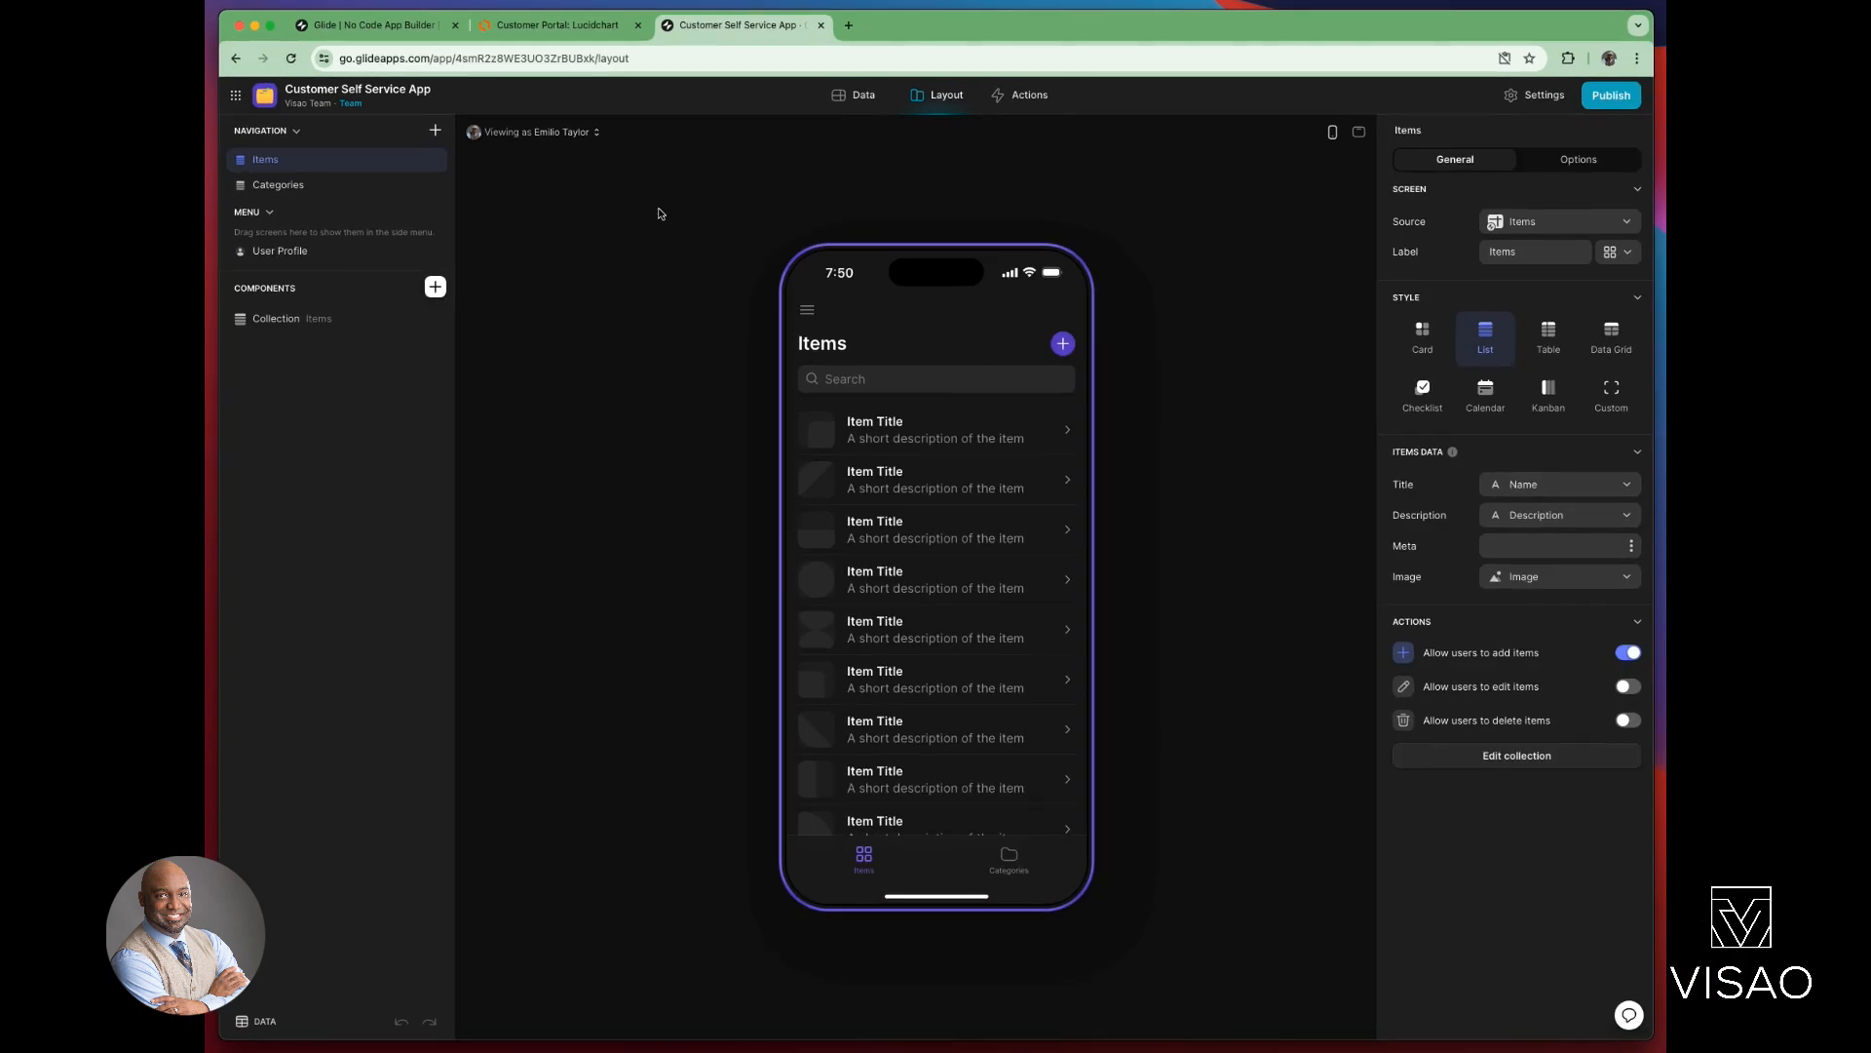
Step: Hide the Items and Categories screens from the app's navigation
mouse_move(435, 164)
left_click(436, 163)
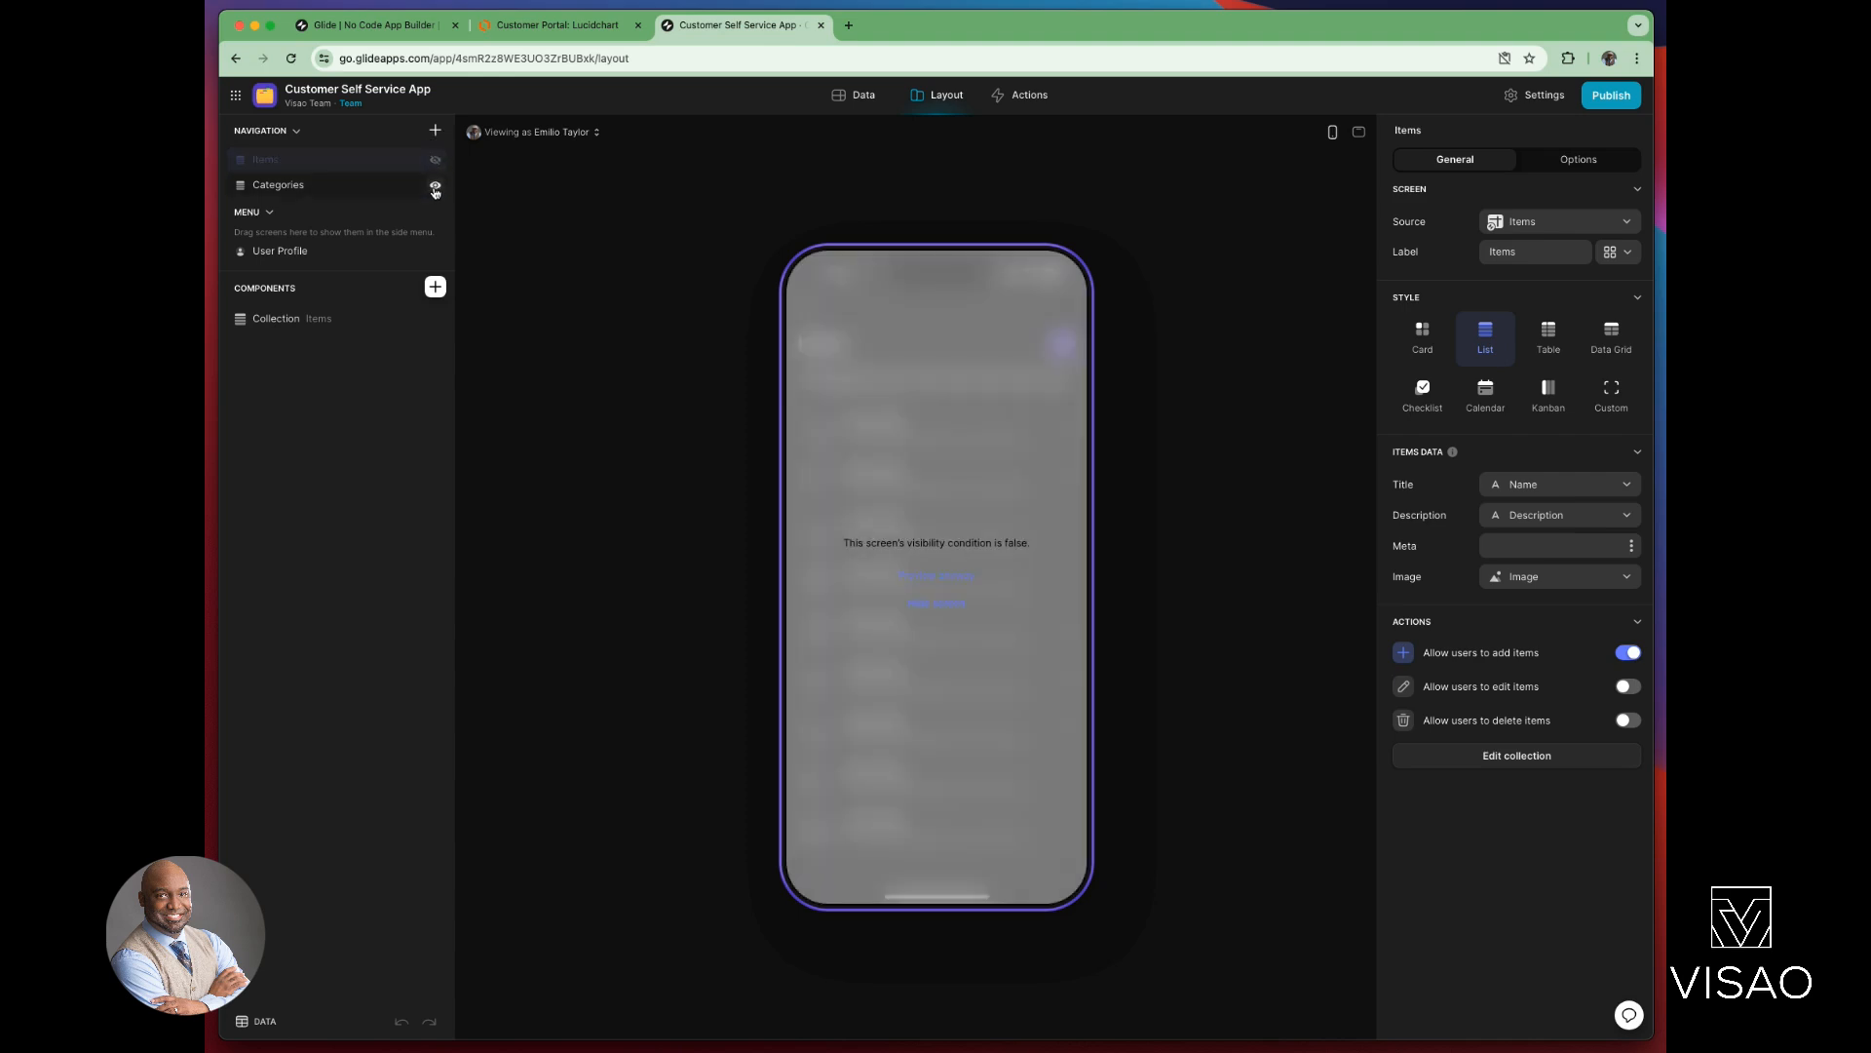
left_click(435, 189)
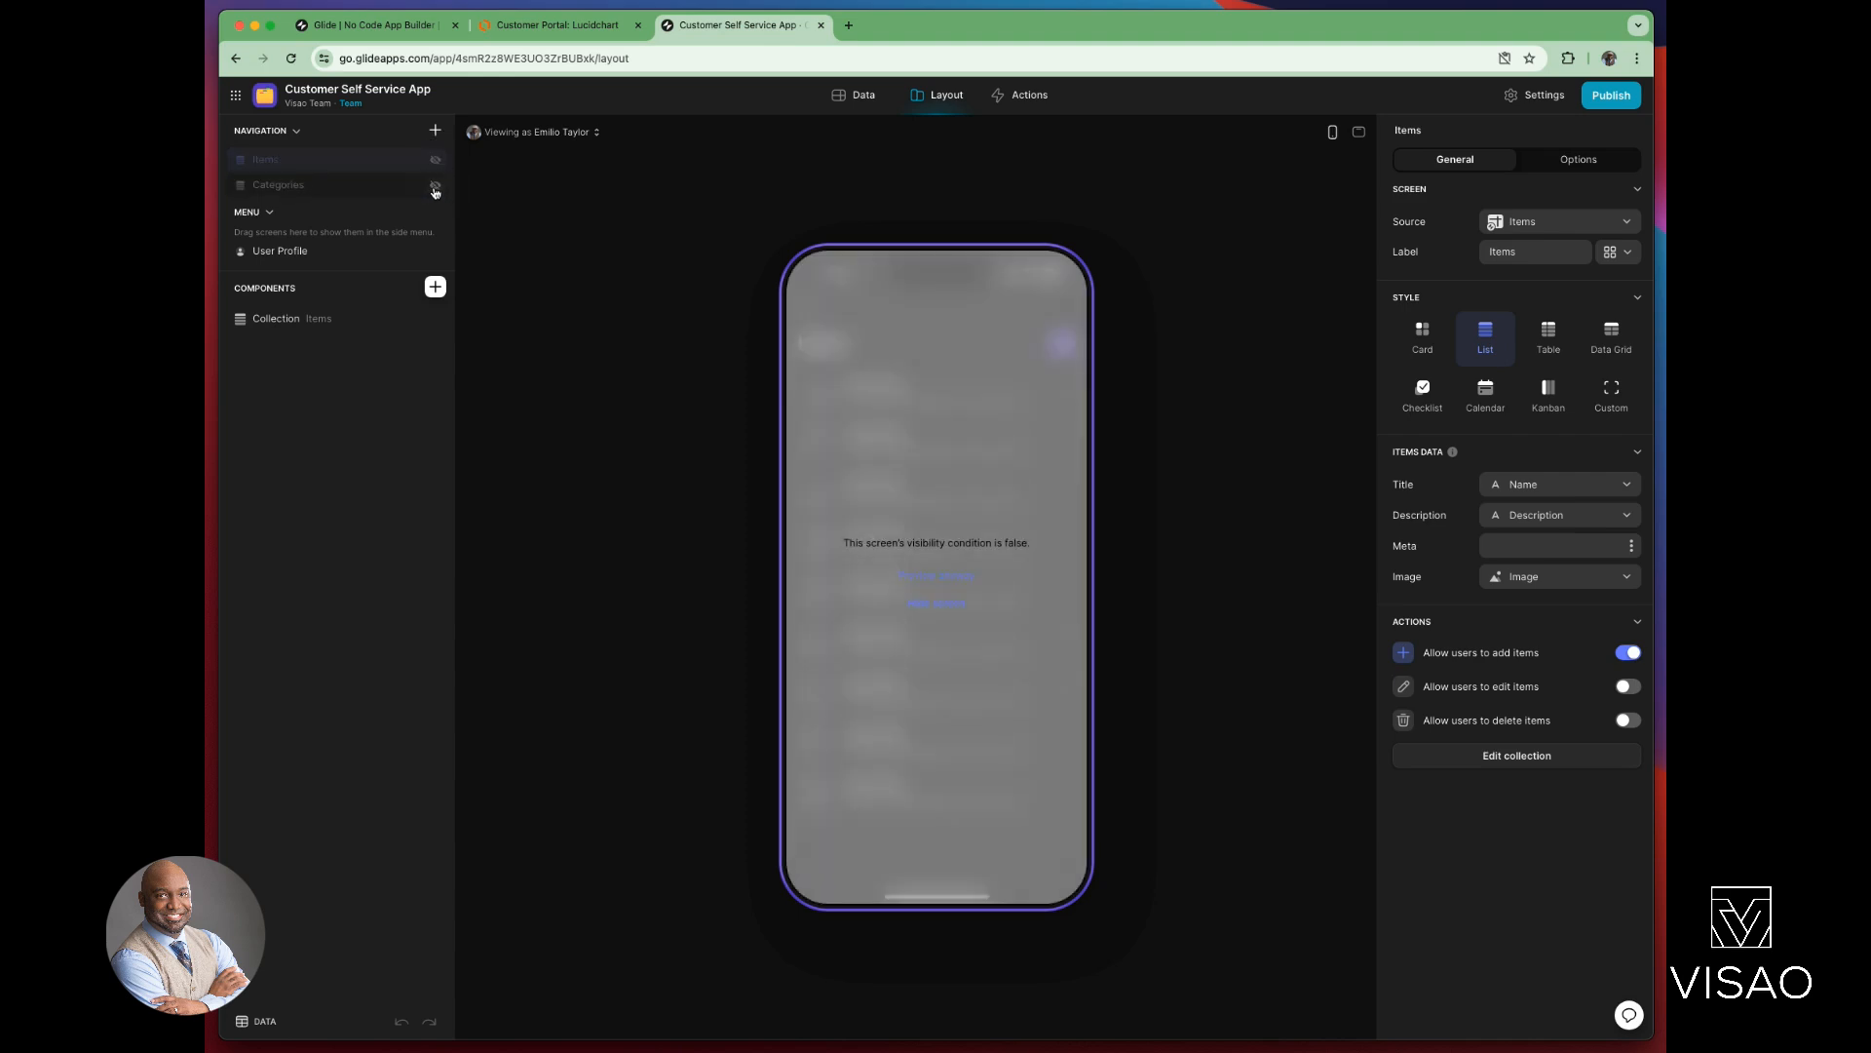
Step: Add a navigation screen from the Cases table and open its form for adding a case
left_click(436, 129)
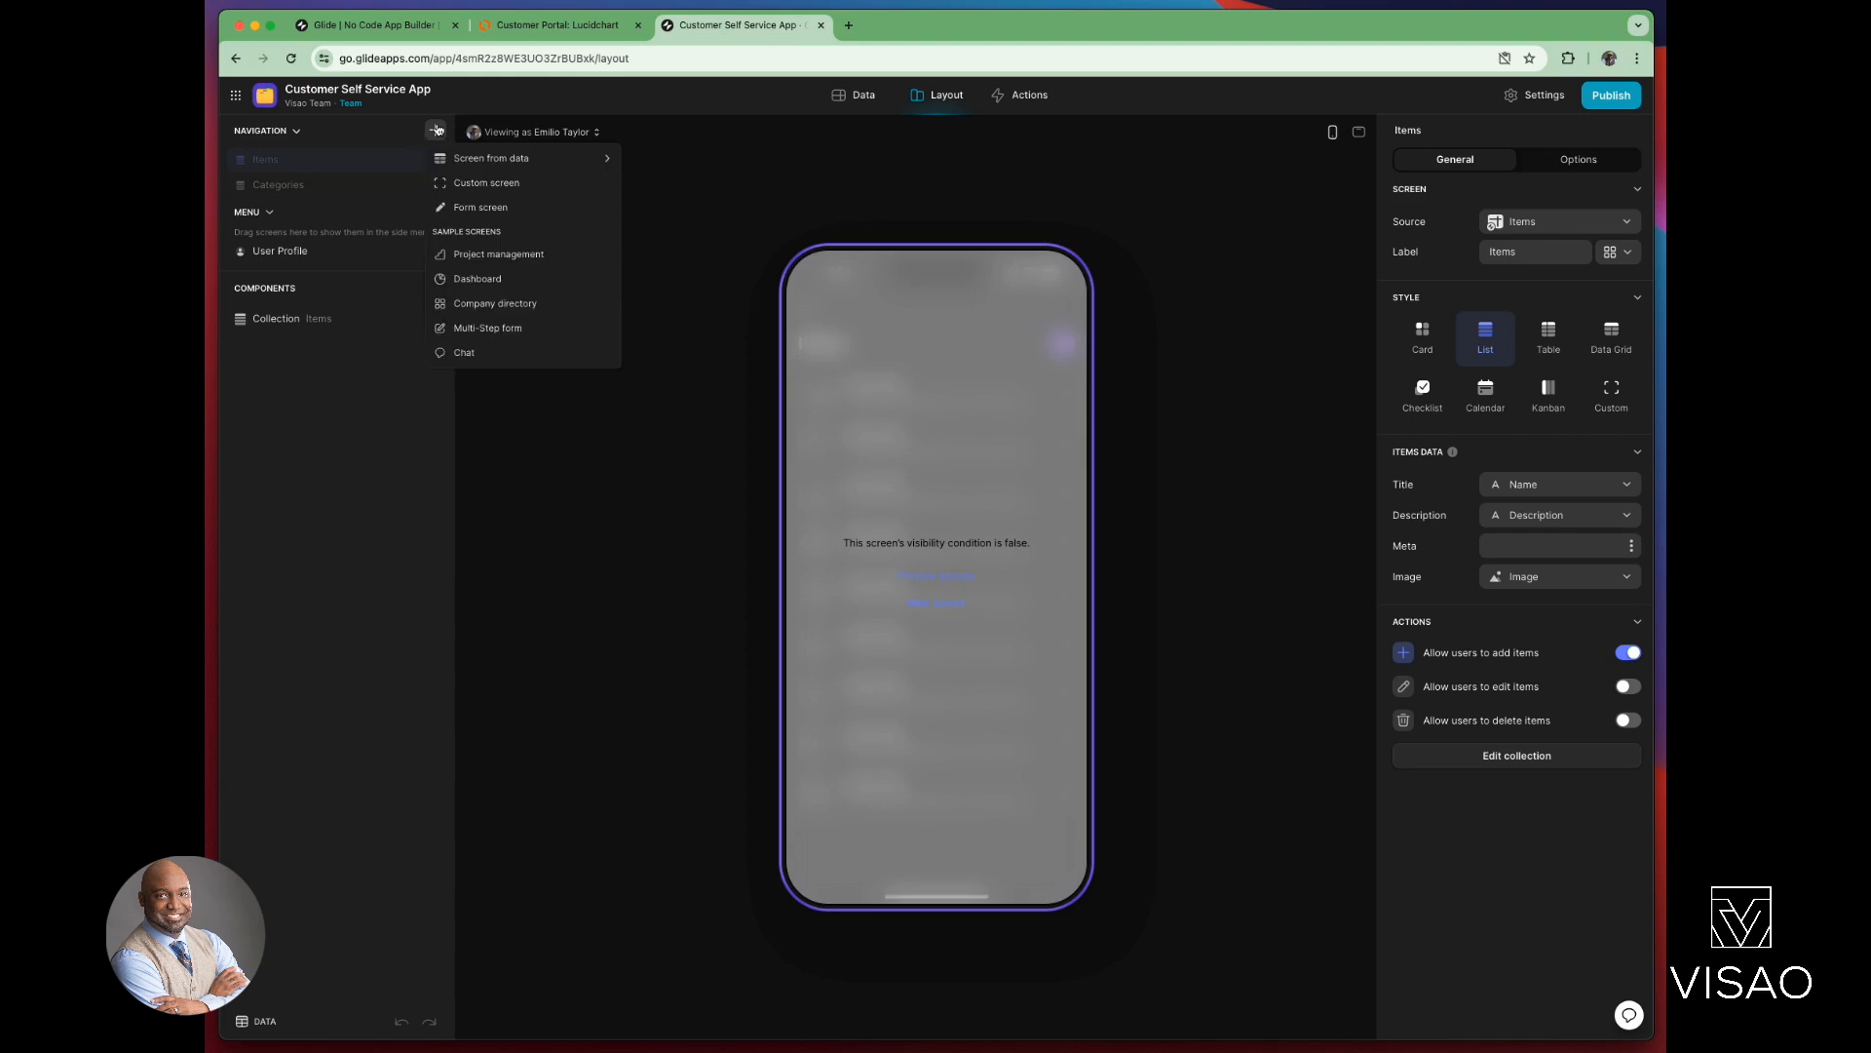
mouse_move(463, 168)
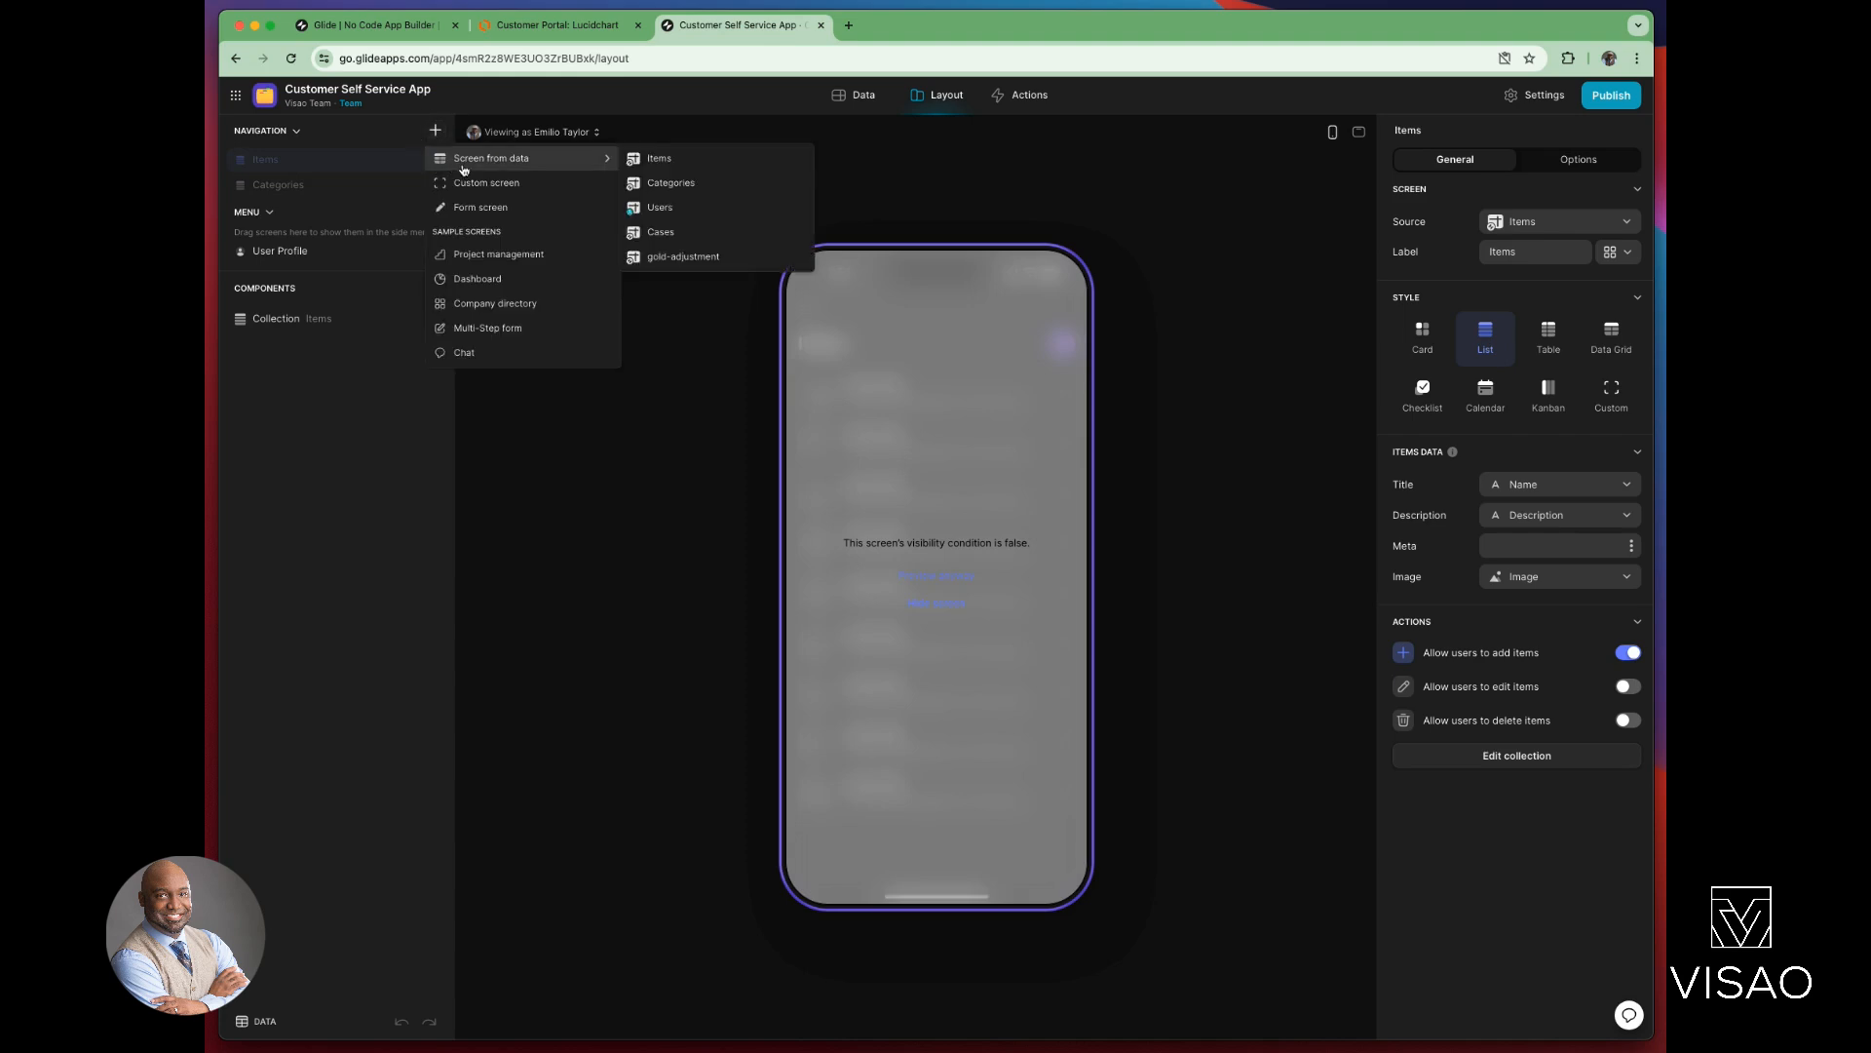
left_click(682, 231)
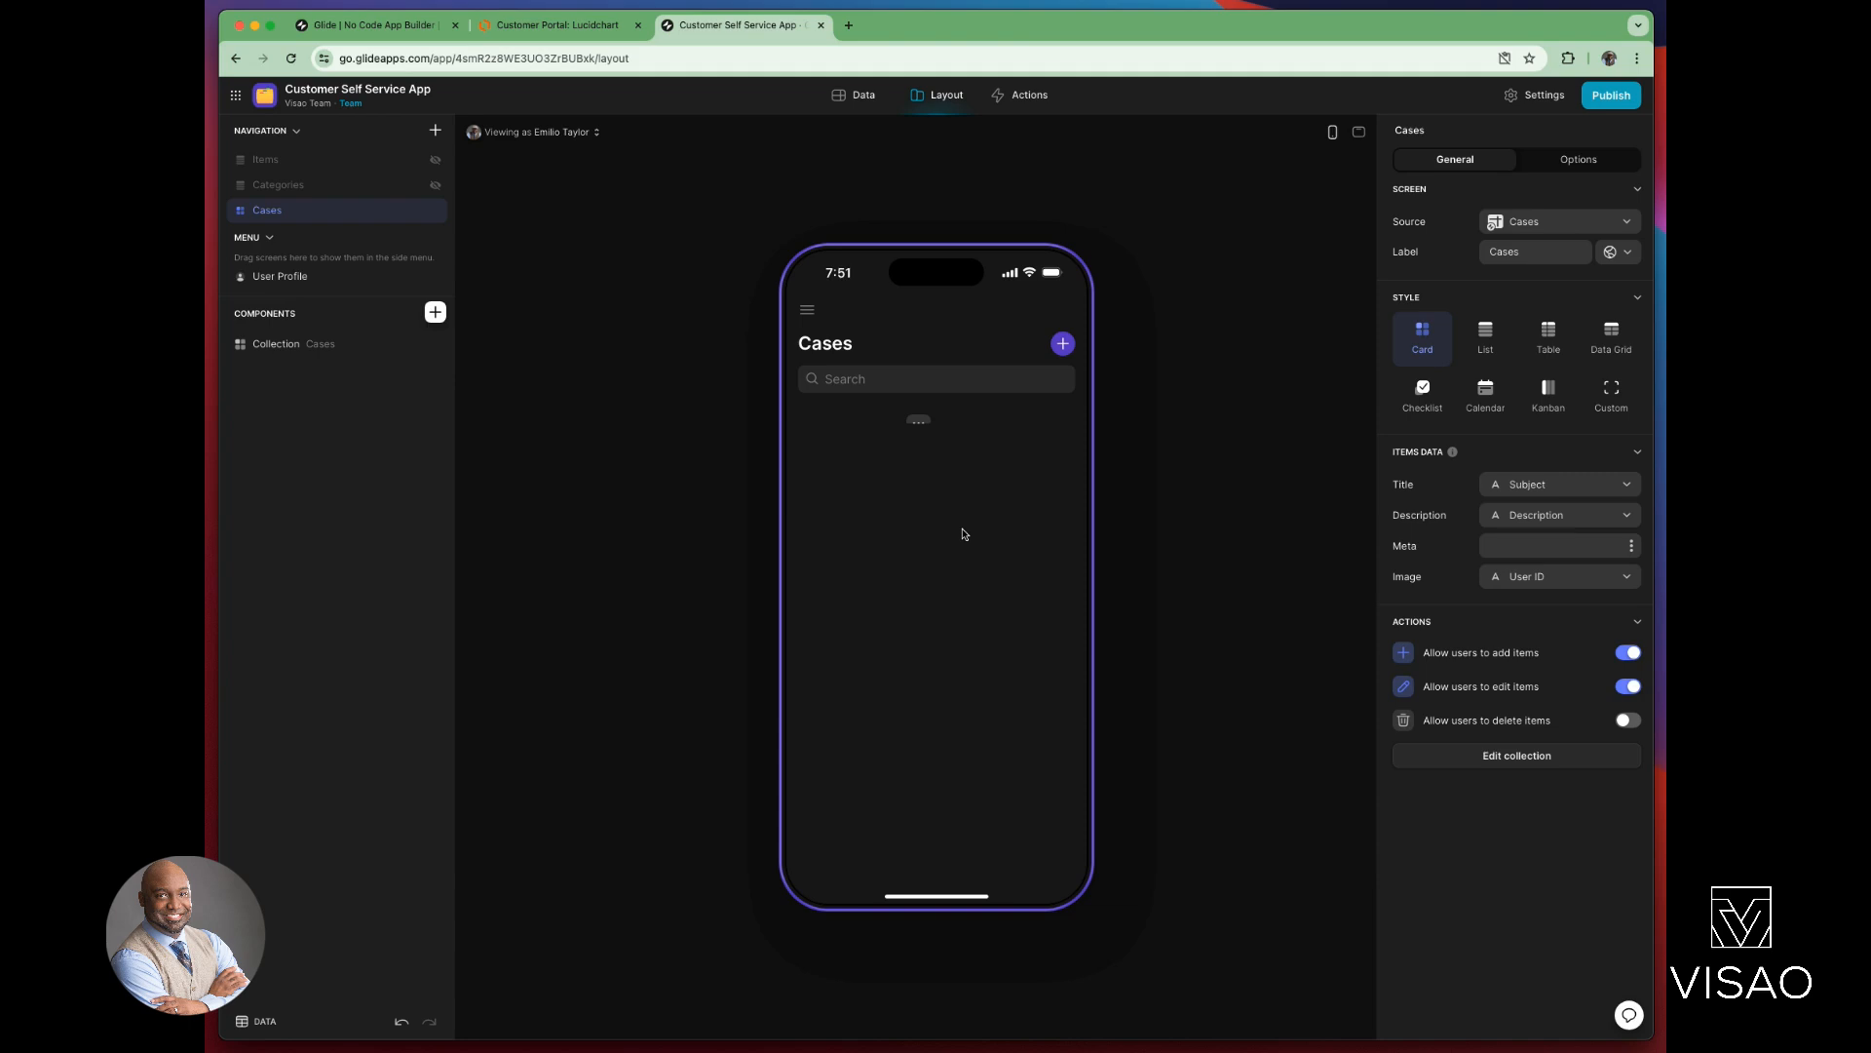
left_click(1063, 345)
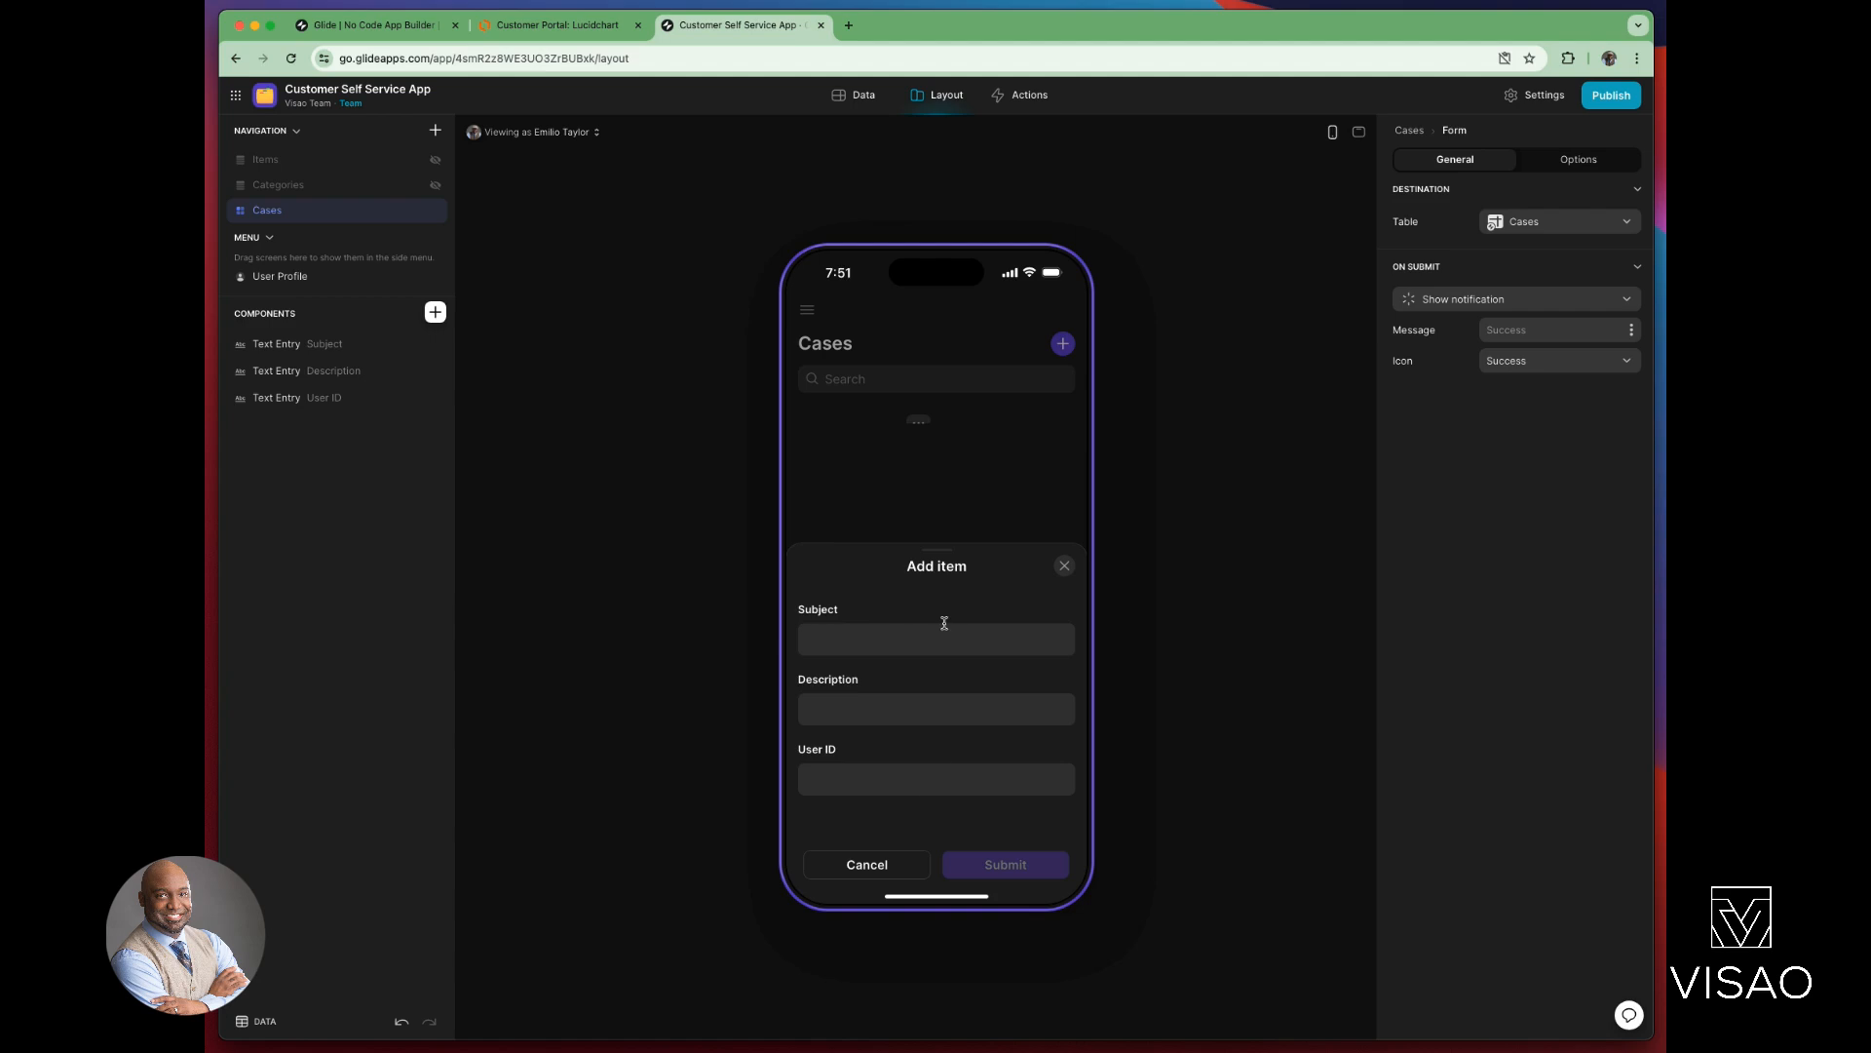
Step: Add a Row ID column with the Row ID type to the Users table
left_click(874, 103)
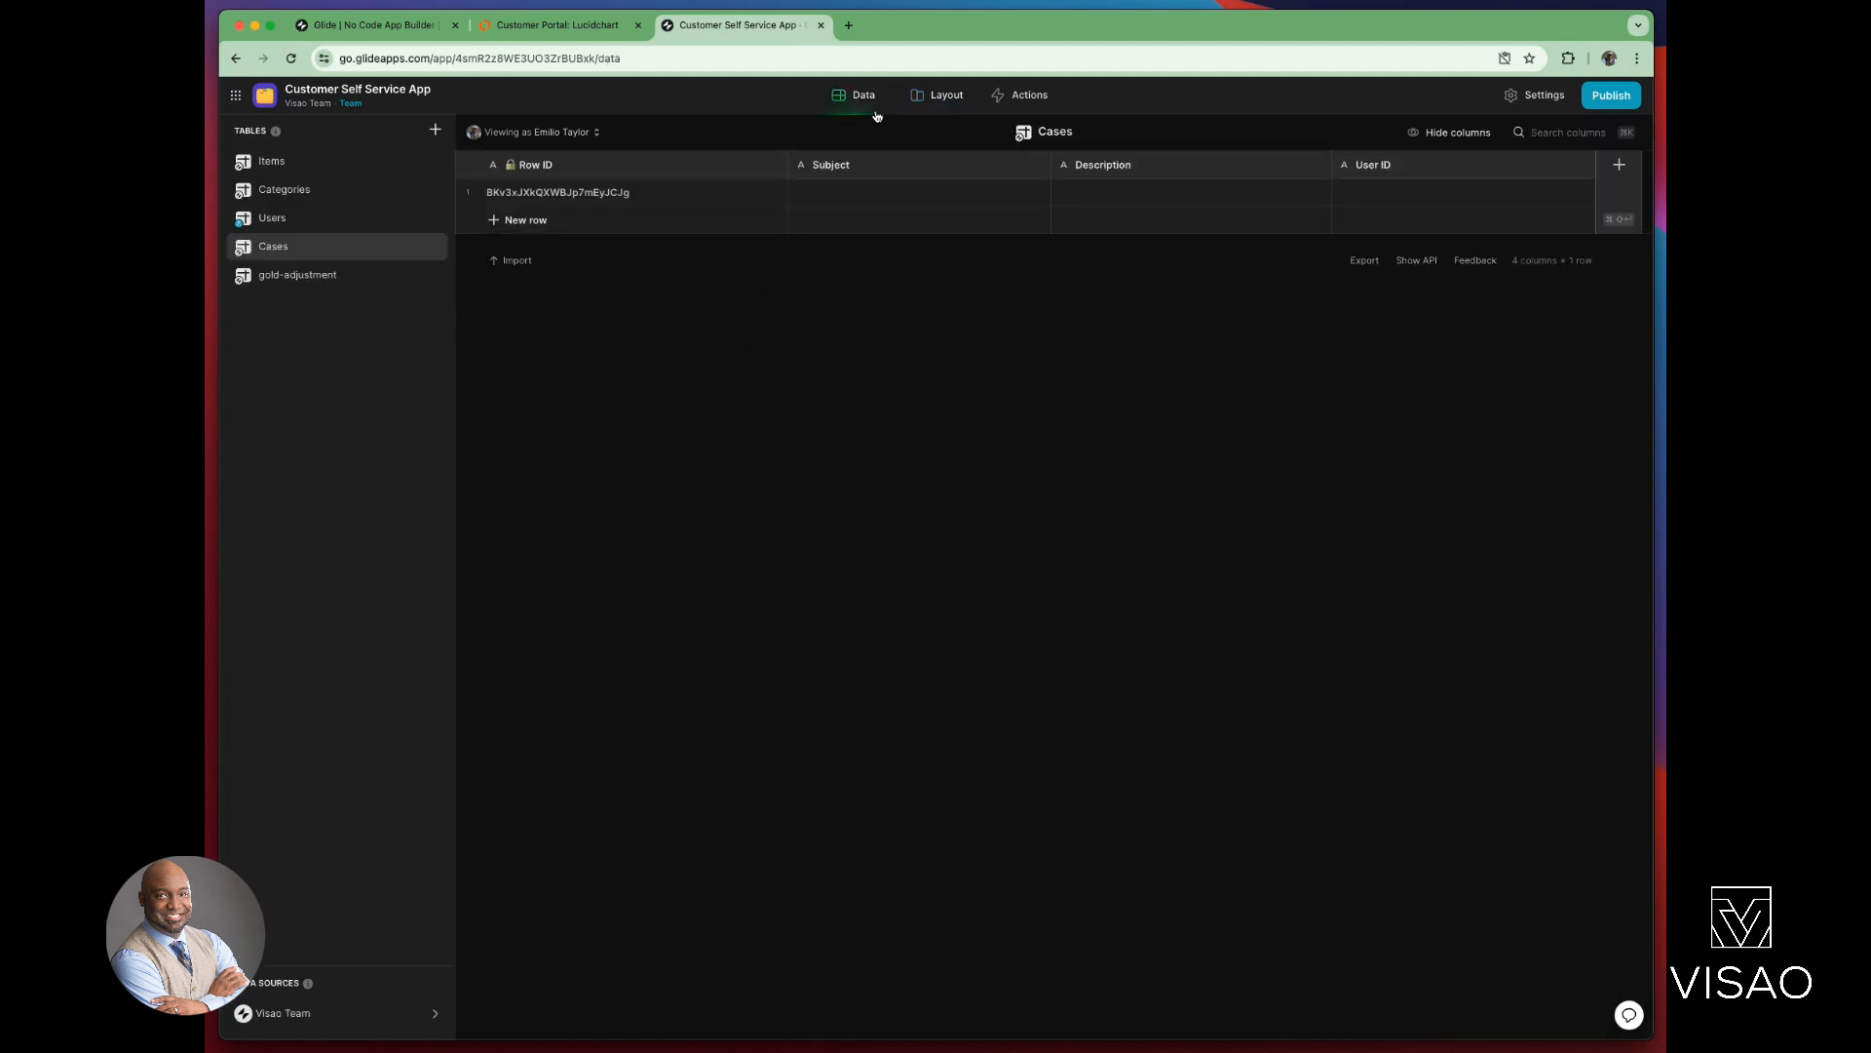
left_click(380, 219)
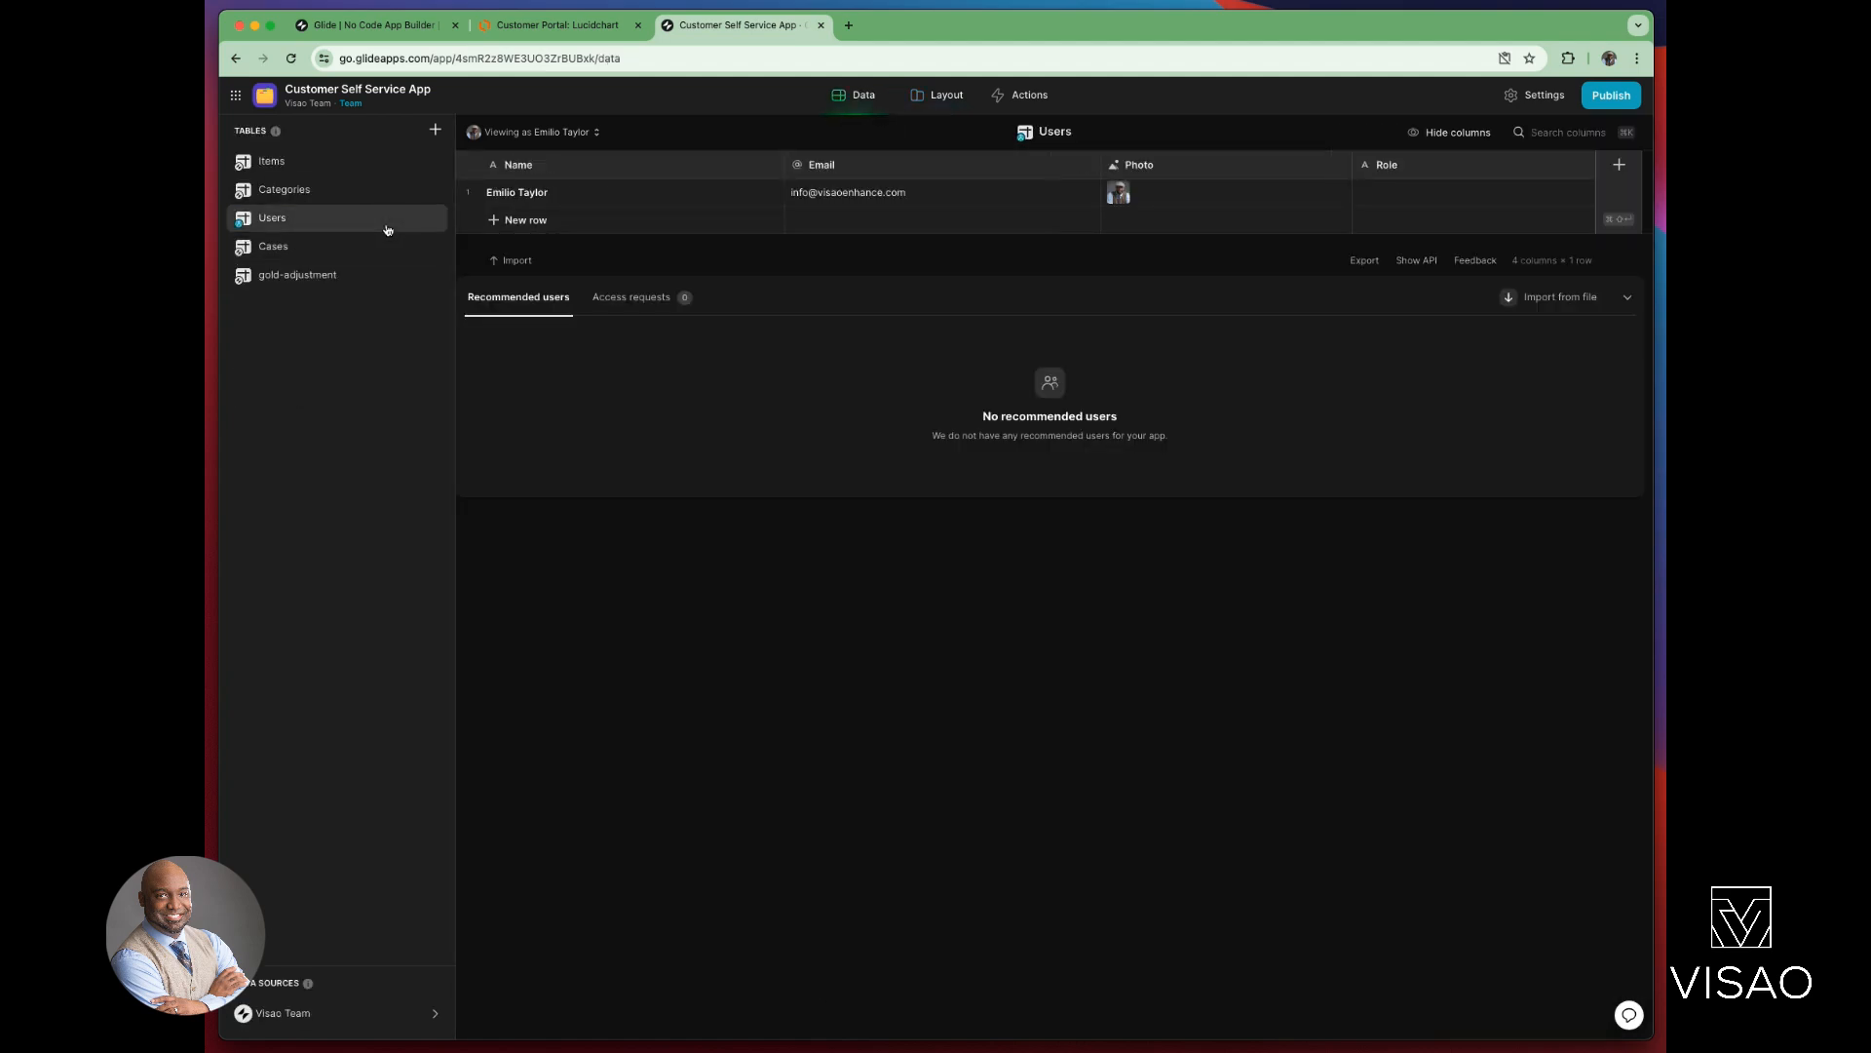
left_click(1619, 168)
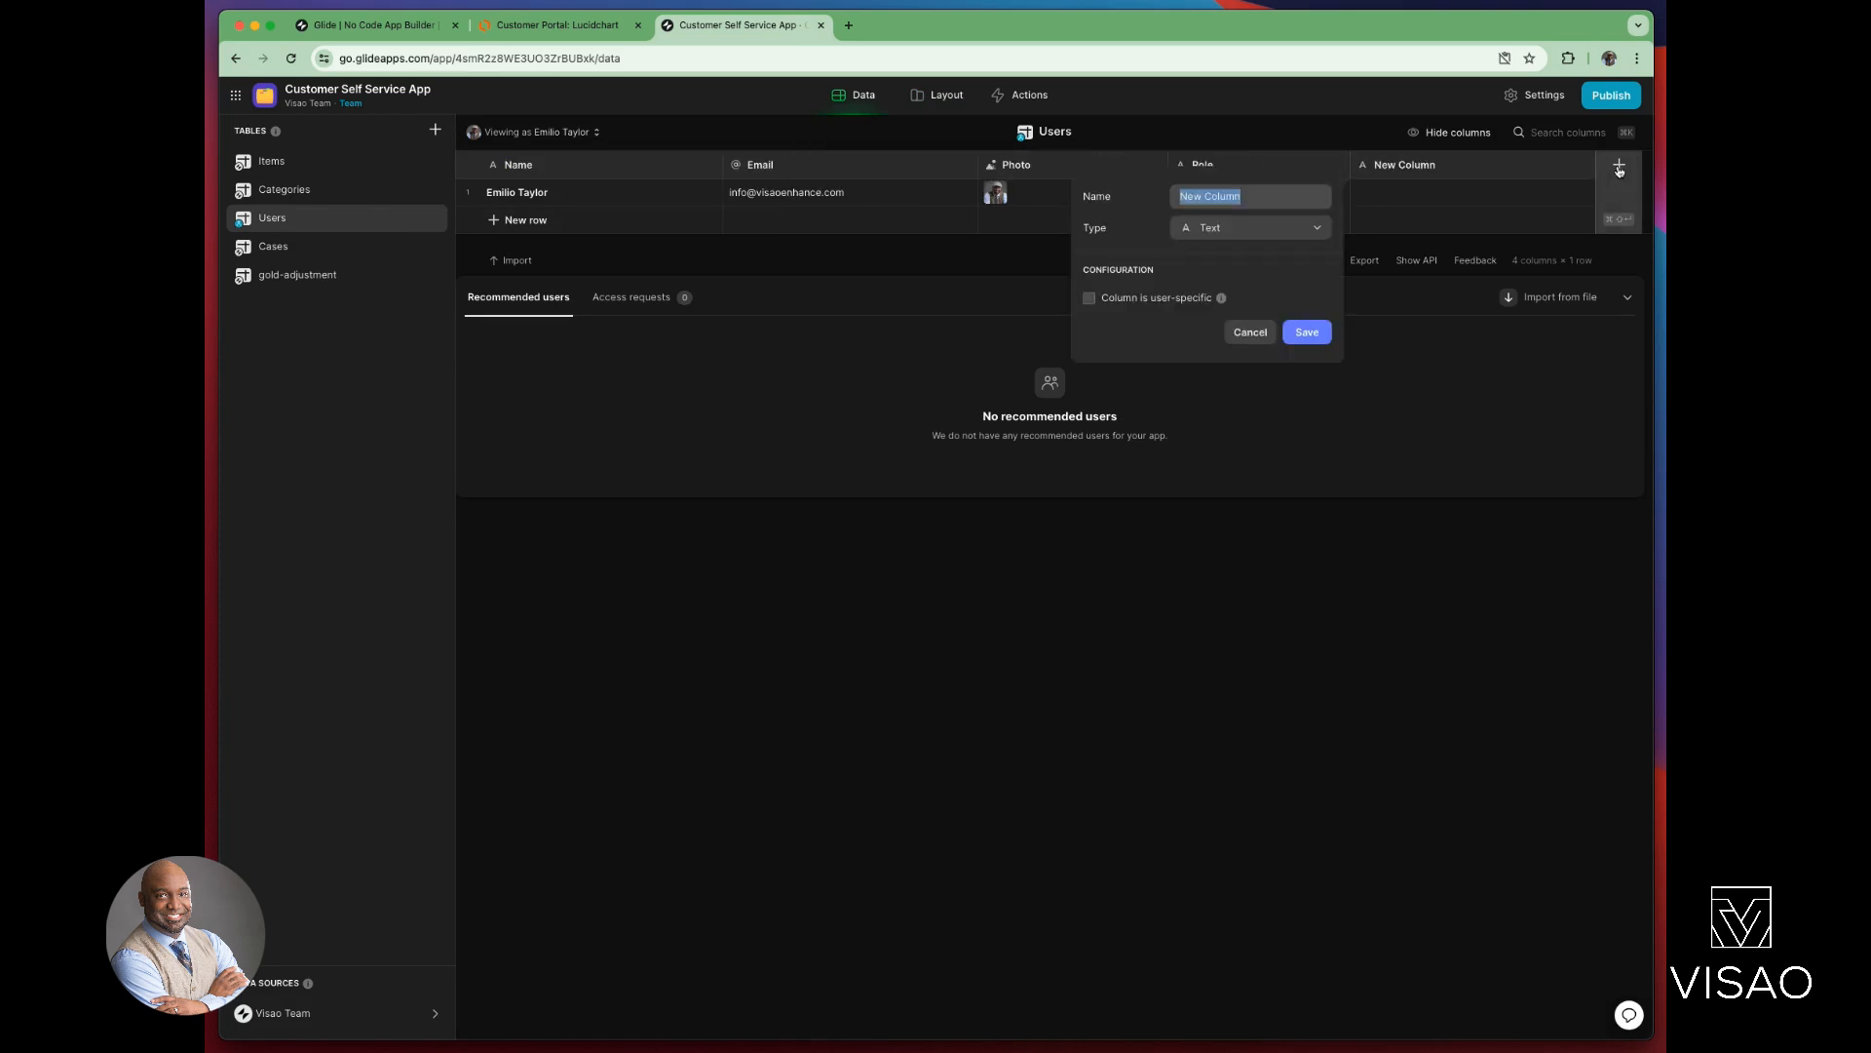
triple_click(1261, 202)
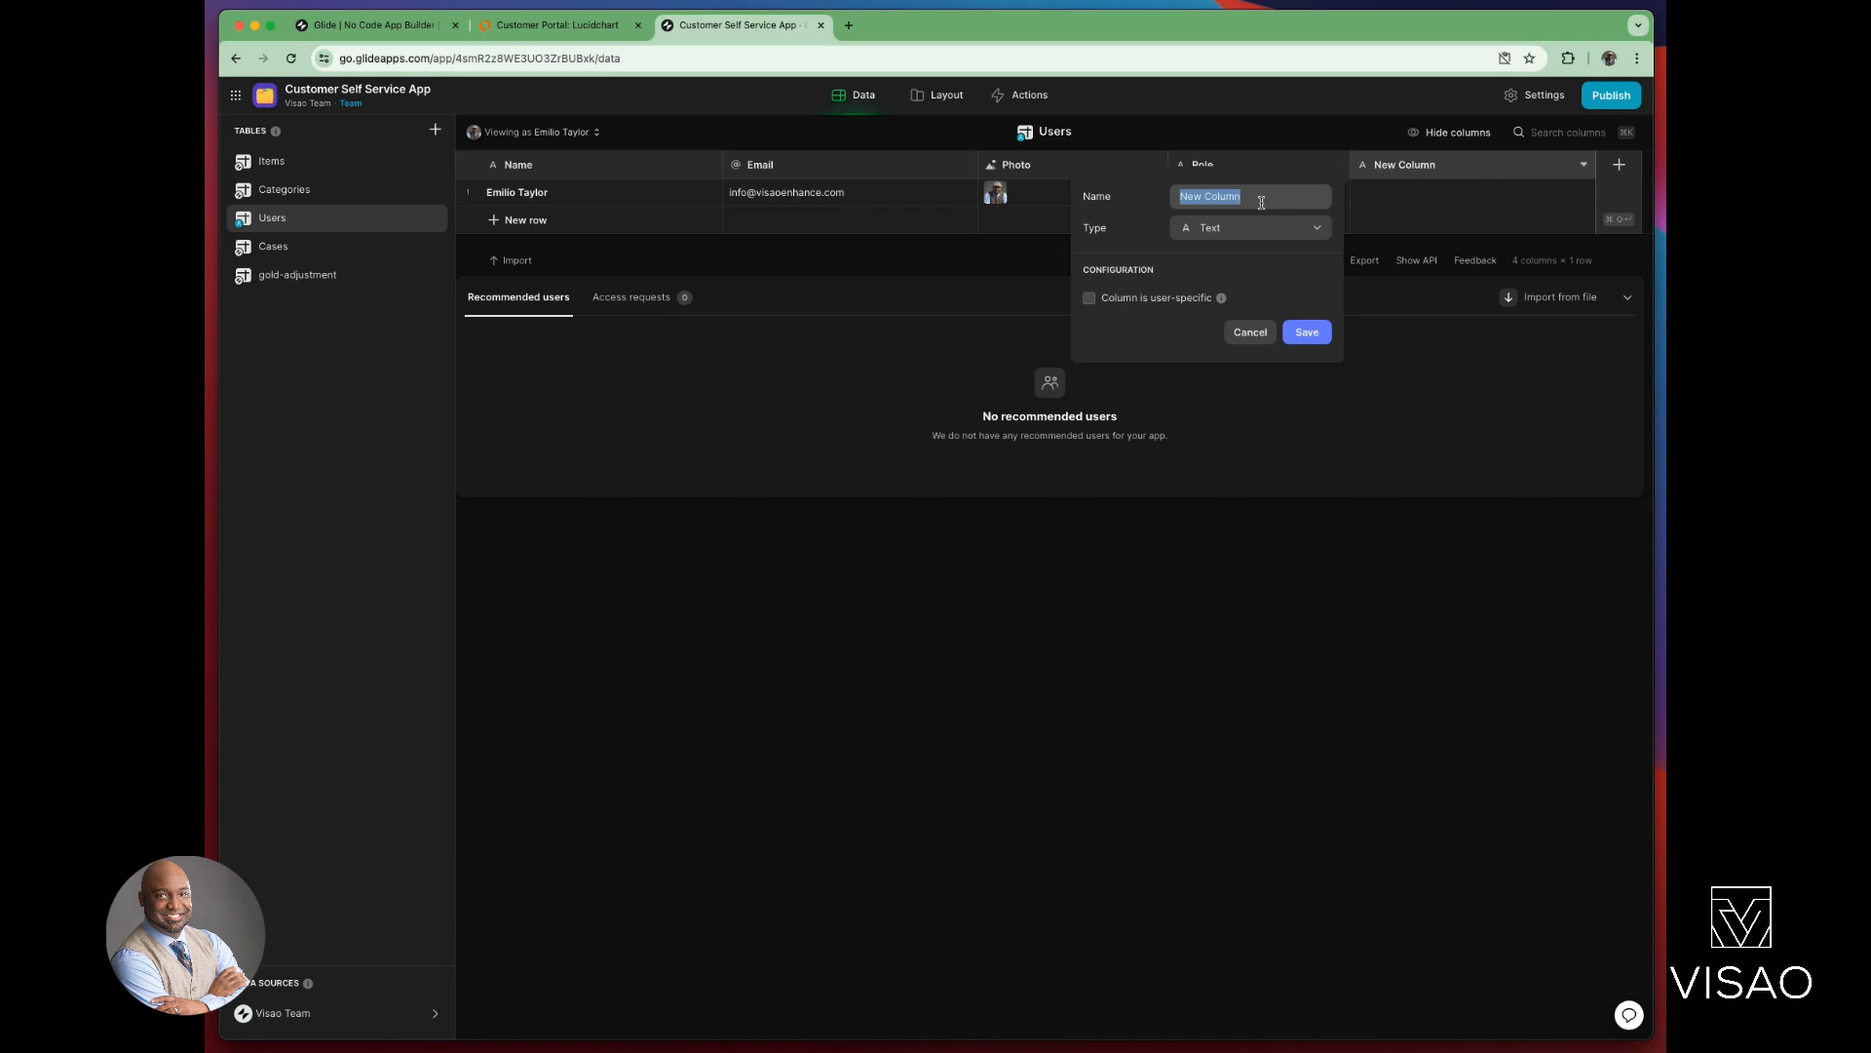
type("Row ID")
left_click(1260, 228)
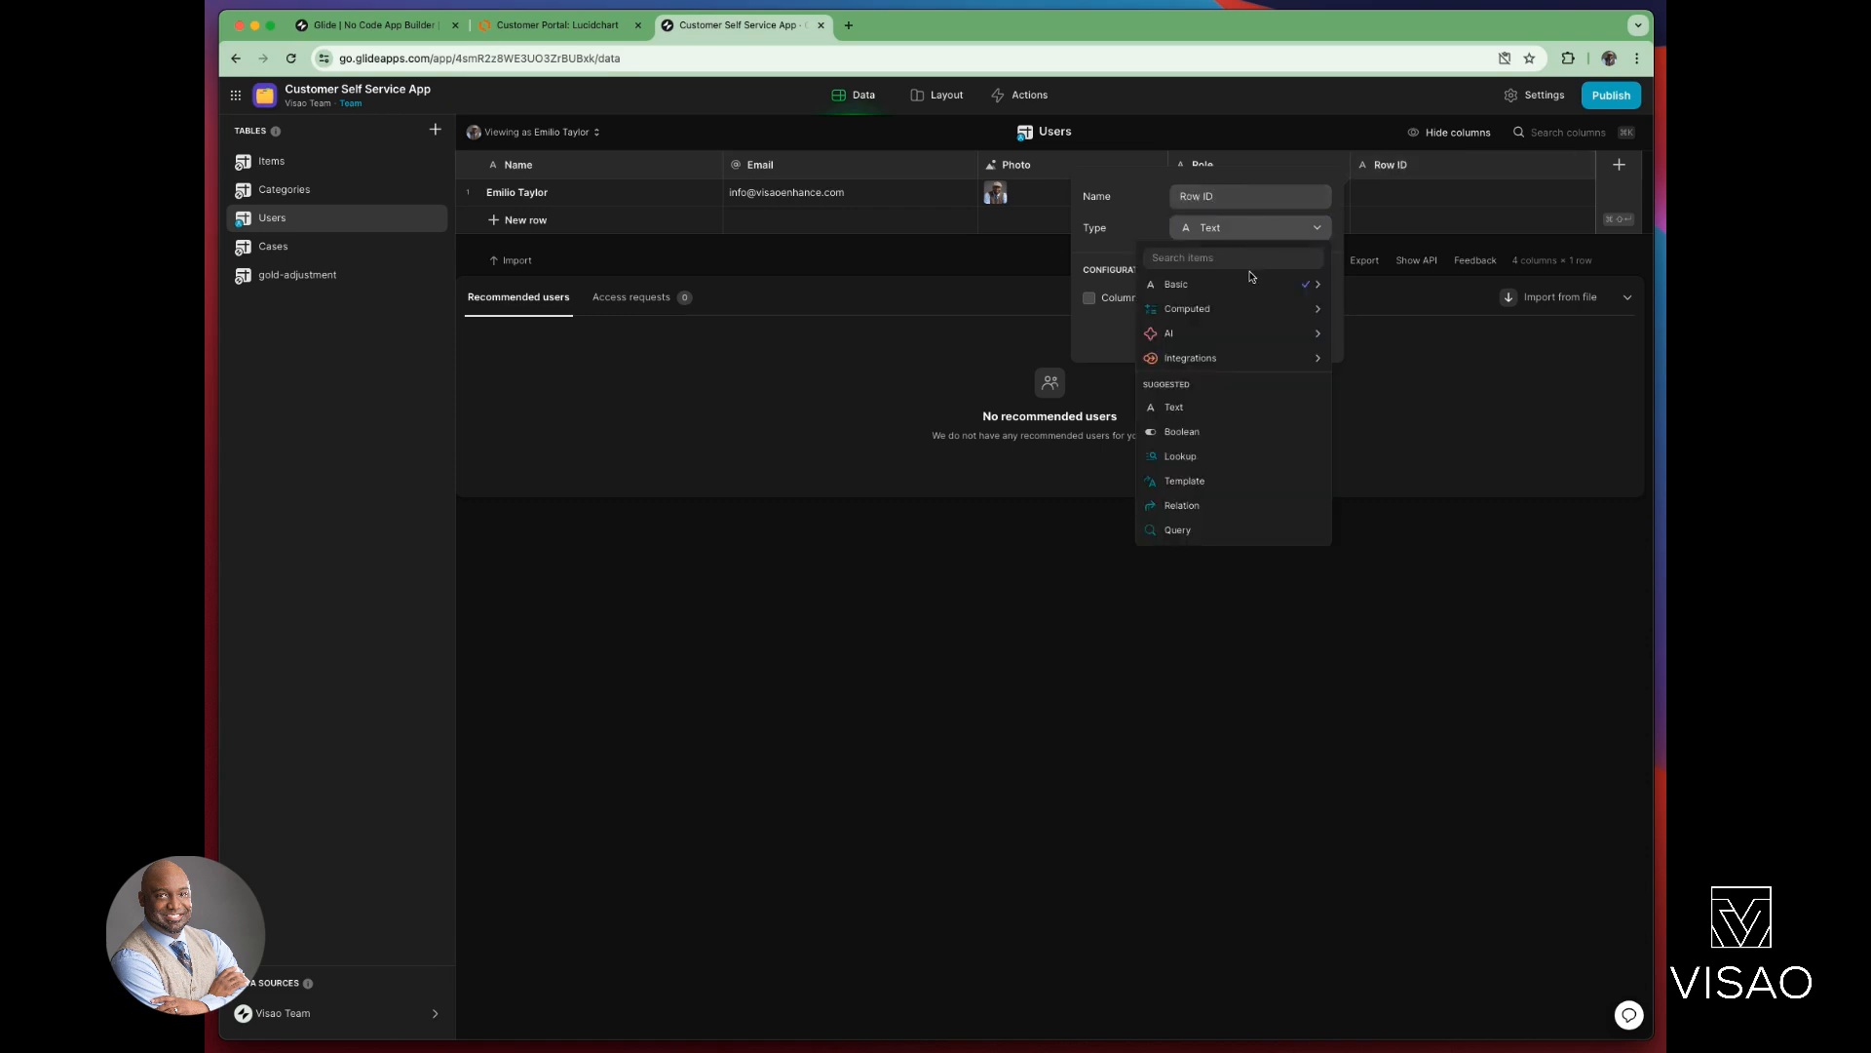
mouse_move(1251, 281)
left_click(1389, 432)
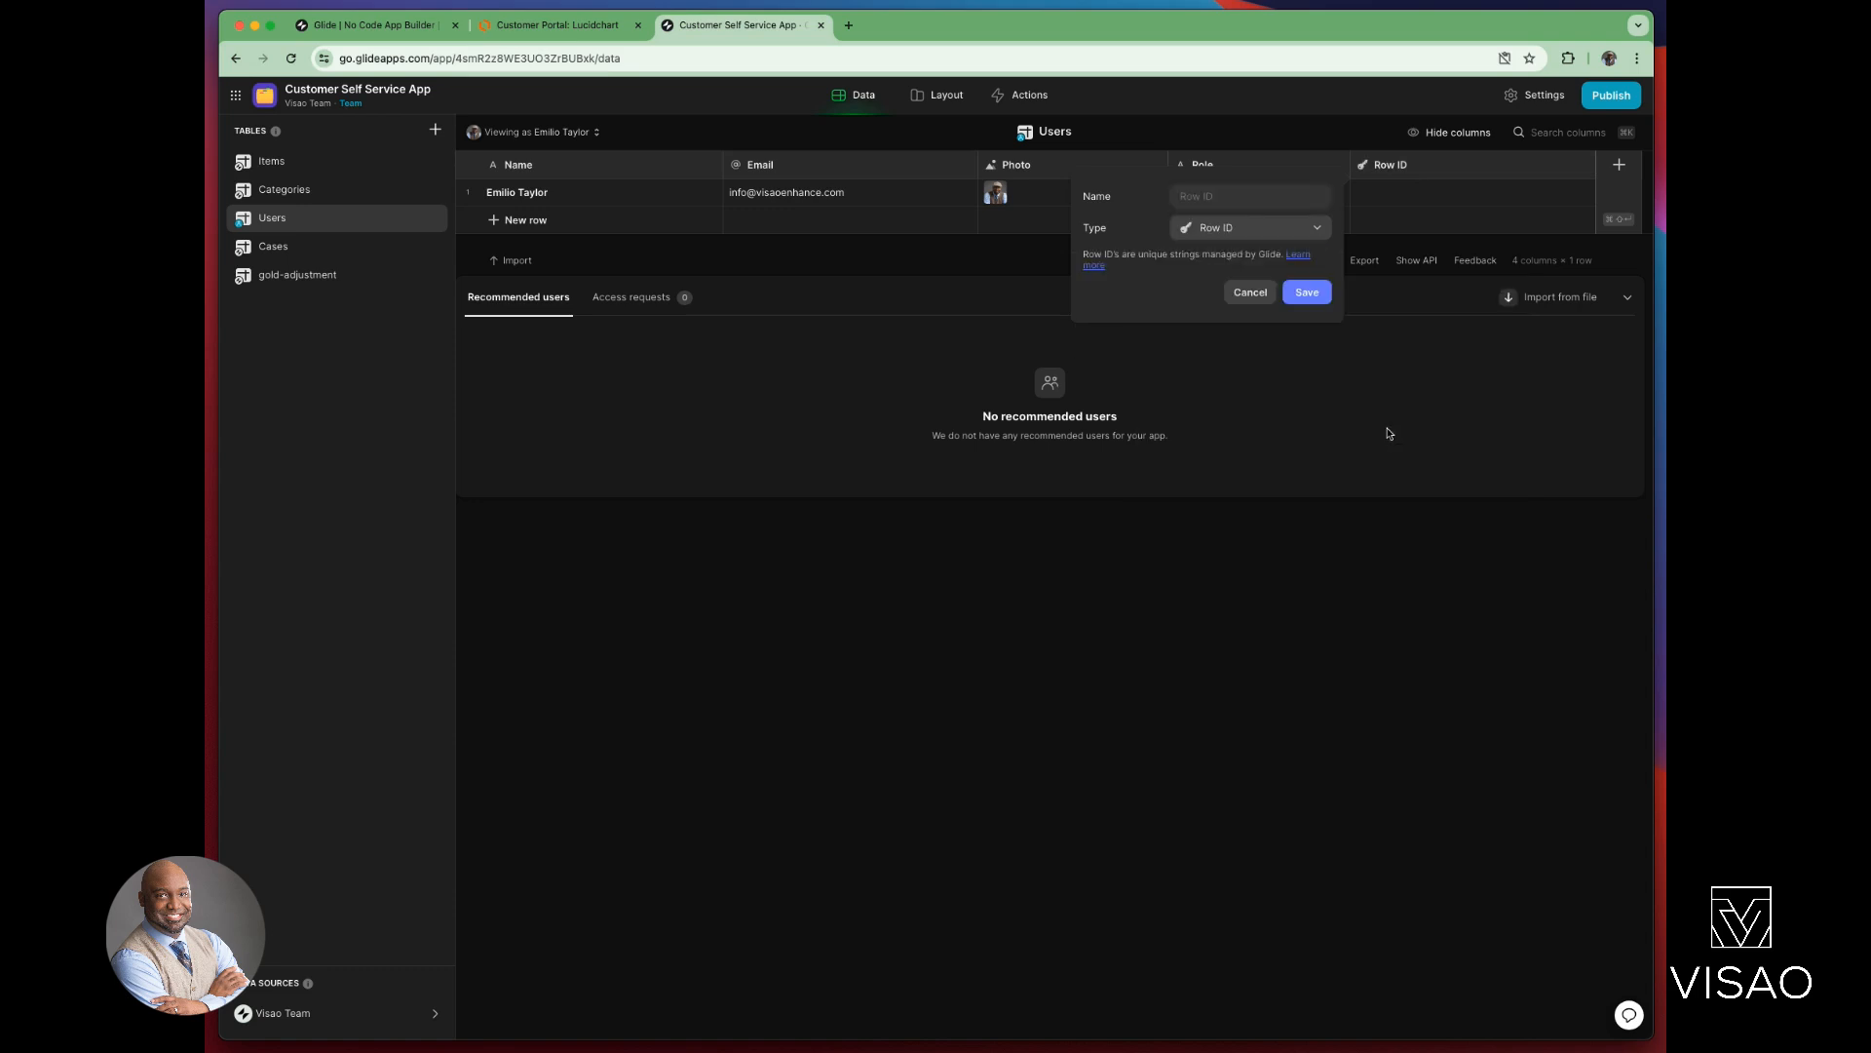
left_click(1311, 294)
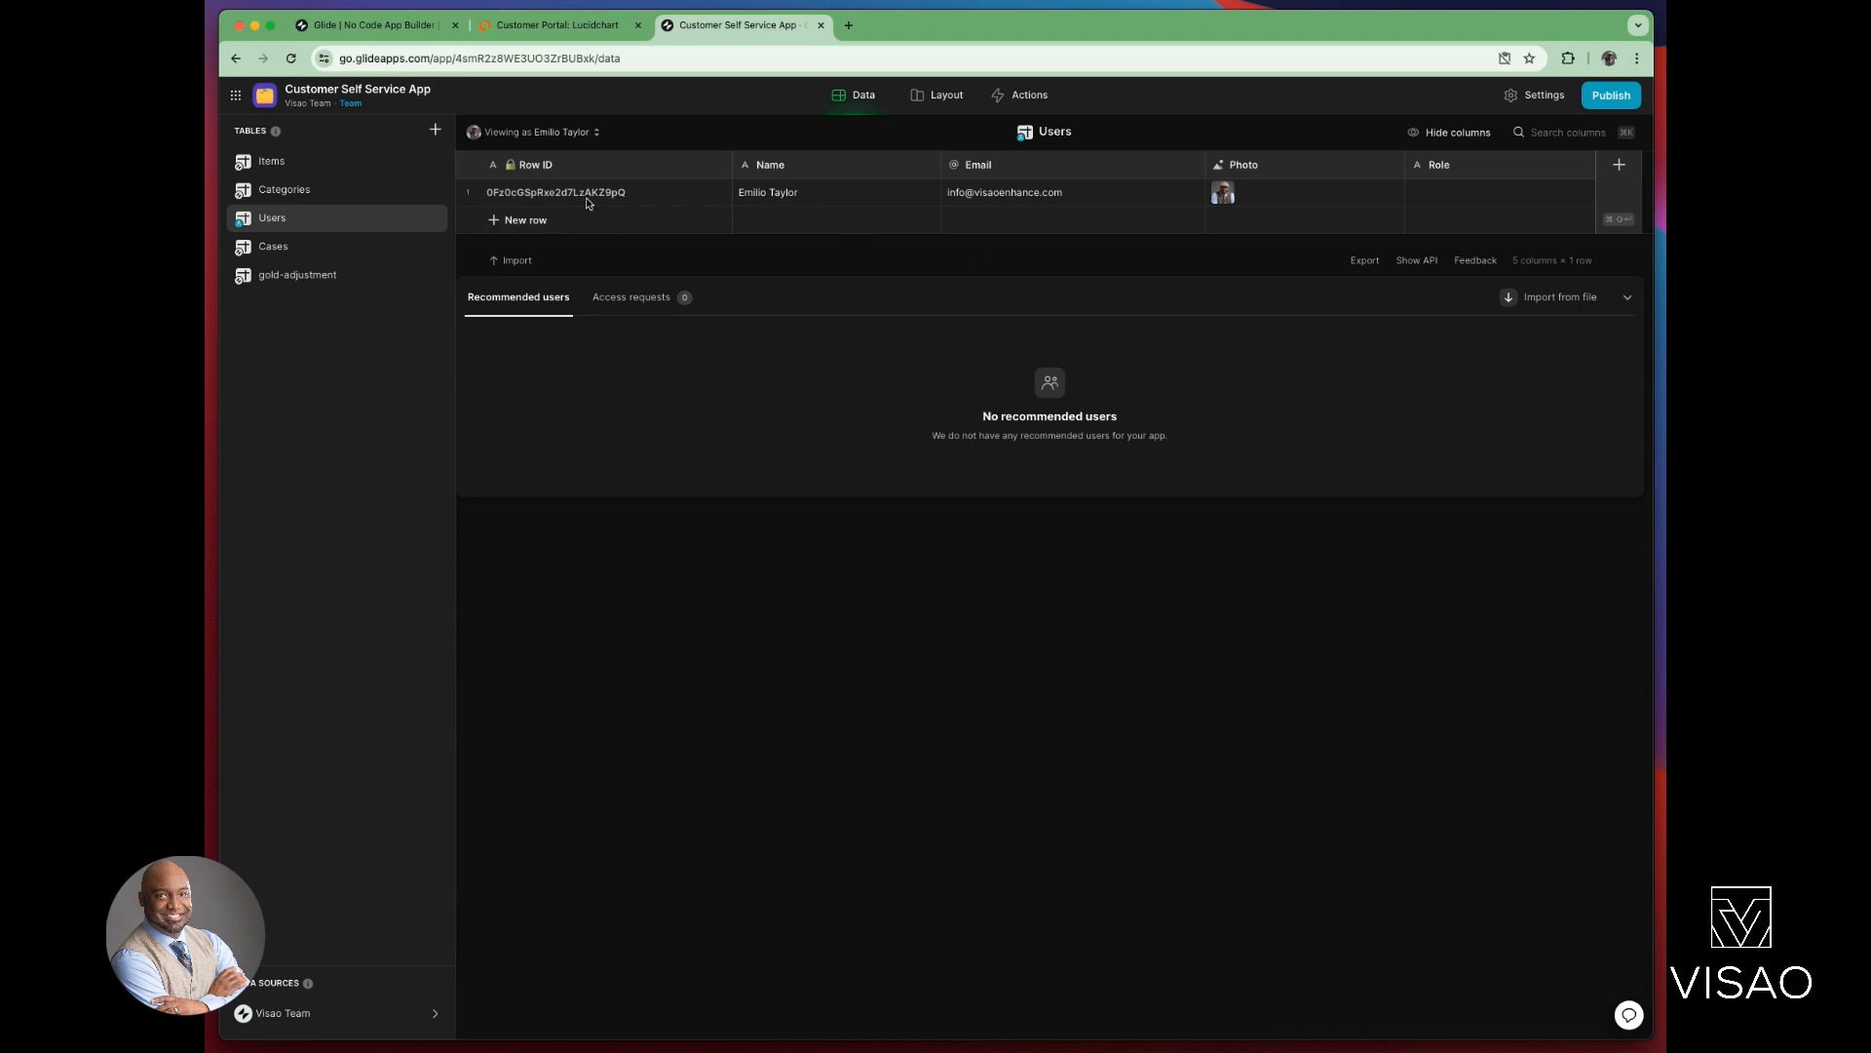
Step: In the Cases add form, replace the User ID value with the user profile's Row ID, stored in the User ID column
left_click(936, 94)
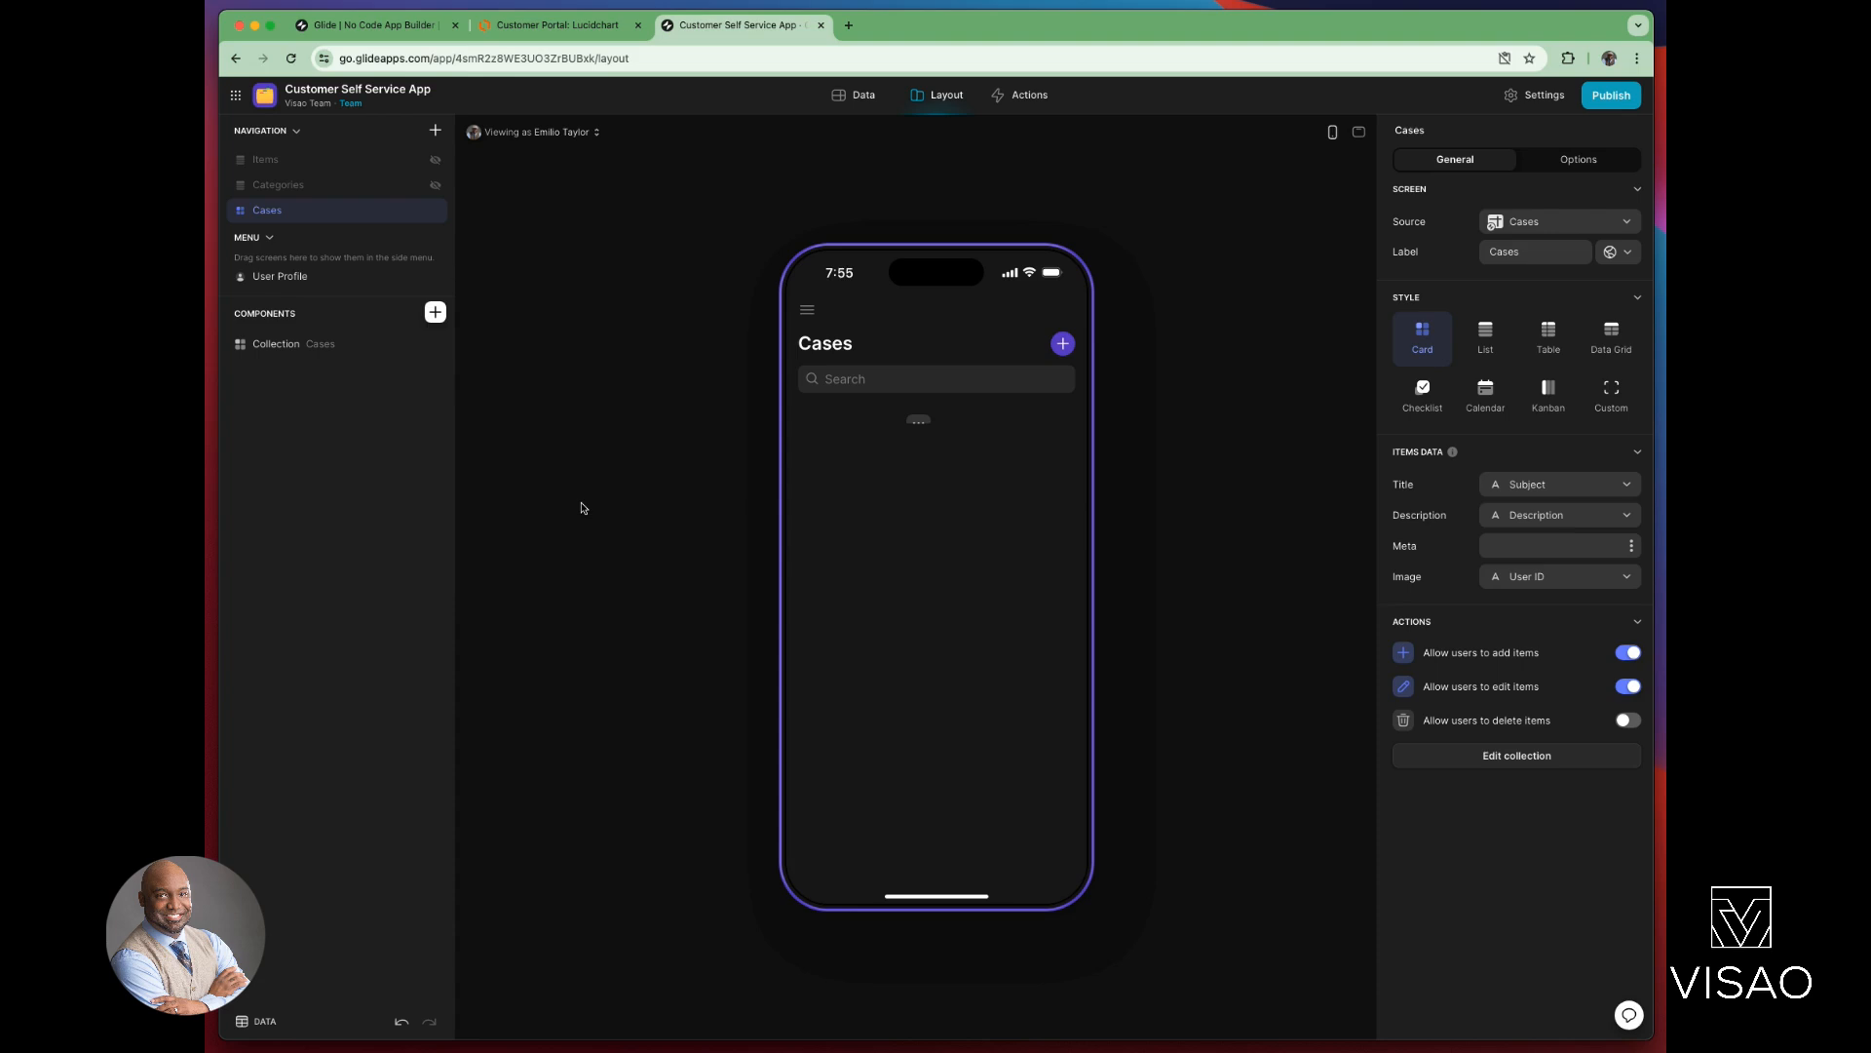
left_click(1063, 345)
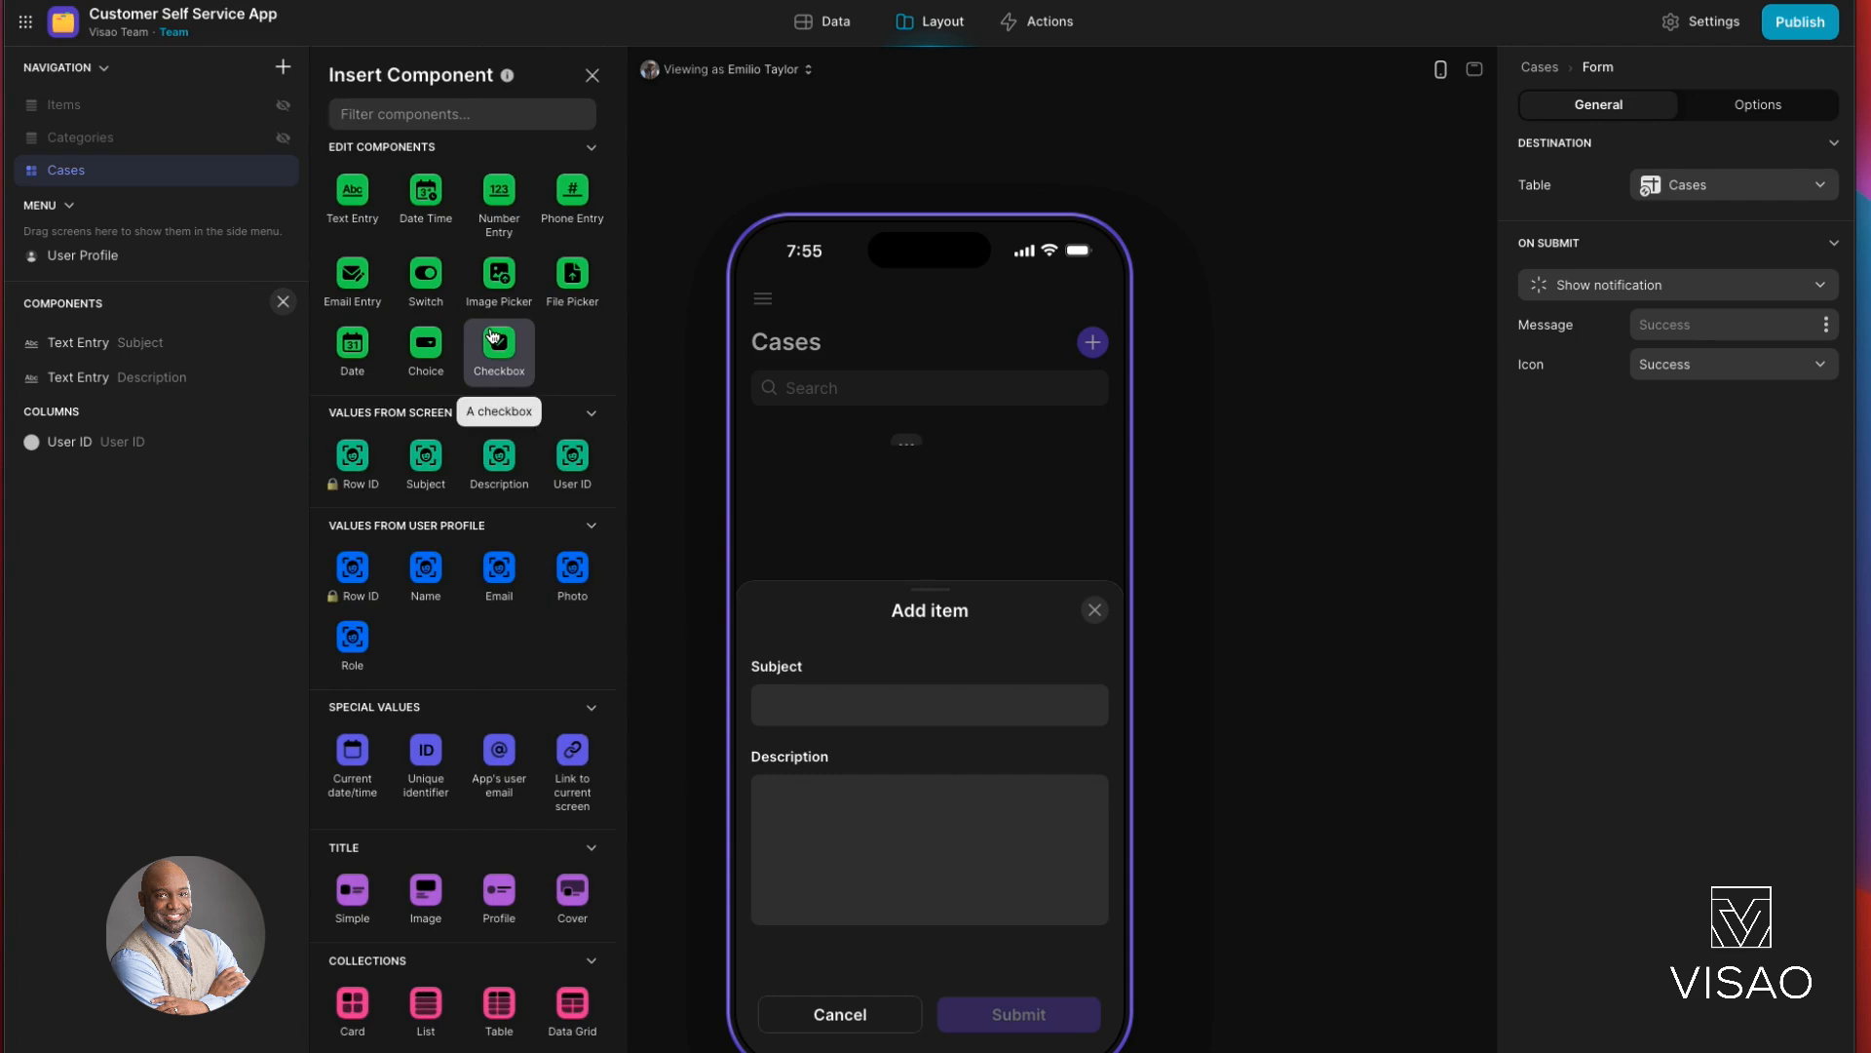
left_click(363, 578)
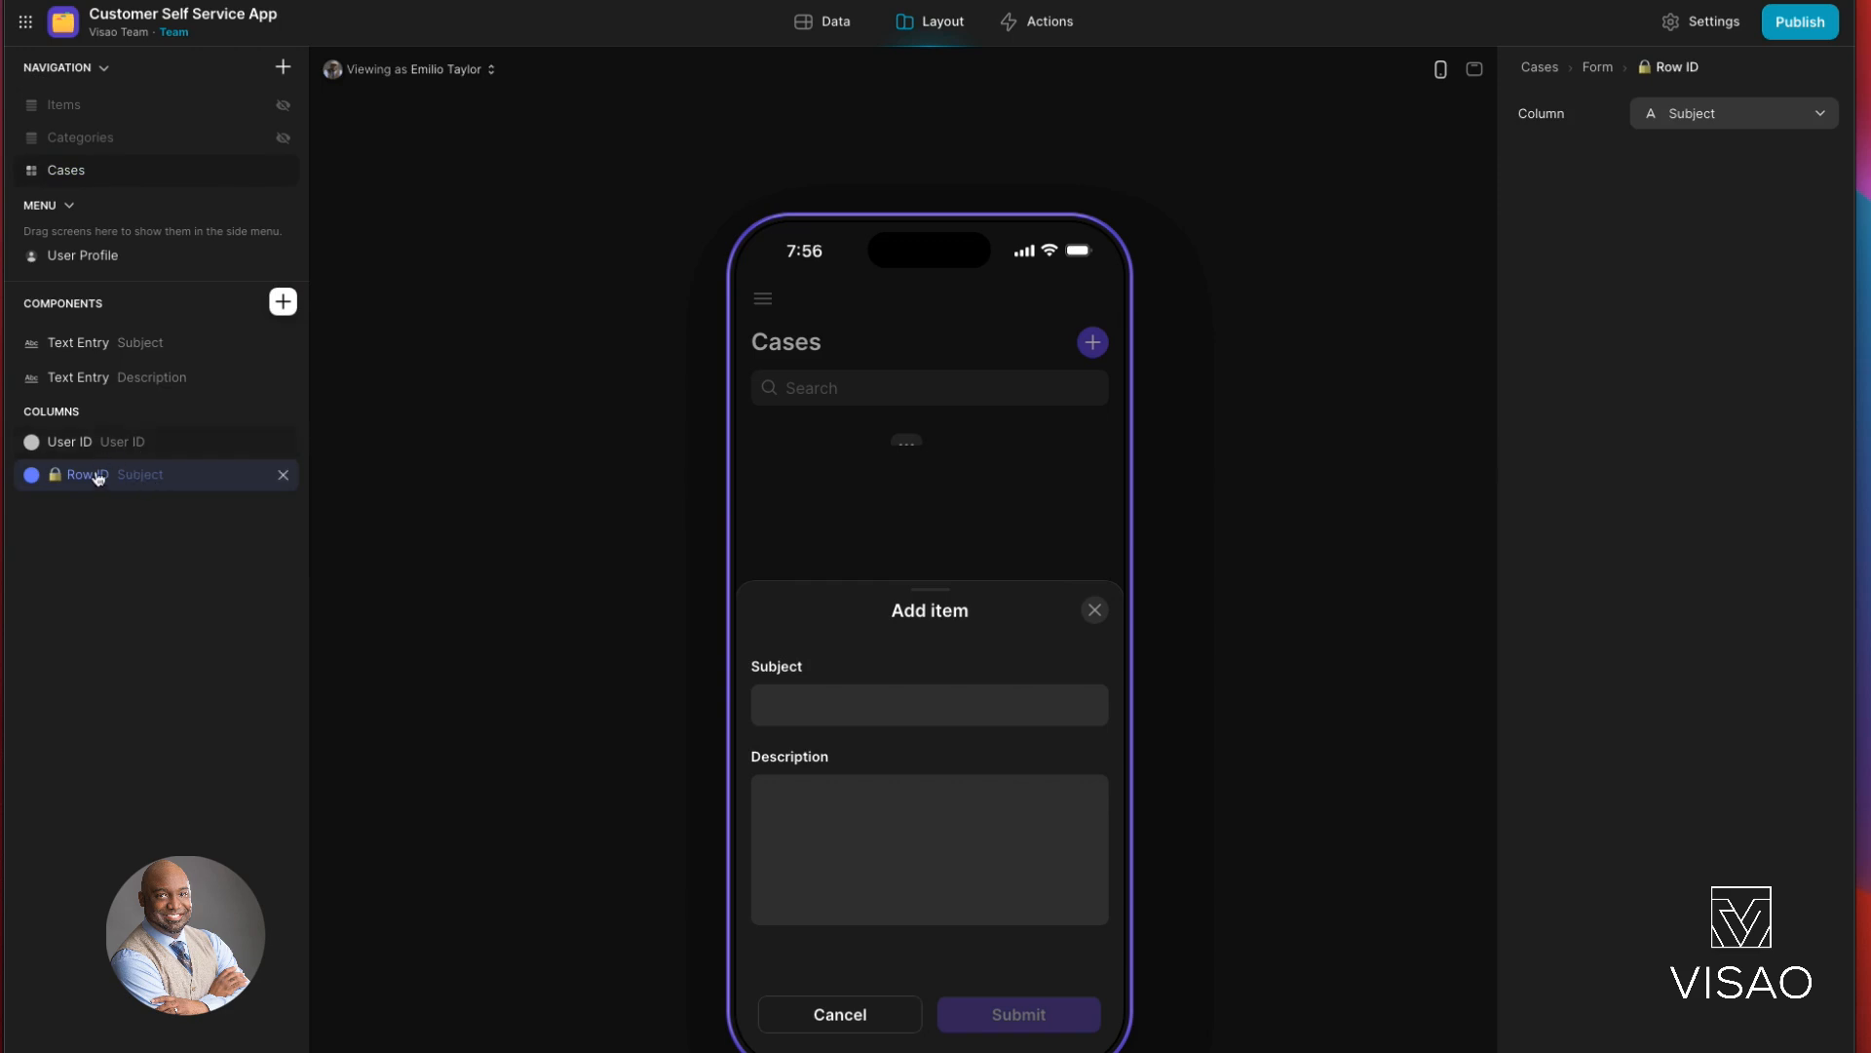
left_click(249, 446)
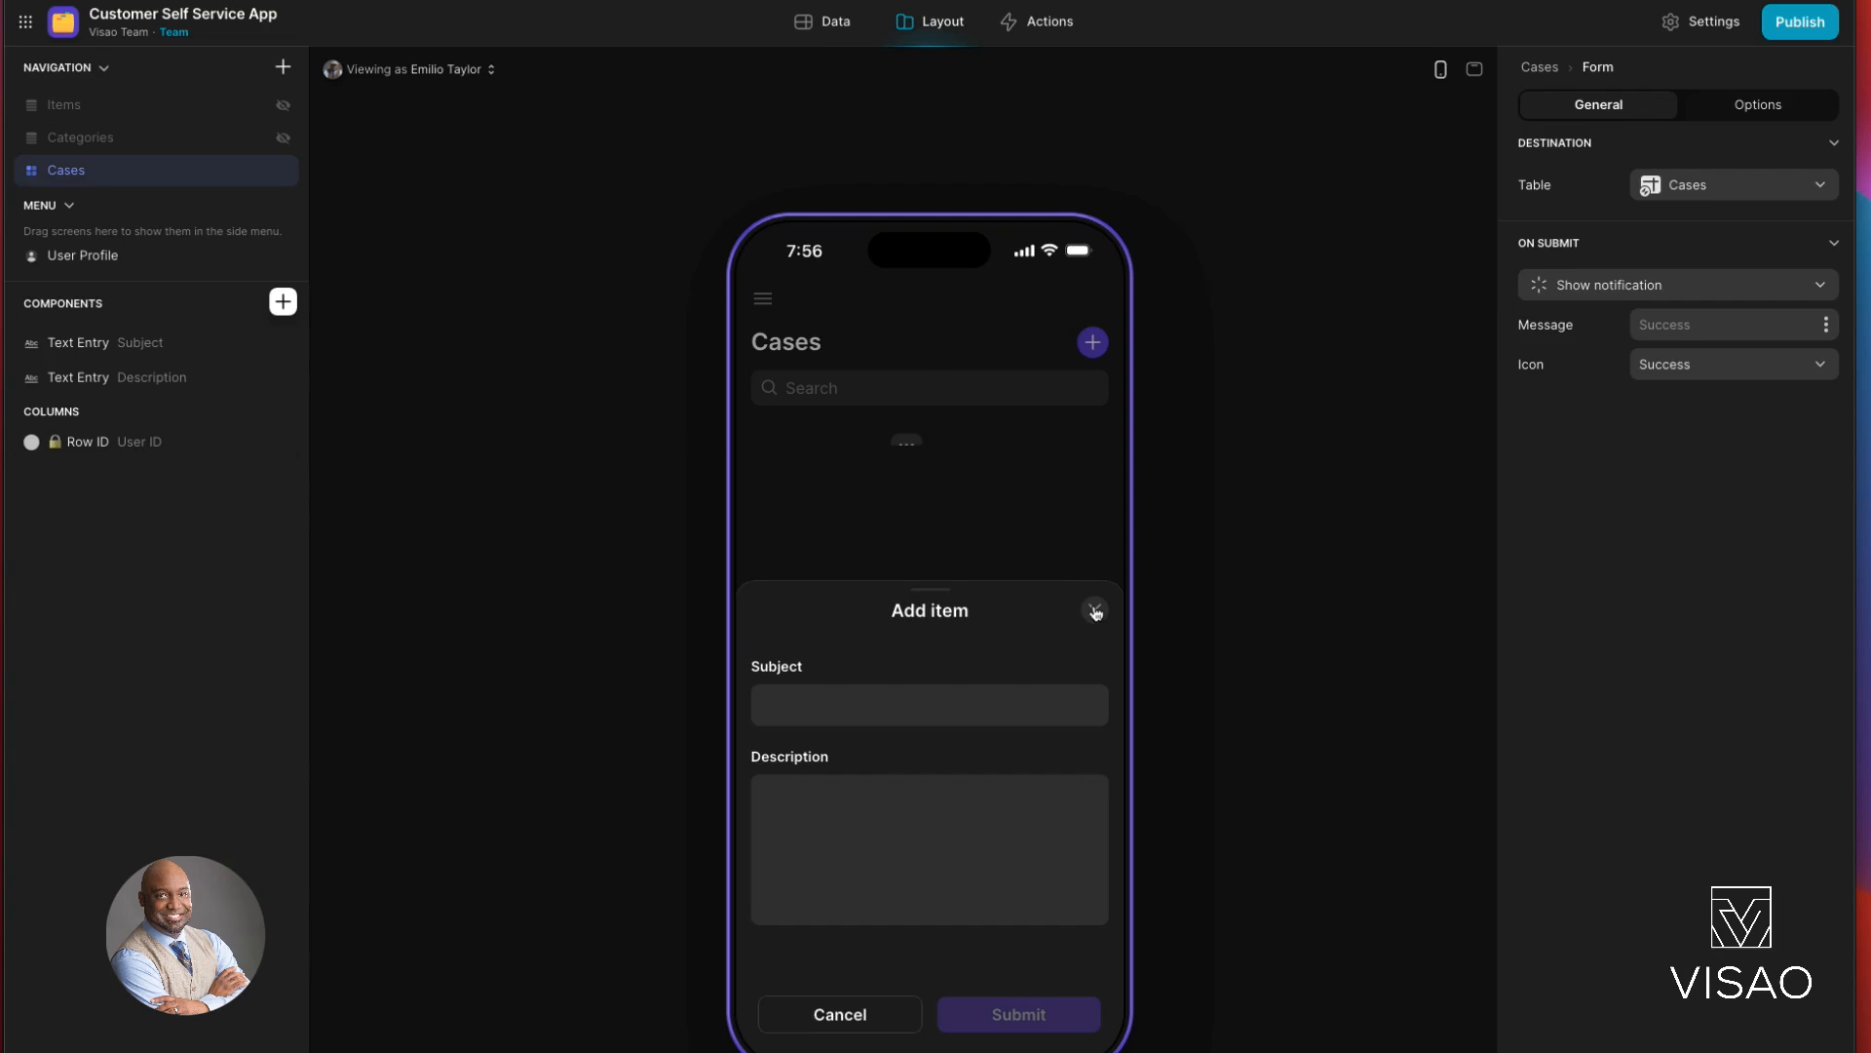
Step: Submit a new case with the subject Test Case and the description Test Case 2
left_click(846, 698)
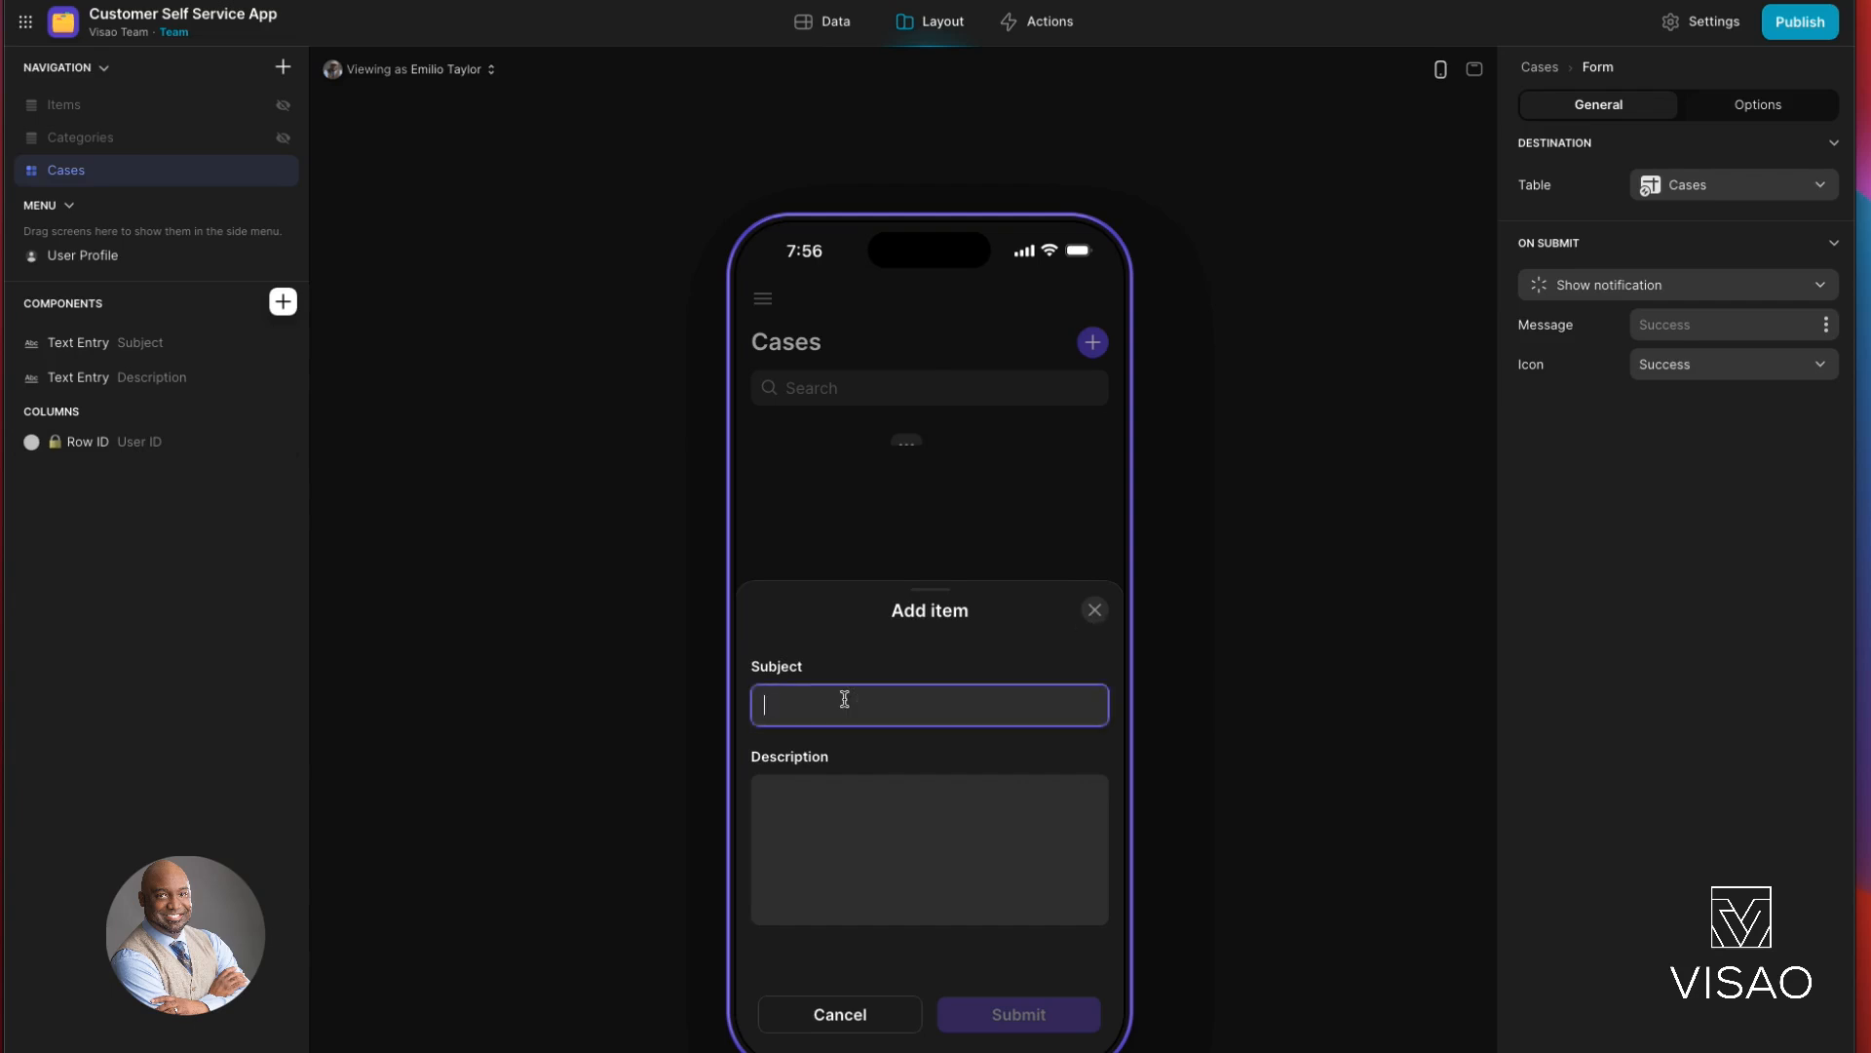
type("Test Case")
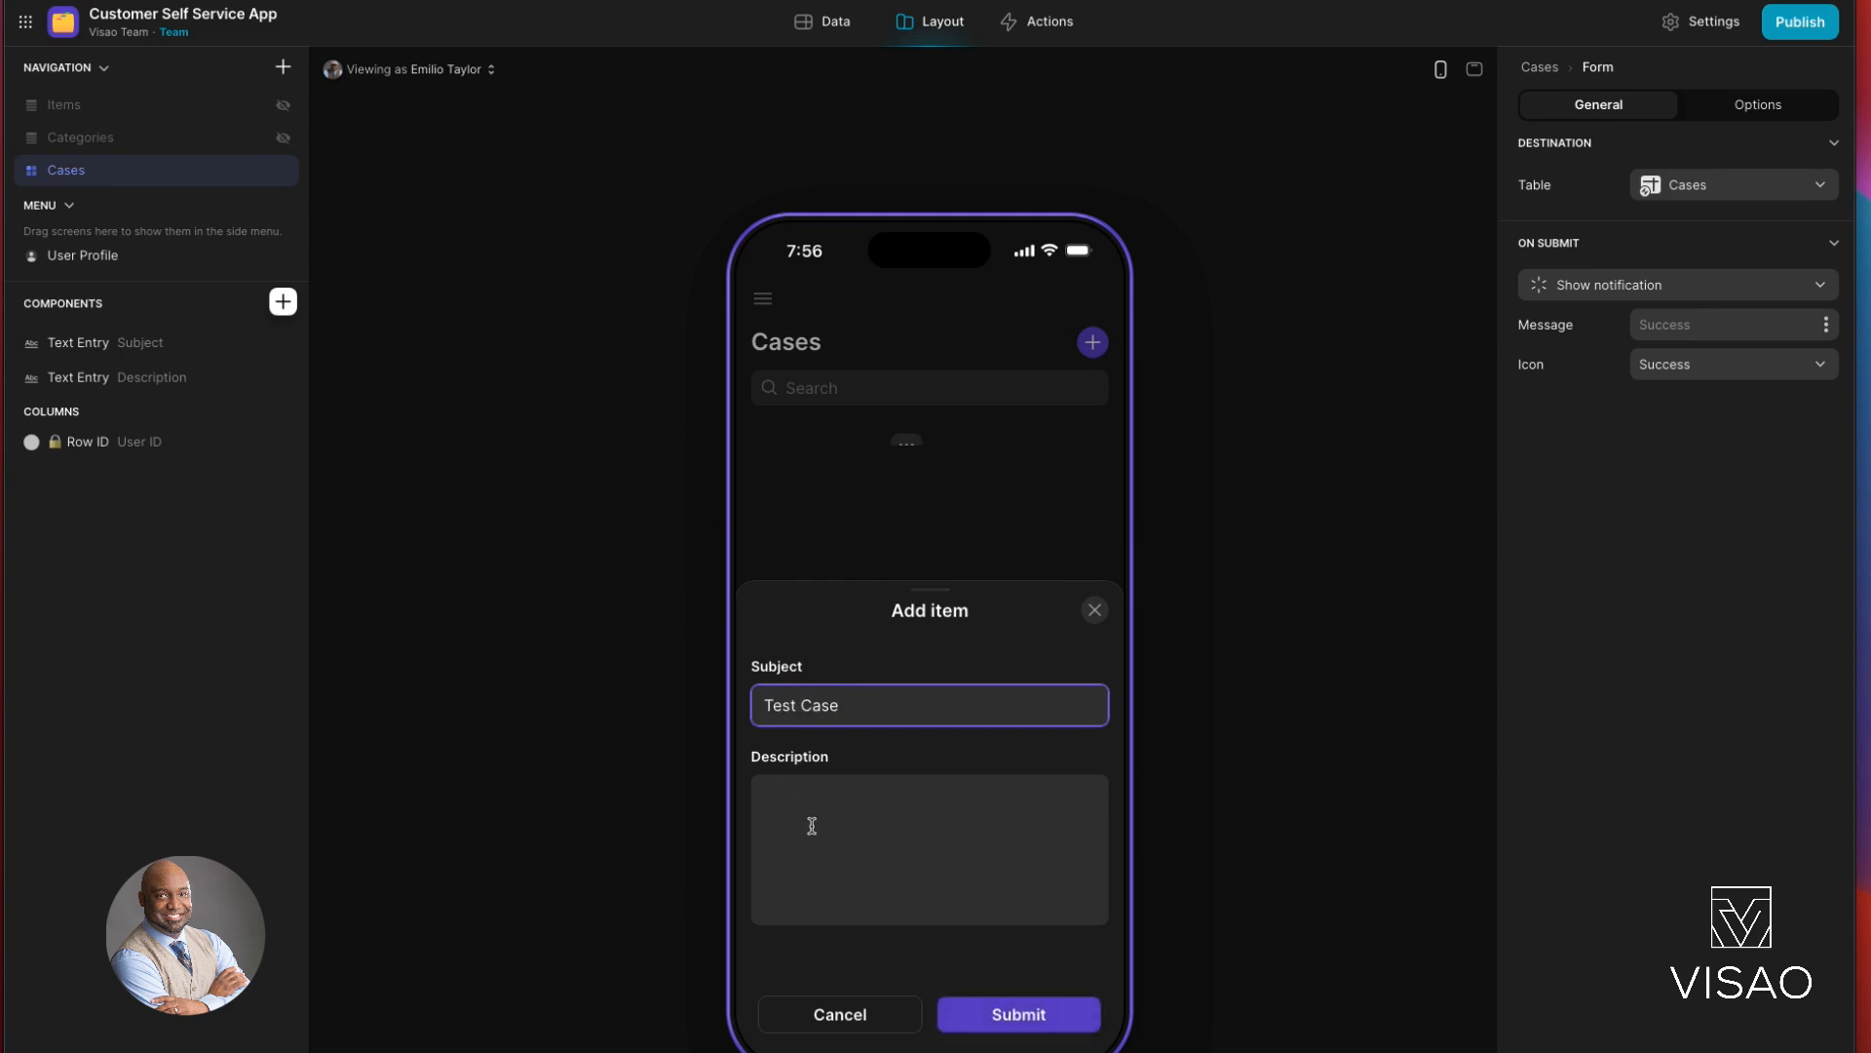
left_click(807, 844)
type("Test Ca")
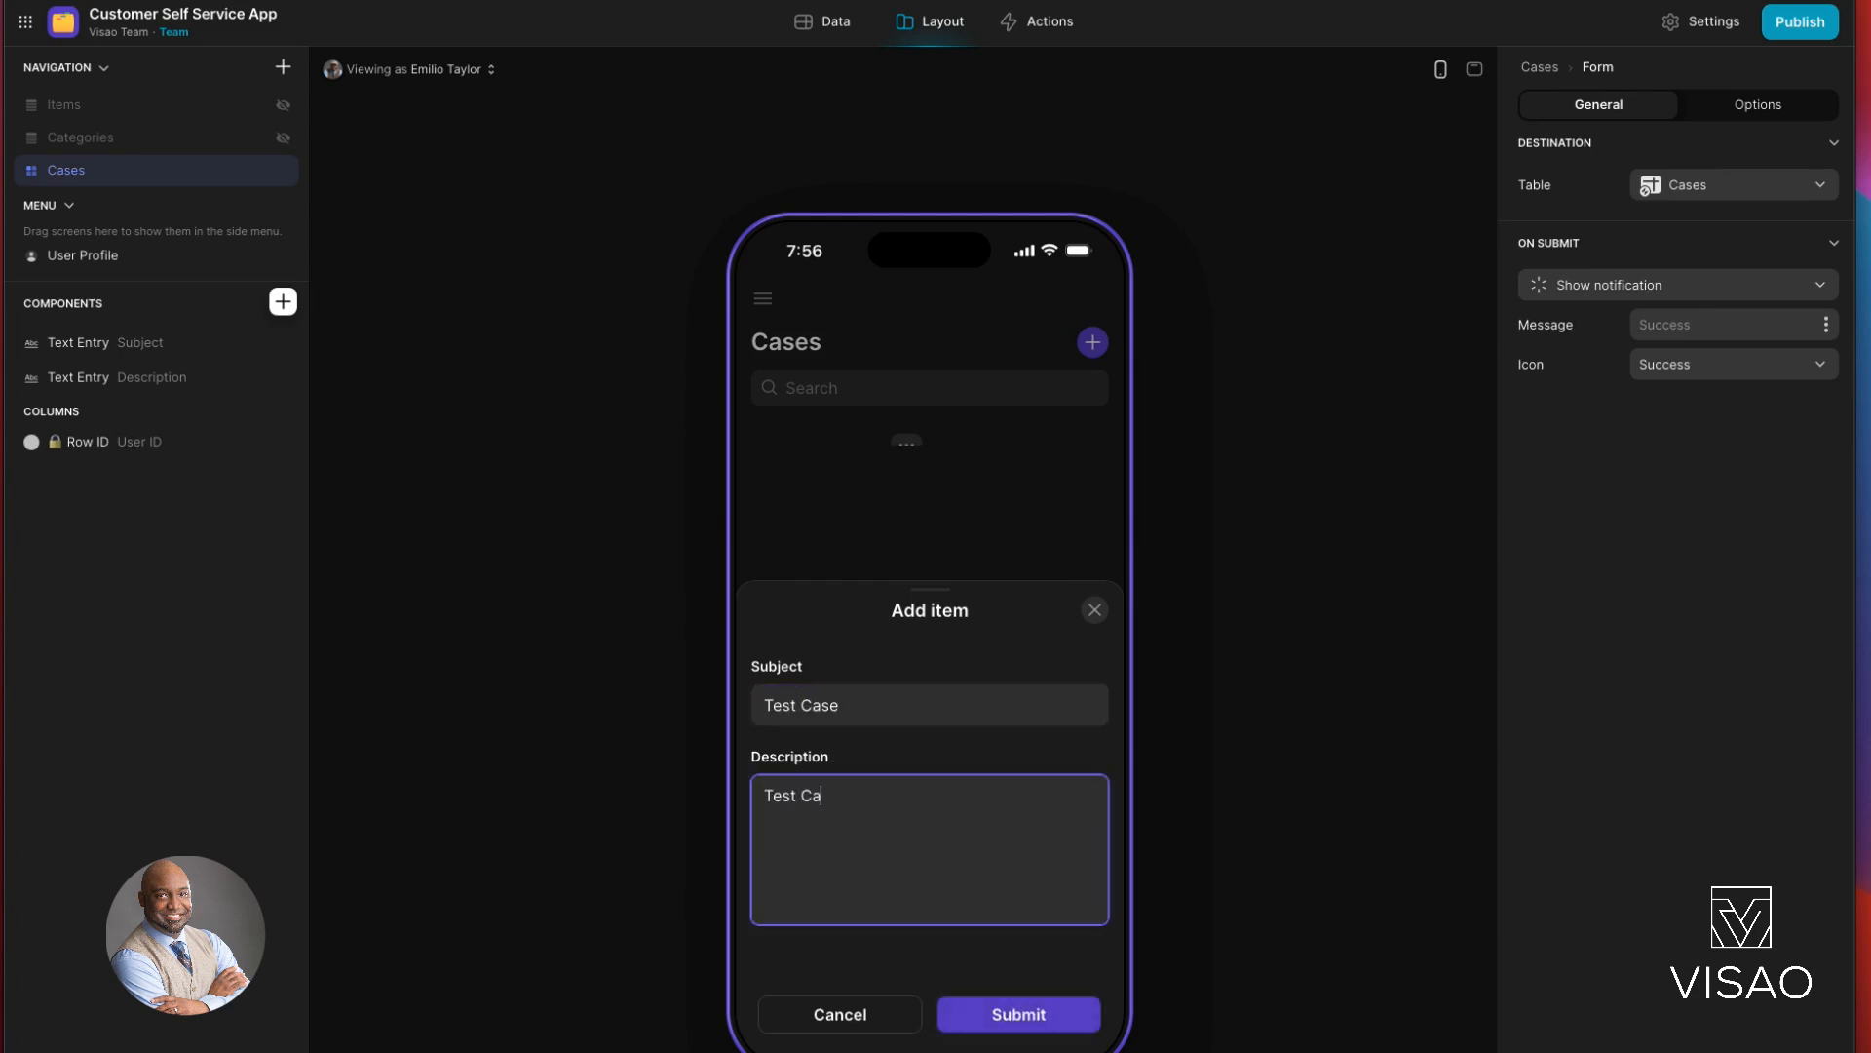
type("se 2")
left_click(999, 1017)
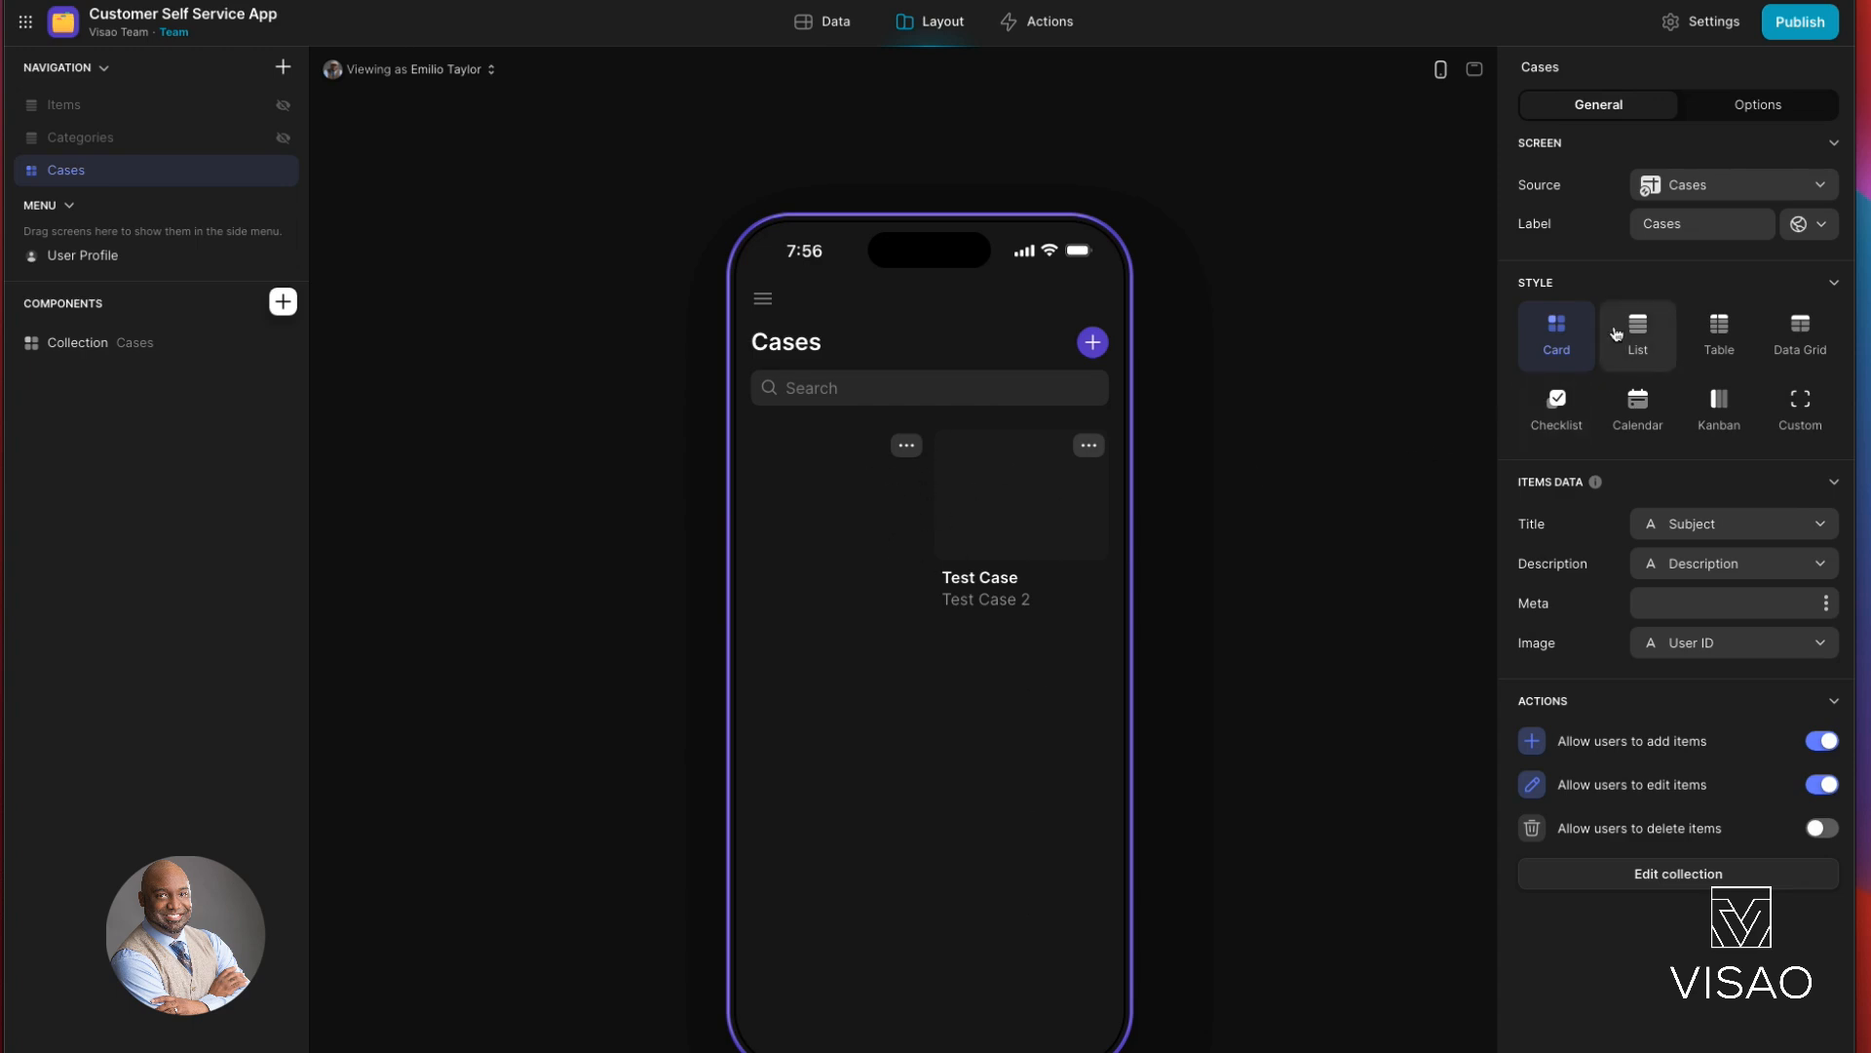
Step: Set the Cases collection to the List style and its image source to From URL, leaving the URL blank
left_click(1647, 343)
left_click(1722, 343)
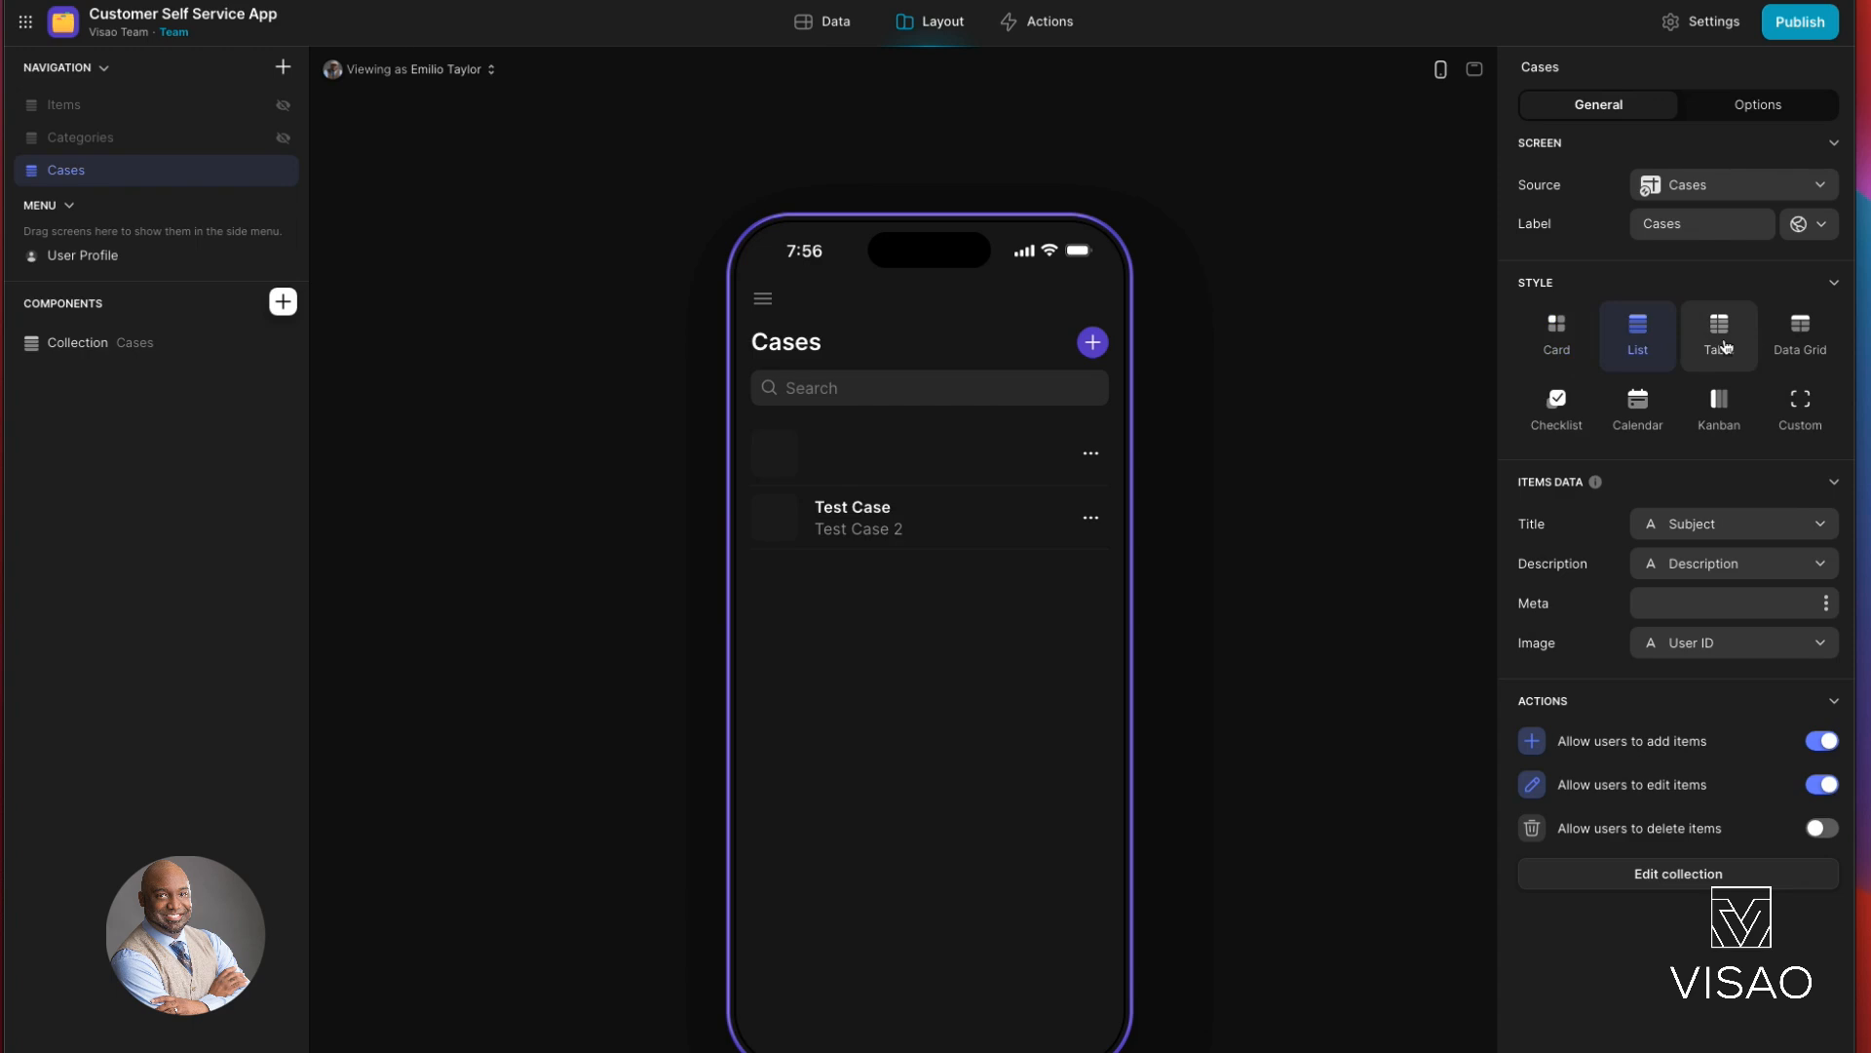
left_click(1637, 336)
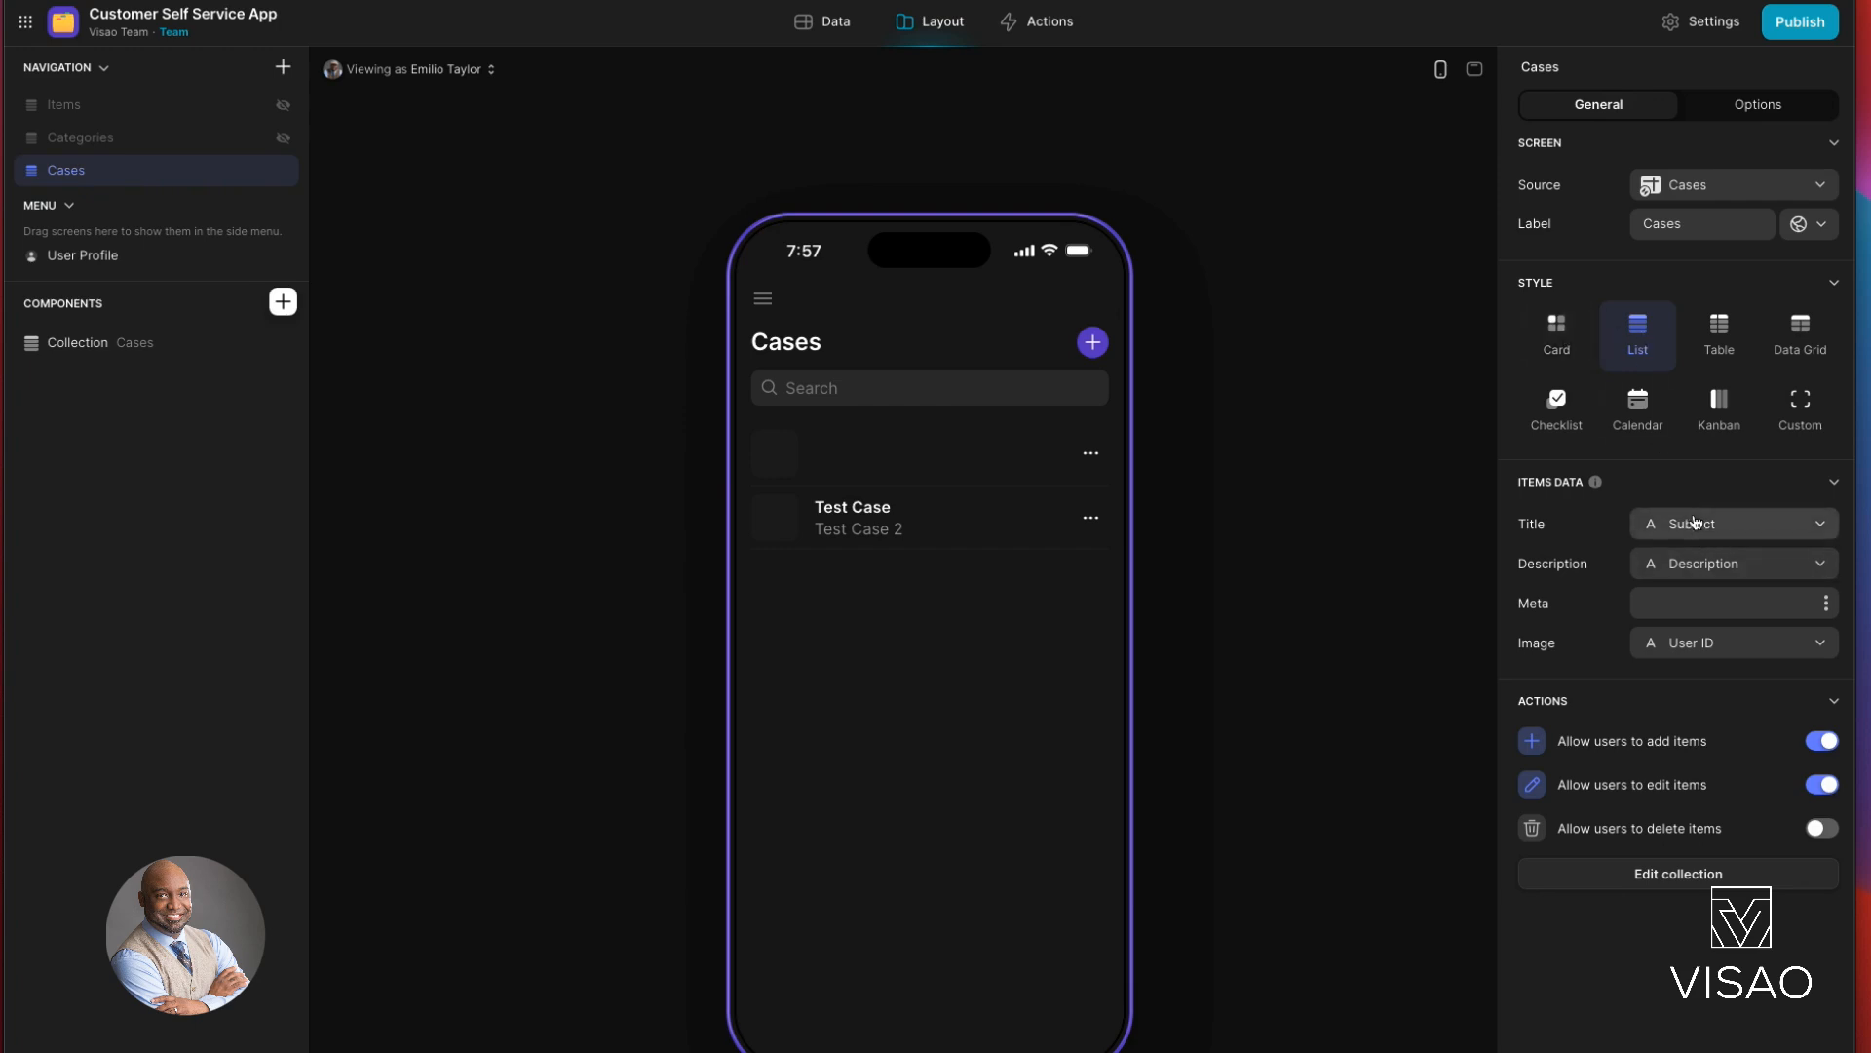
left_click(1813, 646)
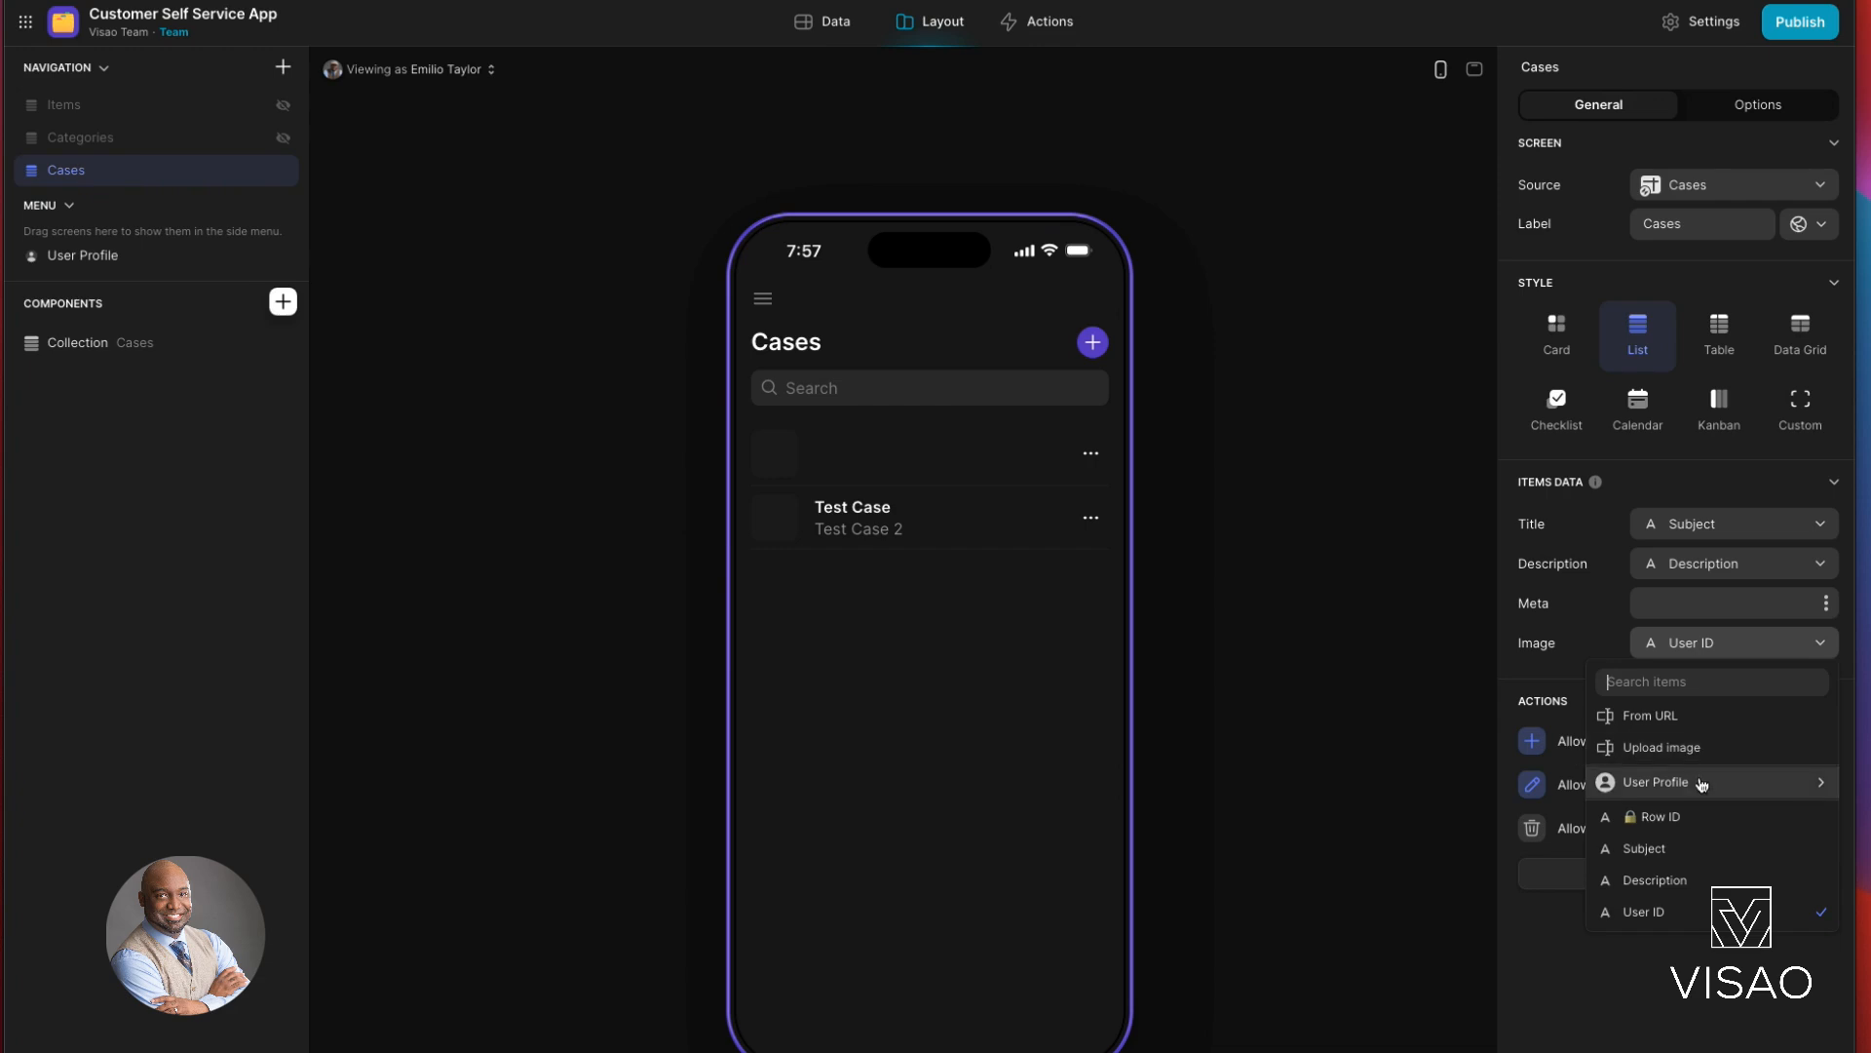
mouse_move(1701, 782)
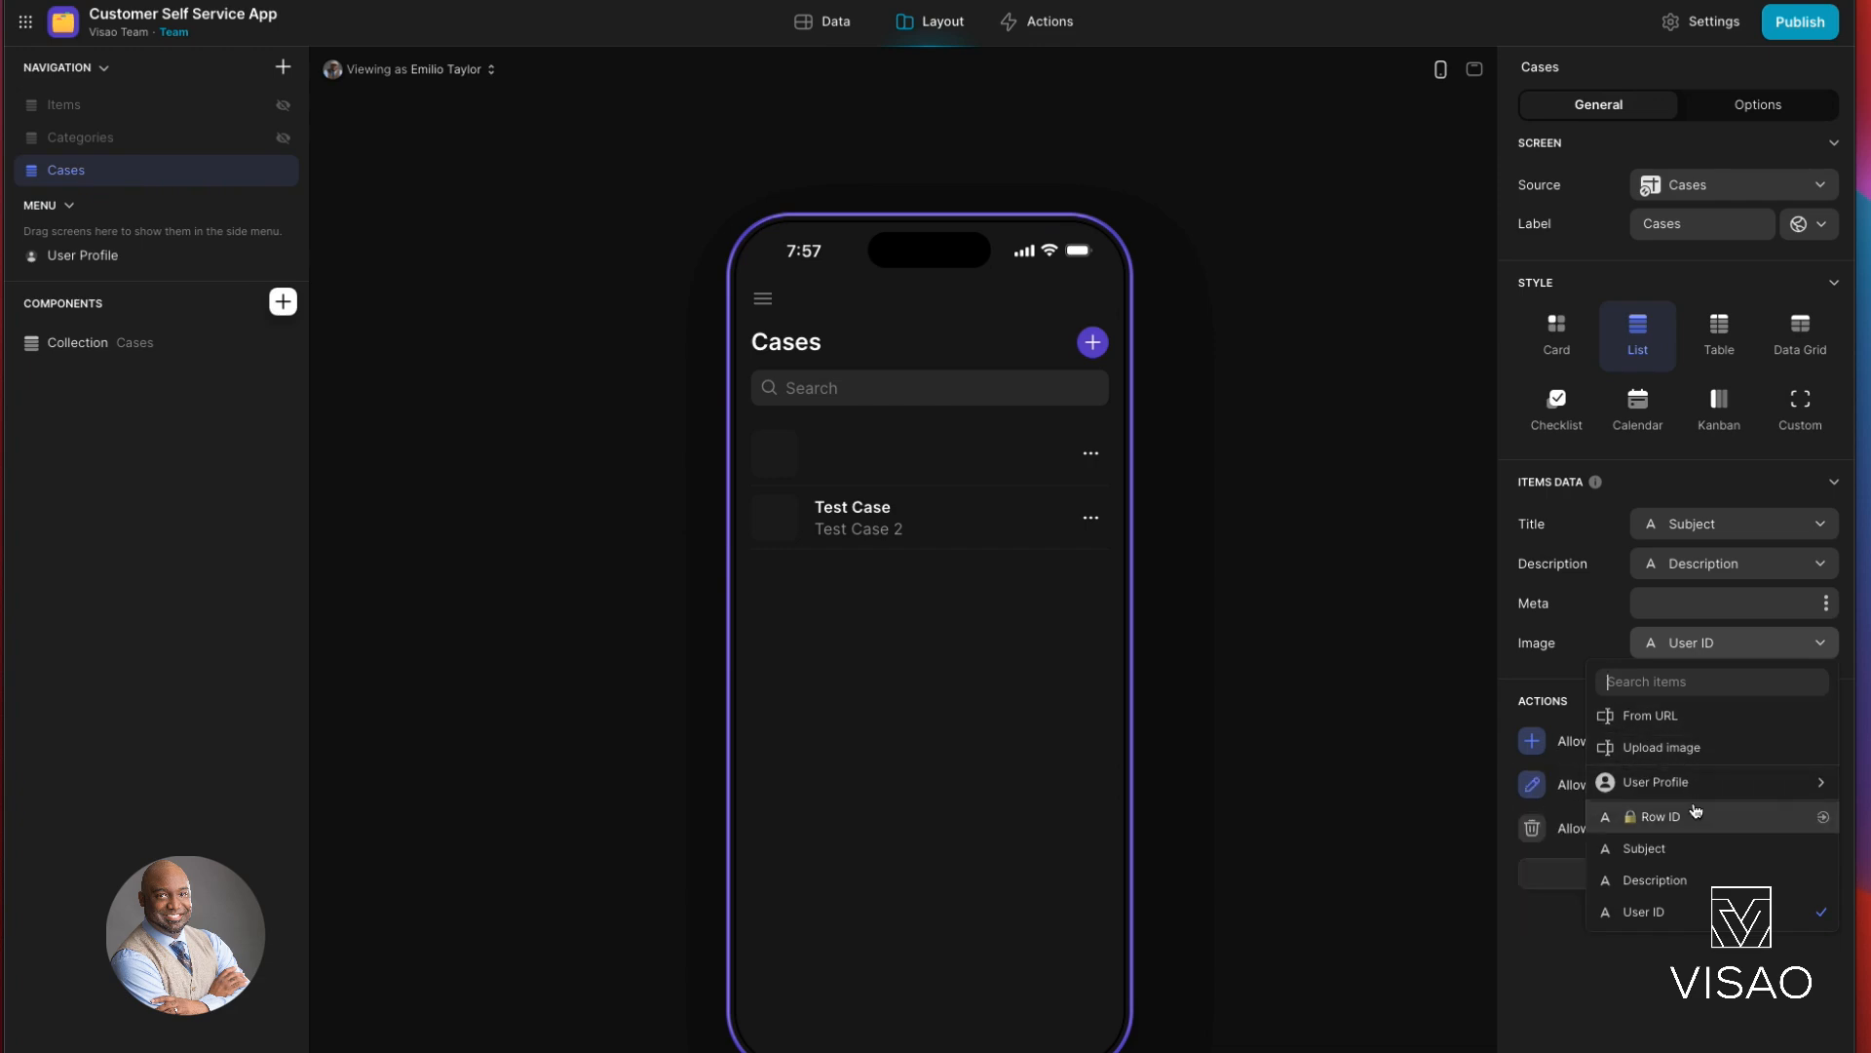
left_click(1699, 724)
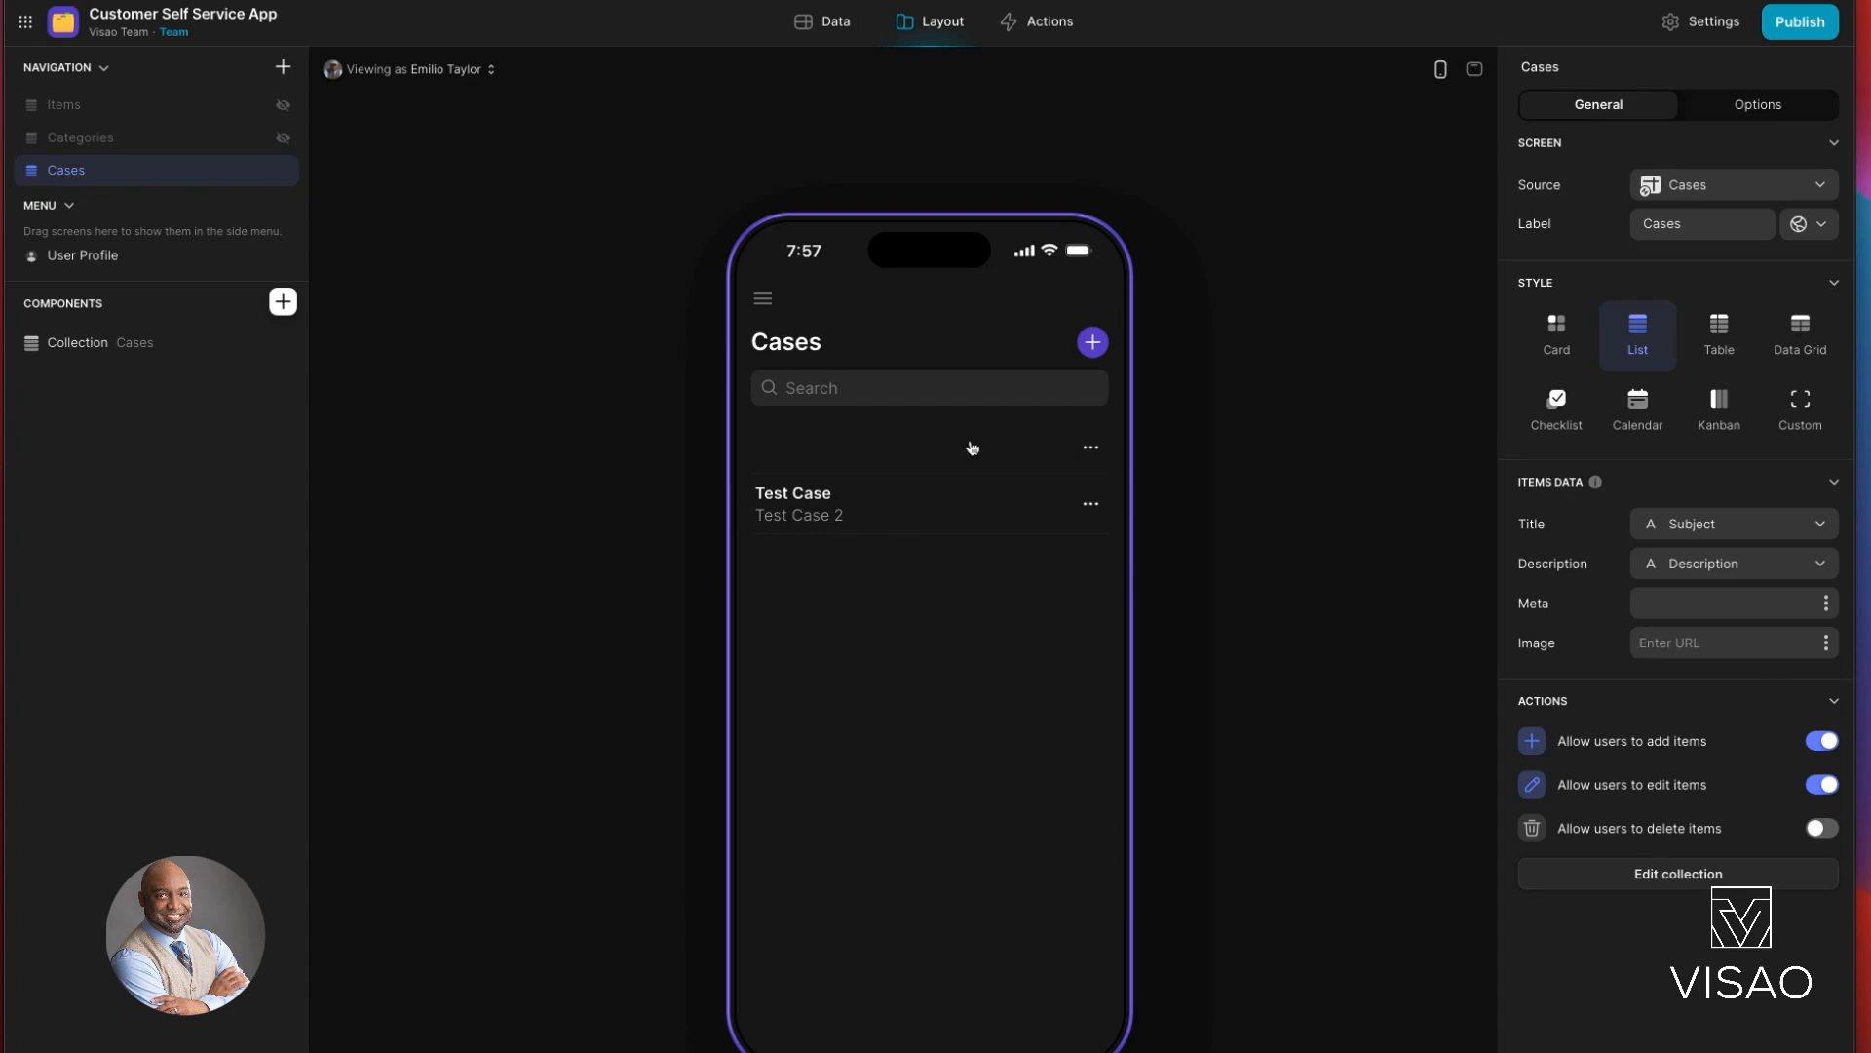
Step: Delete the blank first row from the Cases table
left_click(842, 26)
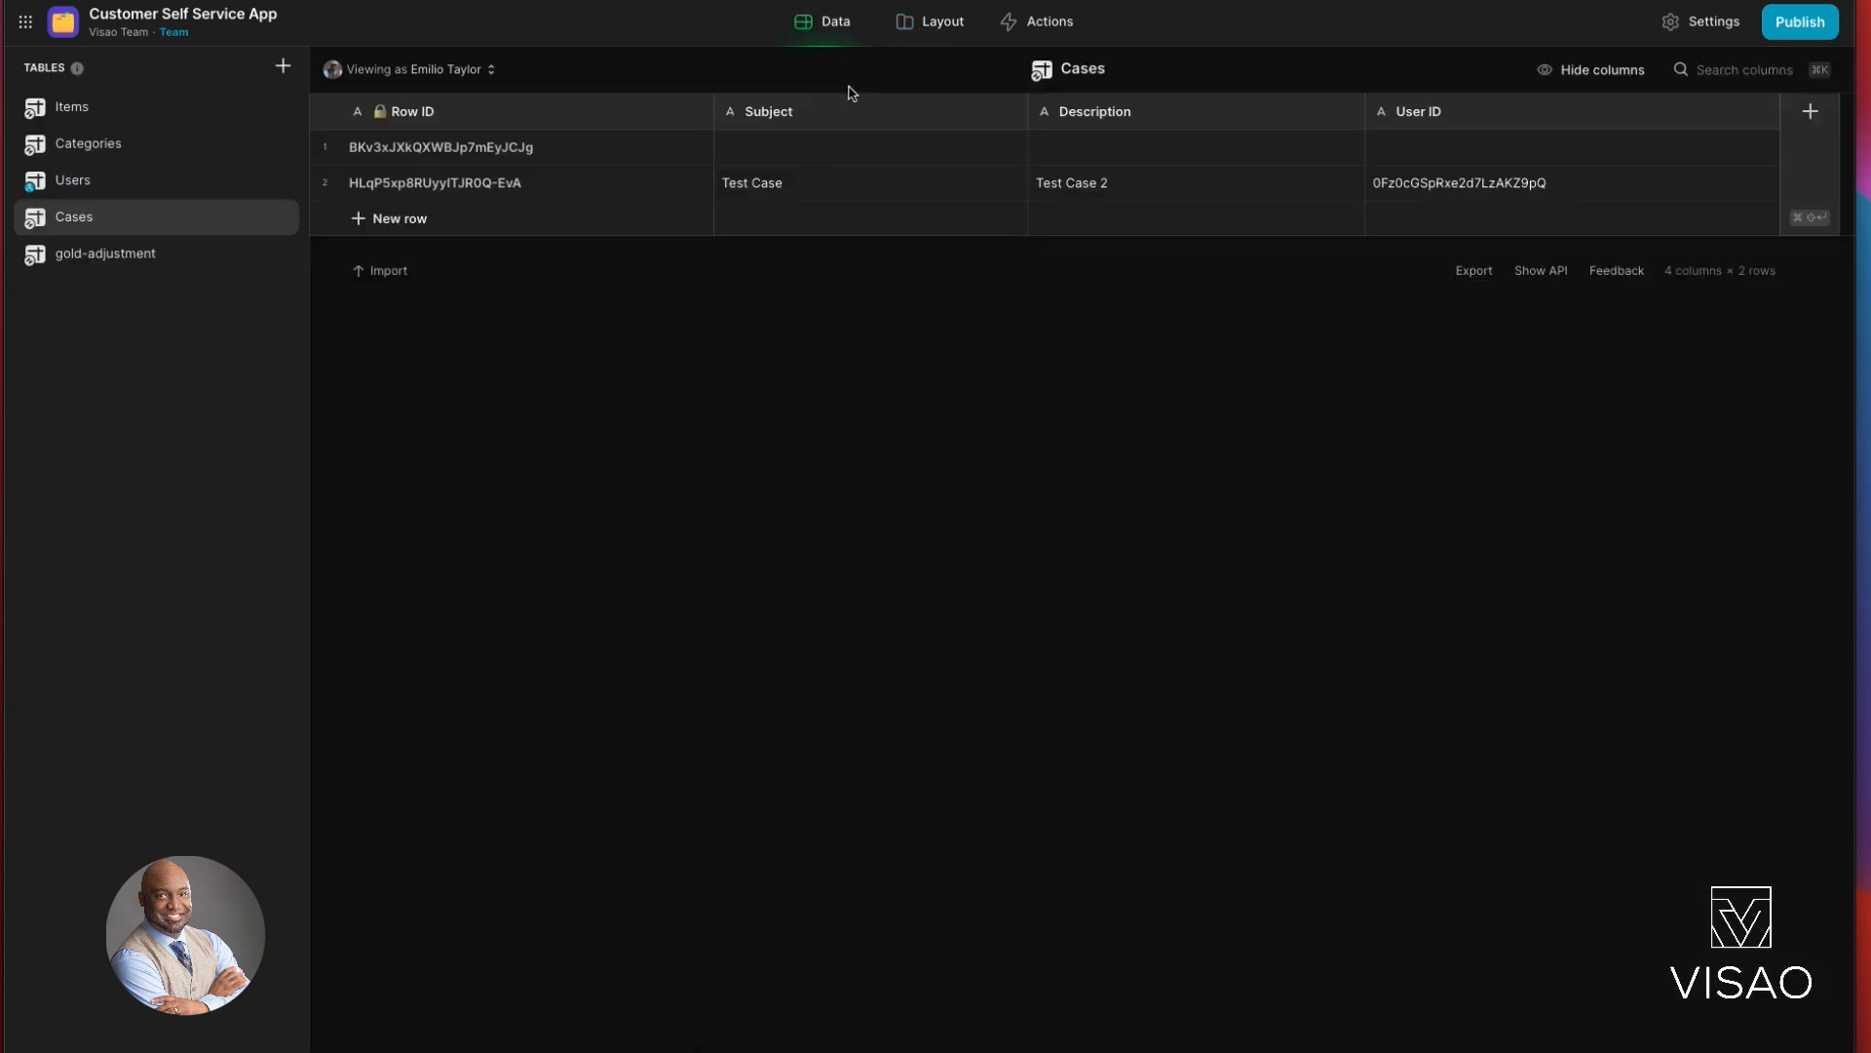
left_click(325, 147)
key("BackSpace")
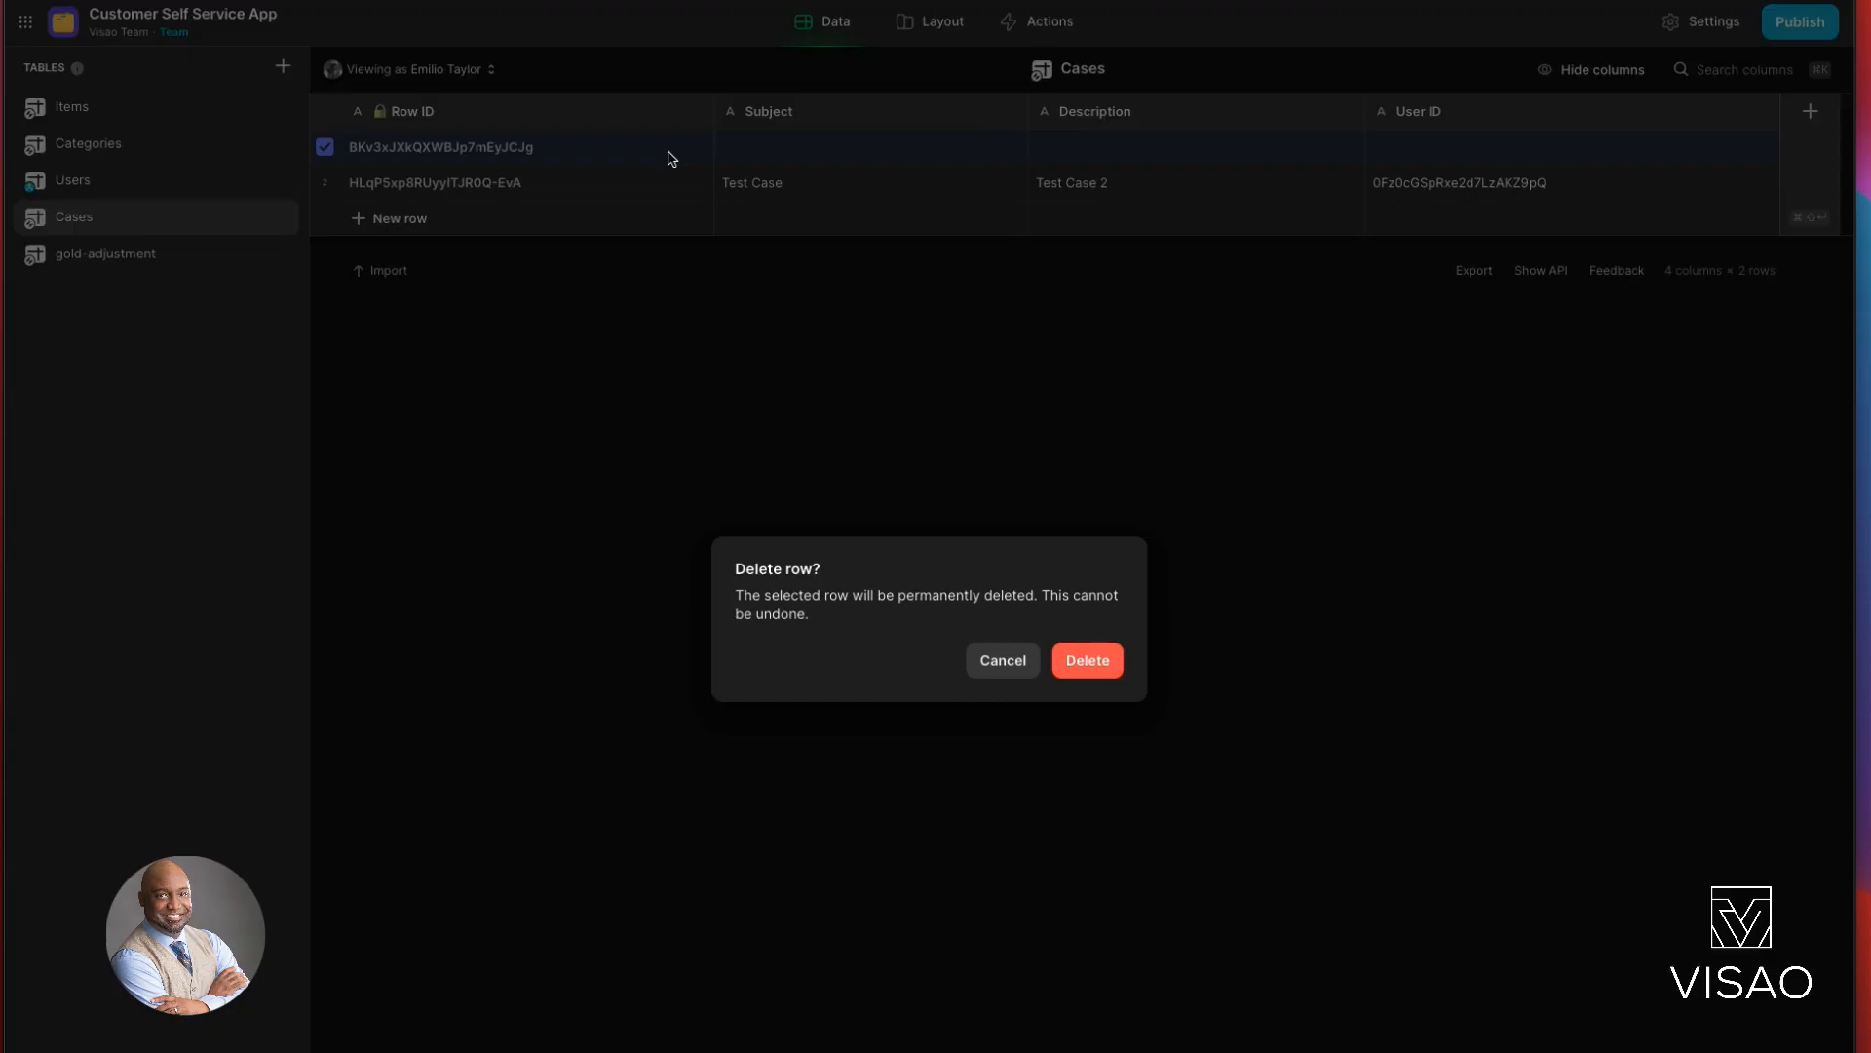
left_click(1086, 660)
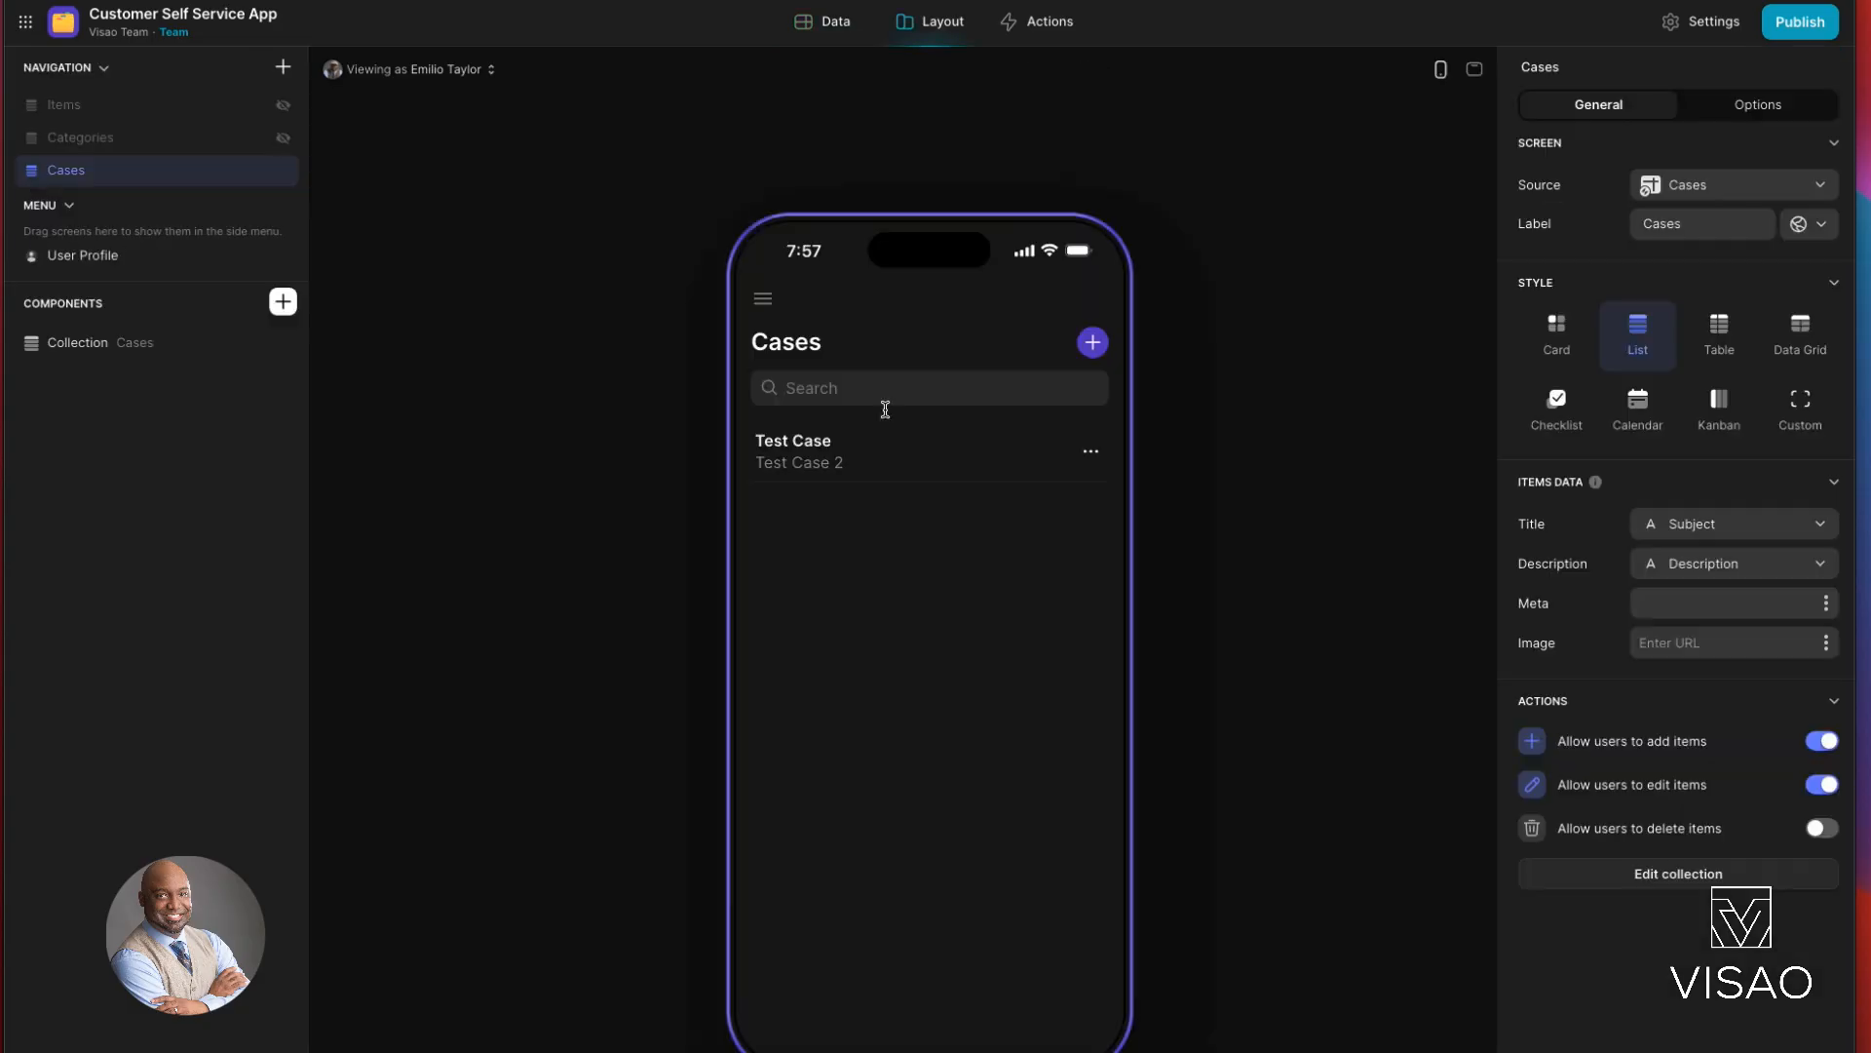
Step: Add a List collection below the fields on the Test Case details screen, with gold-adjustment as its source
left_click(906, 468)
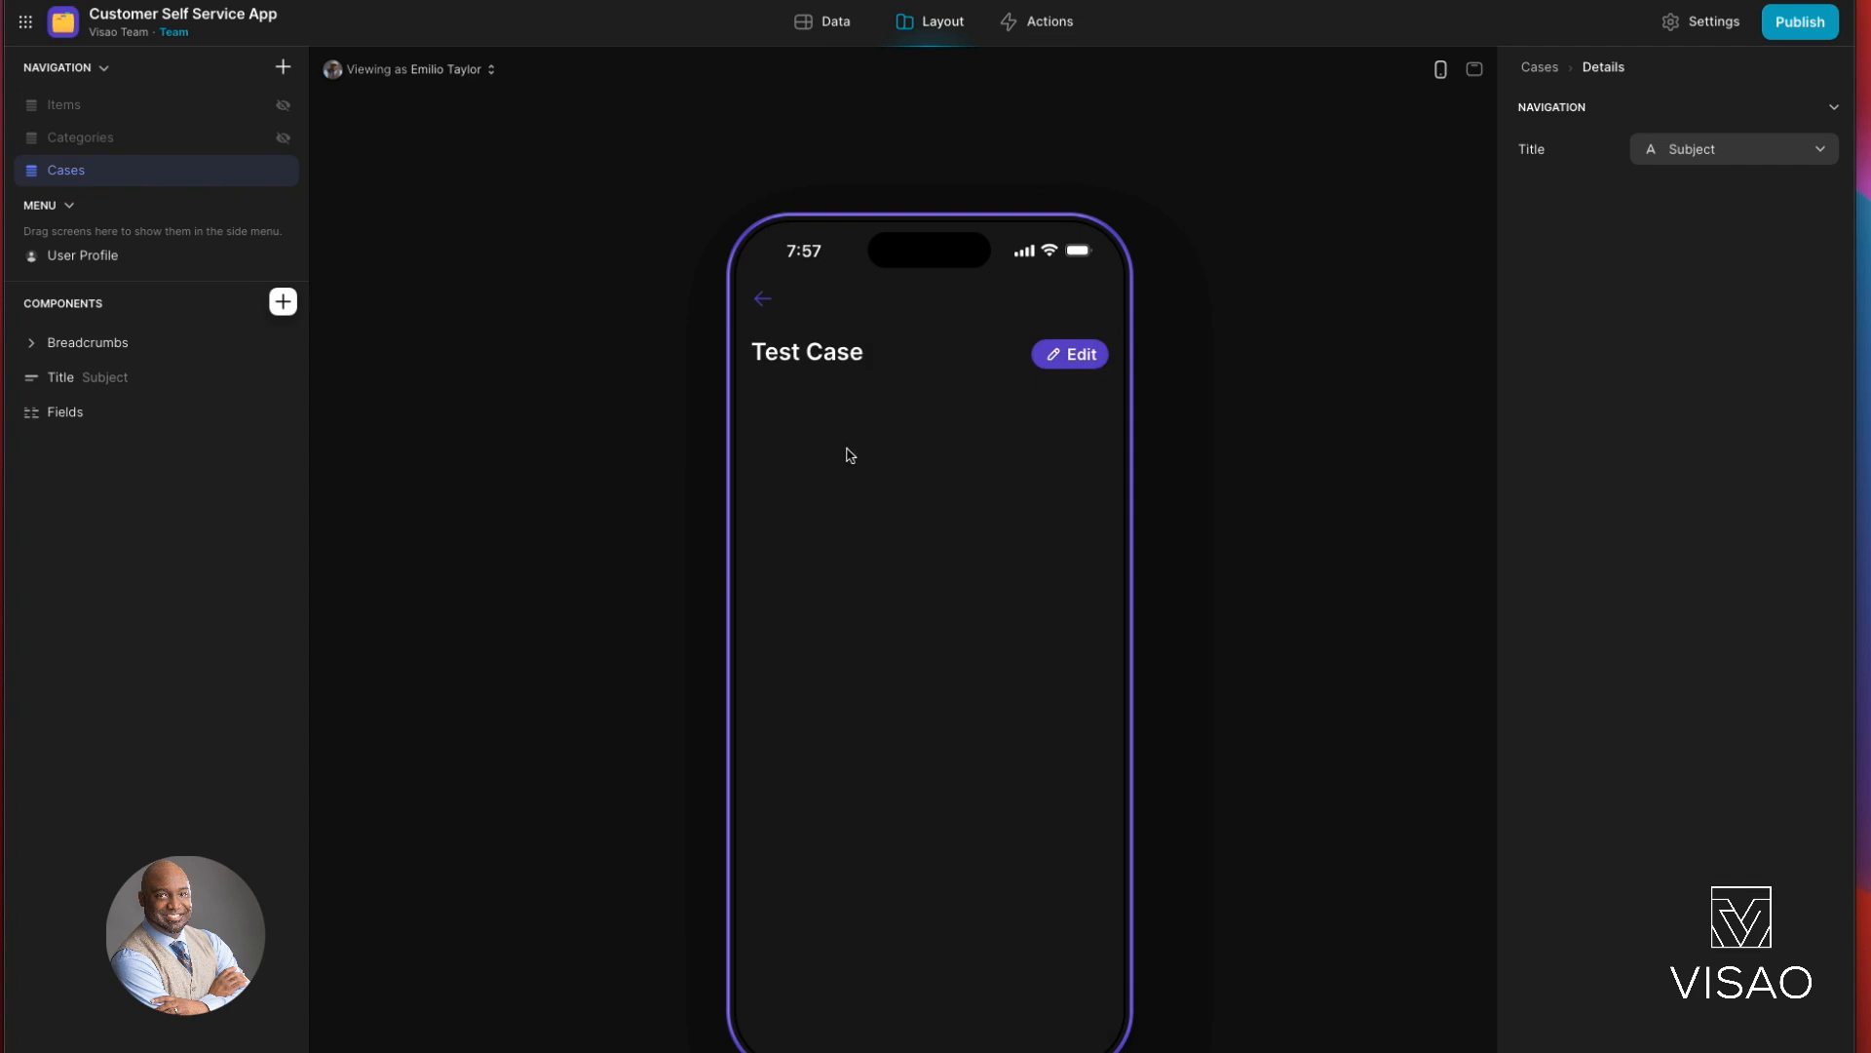
left_click(284, 303)
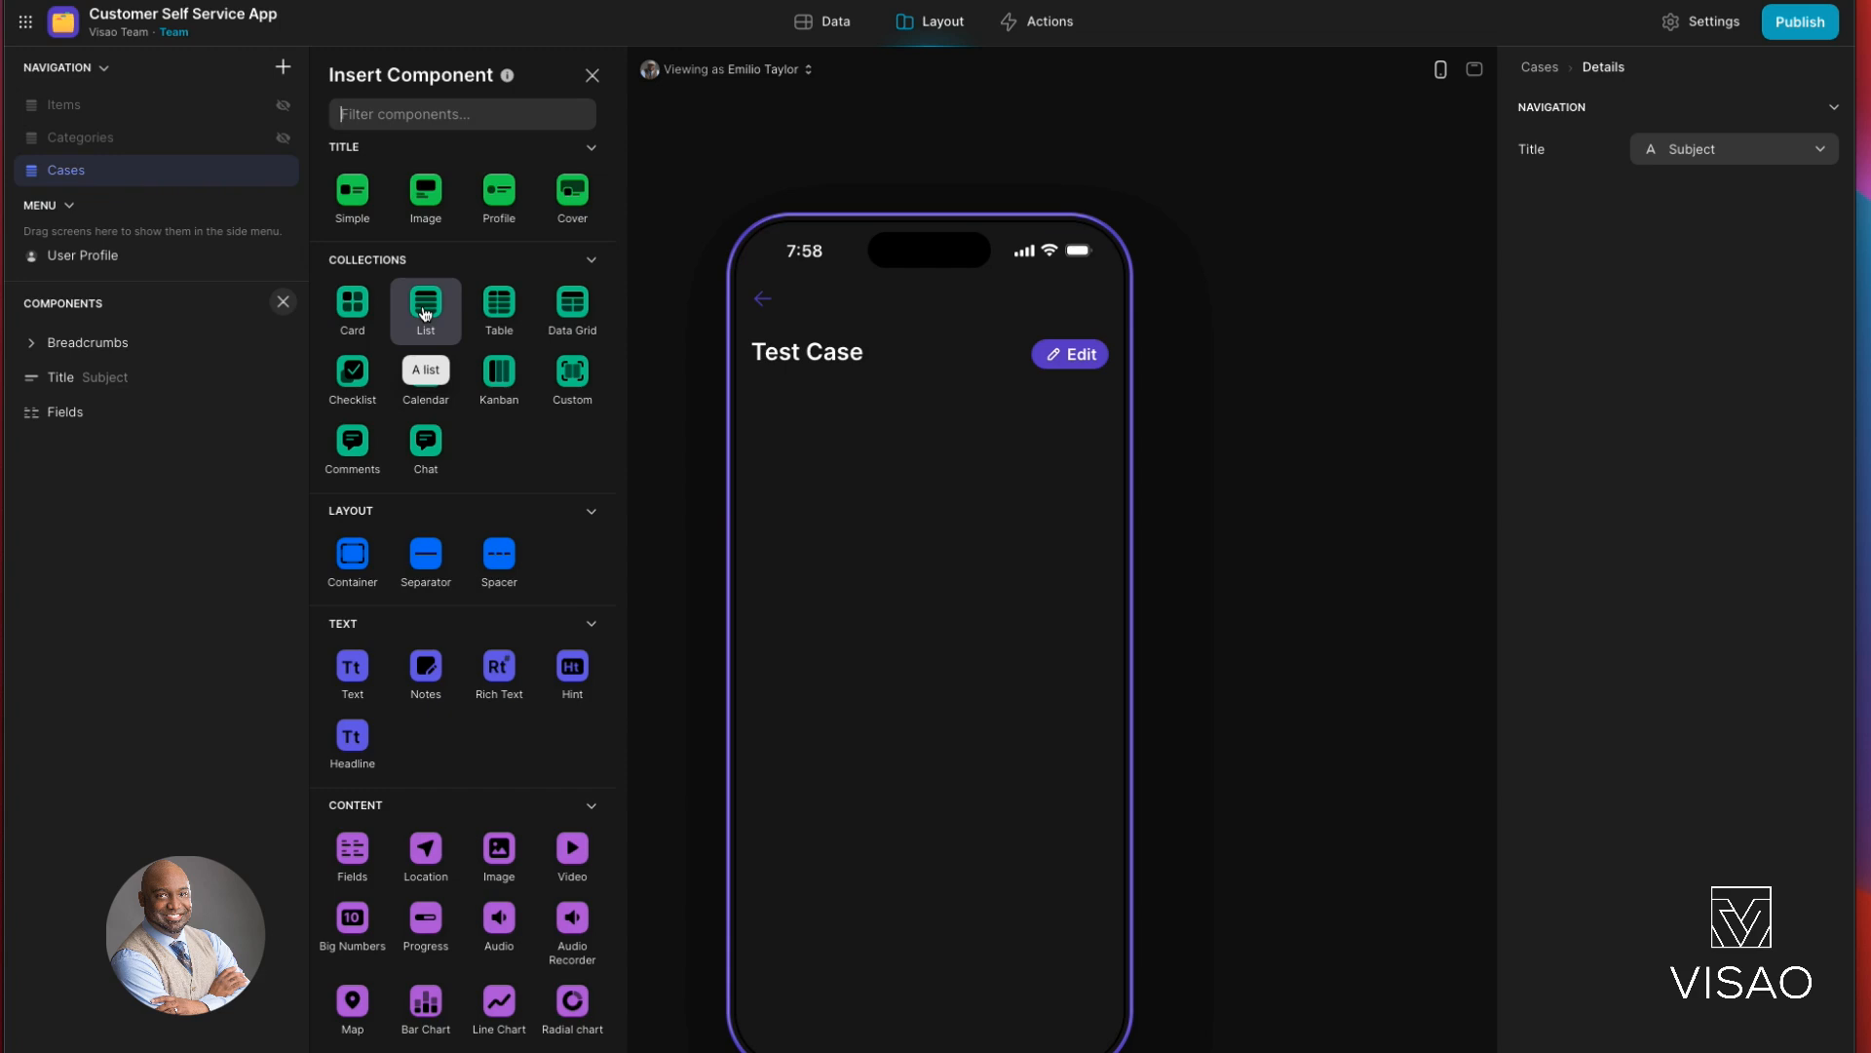
left_click_drag(425, 313, 176, 458)
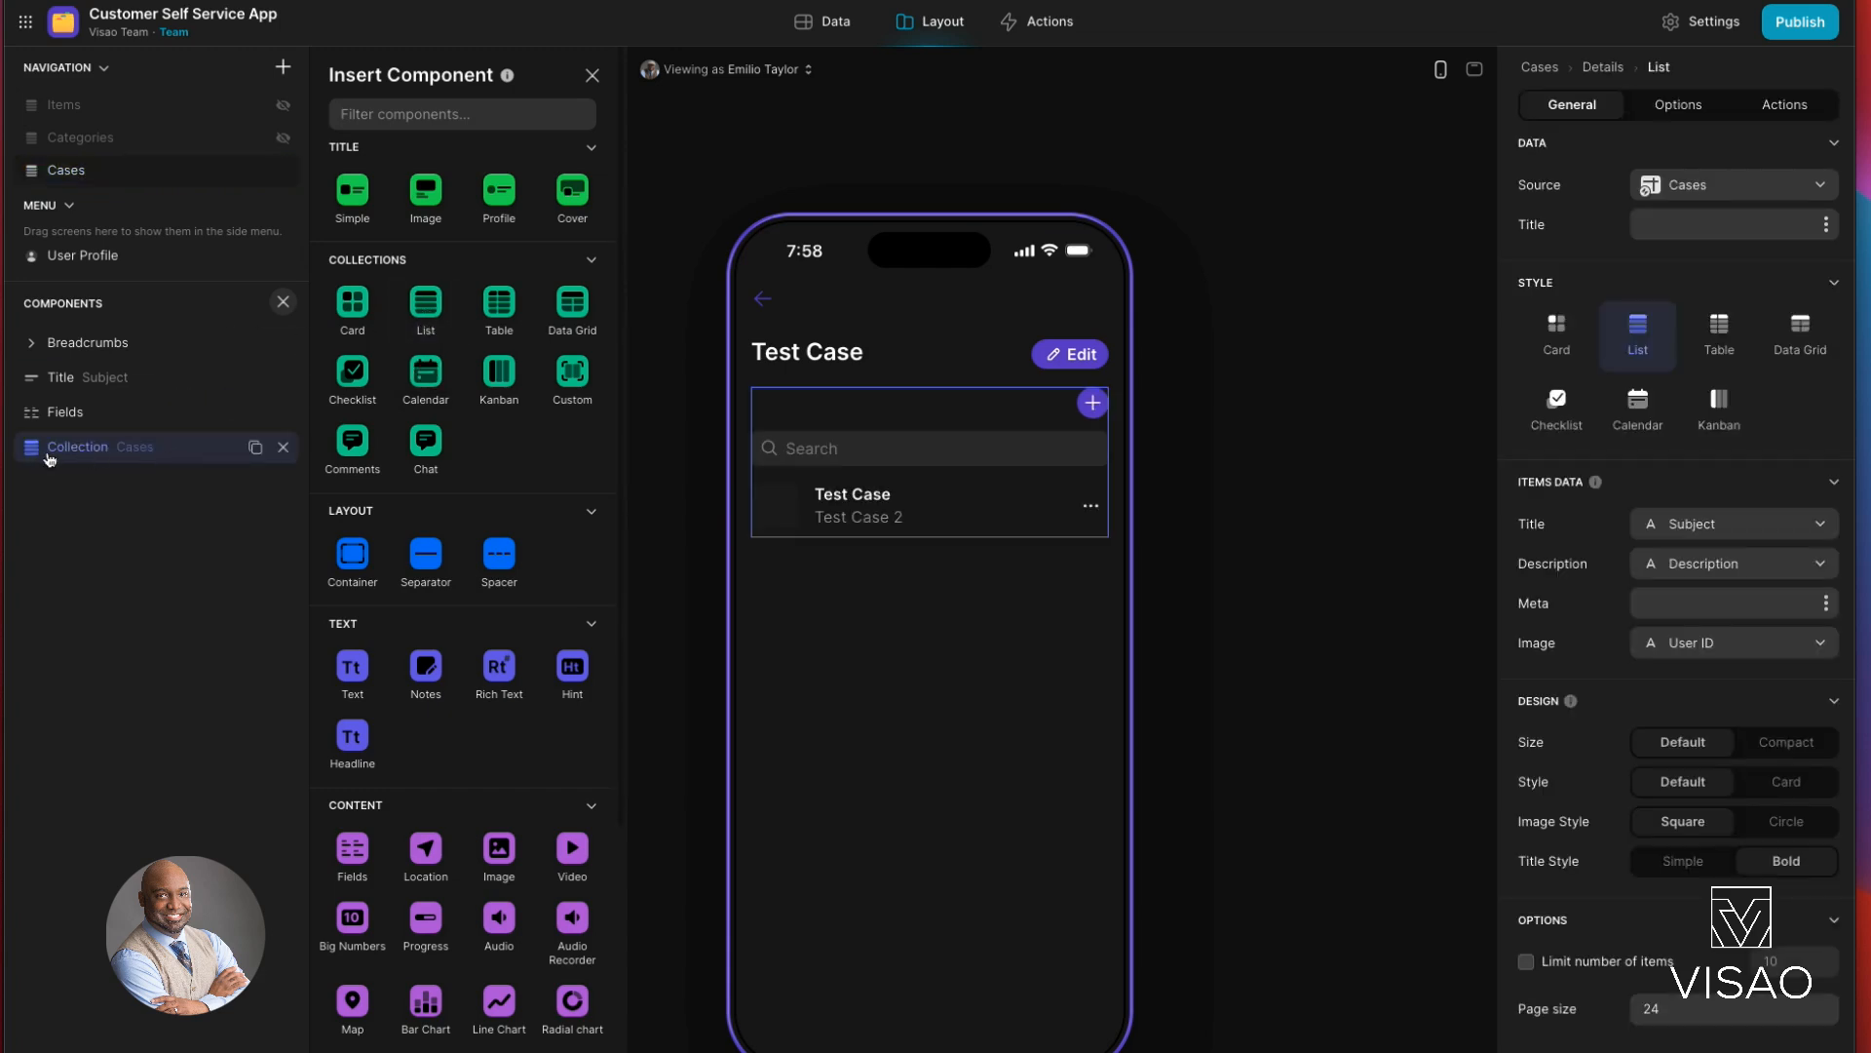
left_click(1822, 196)
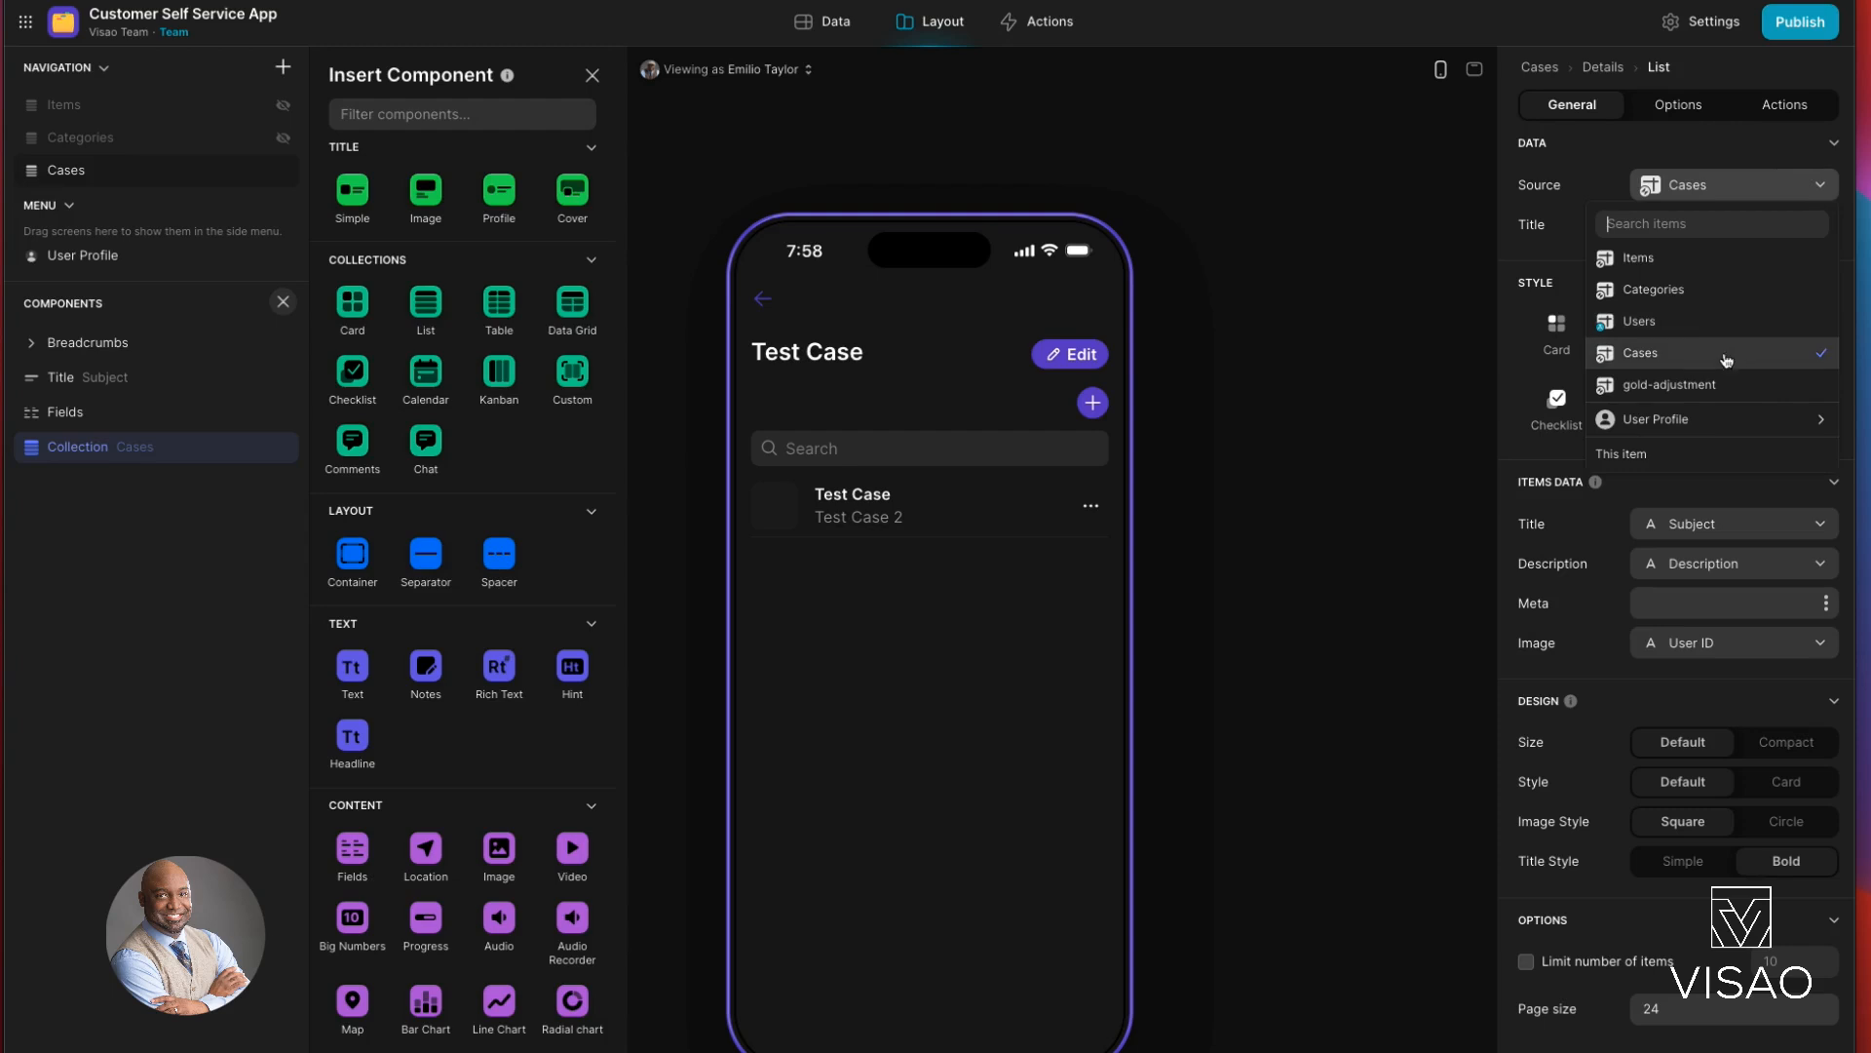
left_click(1712, 384)
Step: Rename the gold-adjustment table to Notes and give the collection on the case details screen the title Notes
left_click(824, 22)
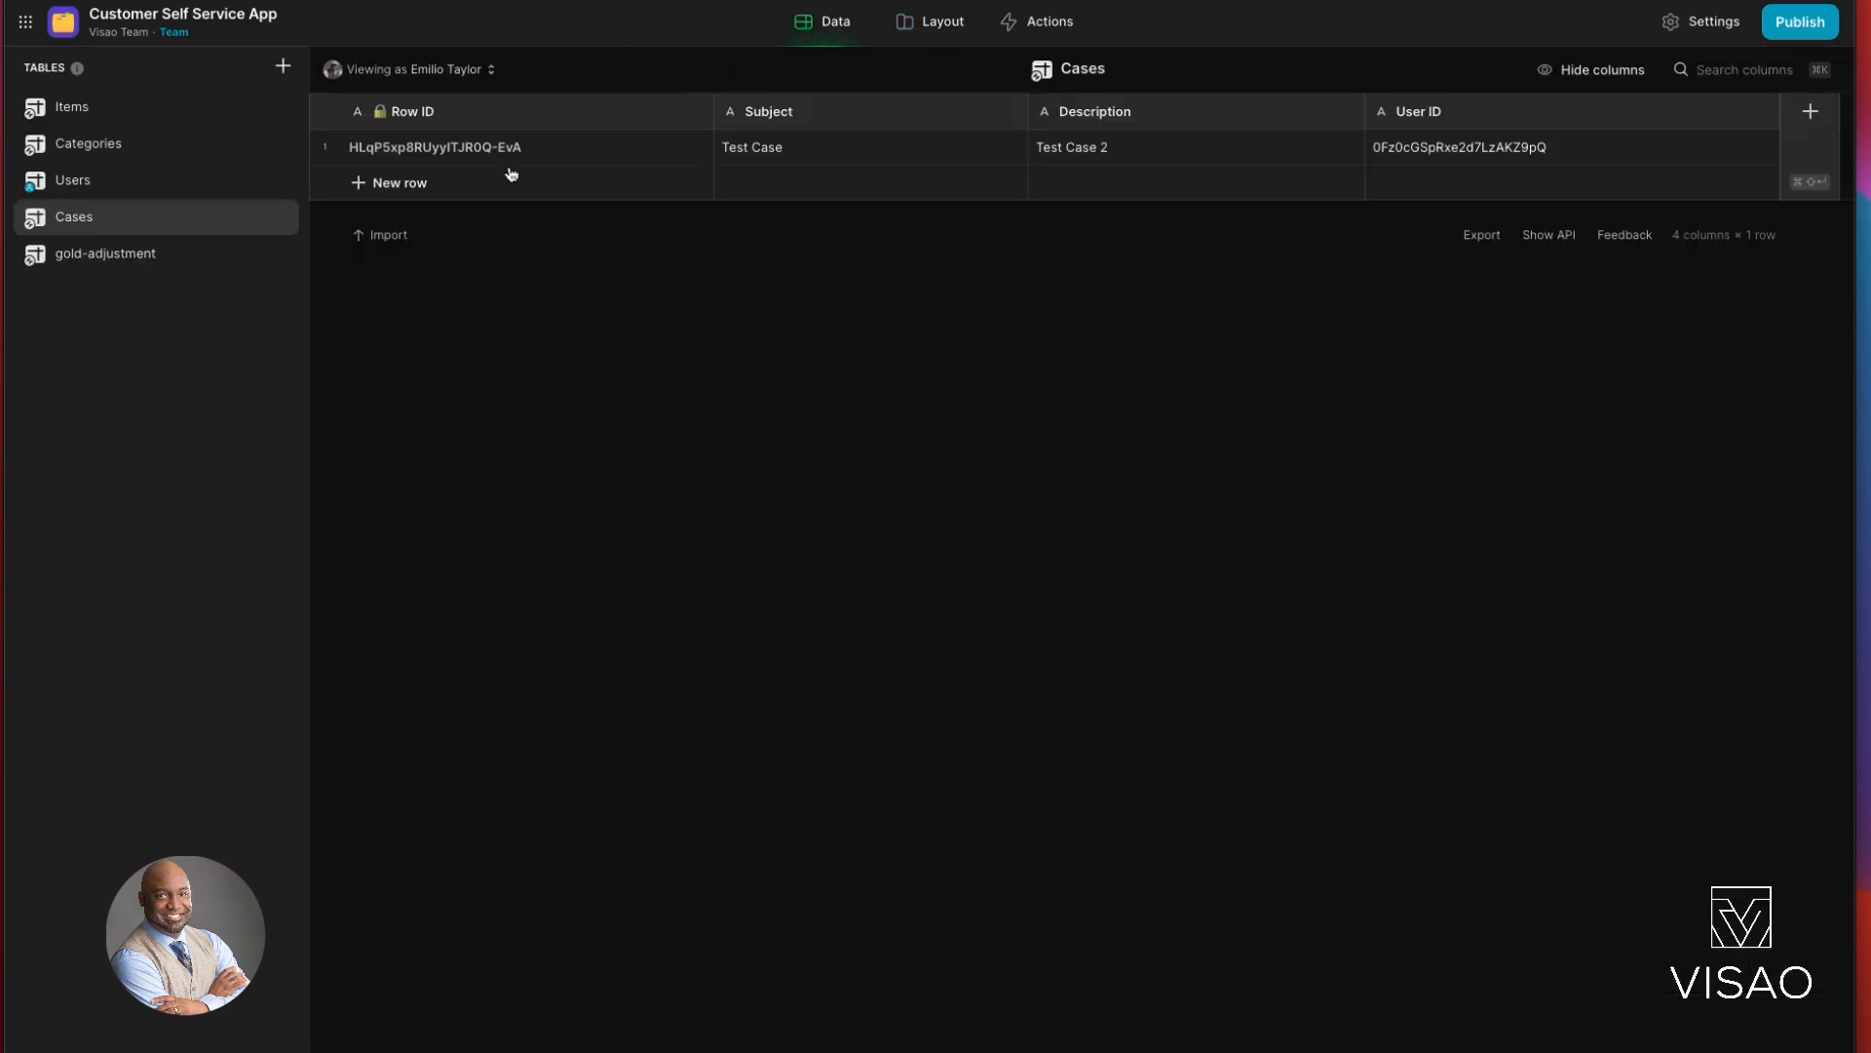
double_click(114, 254)
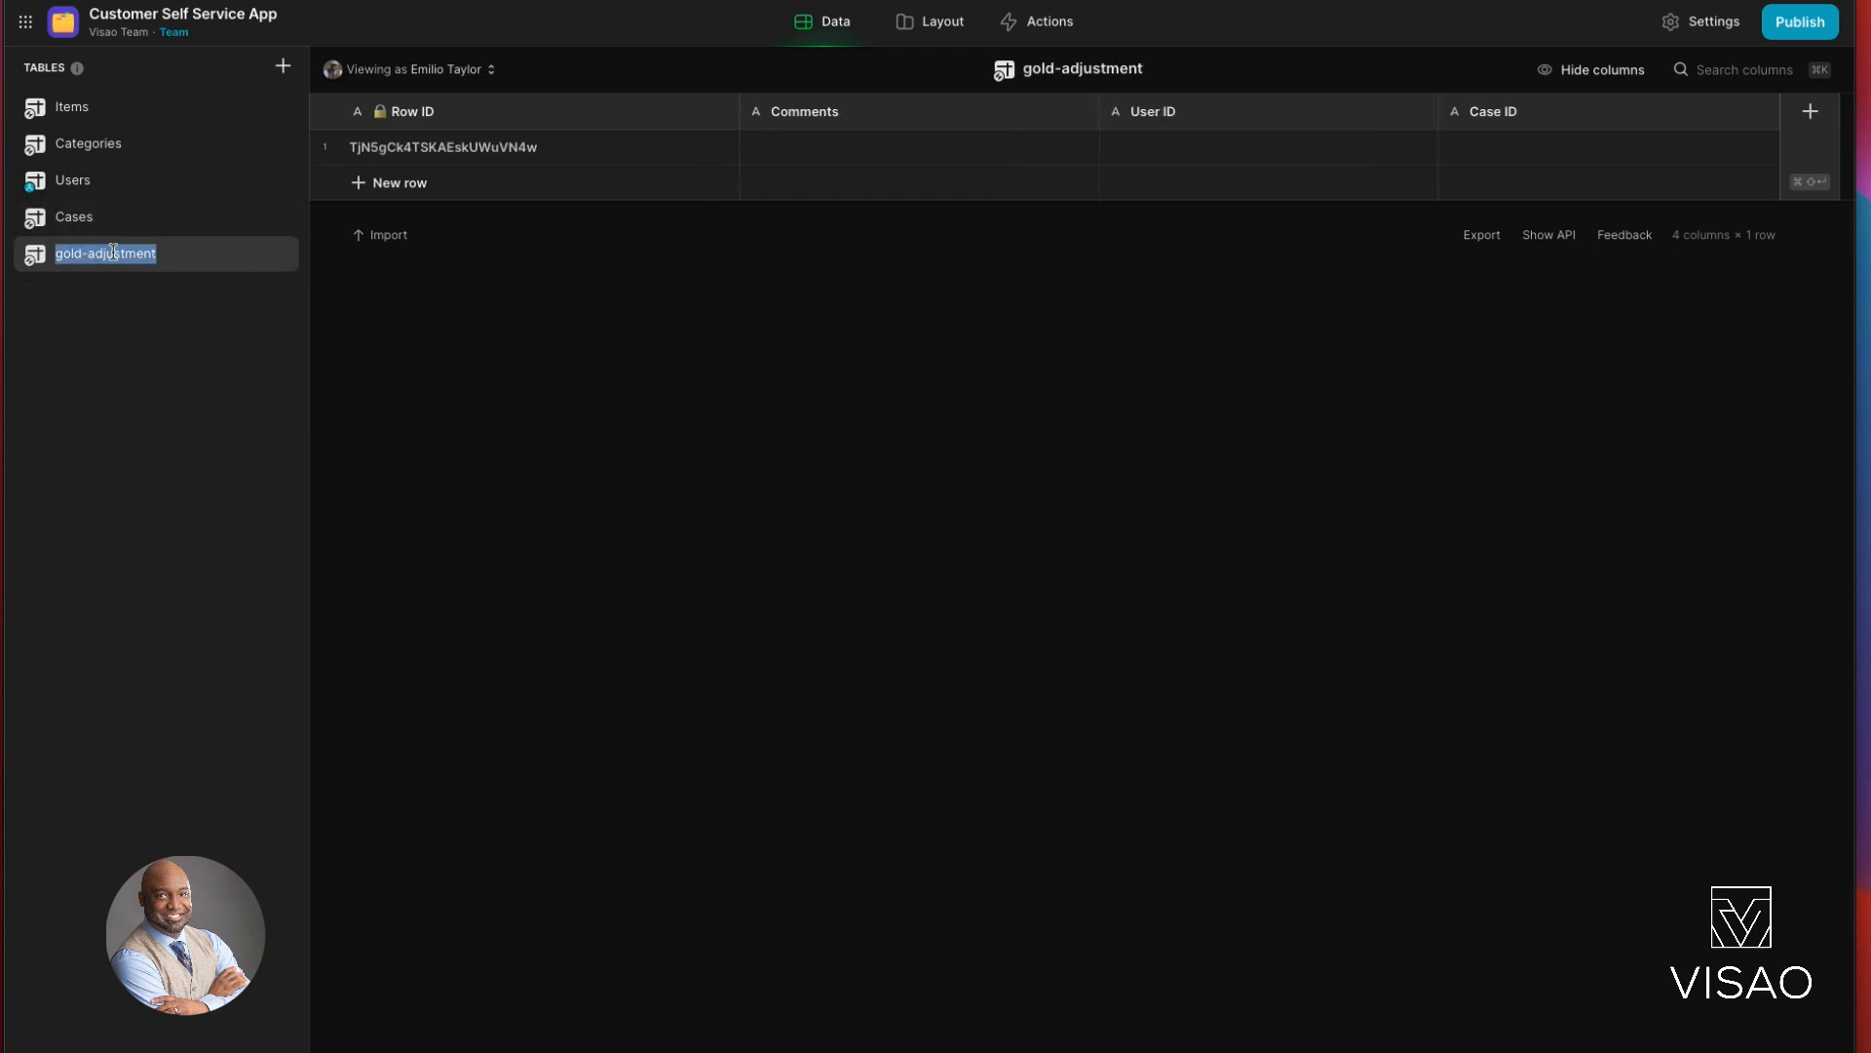
type("Notes")
left_click(192, 400)
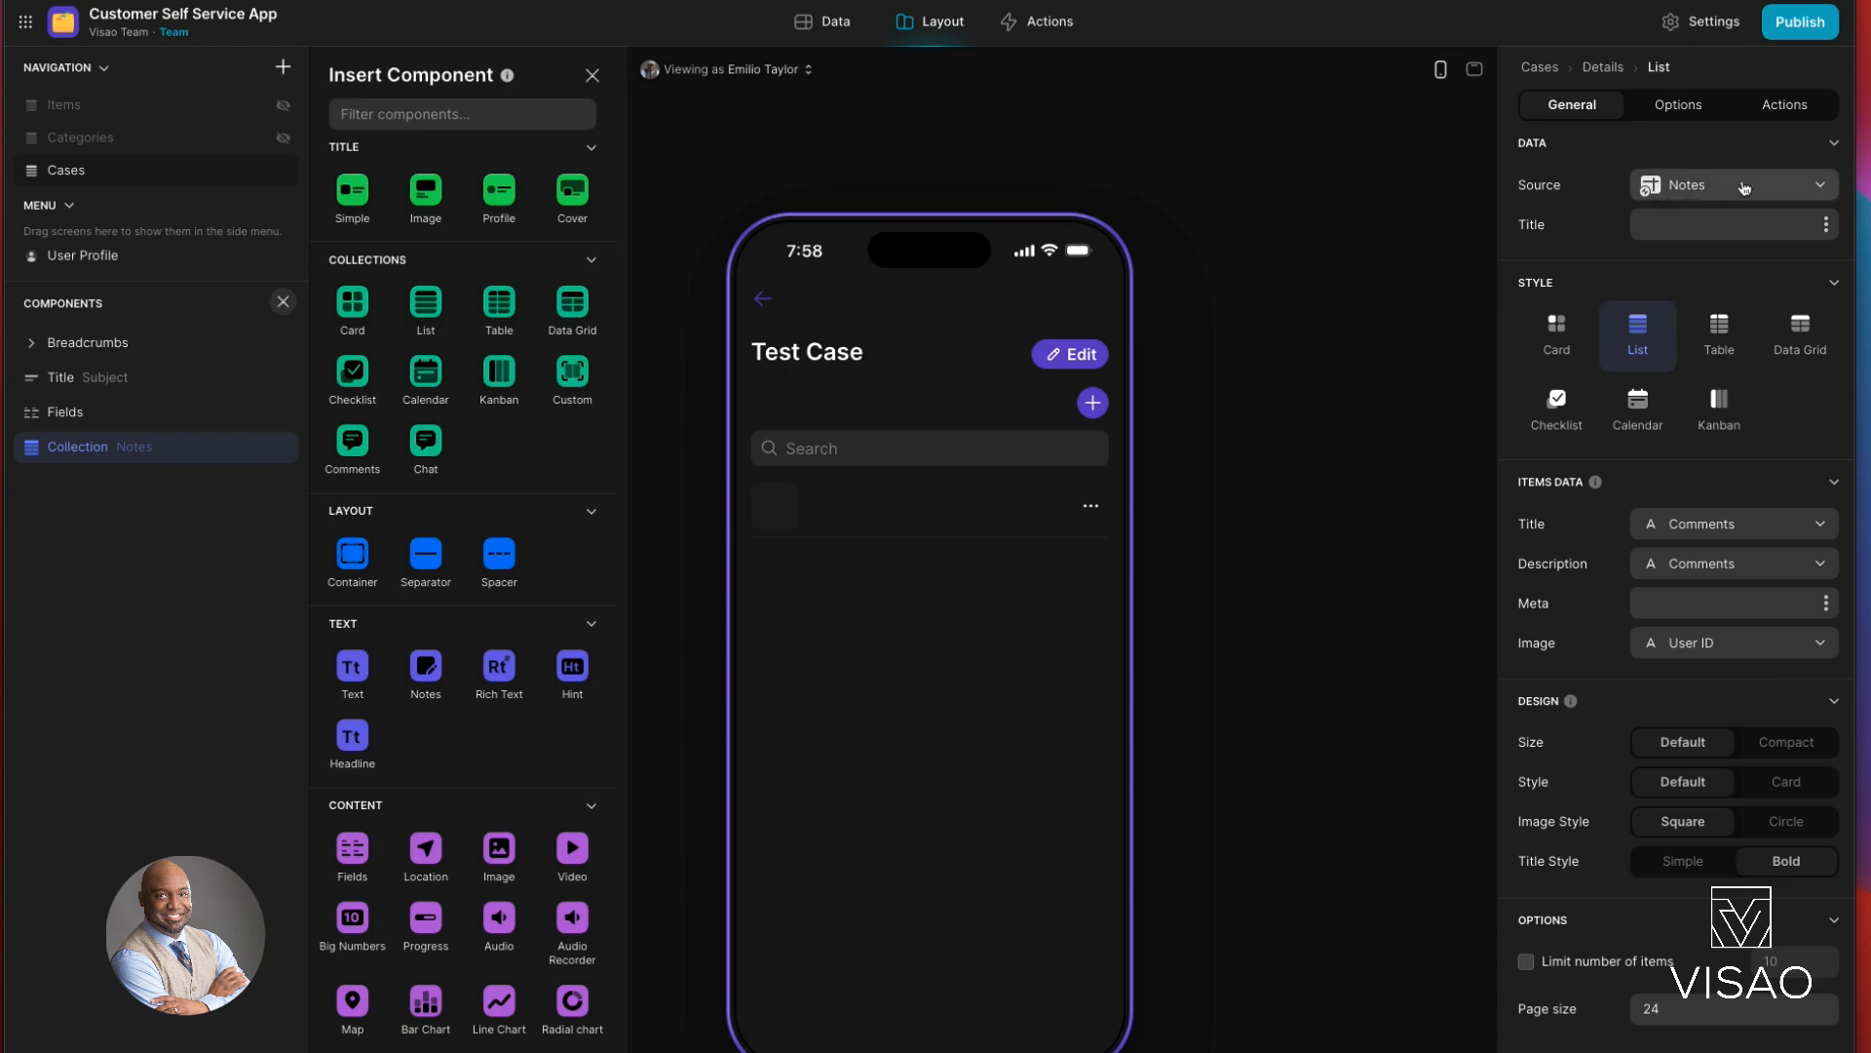
left_click(1697, 230)
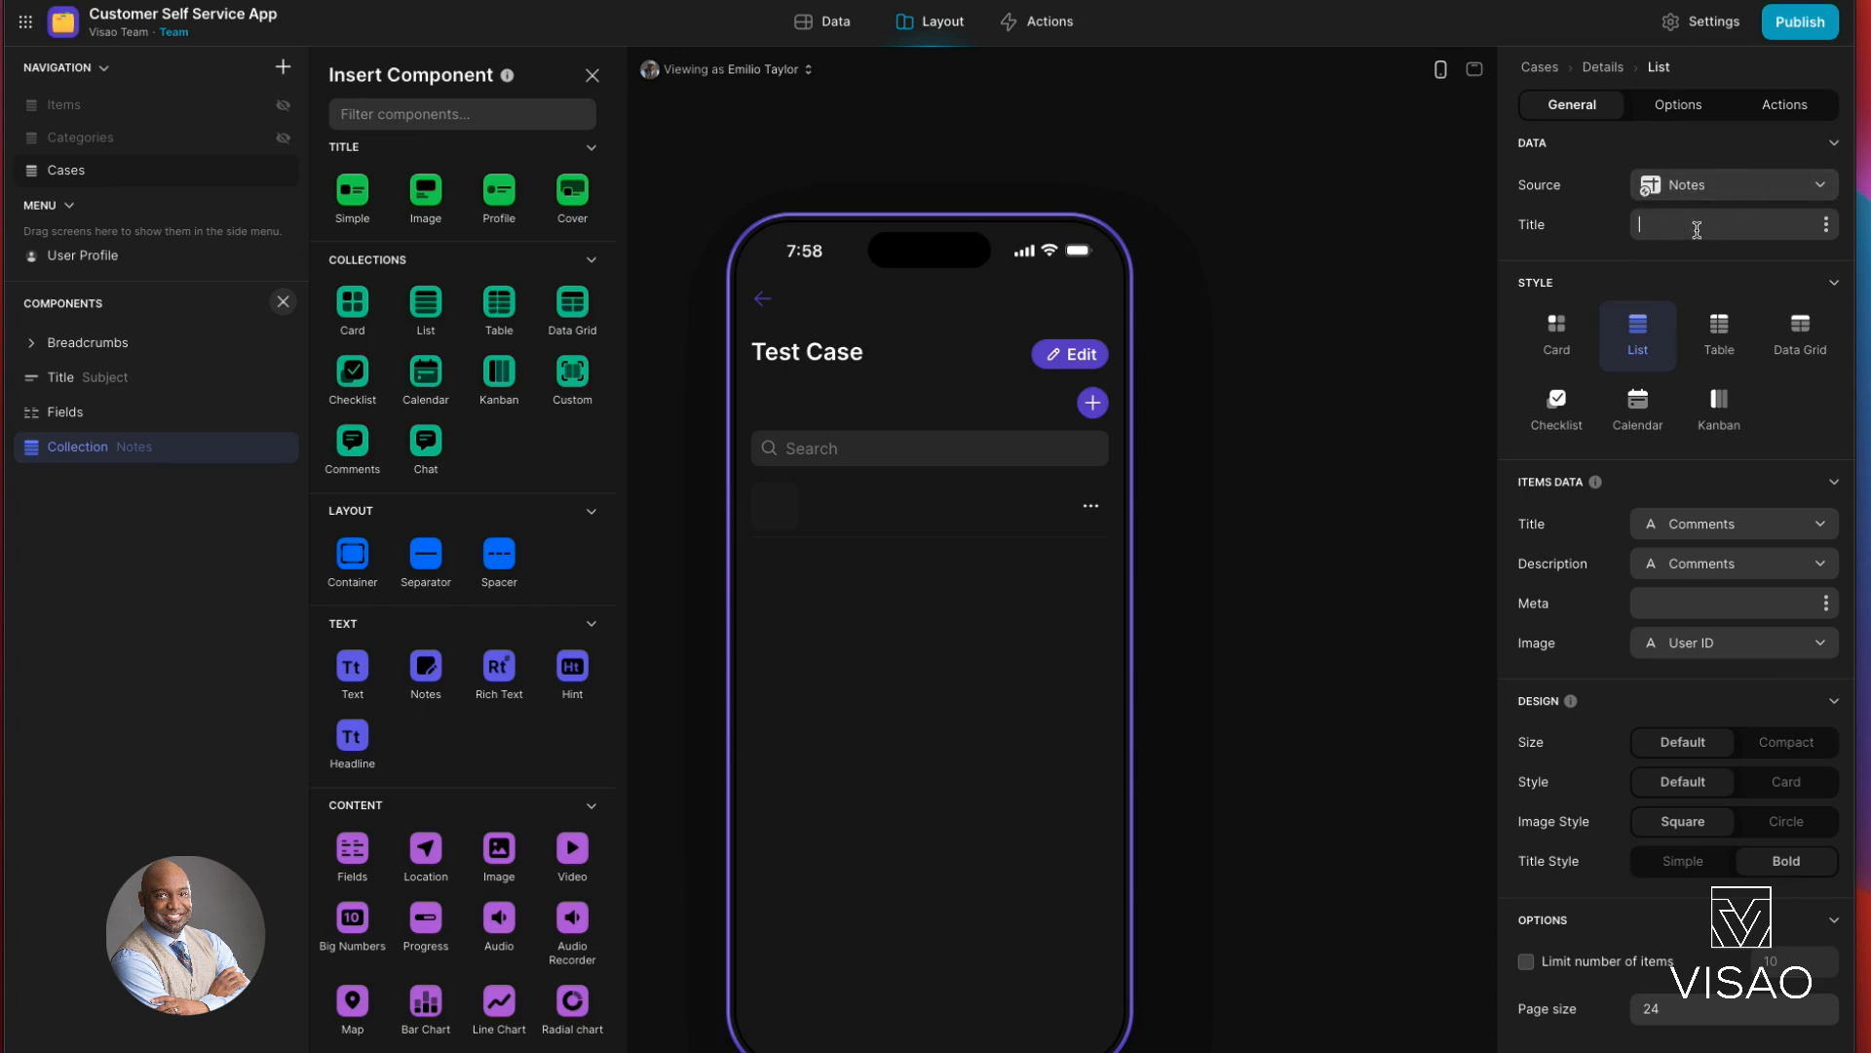
type("Notes")
Step: Open the form for adding a note and set its Comments text entry to the largest size
left_click(1090, 405)
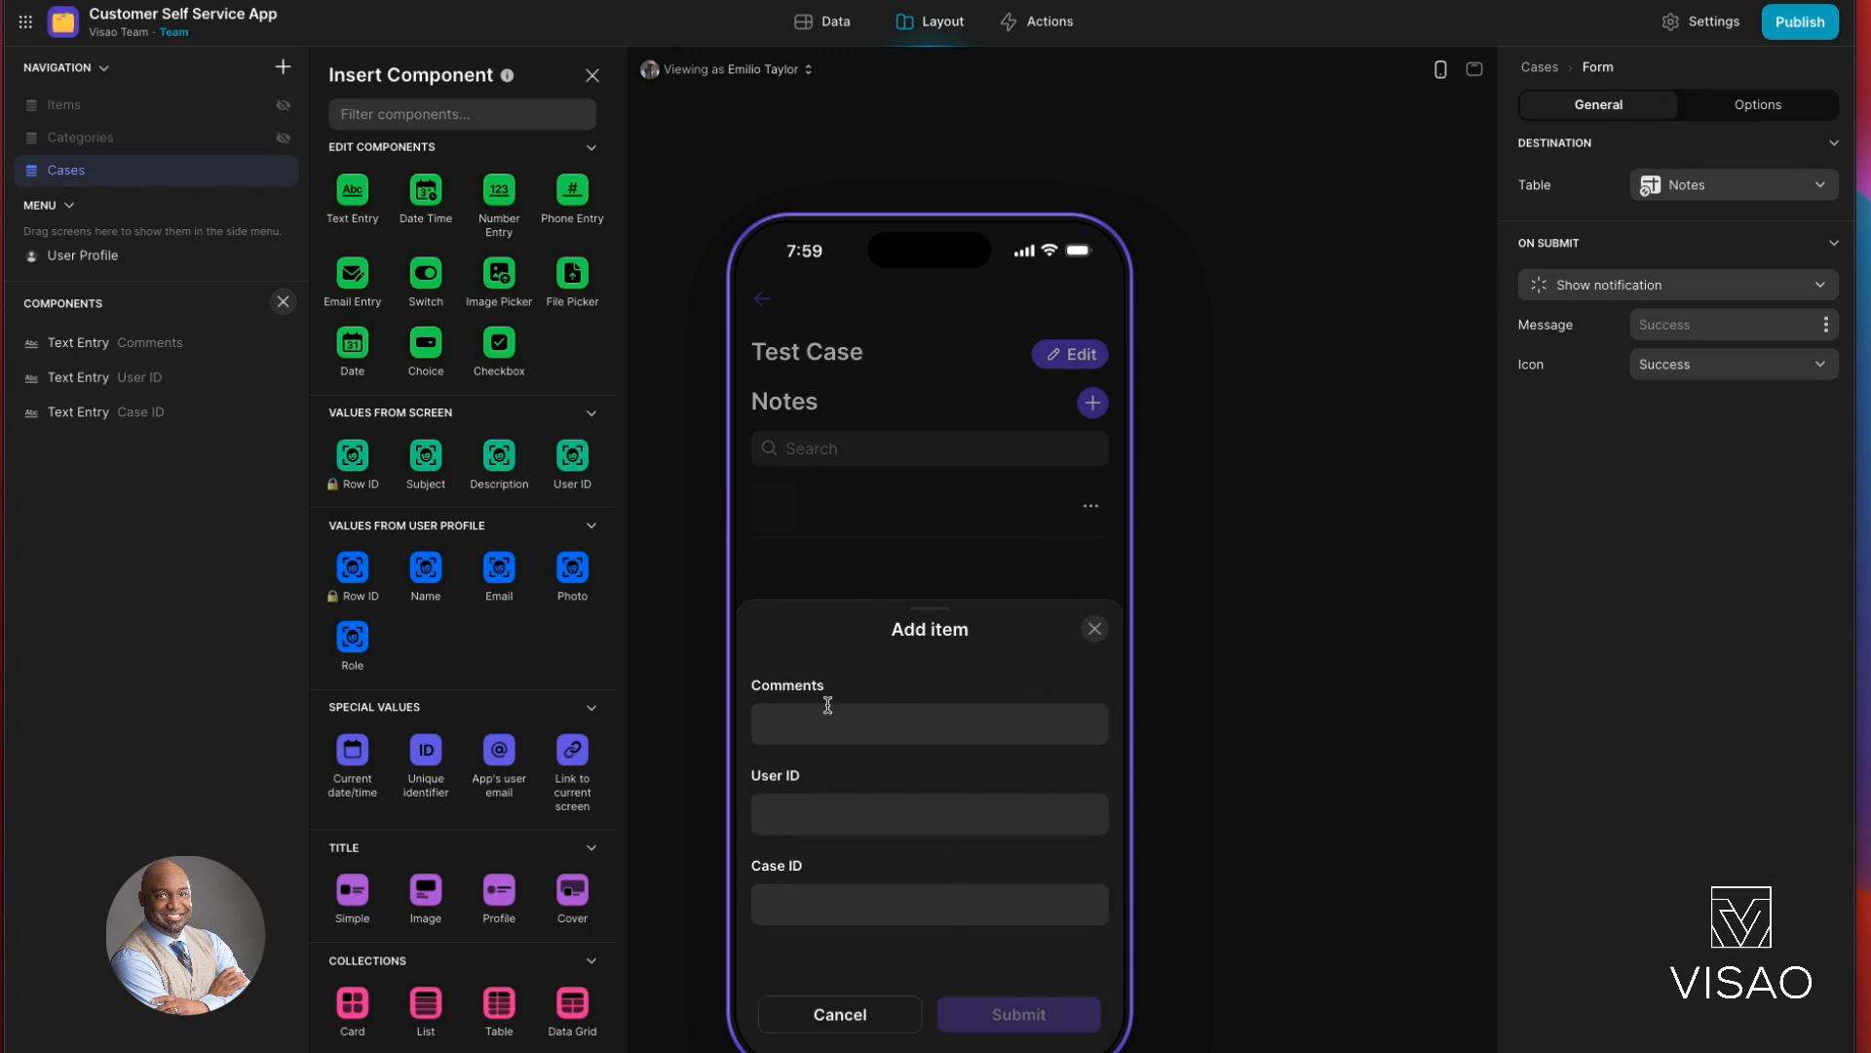
left_click(879, 719)
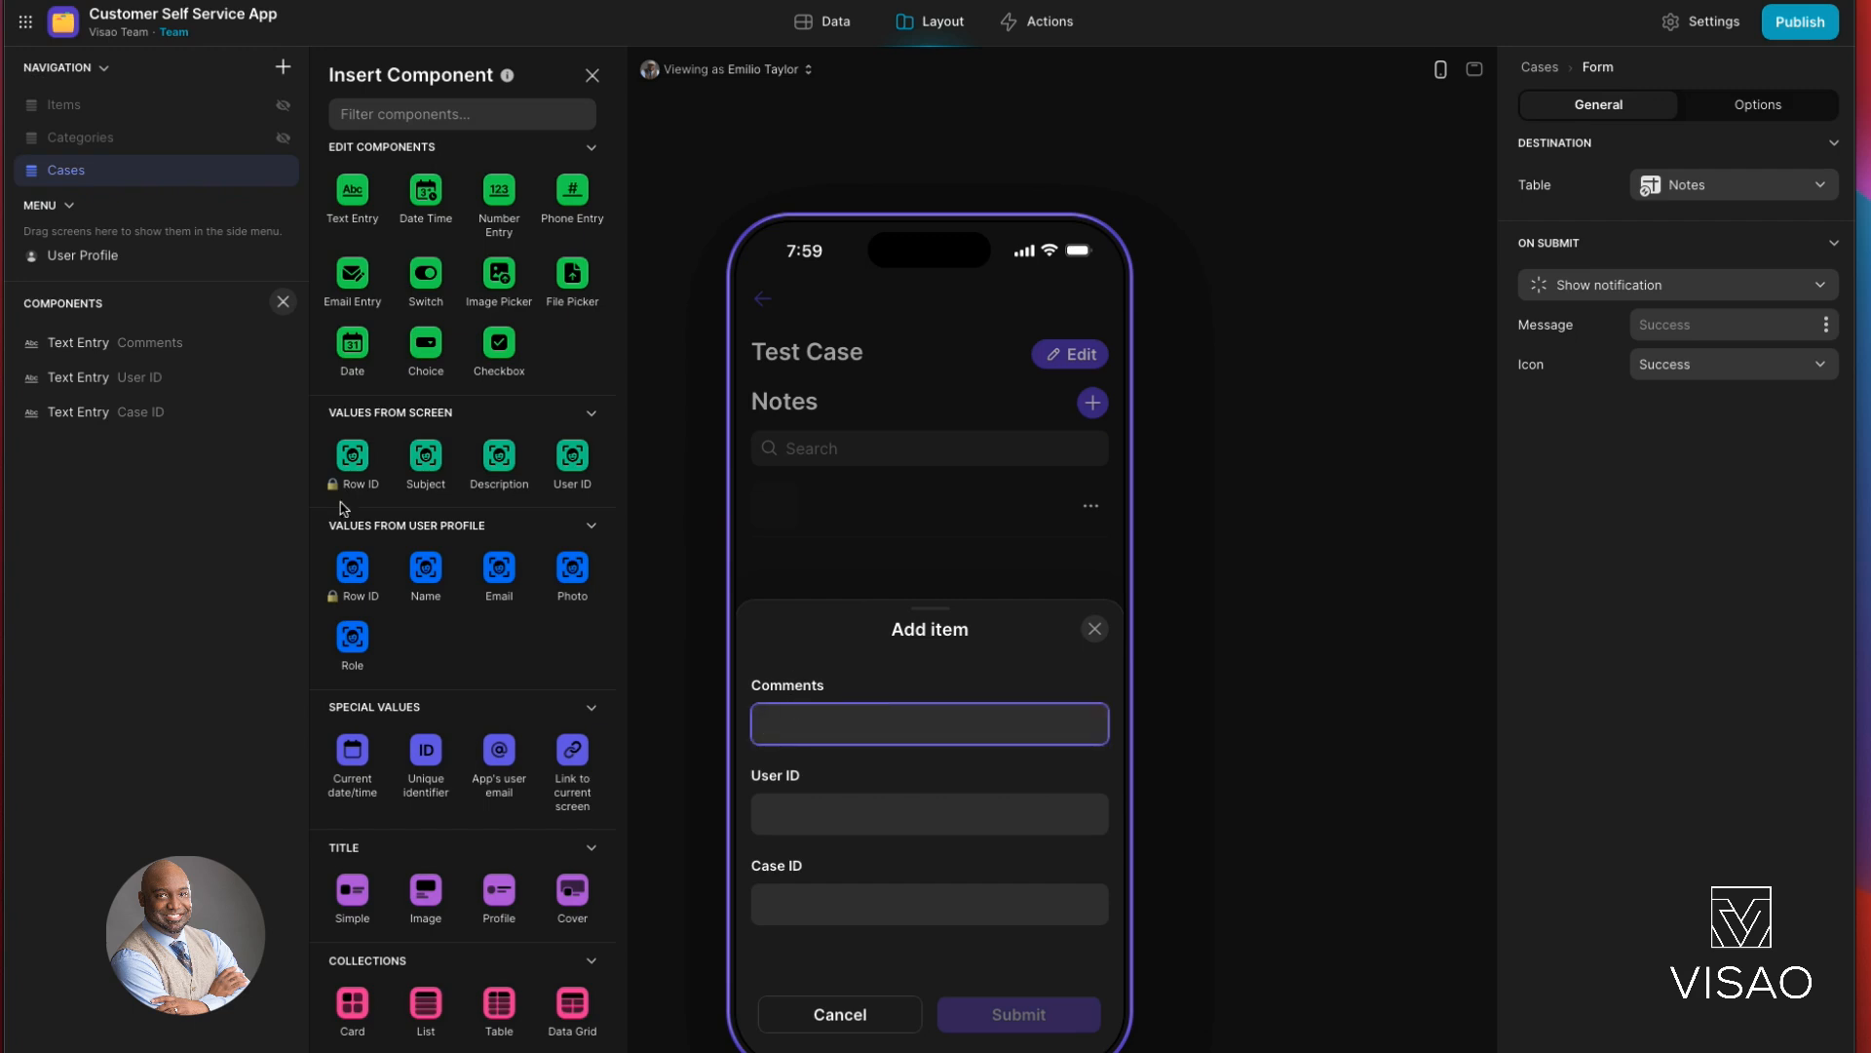
left_click(76, 345)
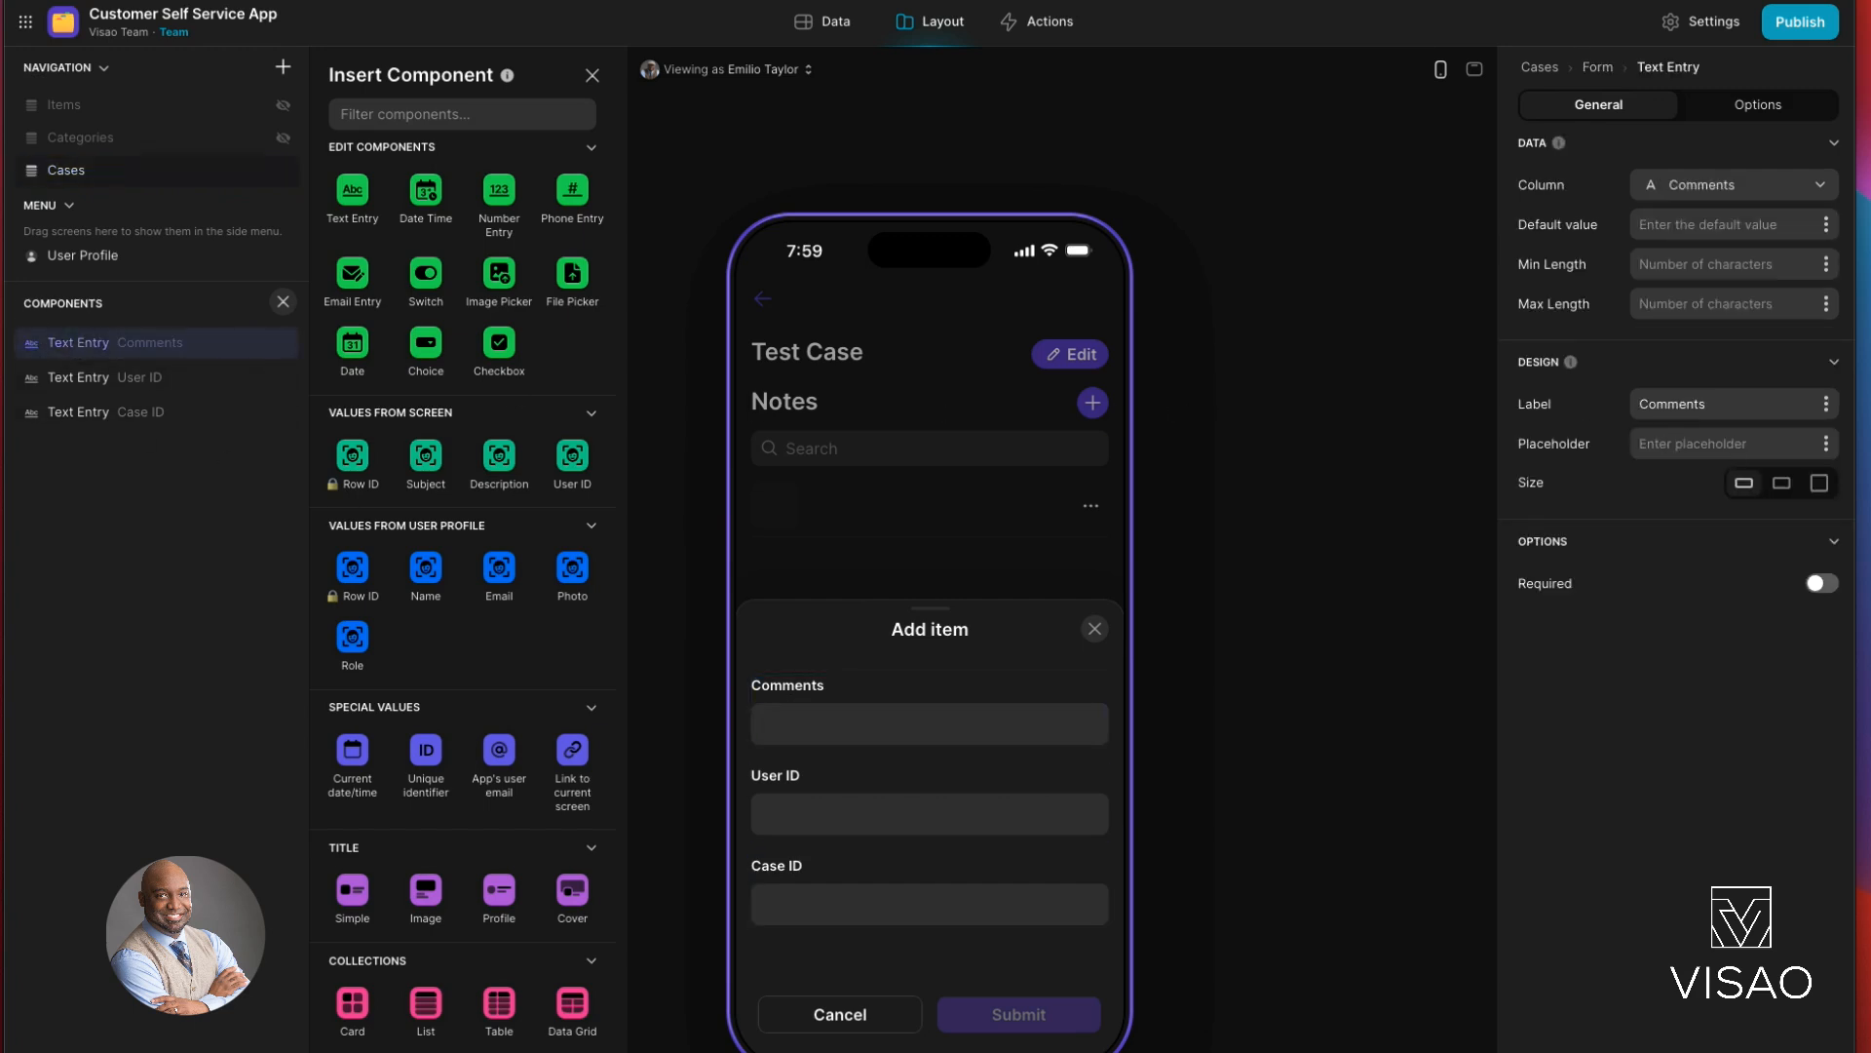
left_click(1815, 491)
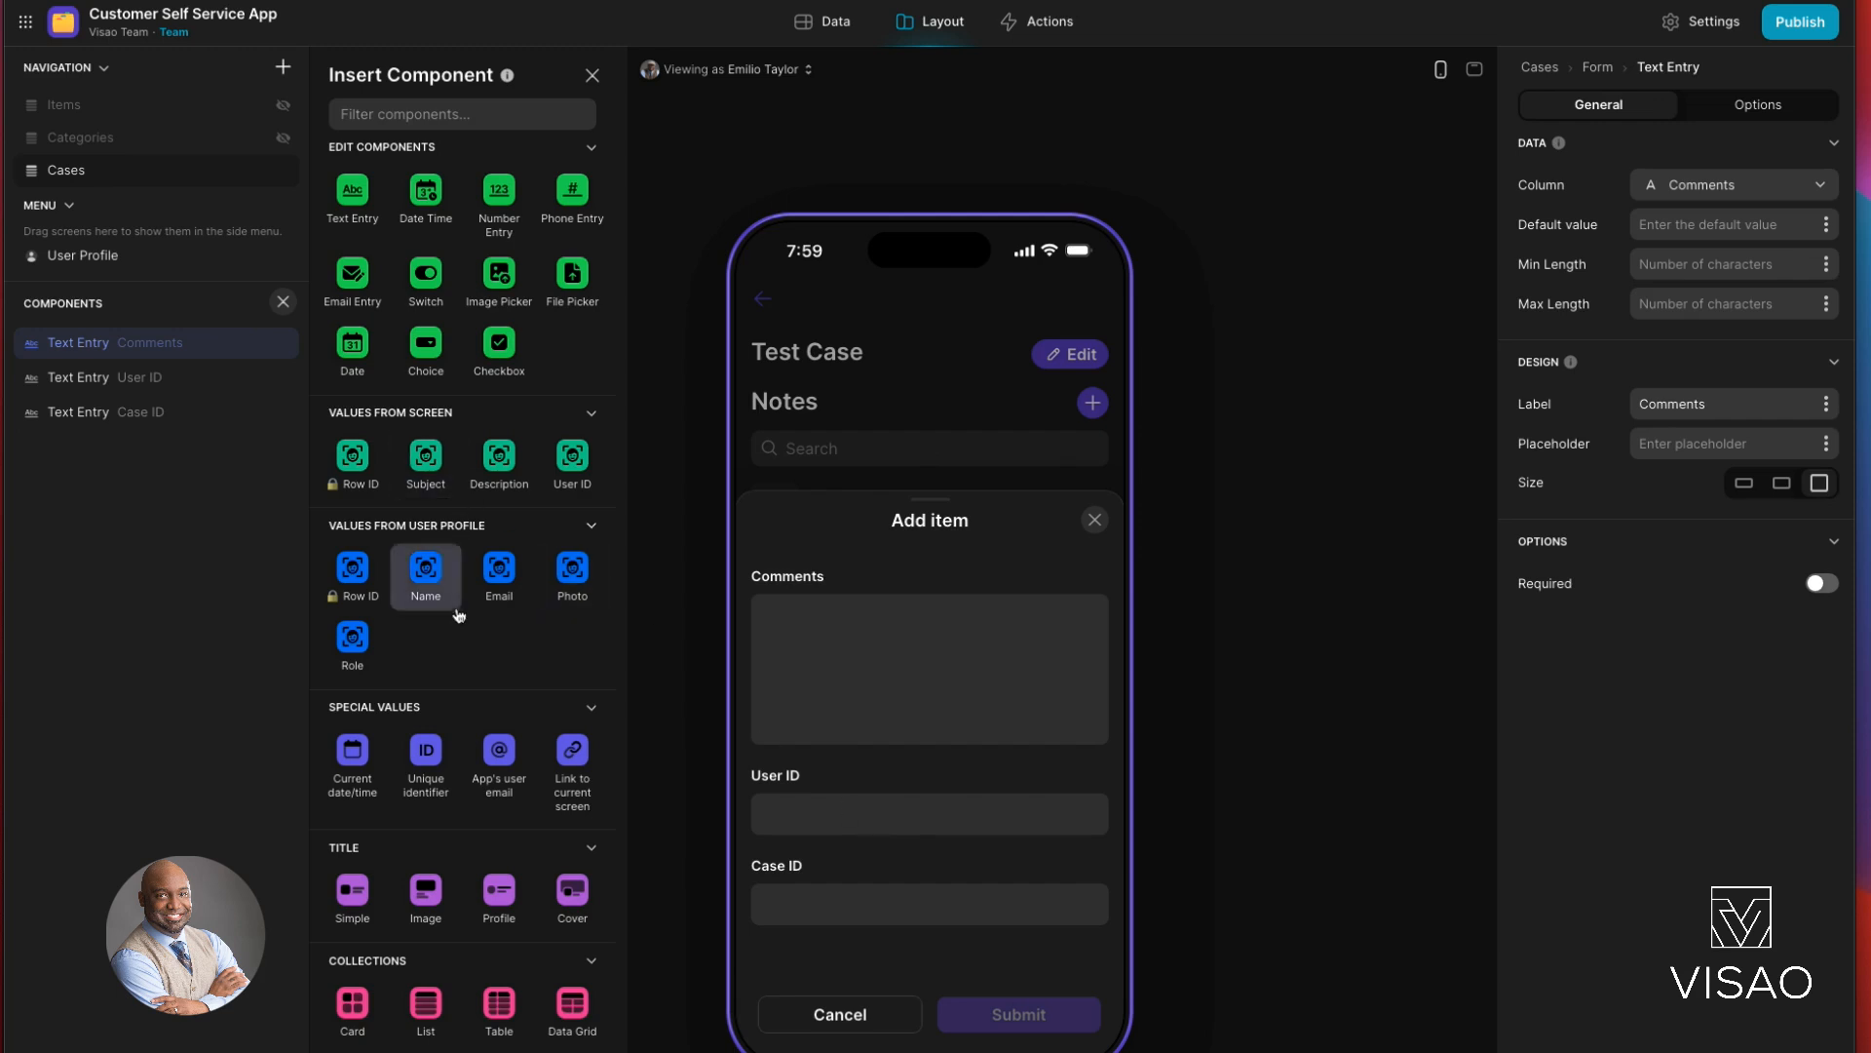
Step: Try adding the user profile's Row ID written to Case ID and the current case's Row ID written to User ID as form columns
left_click(355, 579)
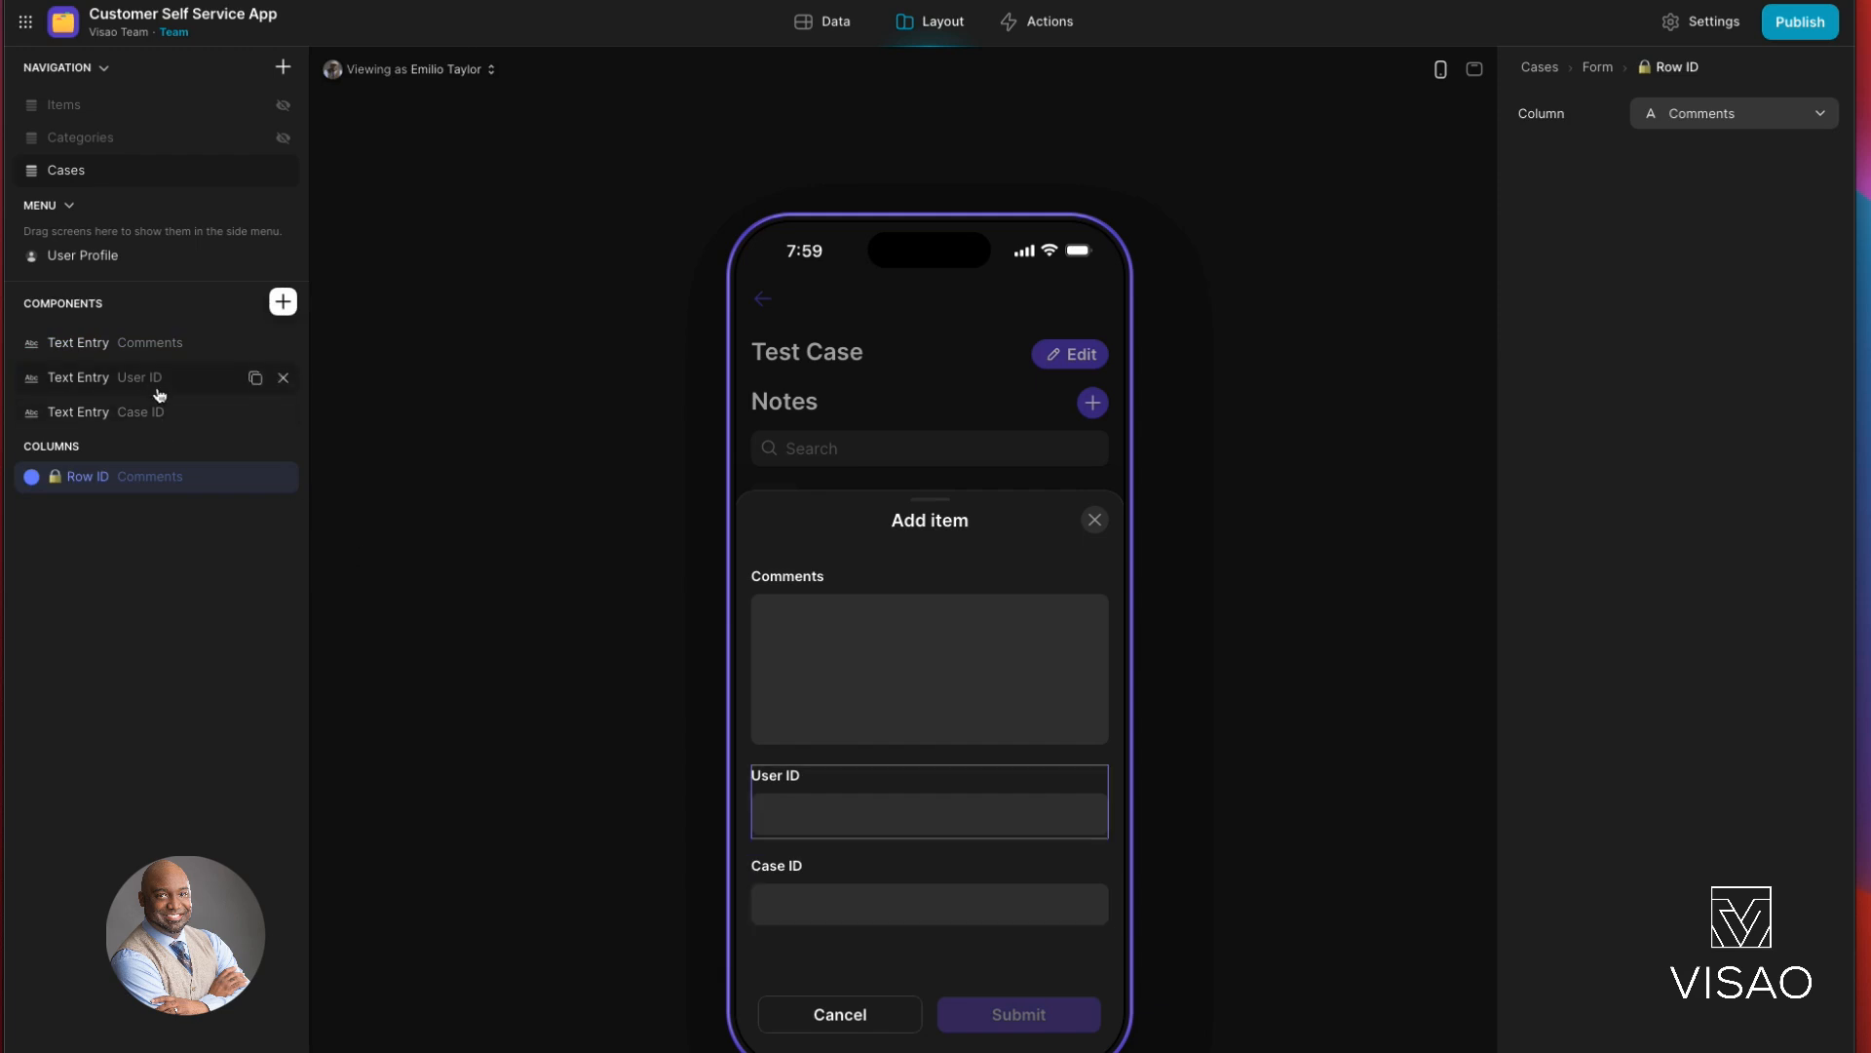
left_click(284, 303)
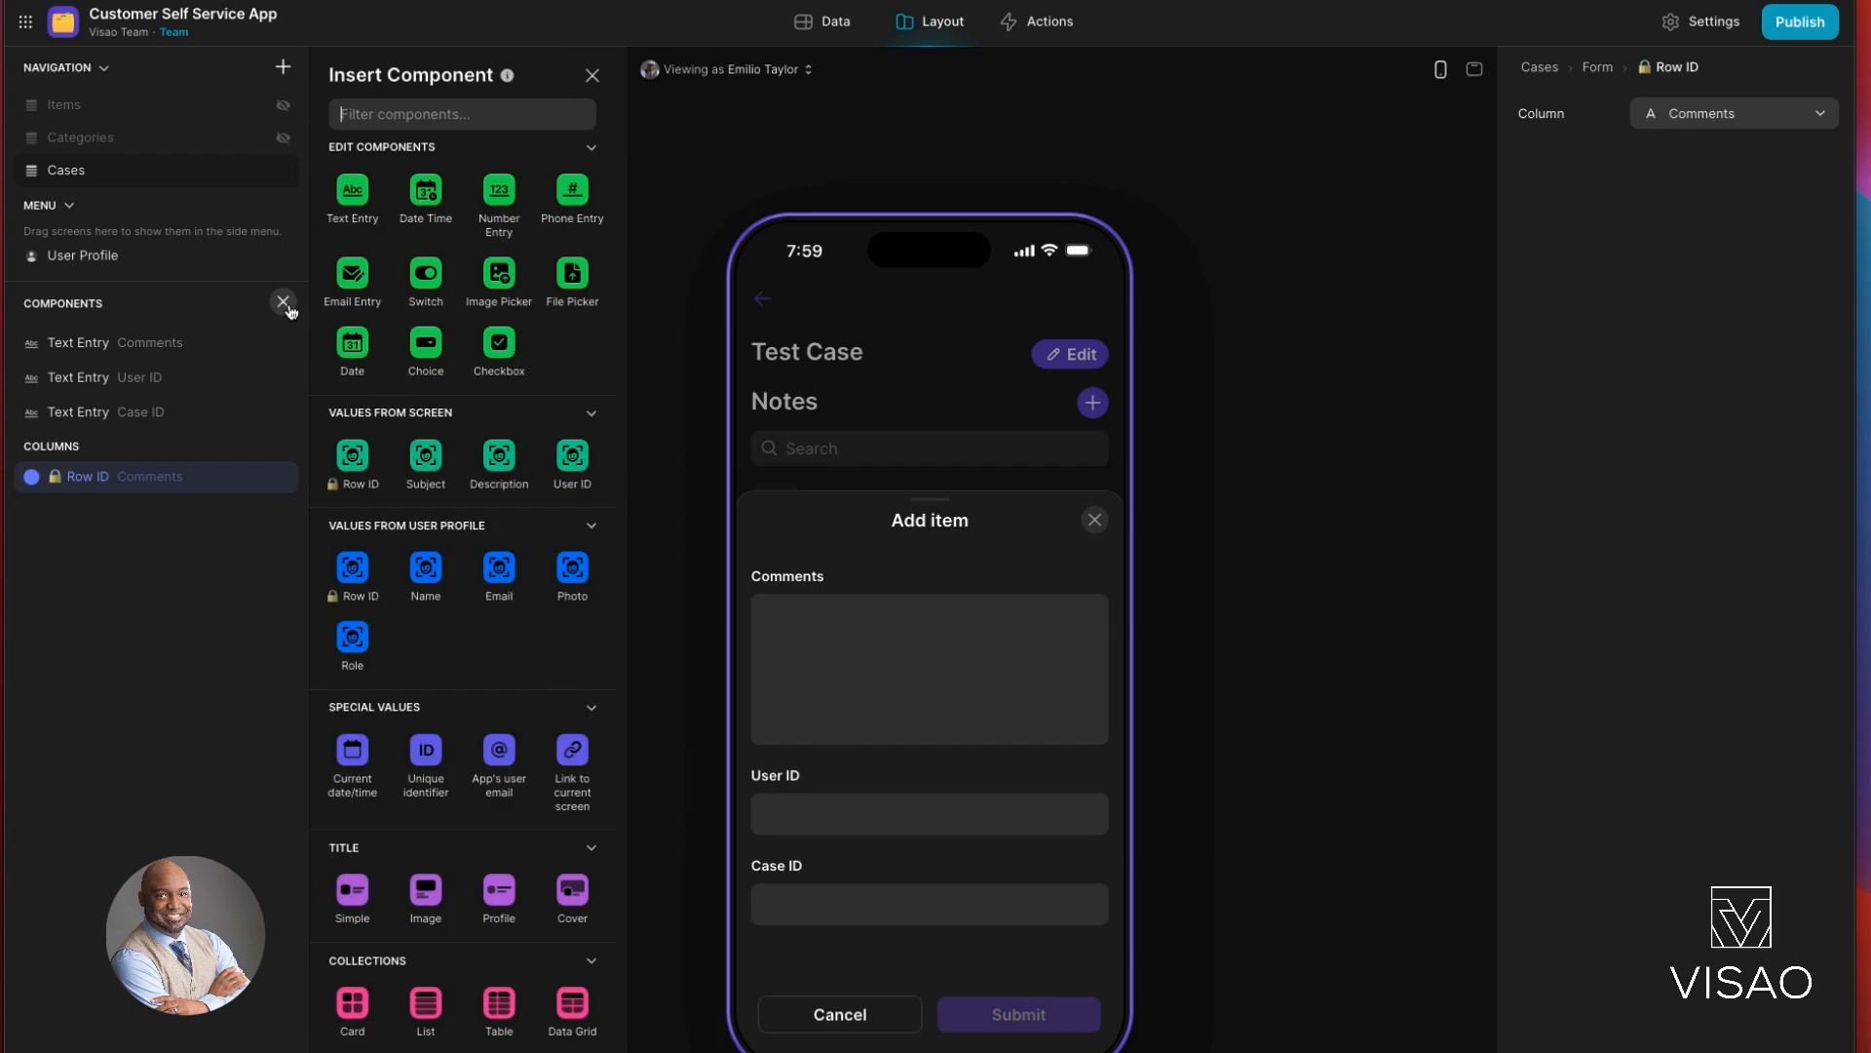
left_click(354, 458)
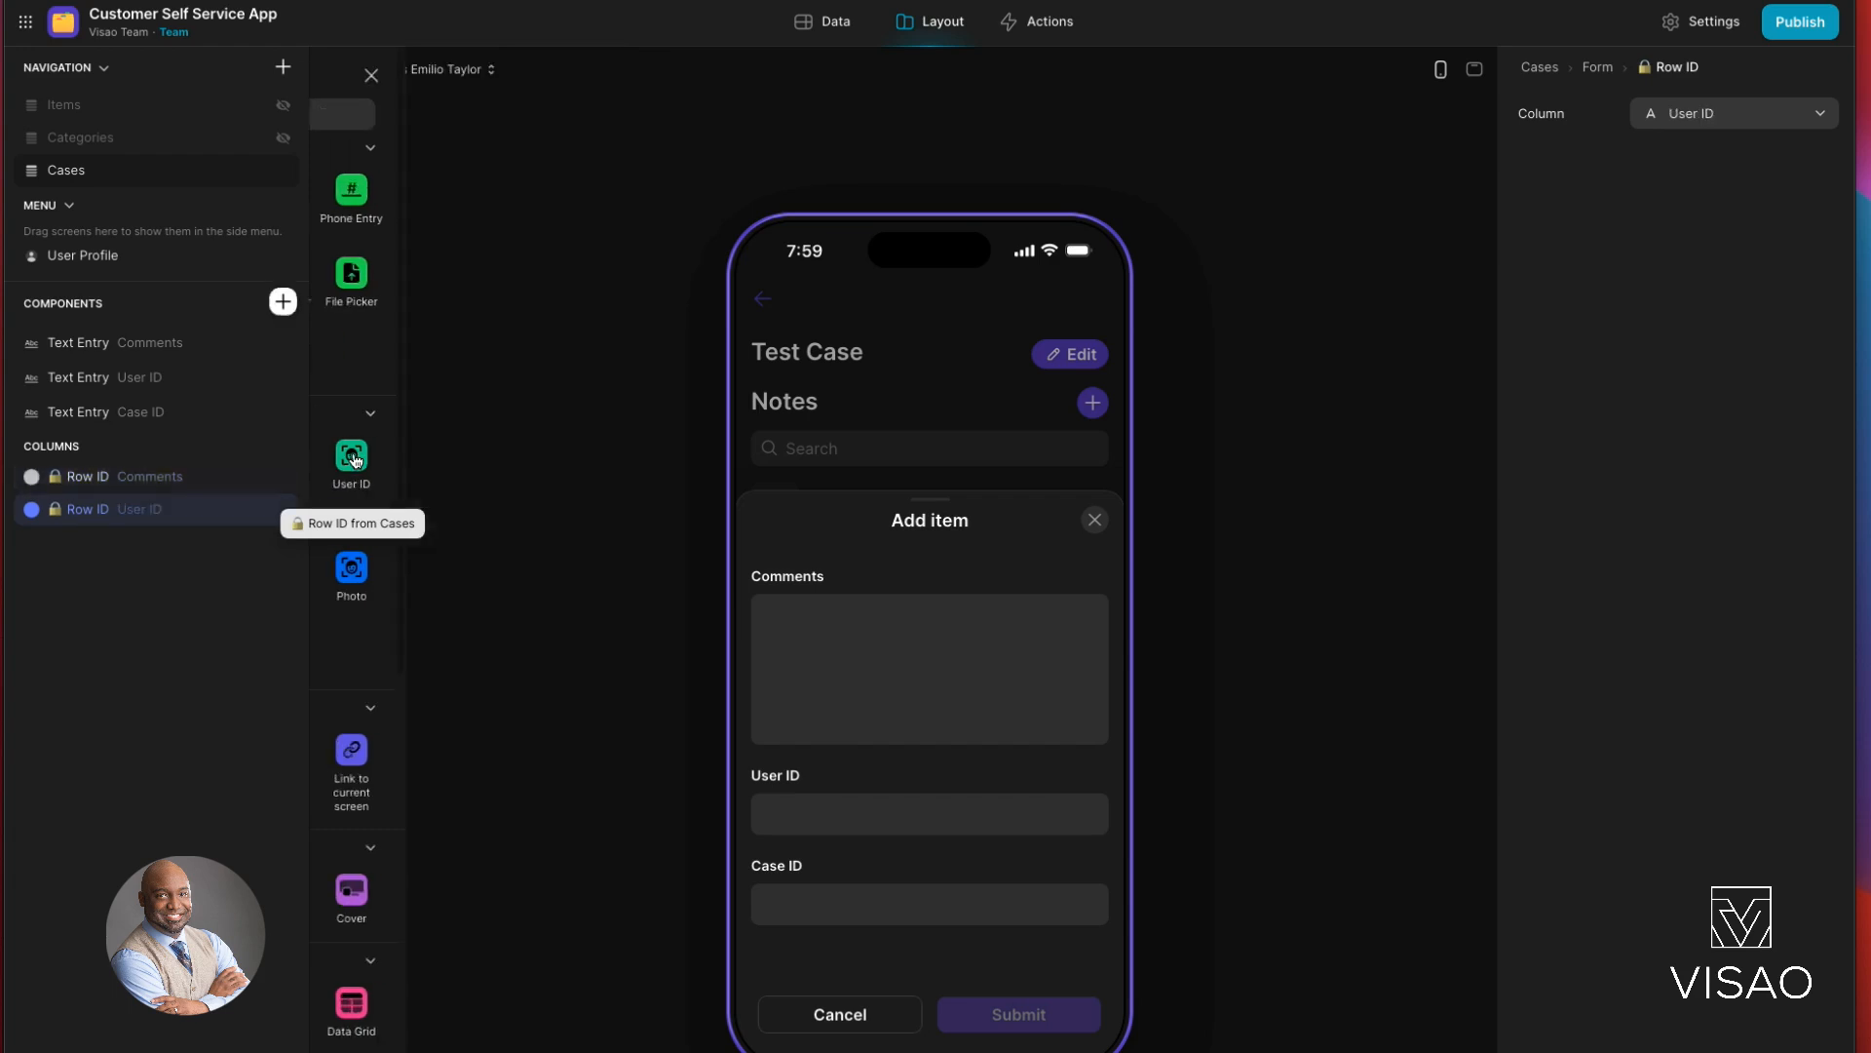
left_click(159, 478)
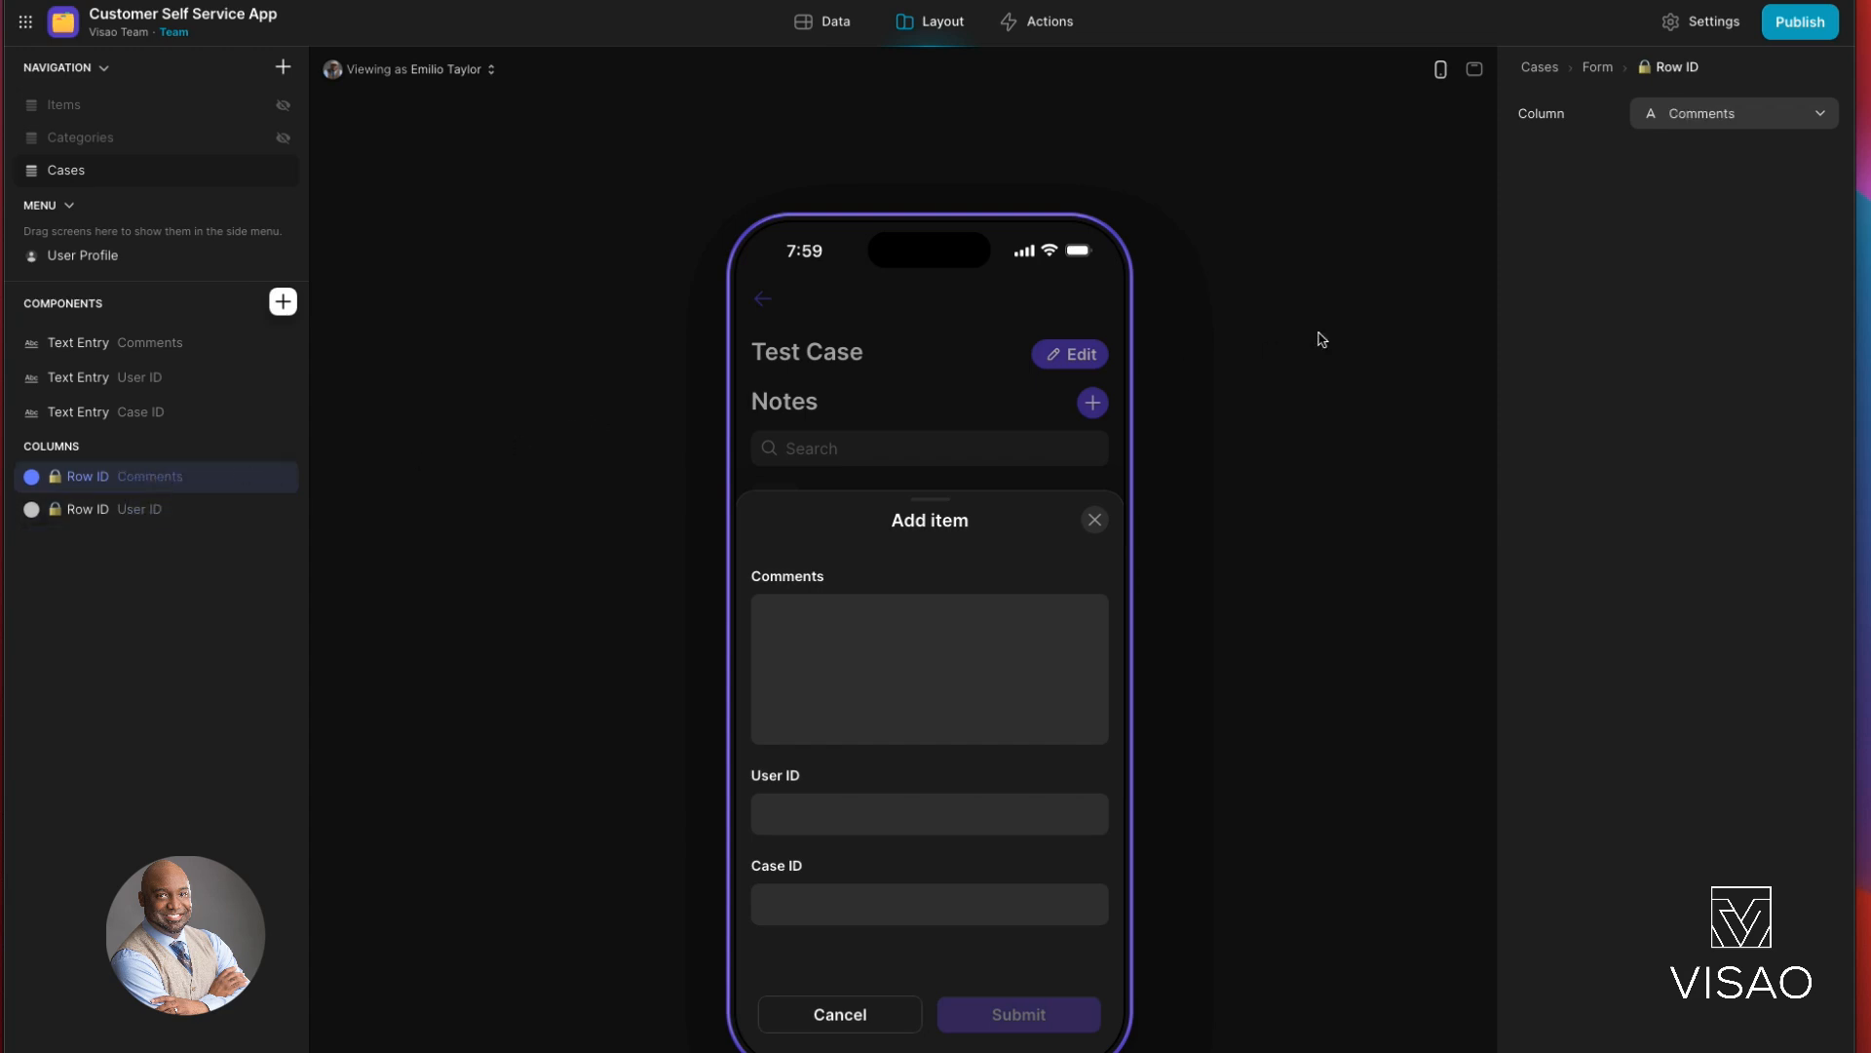
left_click(1803, 118)
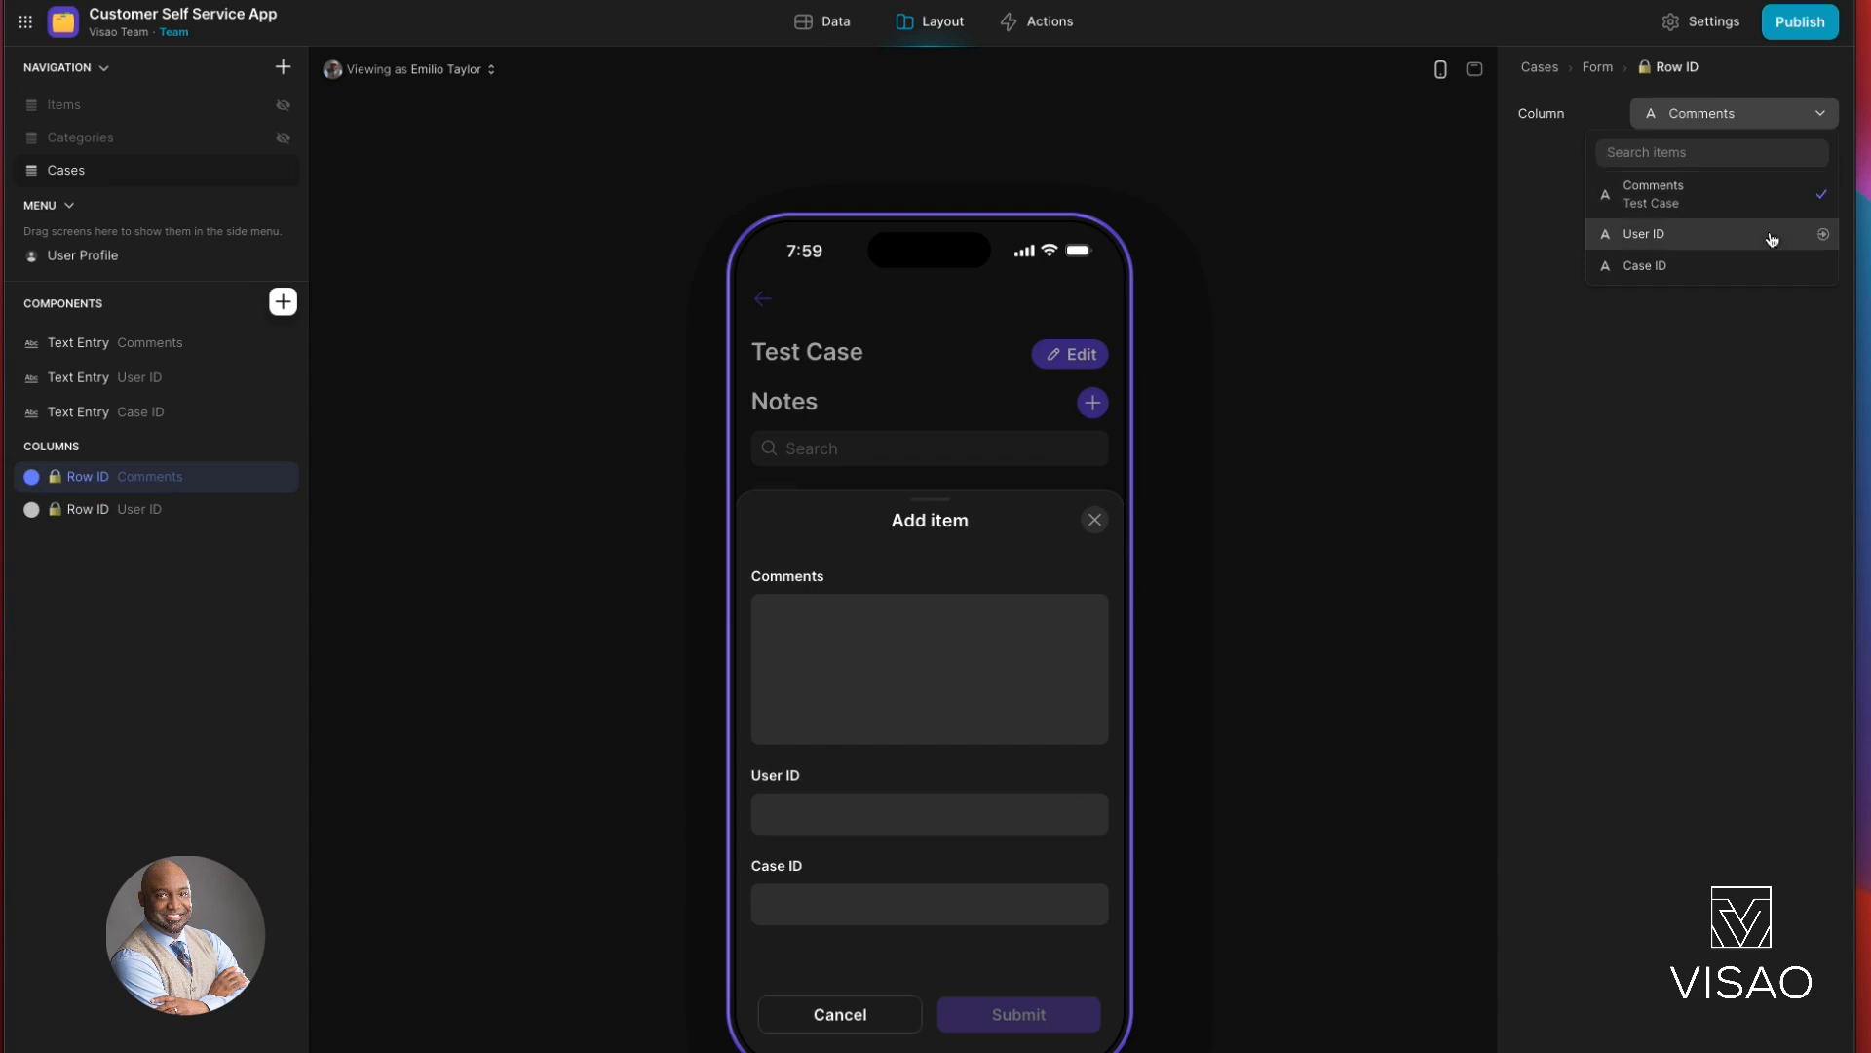
left_click(1766, 269)
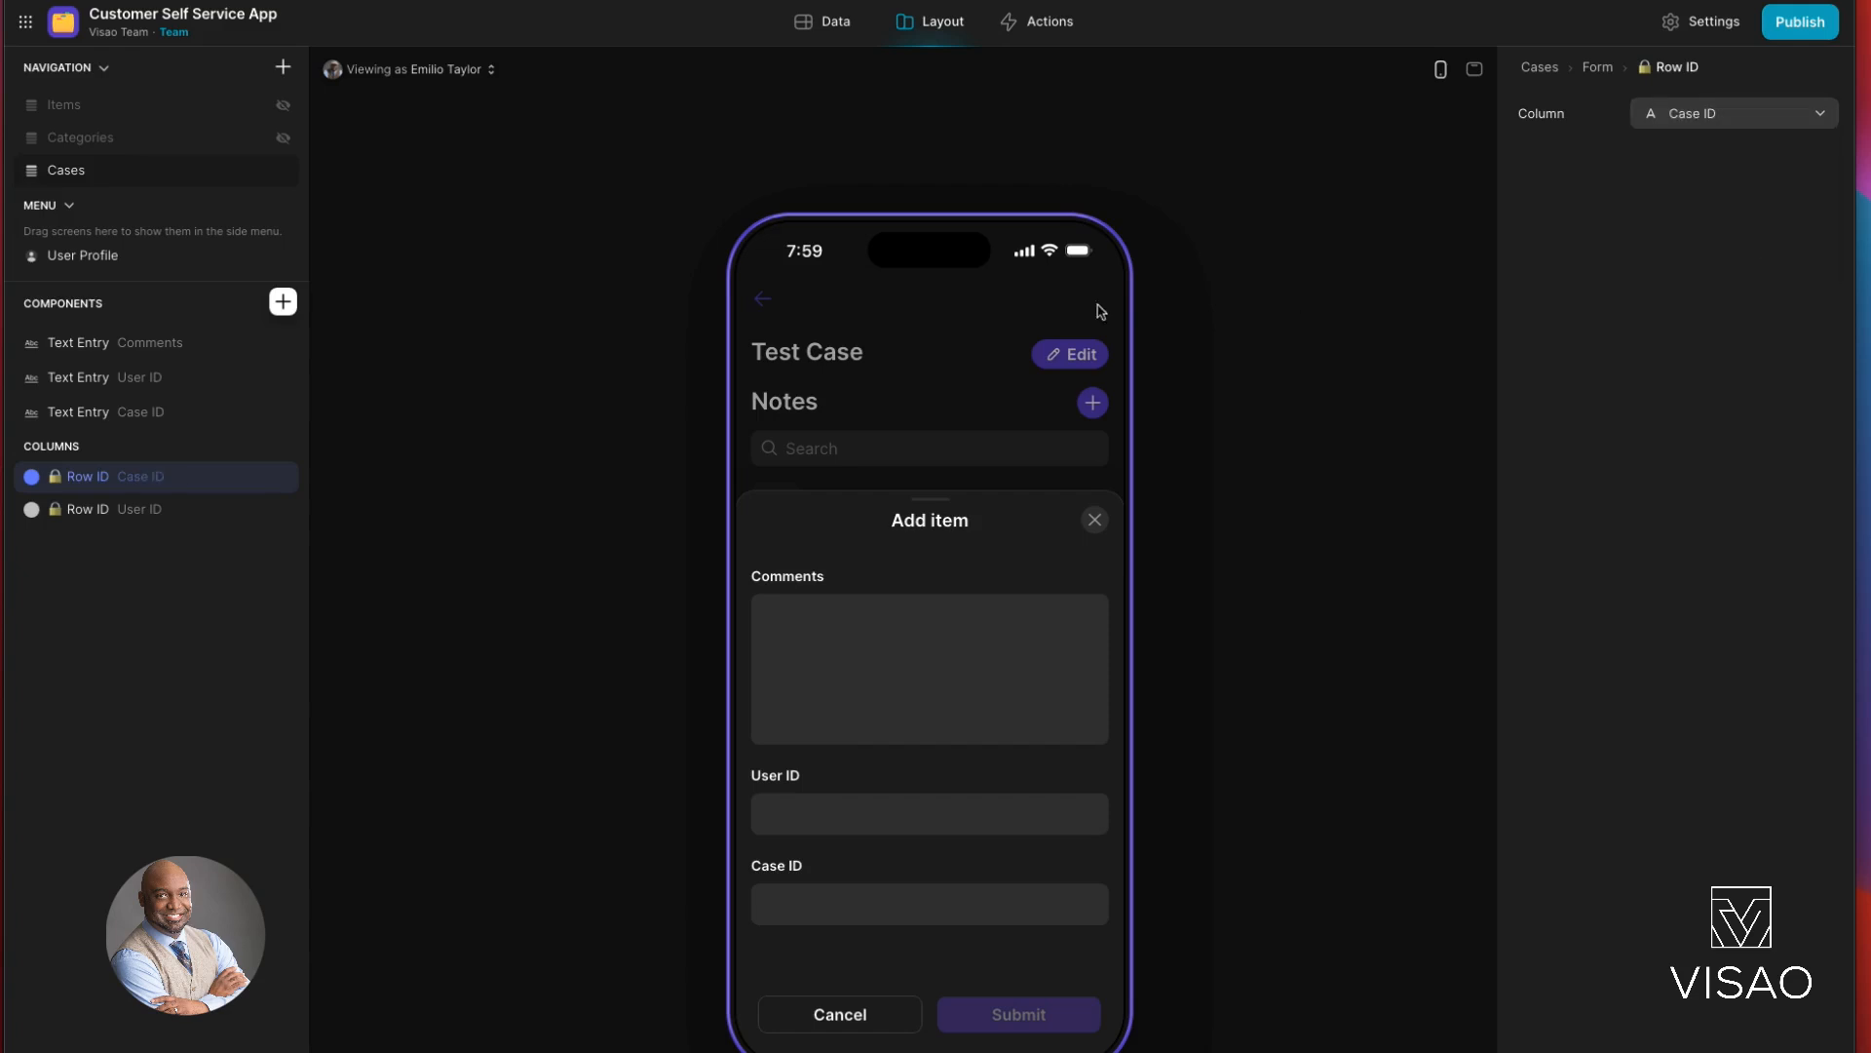
left_click(97, 511)
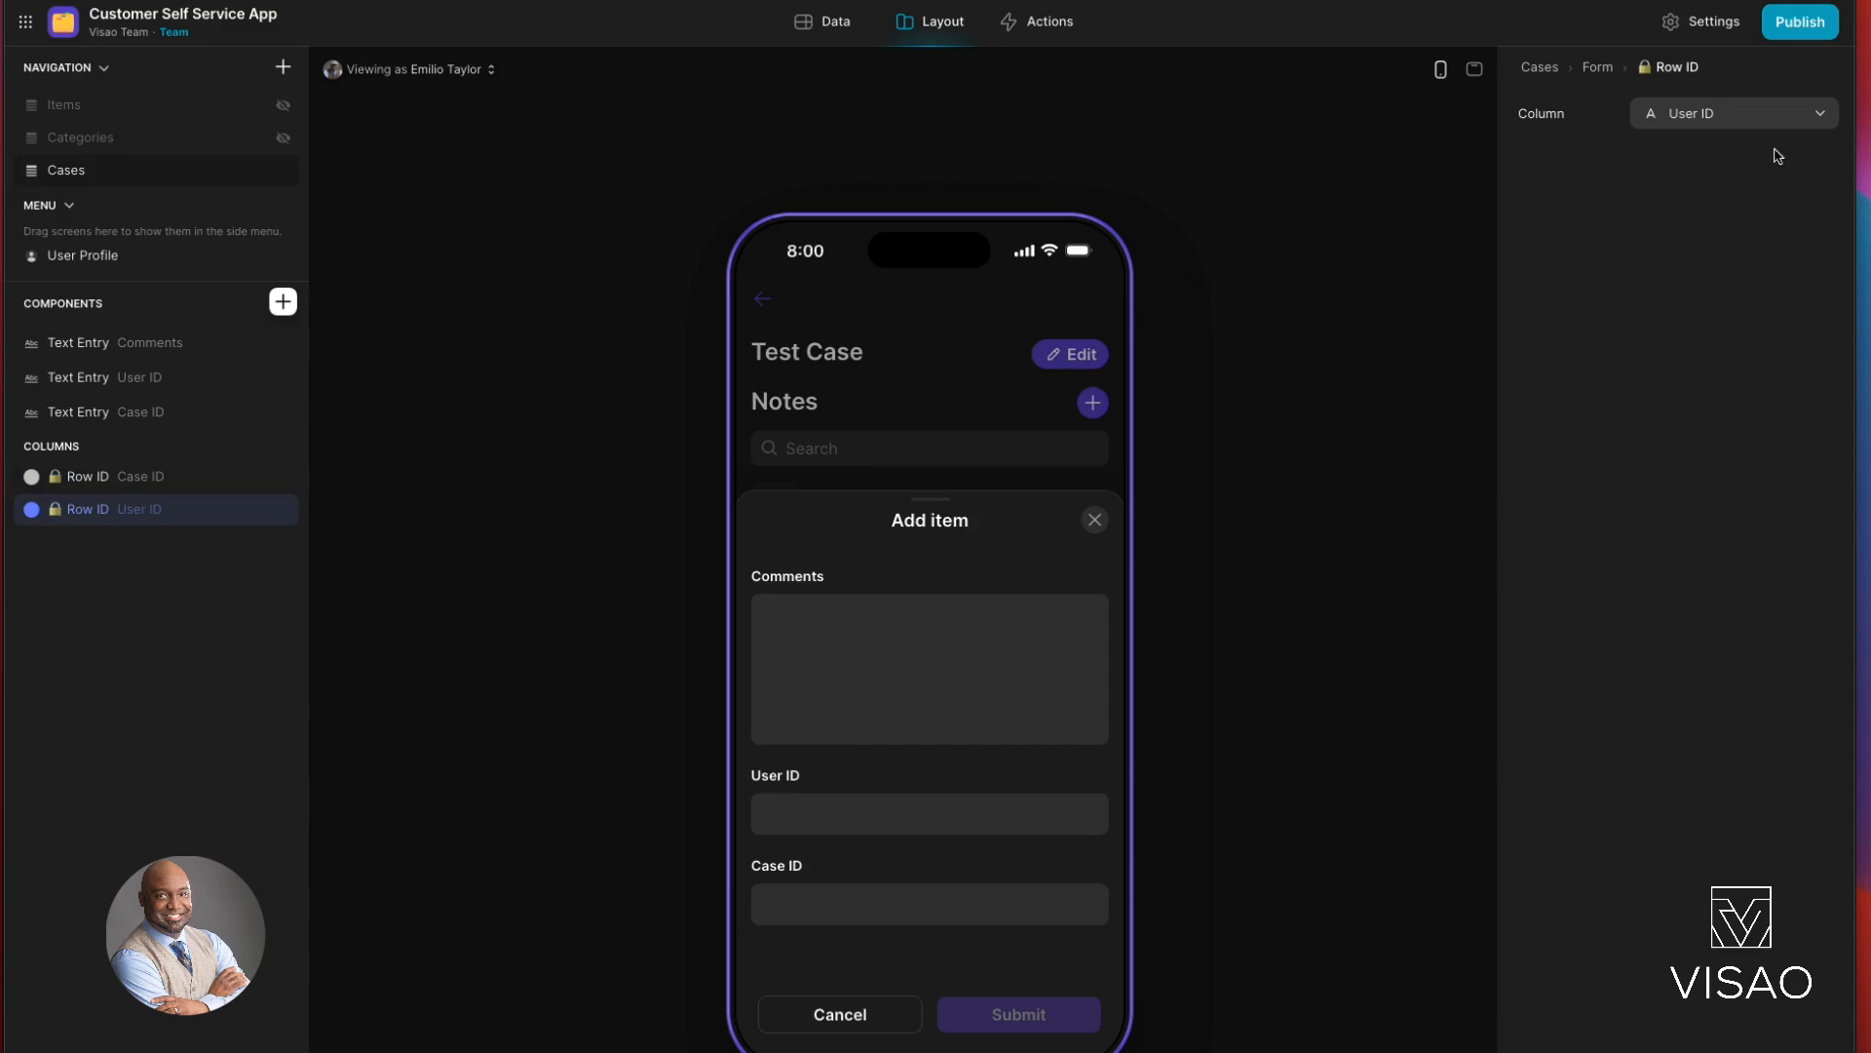
left_click(1809, 116)
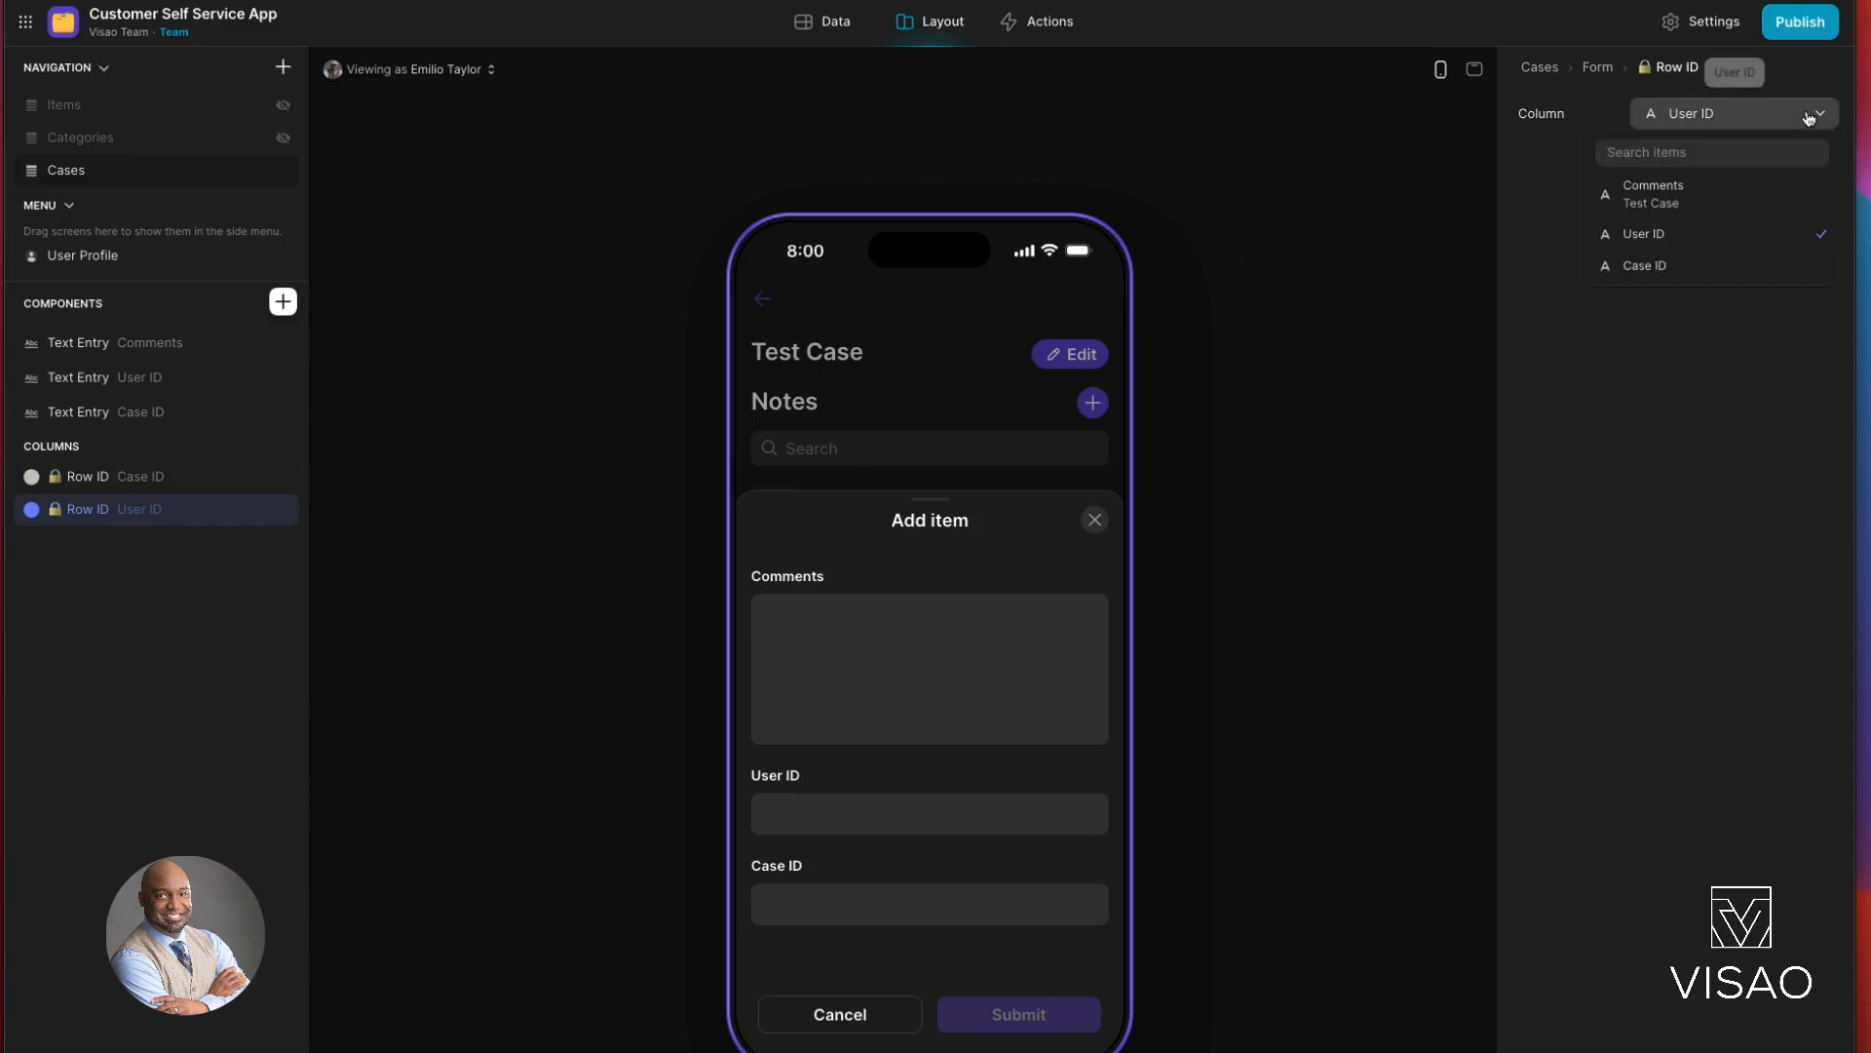
left_click(1768, 236)
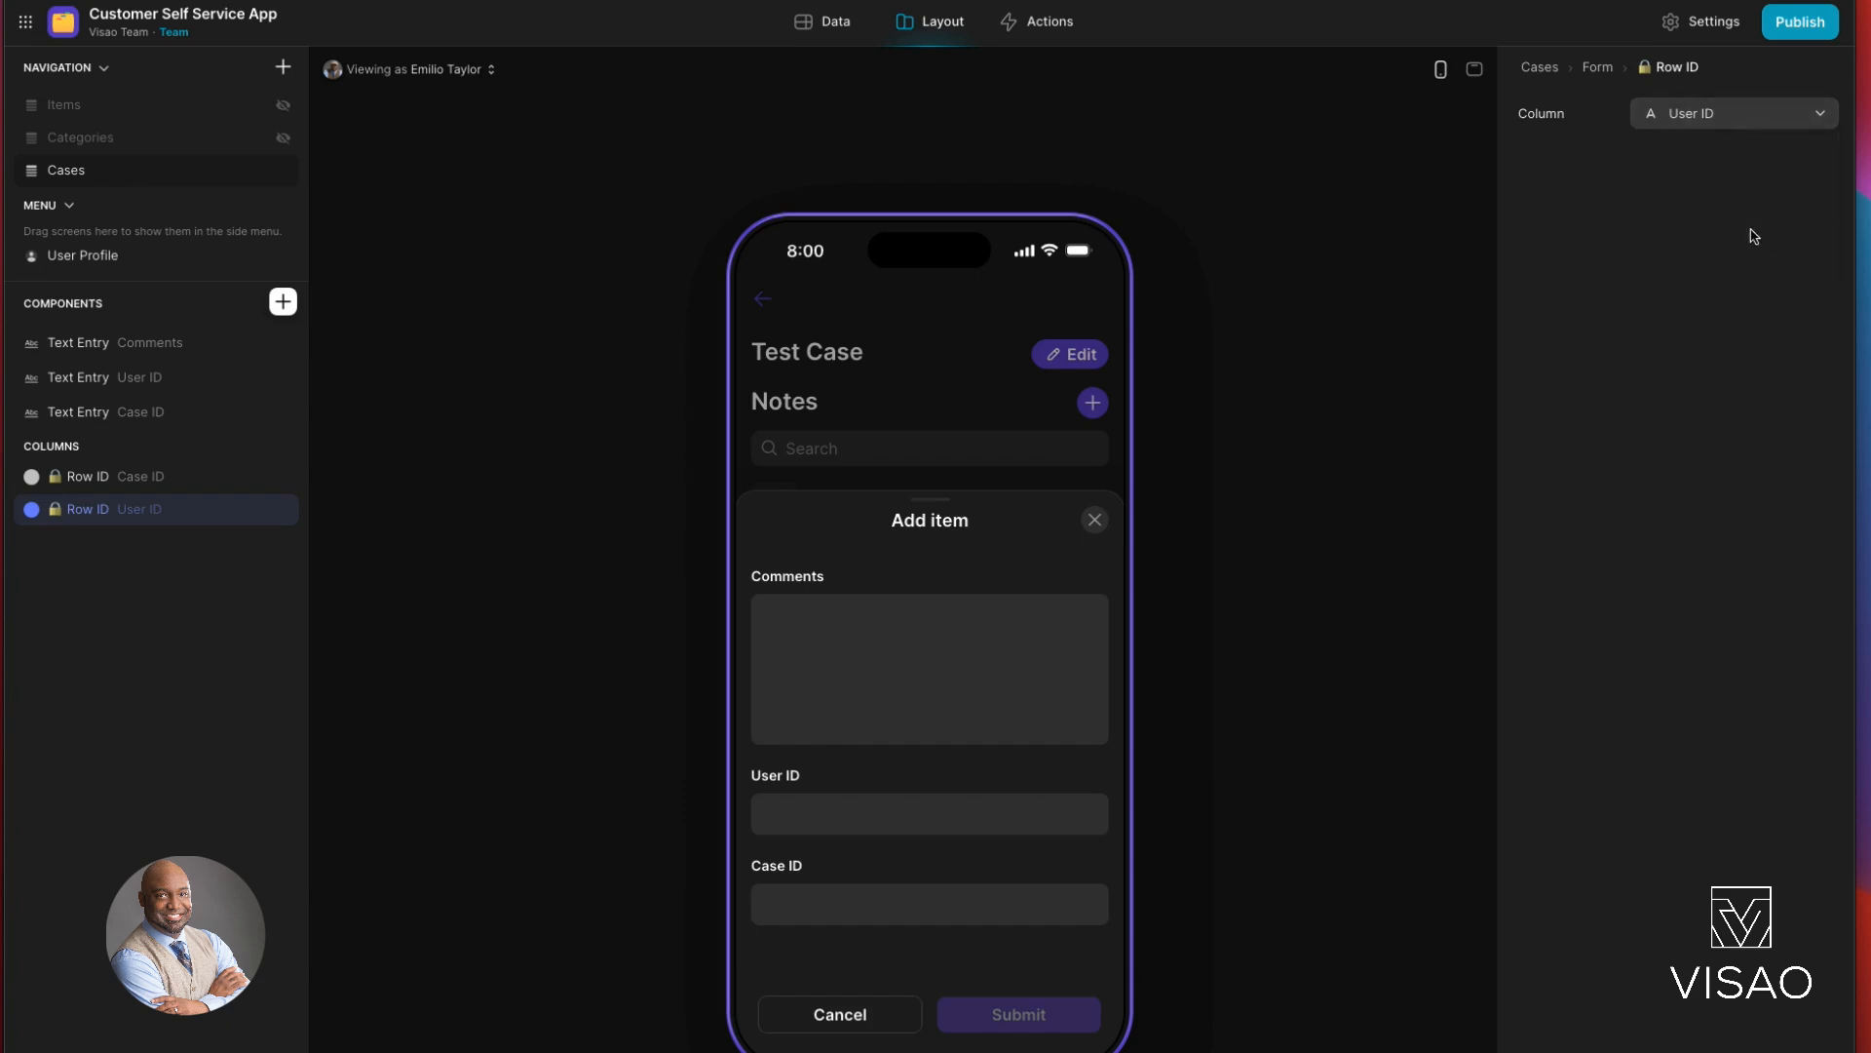
Step: Remove the User ID and Case ID text entries and both Row ID columns from the note form
left_click(121, 484)
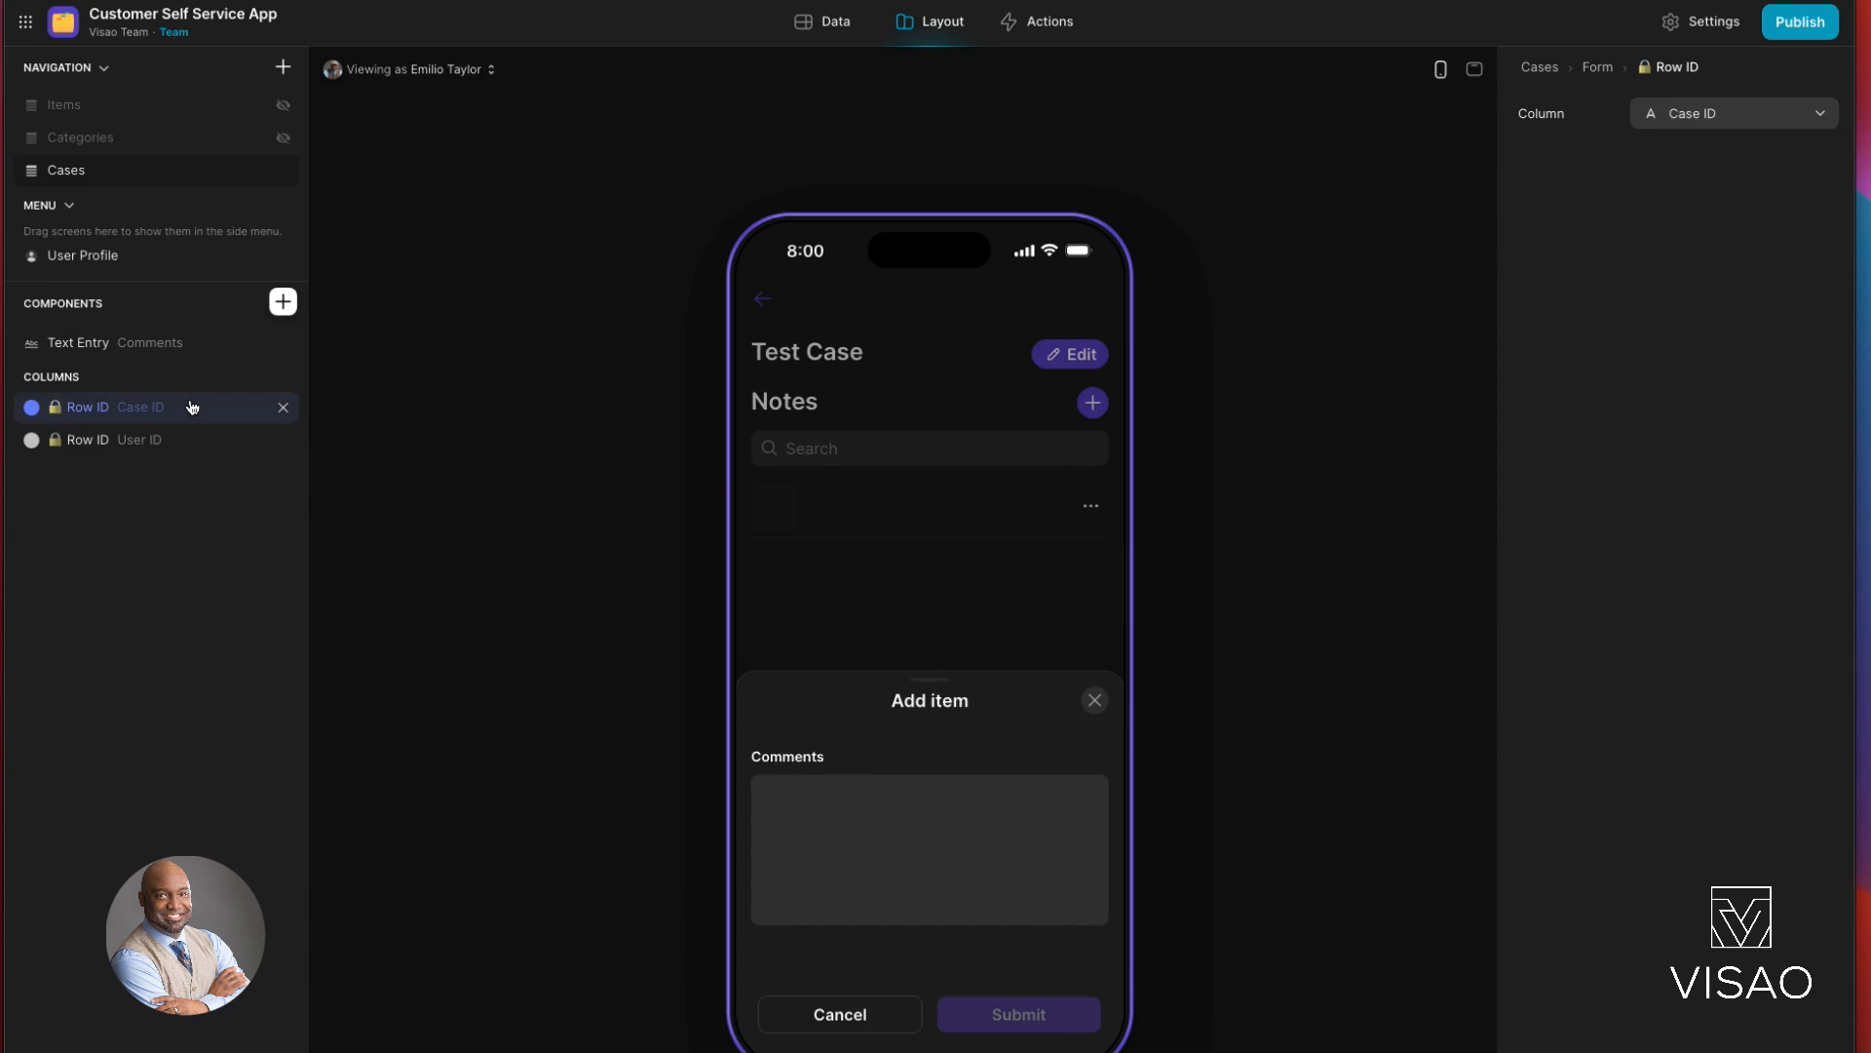
left_click(284, 409)
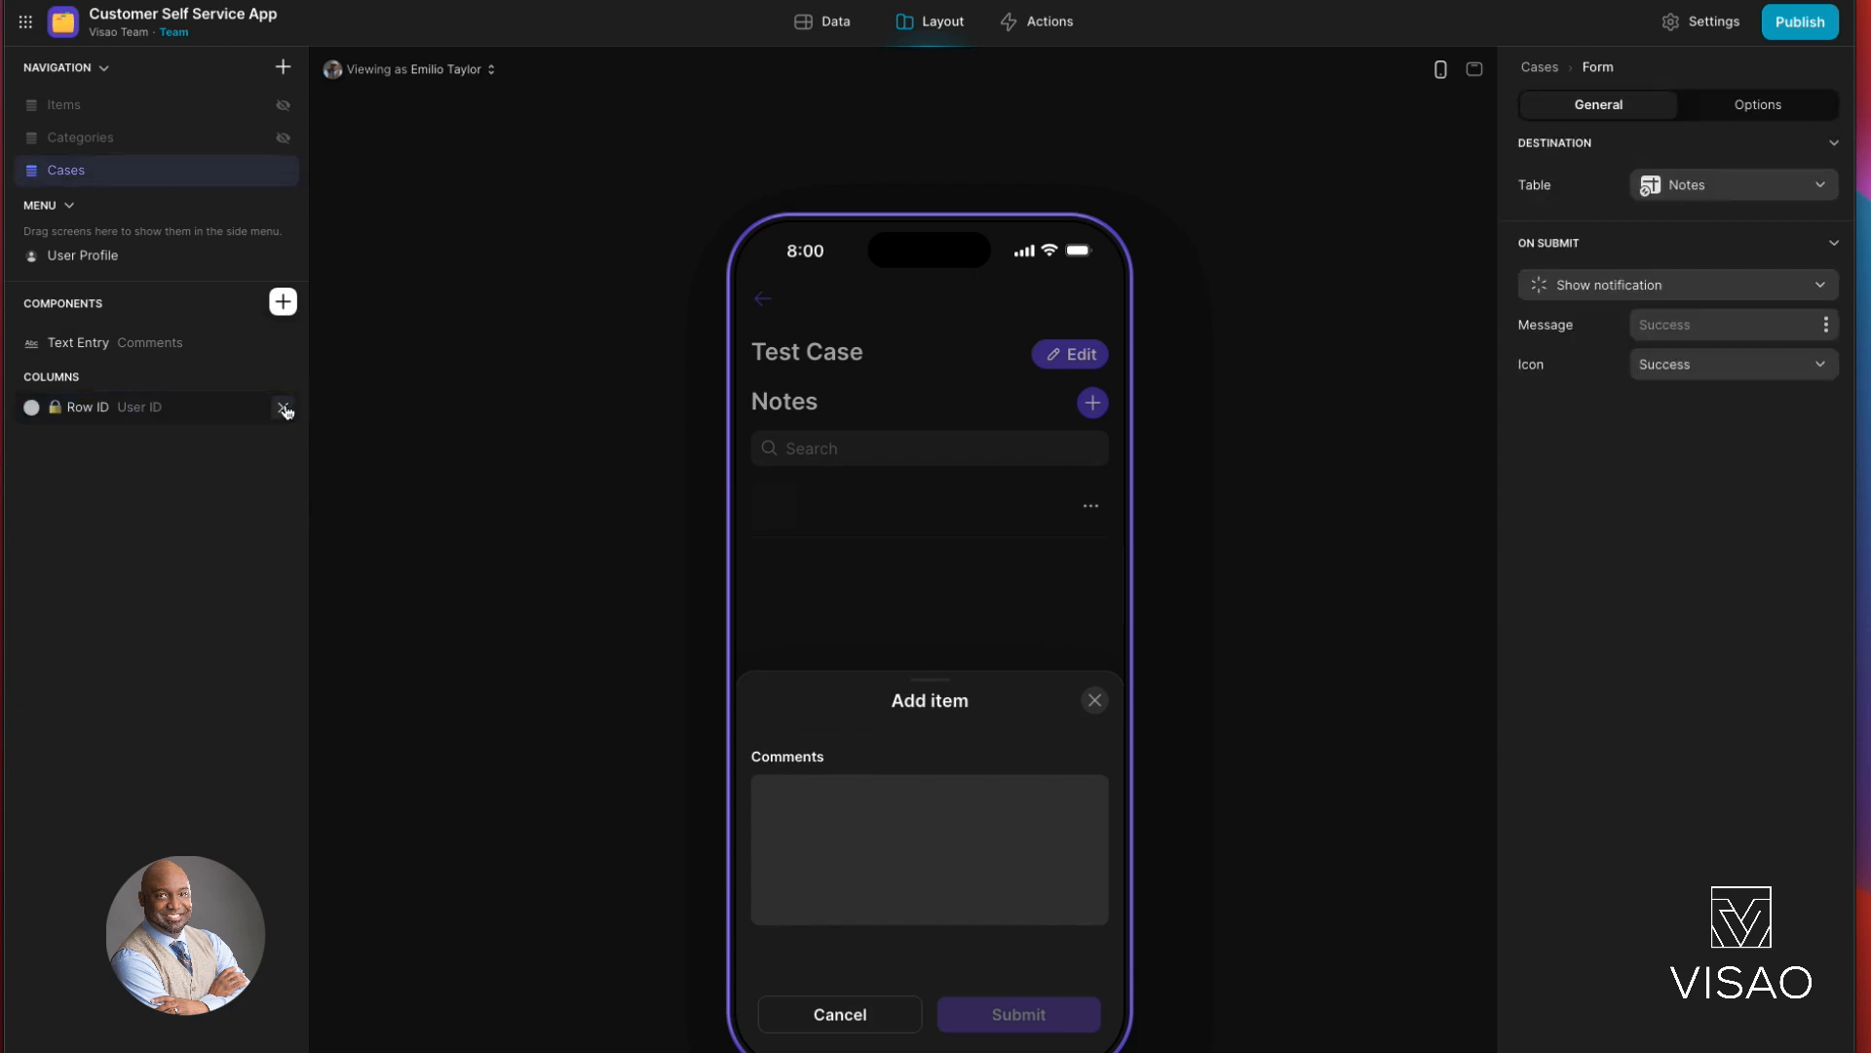
Step: Add the current case screen's Row ID to the note form and write it to the Case ID column
left_click(283, 303)
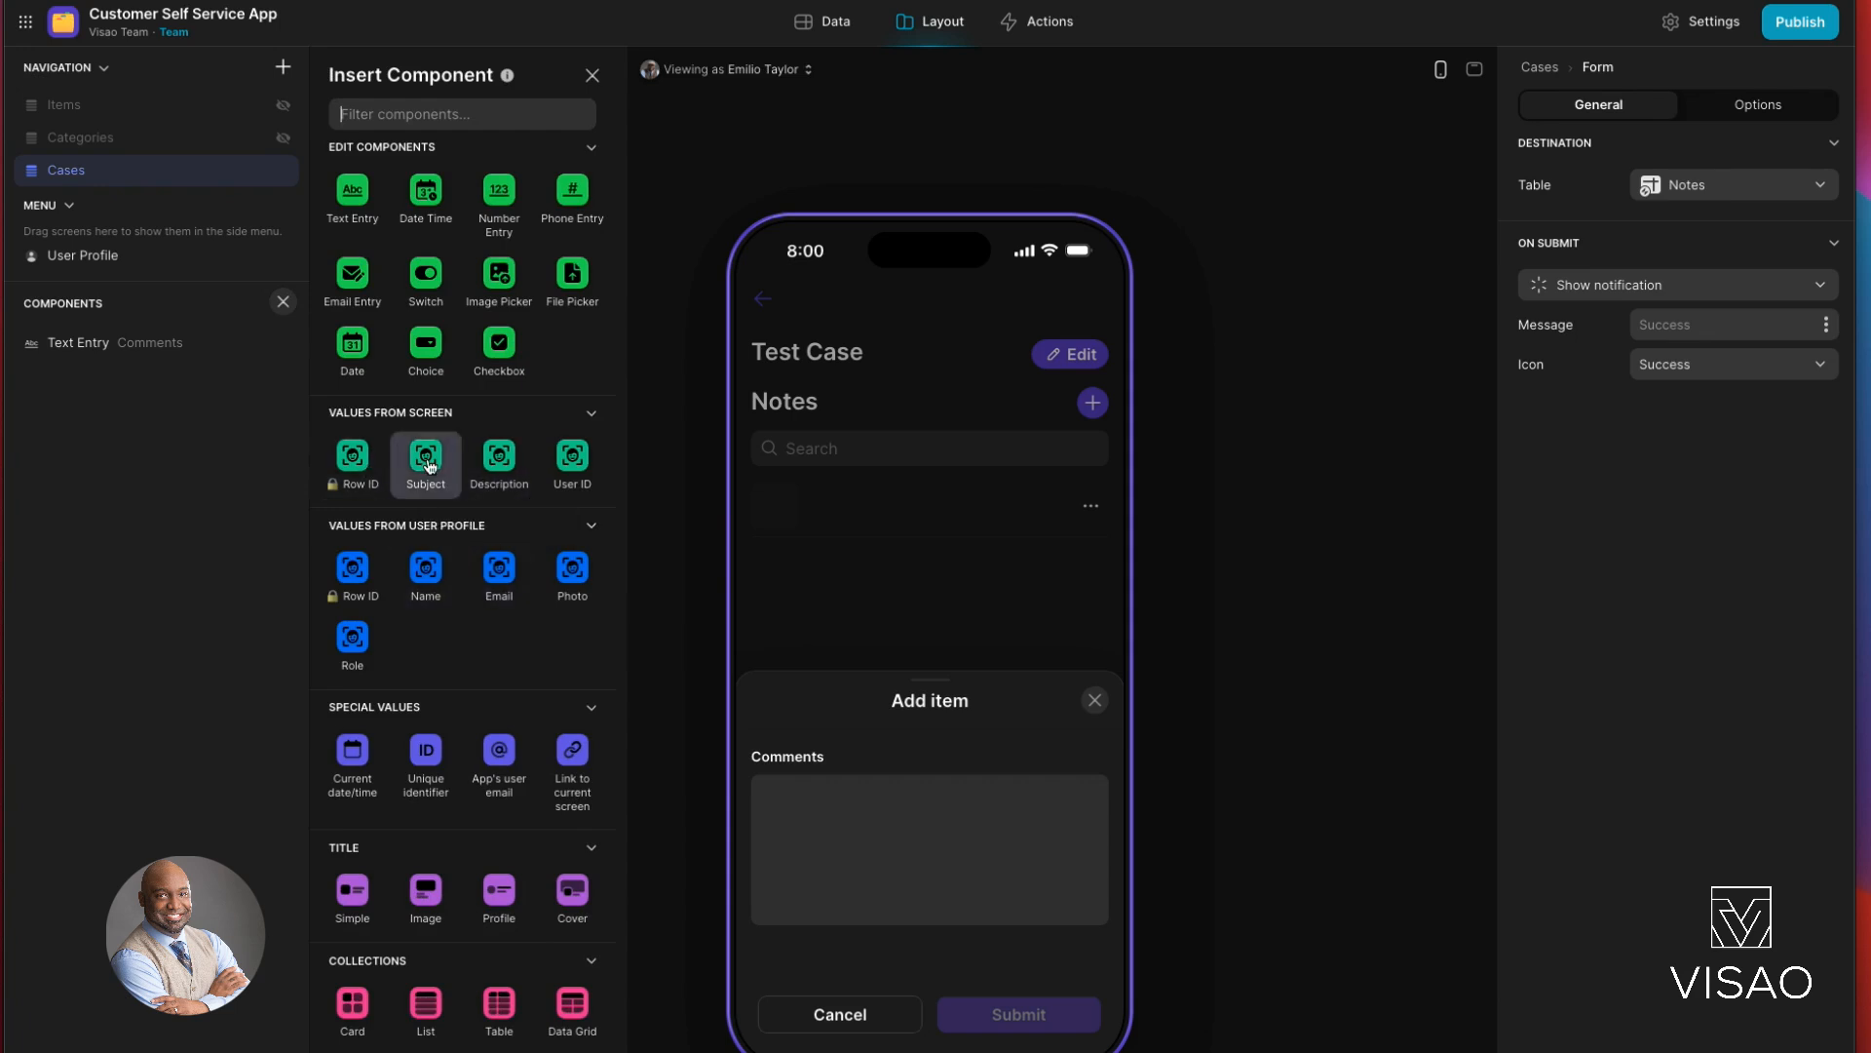
left_click(357, 460)
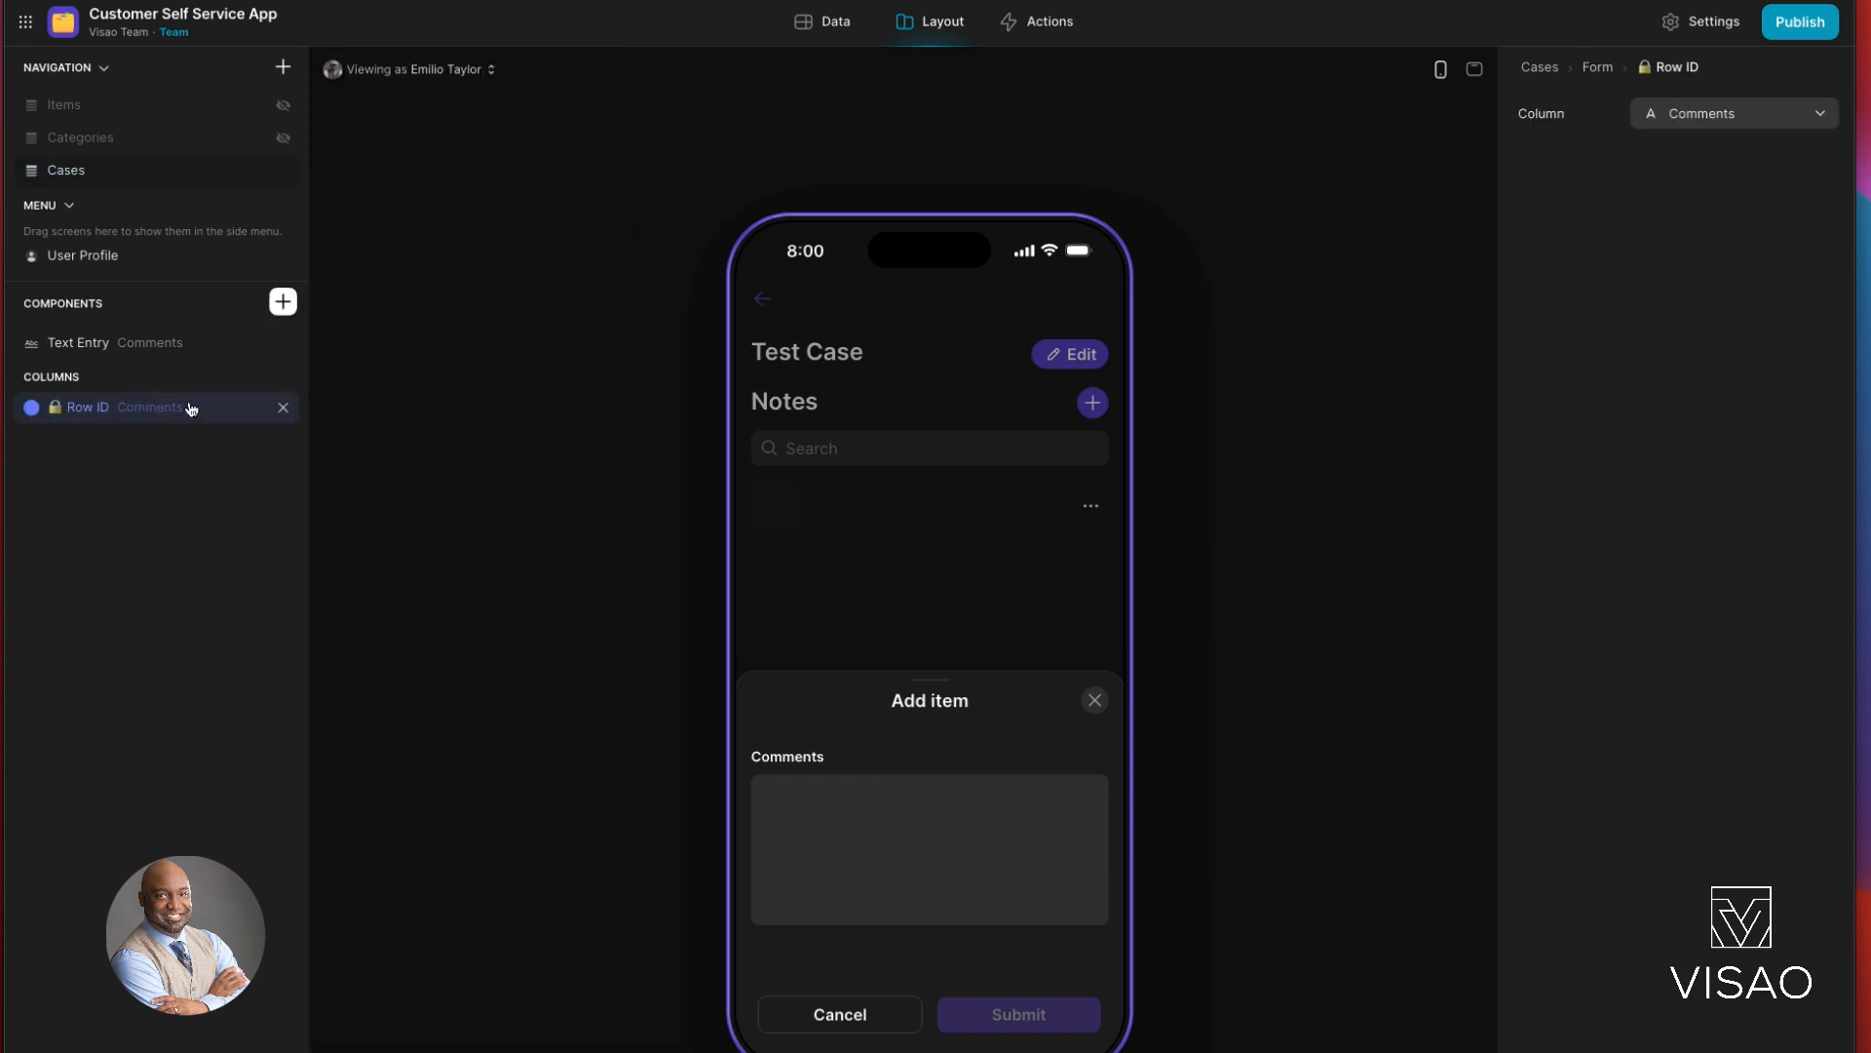
left_click(1731, 119)
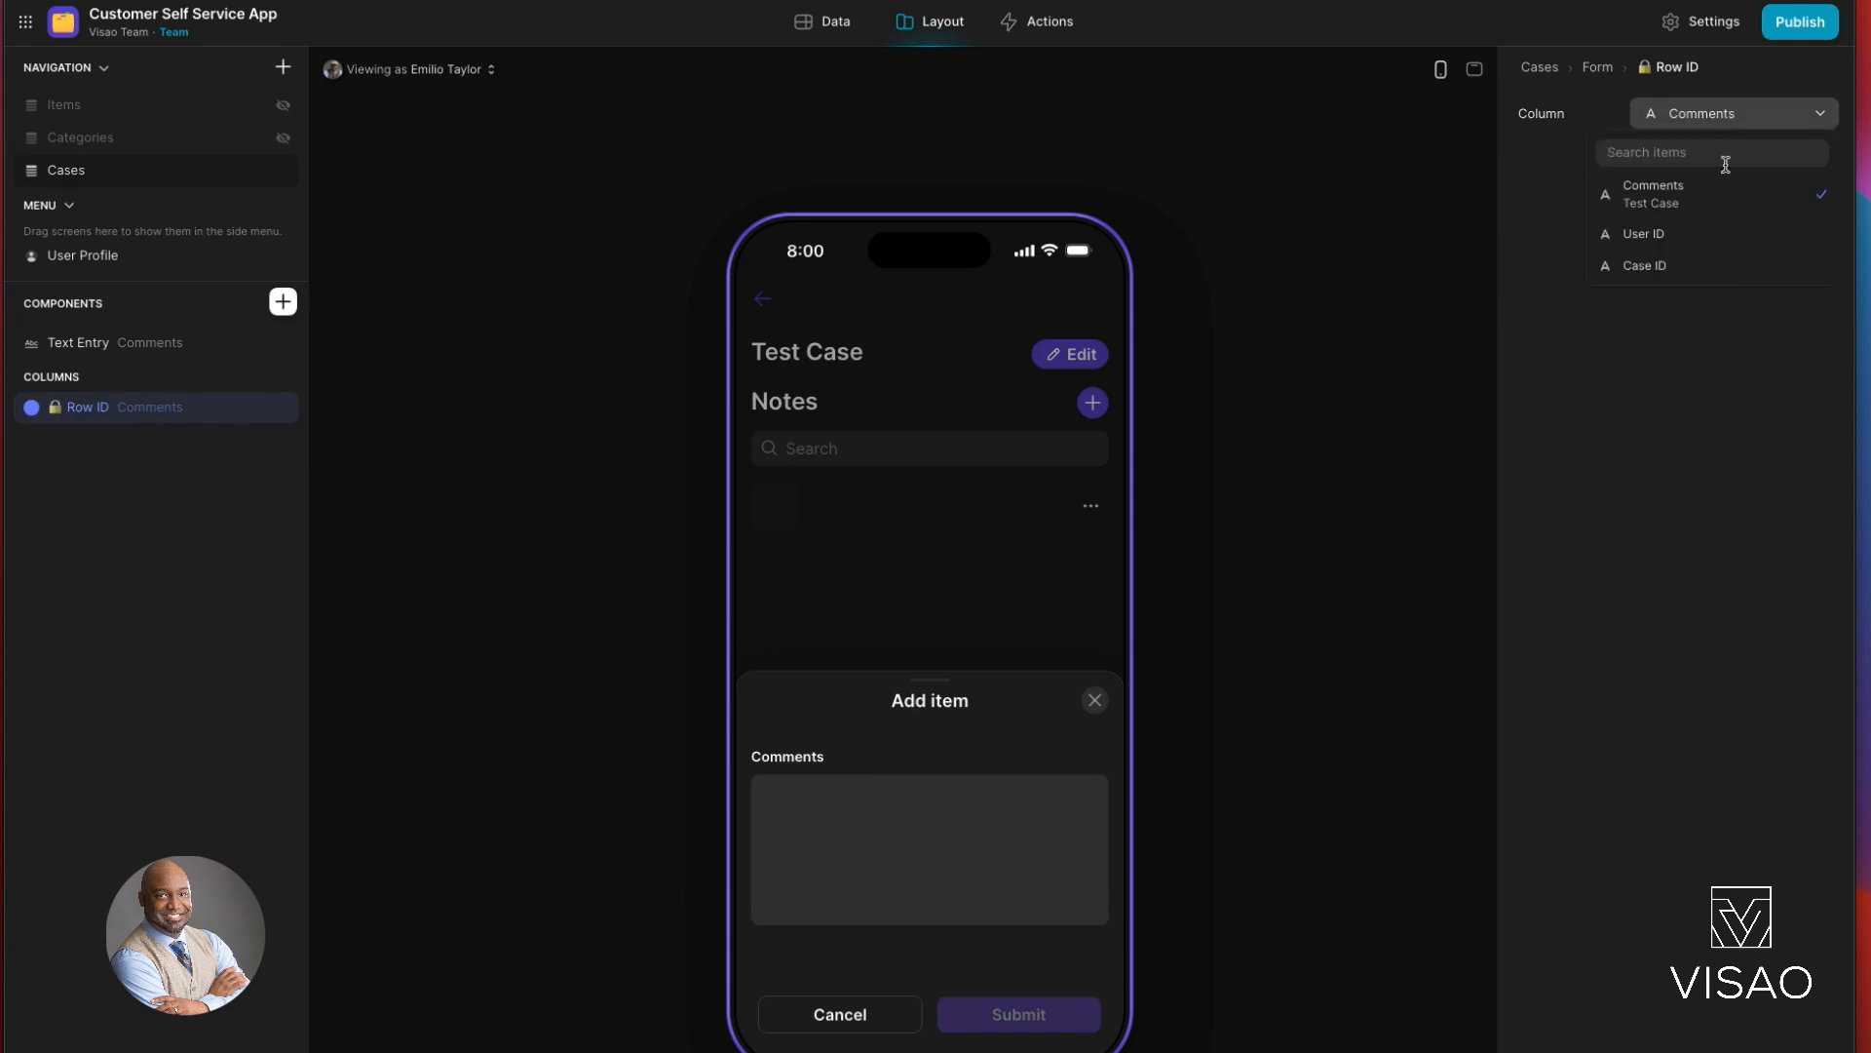
left_click(1721, 274)
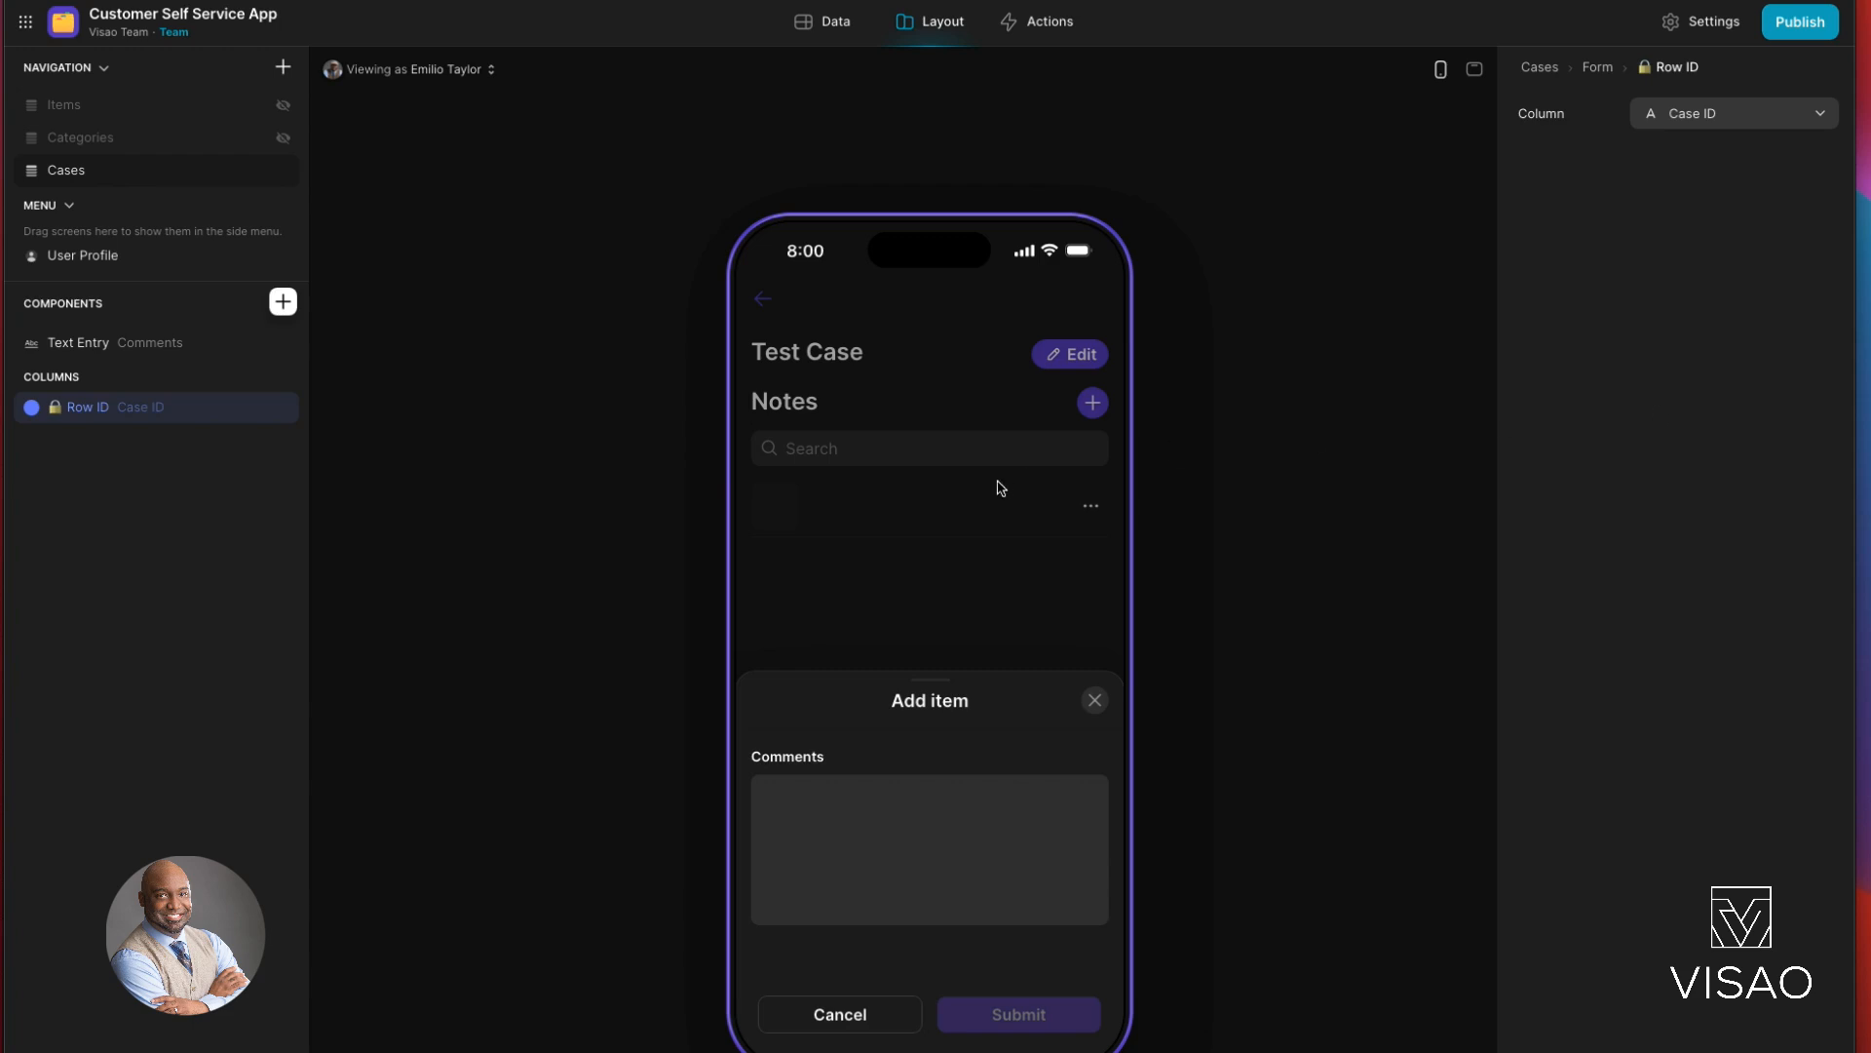
Step: Add the user profile's Row ID to the note form and write it to the User ID column
left_click(282, 303)
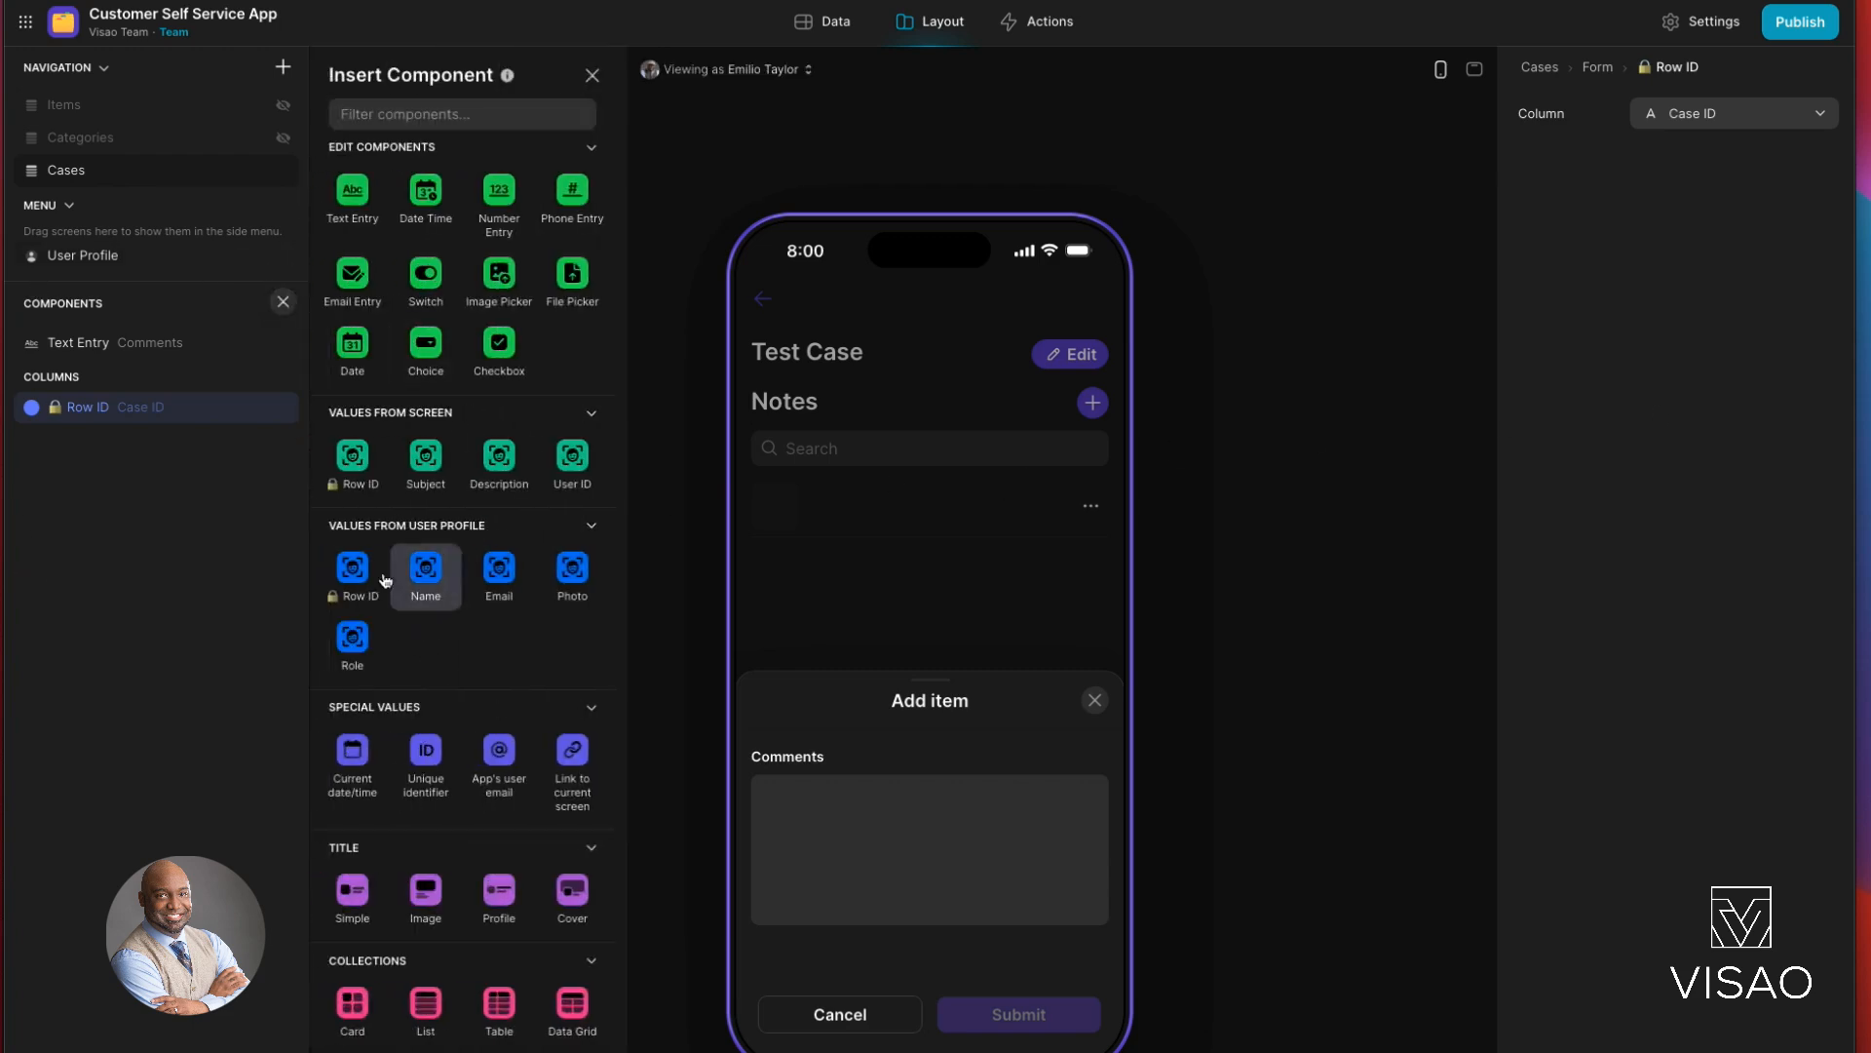
left_click(352, 567)
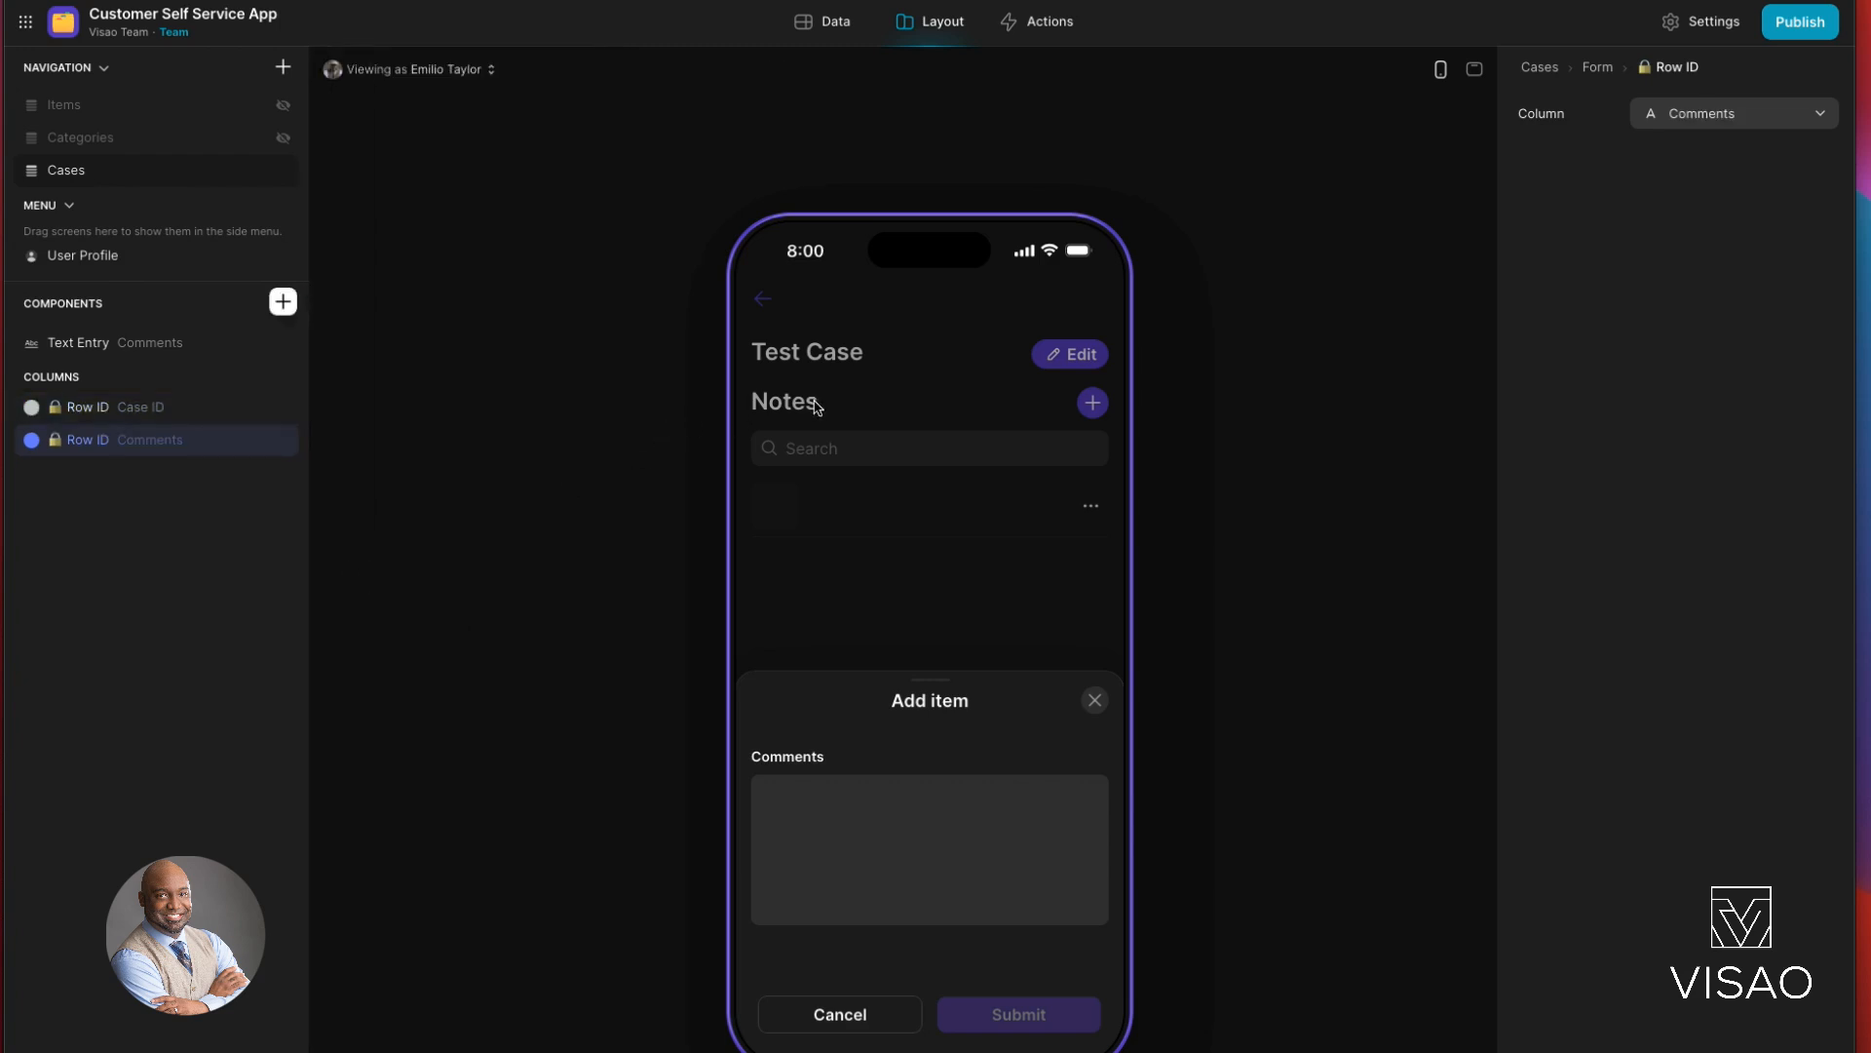
left_click(1756, 115)
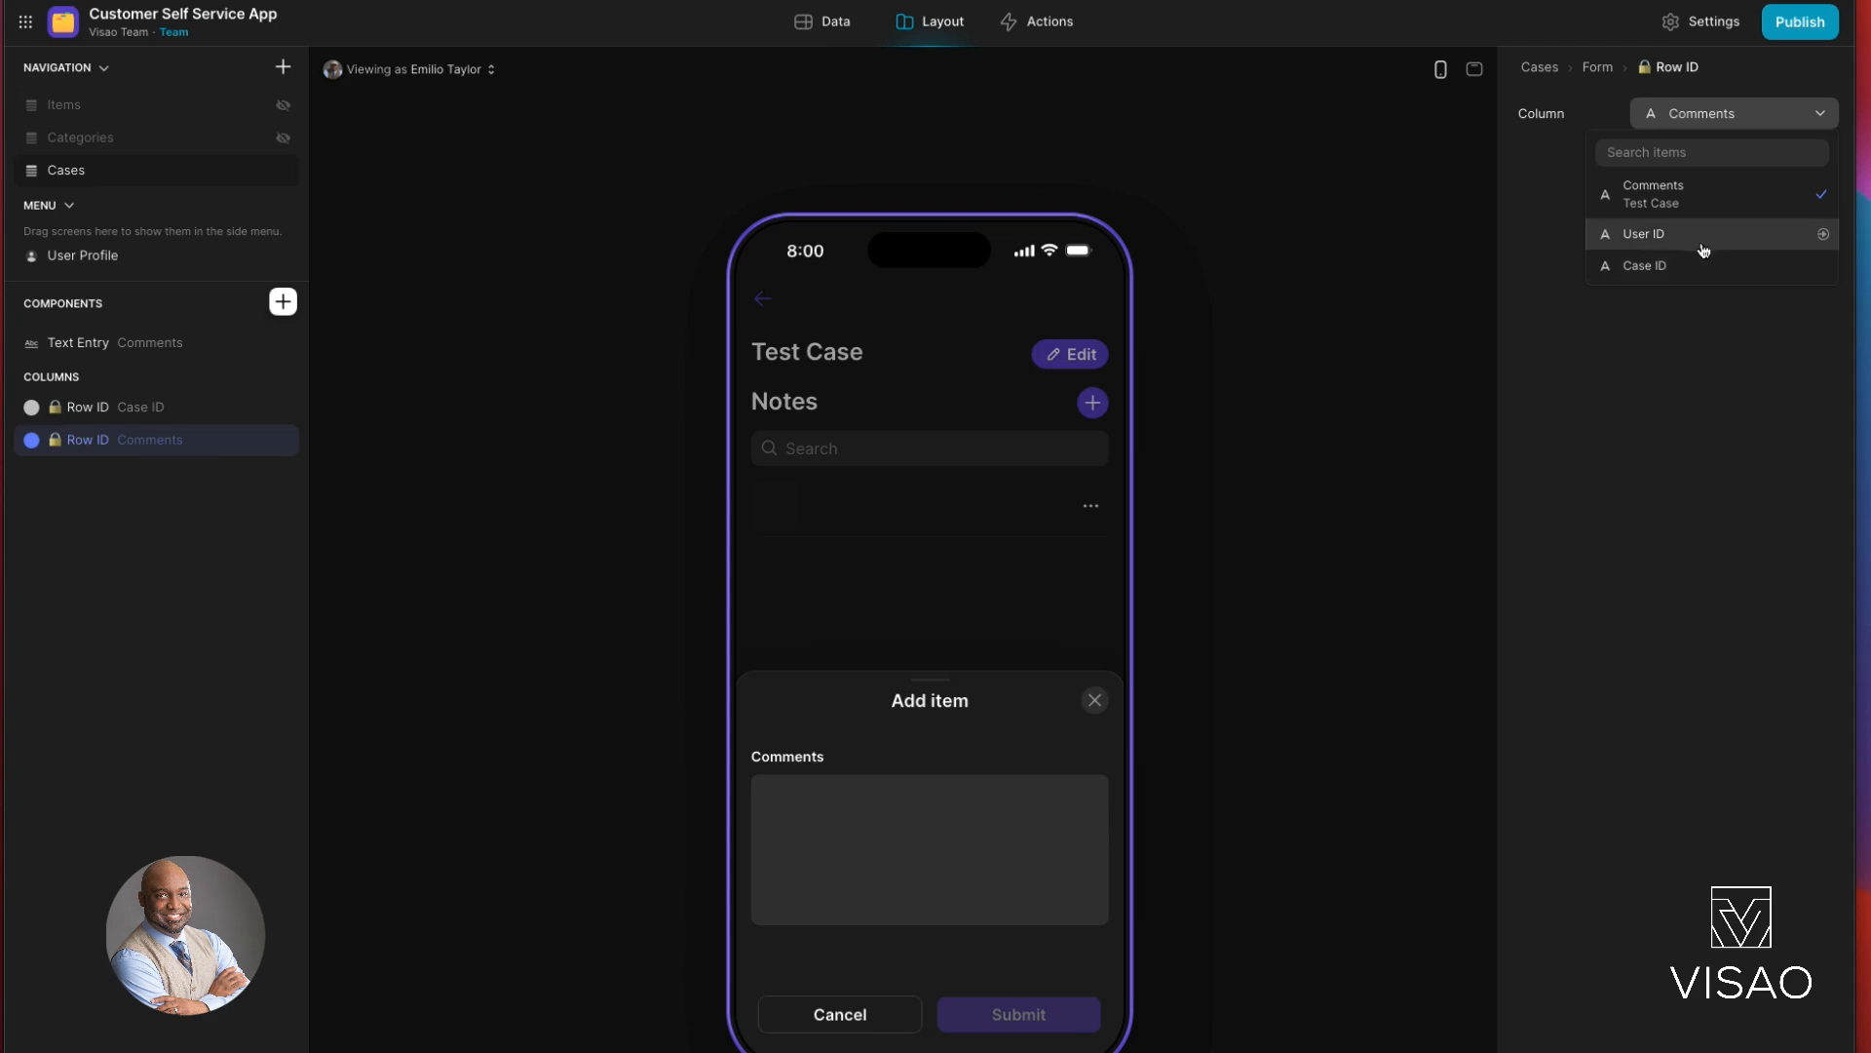
left_click(1701, 241)
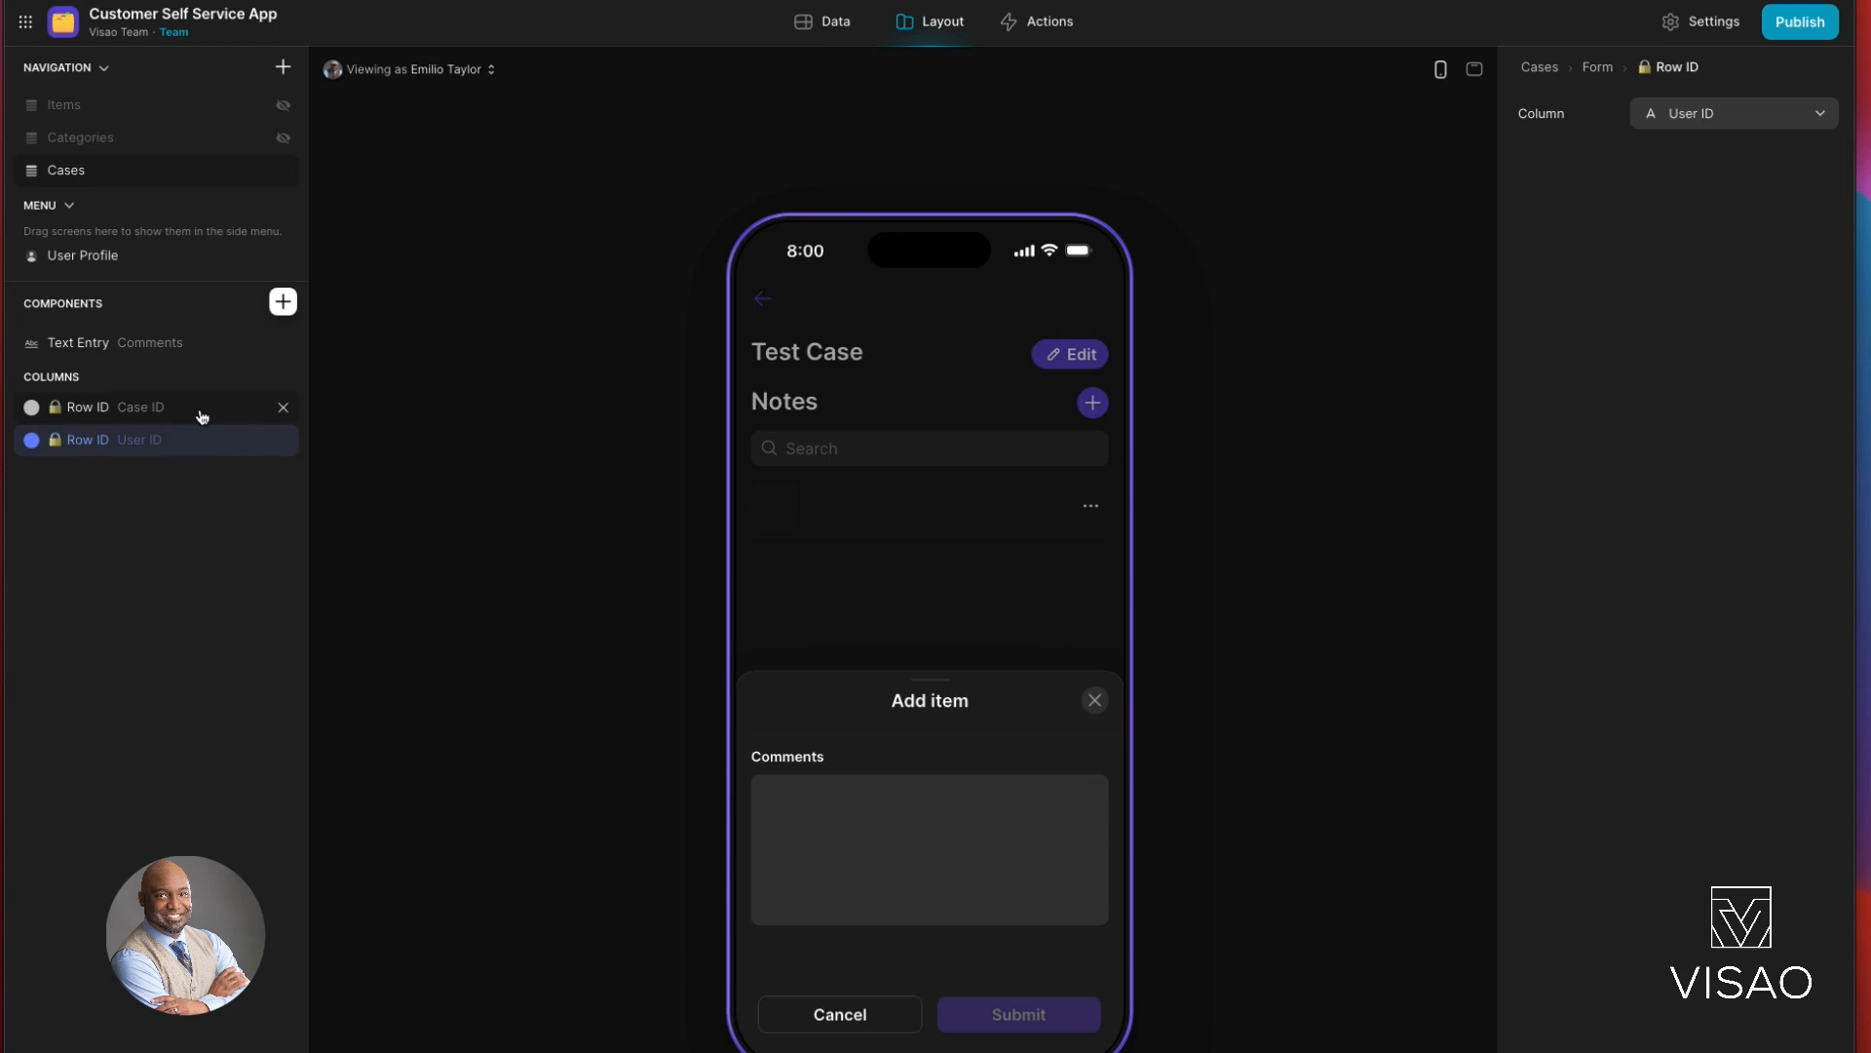
Step: Submit a new note on the Test Case with the comment Test Notes Here
left_click(797, 838)
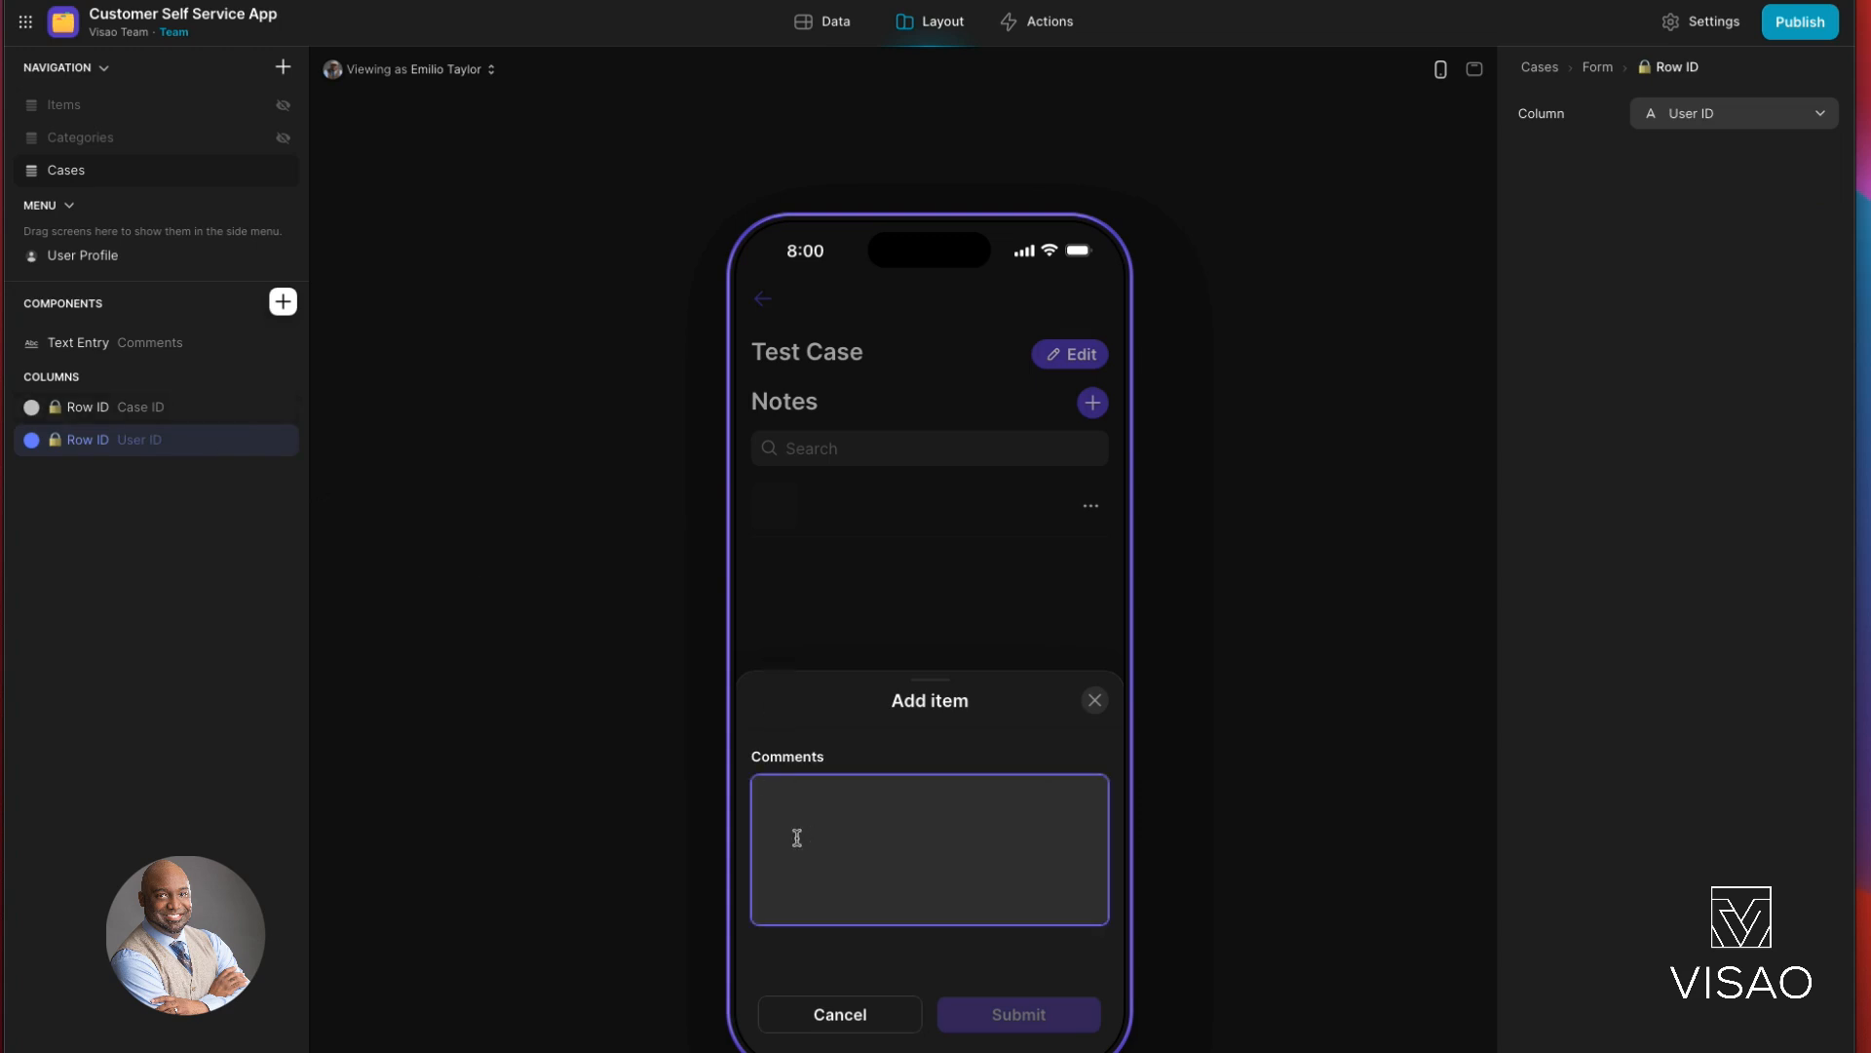
type("Te")
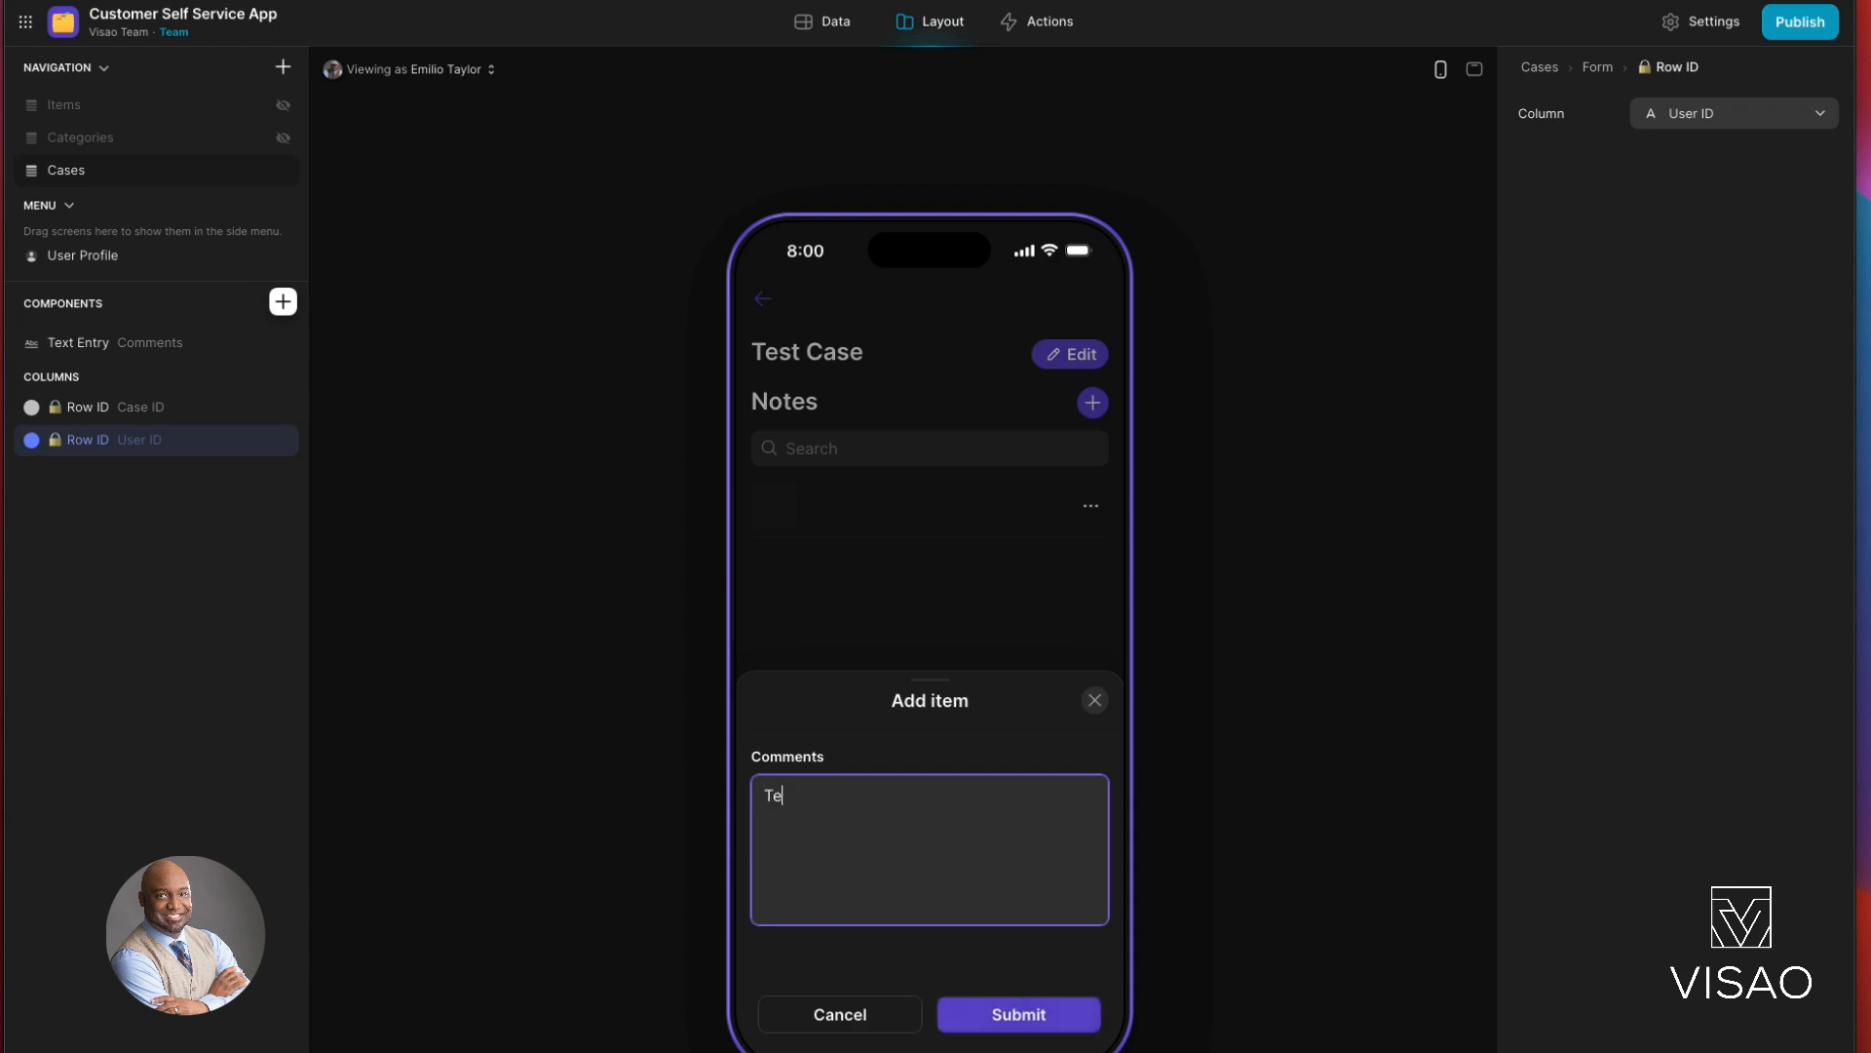
type("st Notes Here")
left_click(1014, 1017)
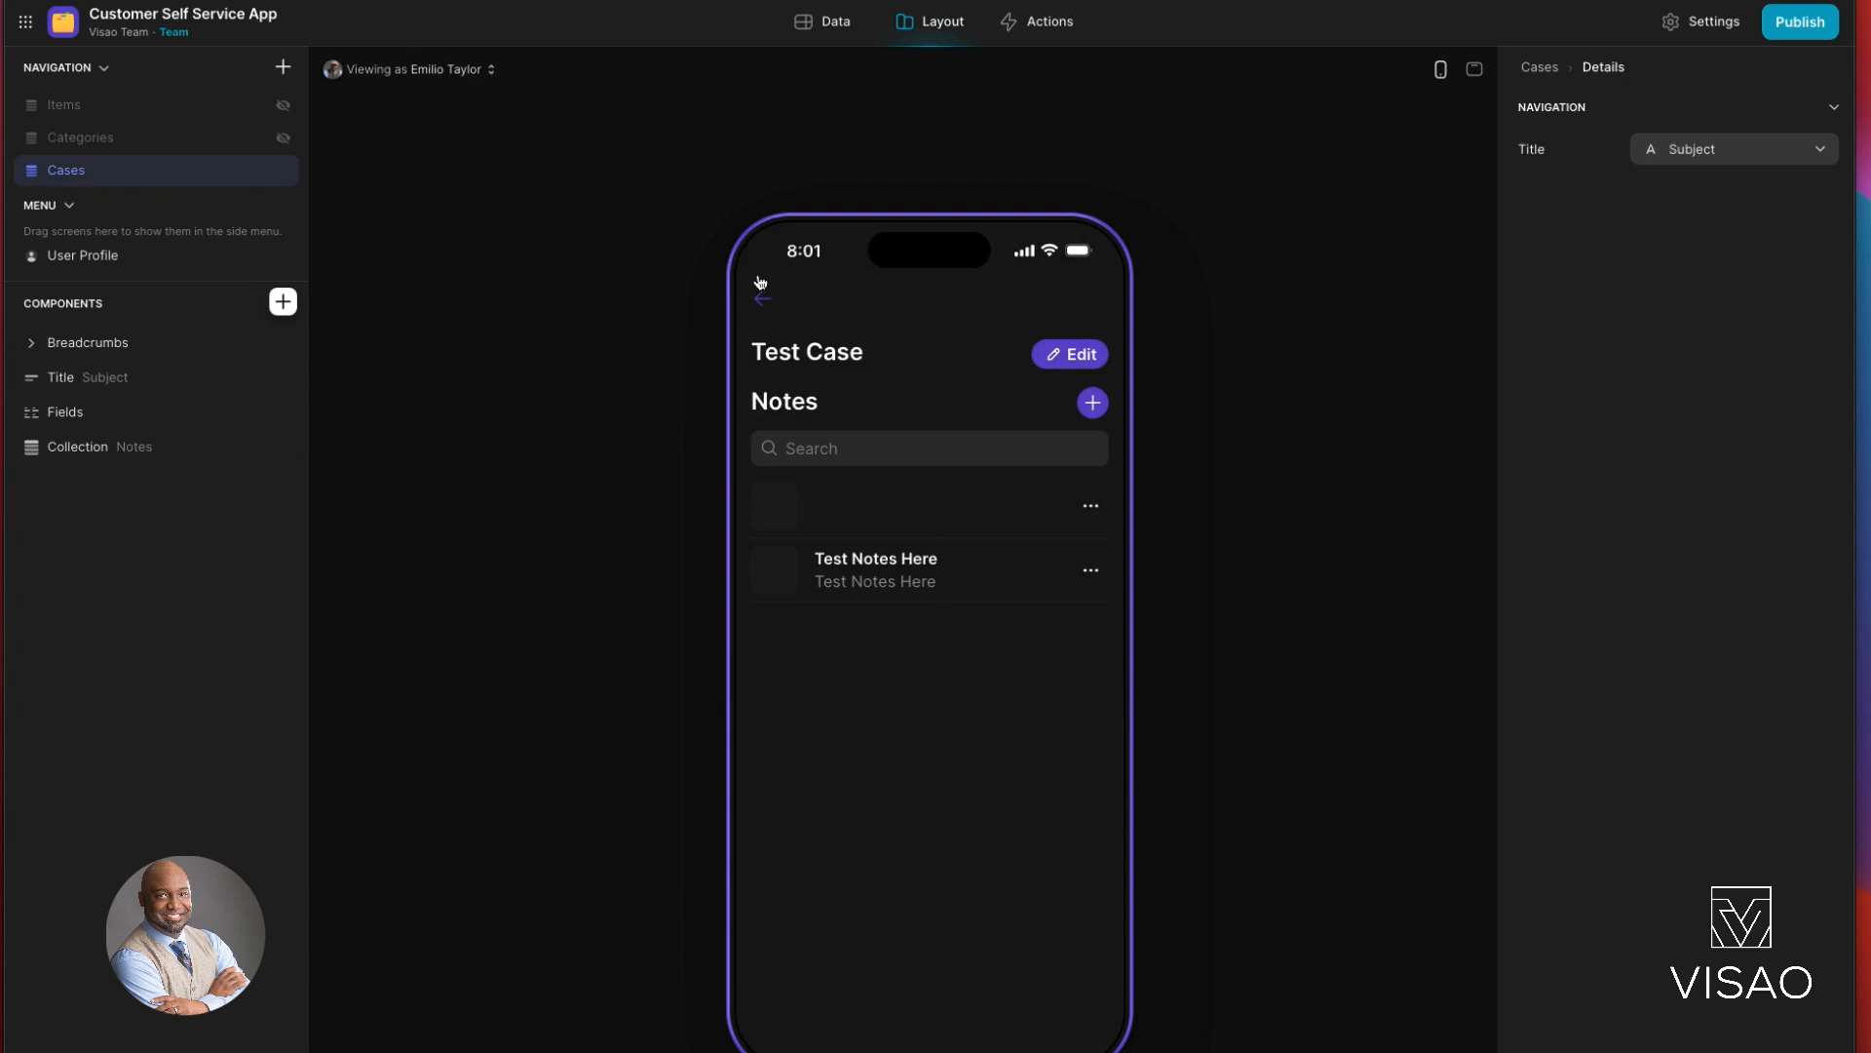
Step: Delete the blank first row from the Notes table
left_click(821, 25)
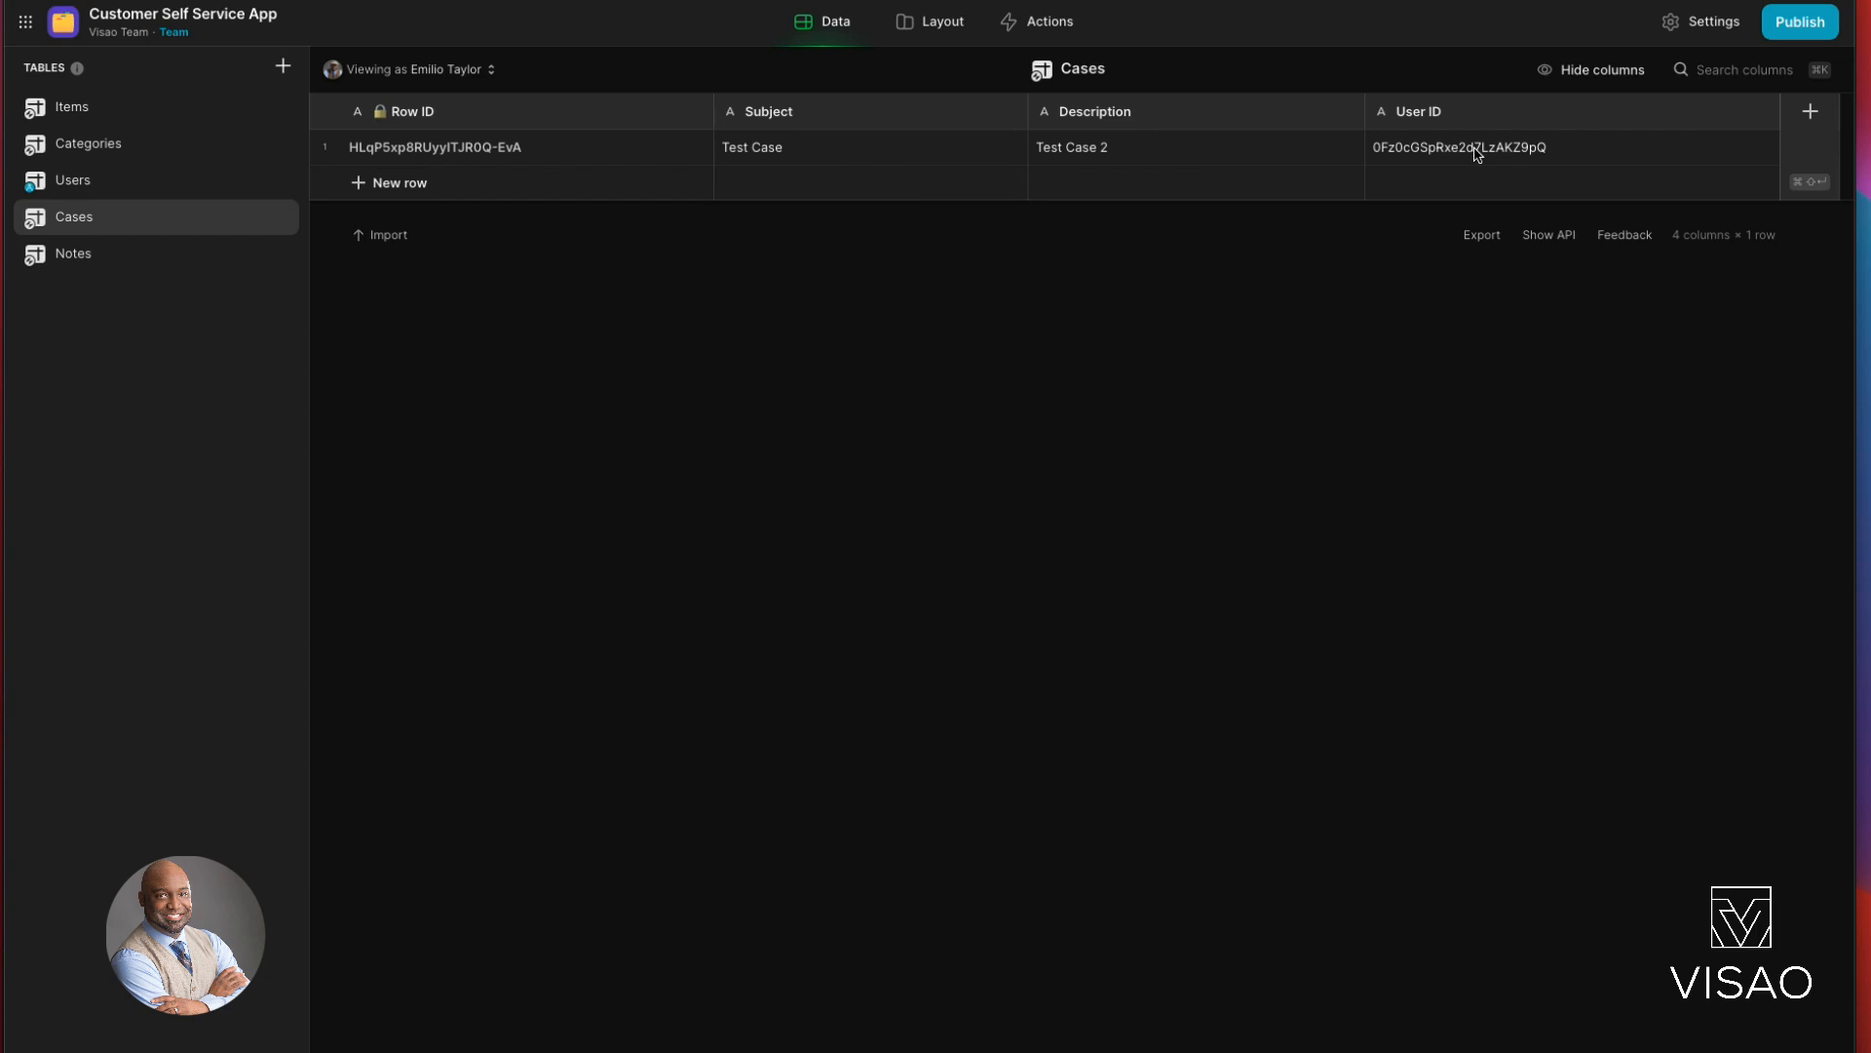
left_click(175, 253)
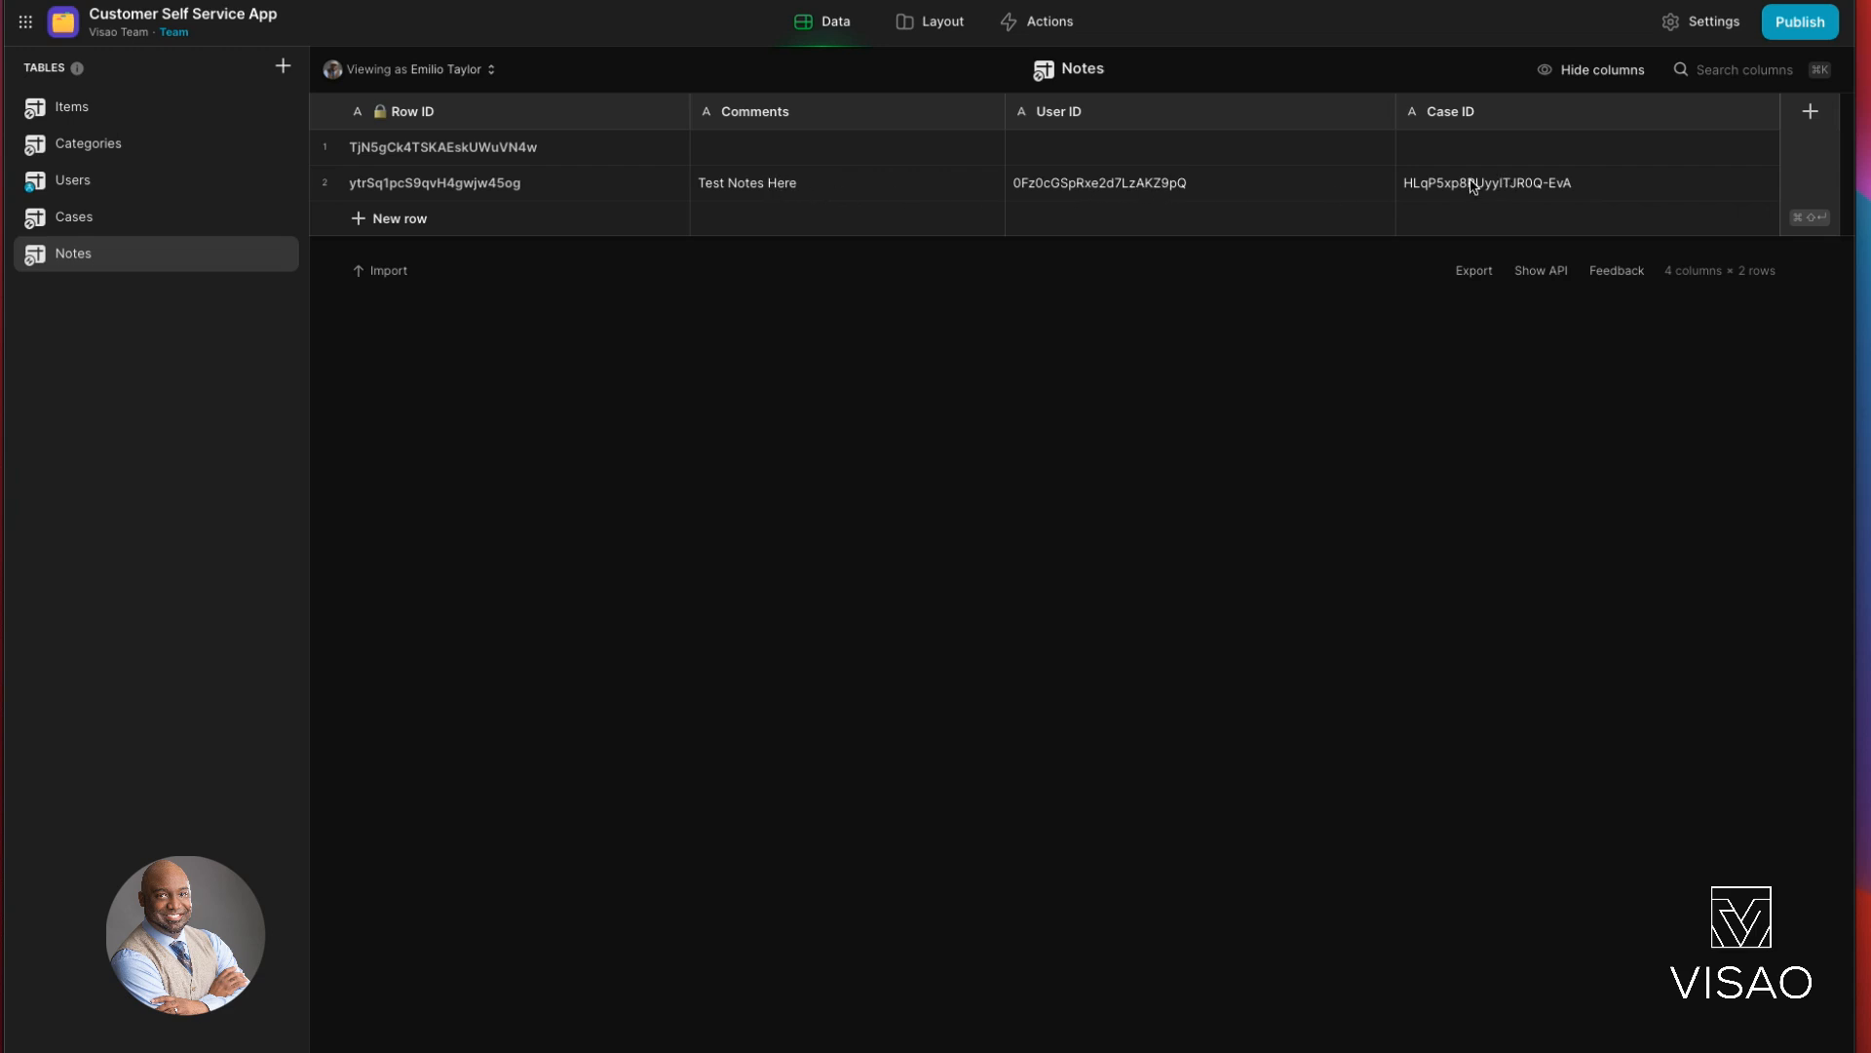
left_click(325, 148)
right_click(583, 146)
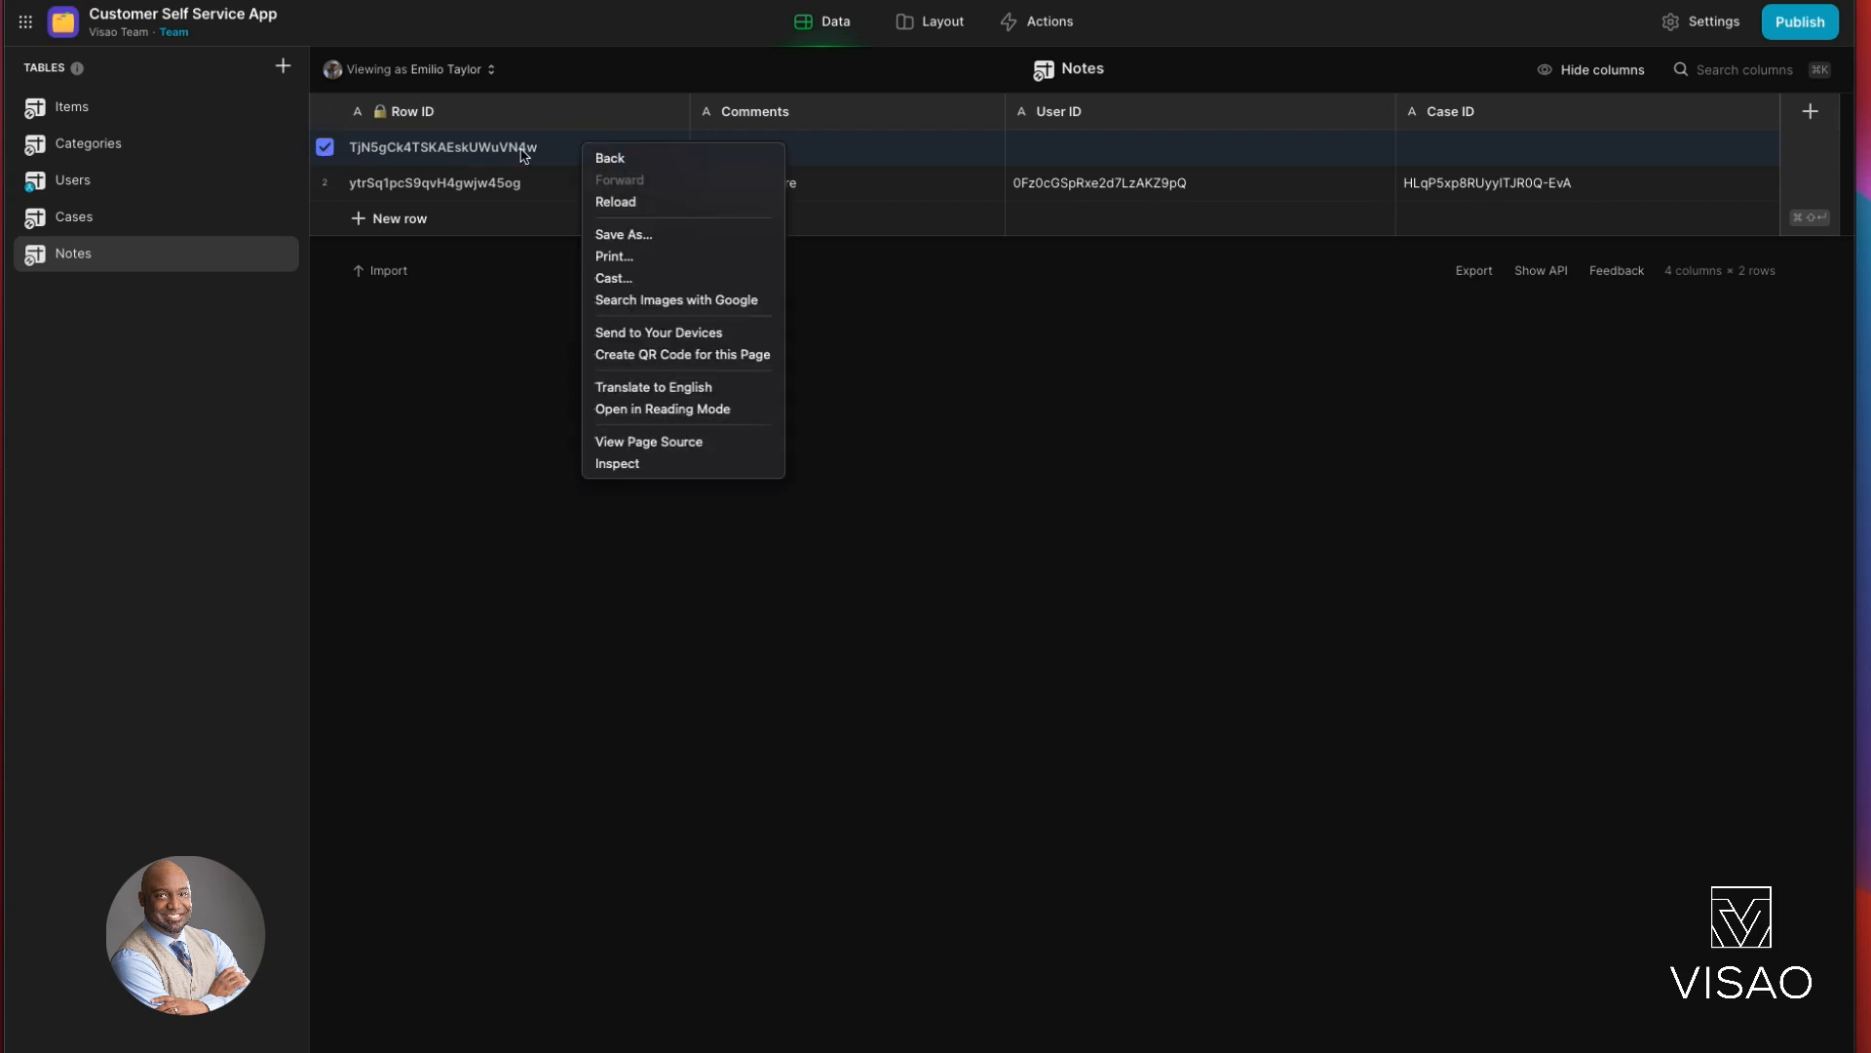
key("Escape")
key("Delete")
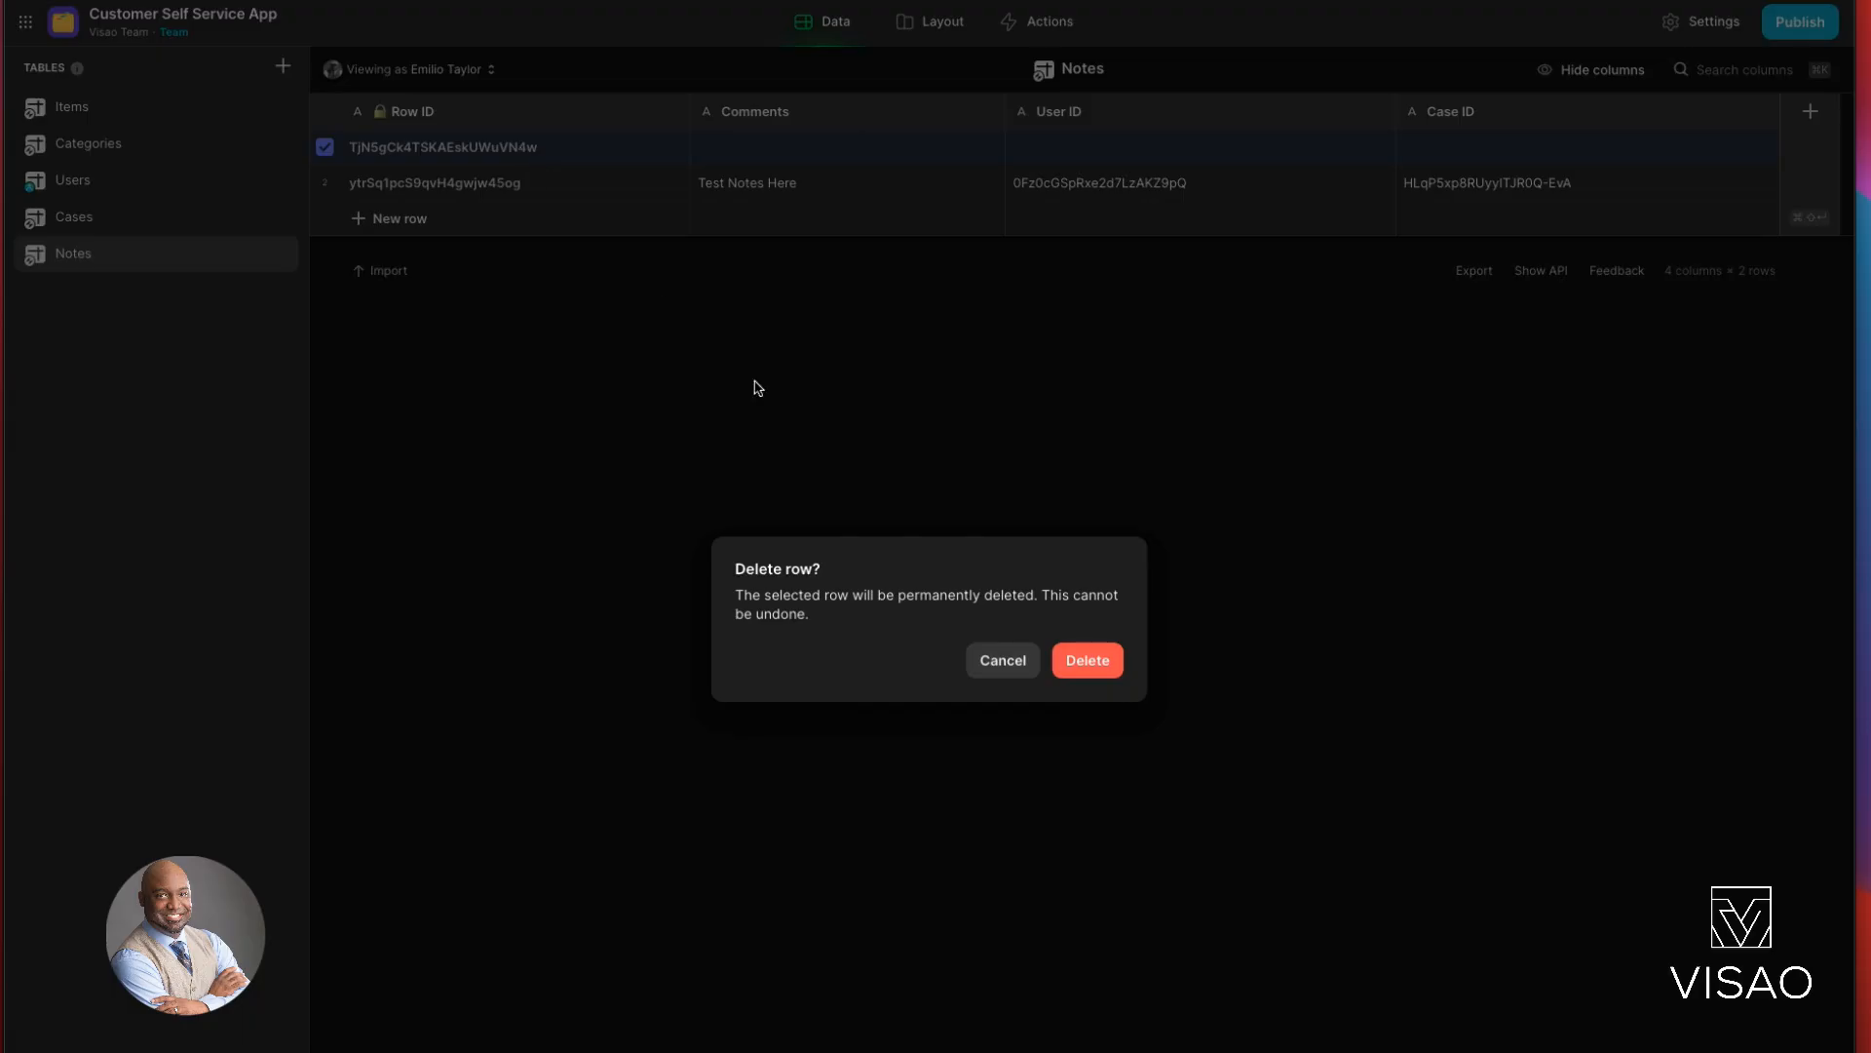
left_click(1092, 663)
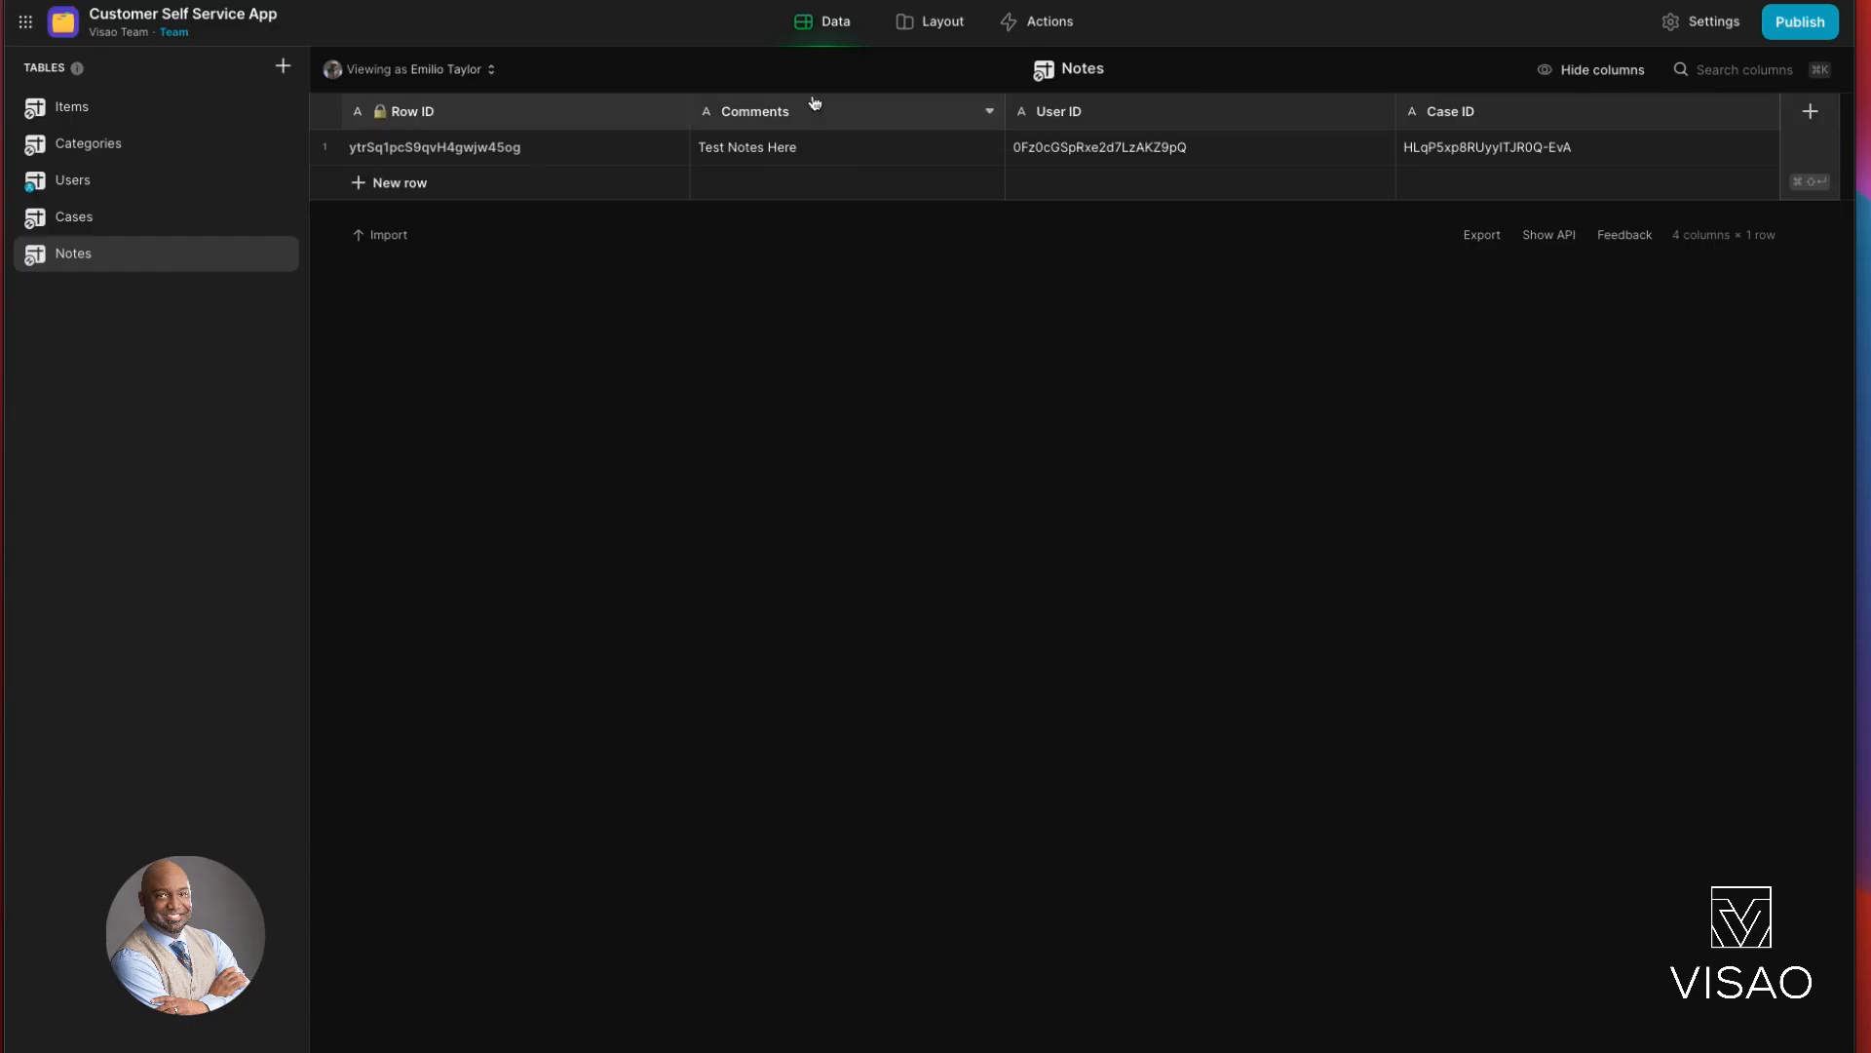
Step: Submit a second note on the Test Case from the app layout with the comment Test Note #2
left_click(927, 24)
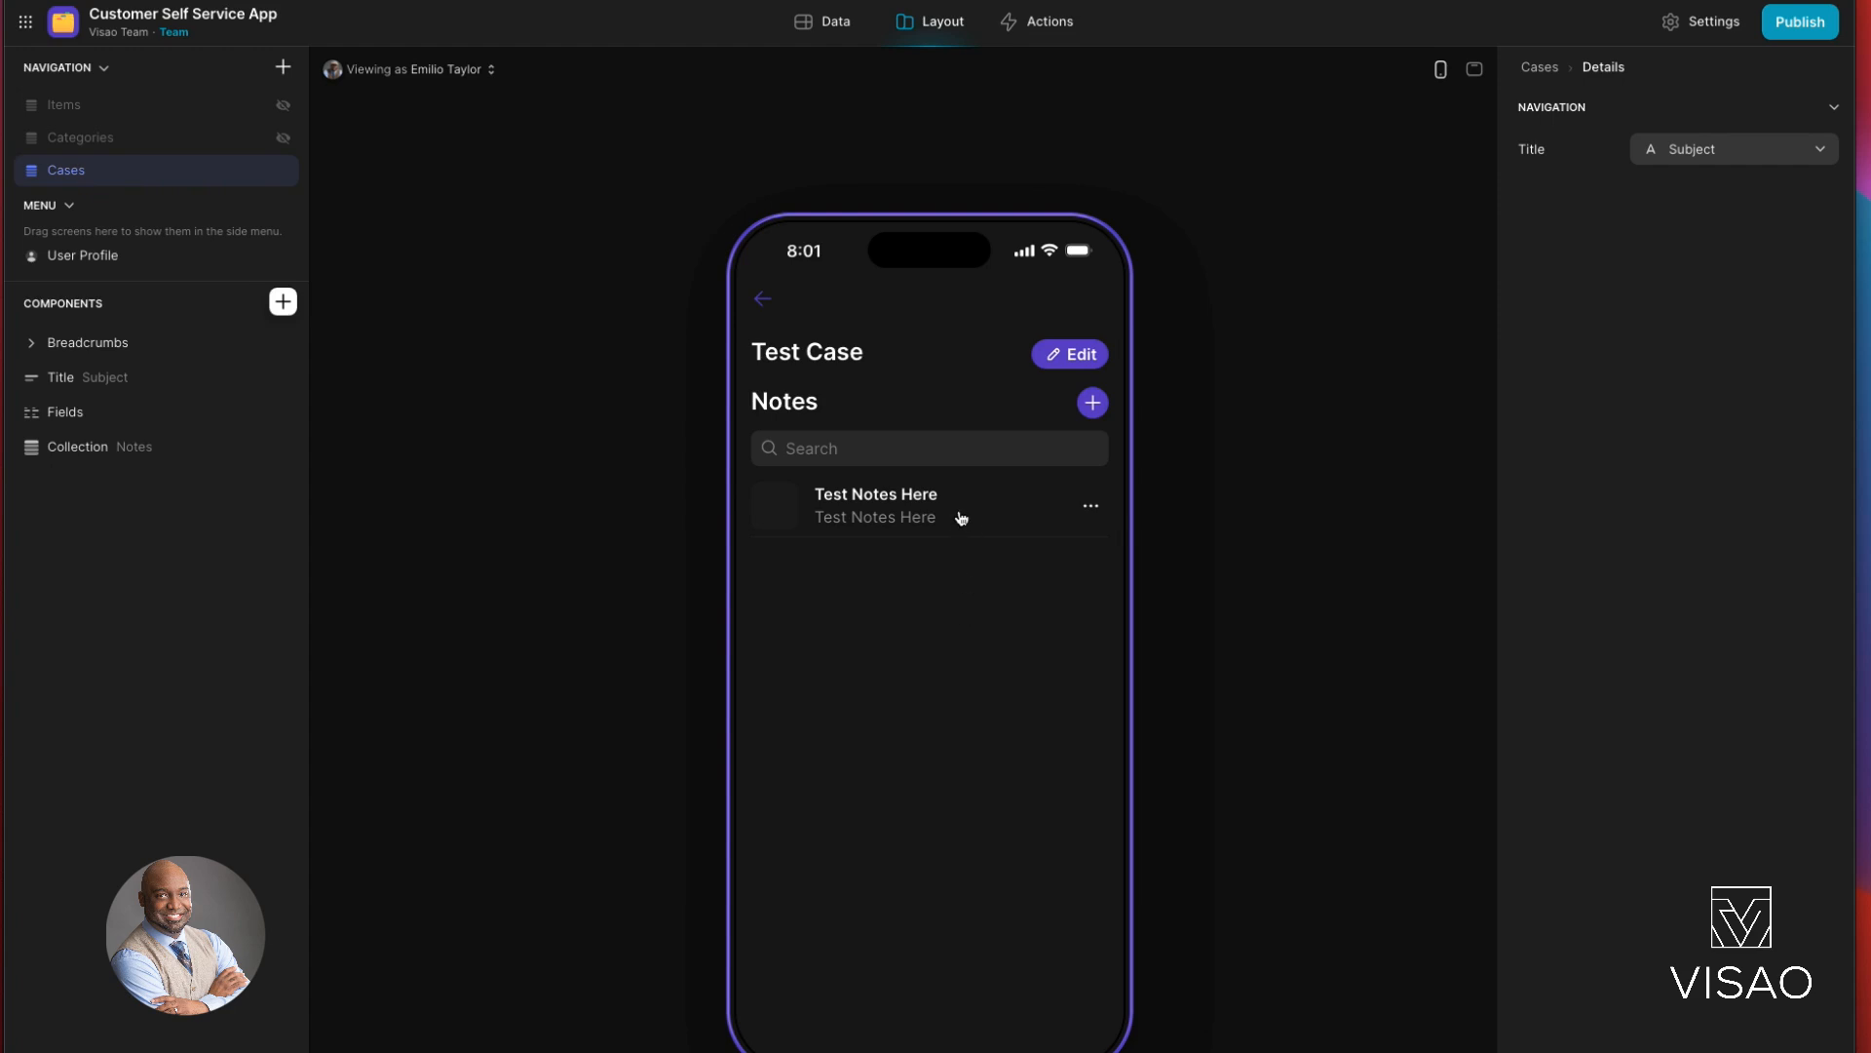
left_click(1092, 402)
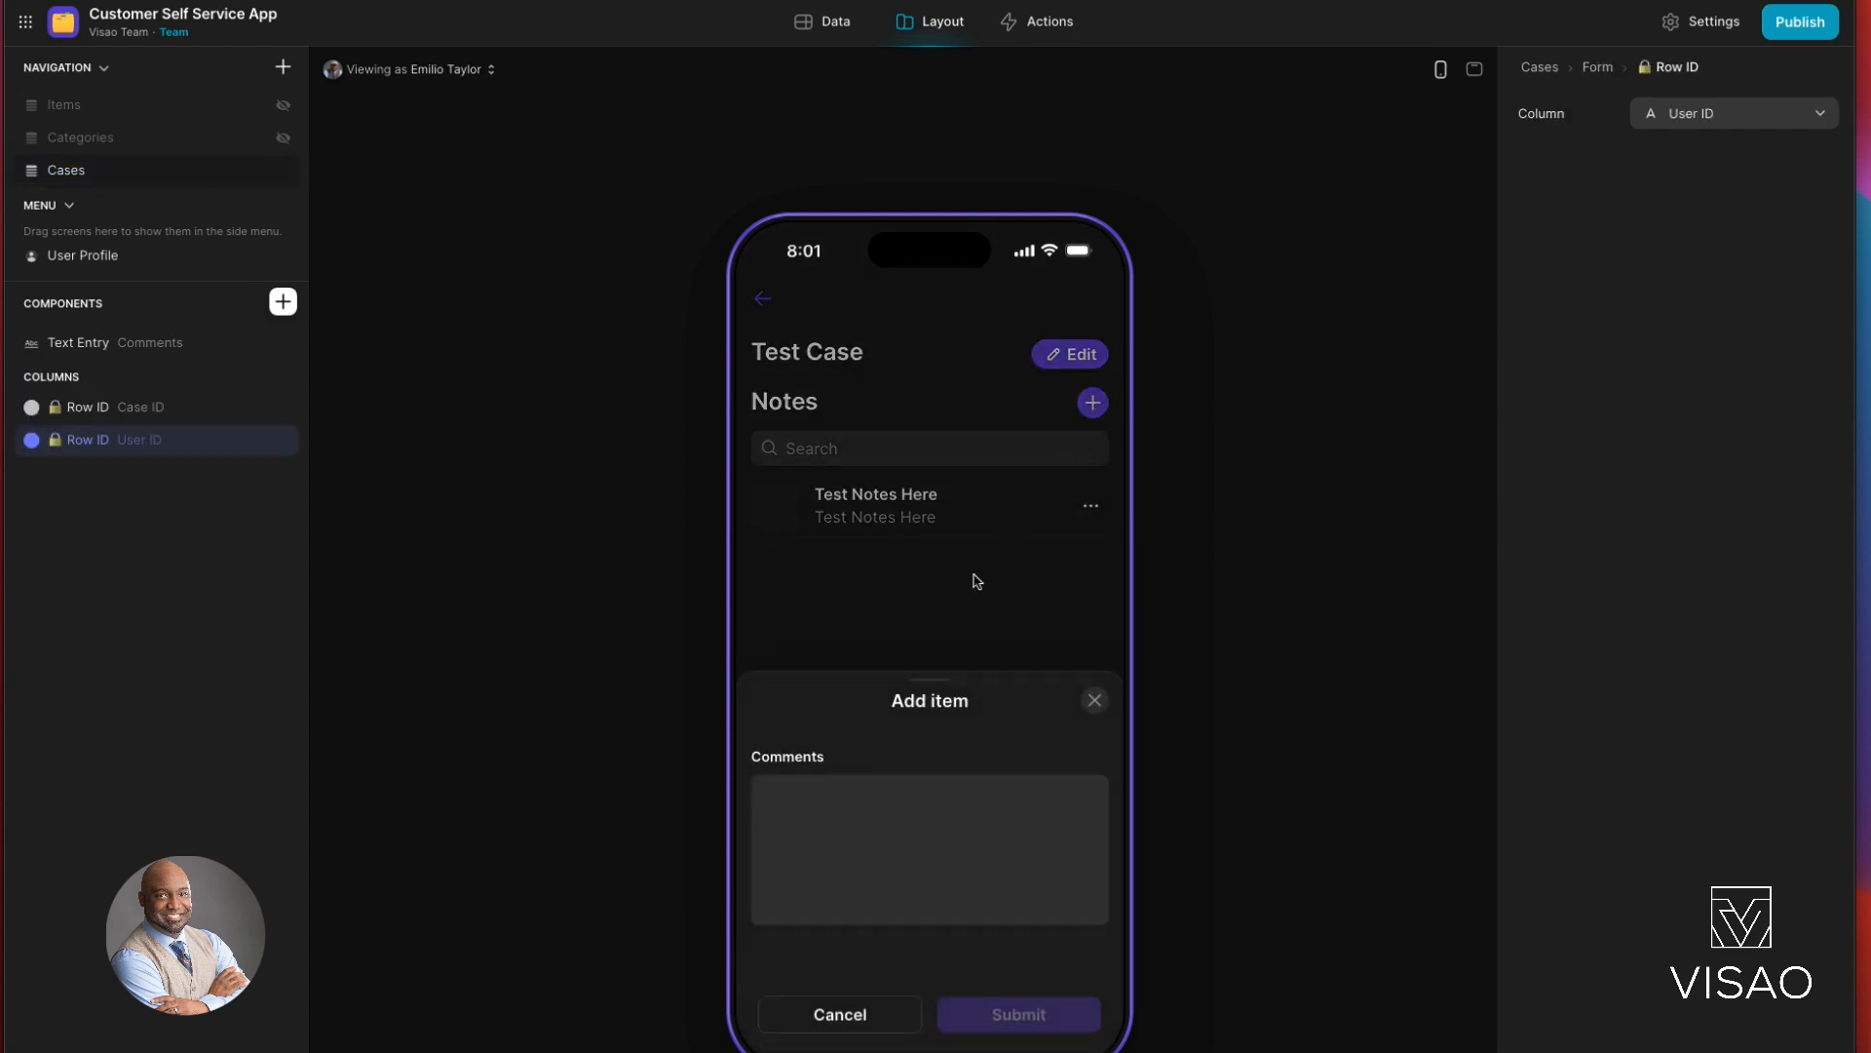
left_click(918, 840)
type("Test Note #2")
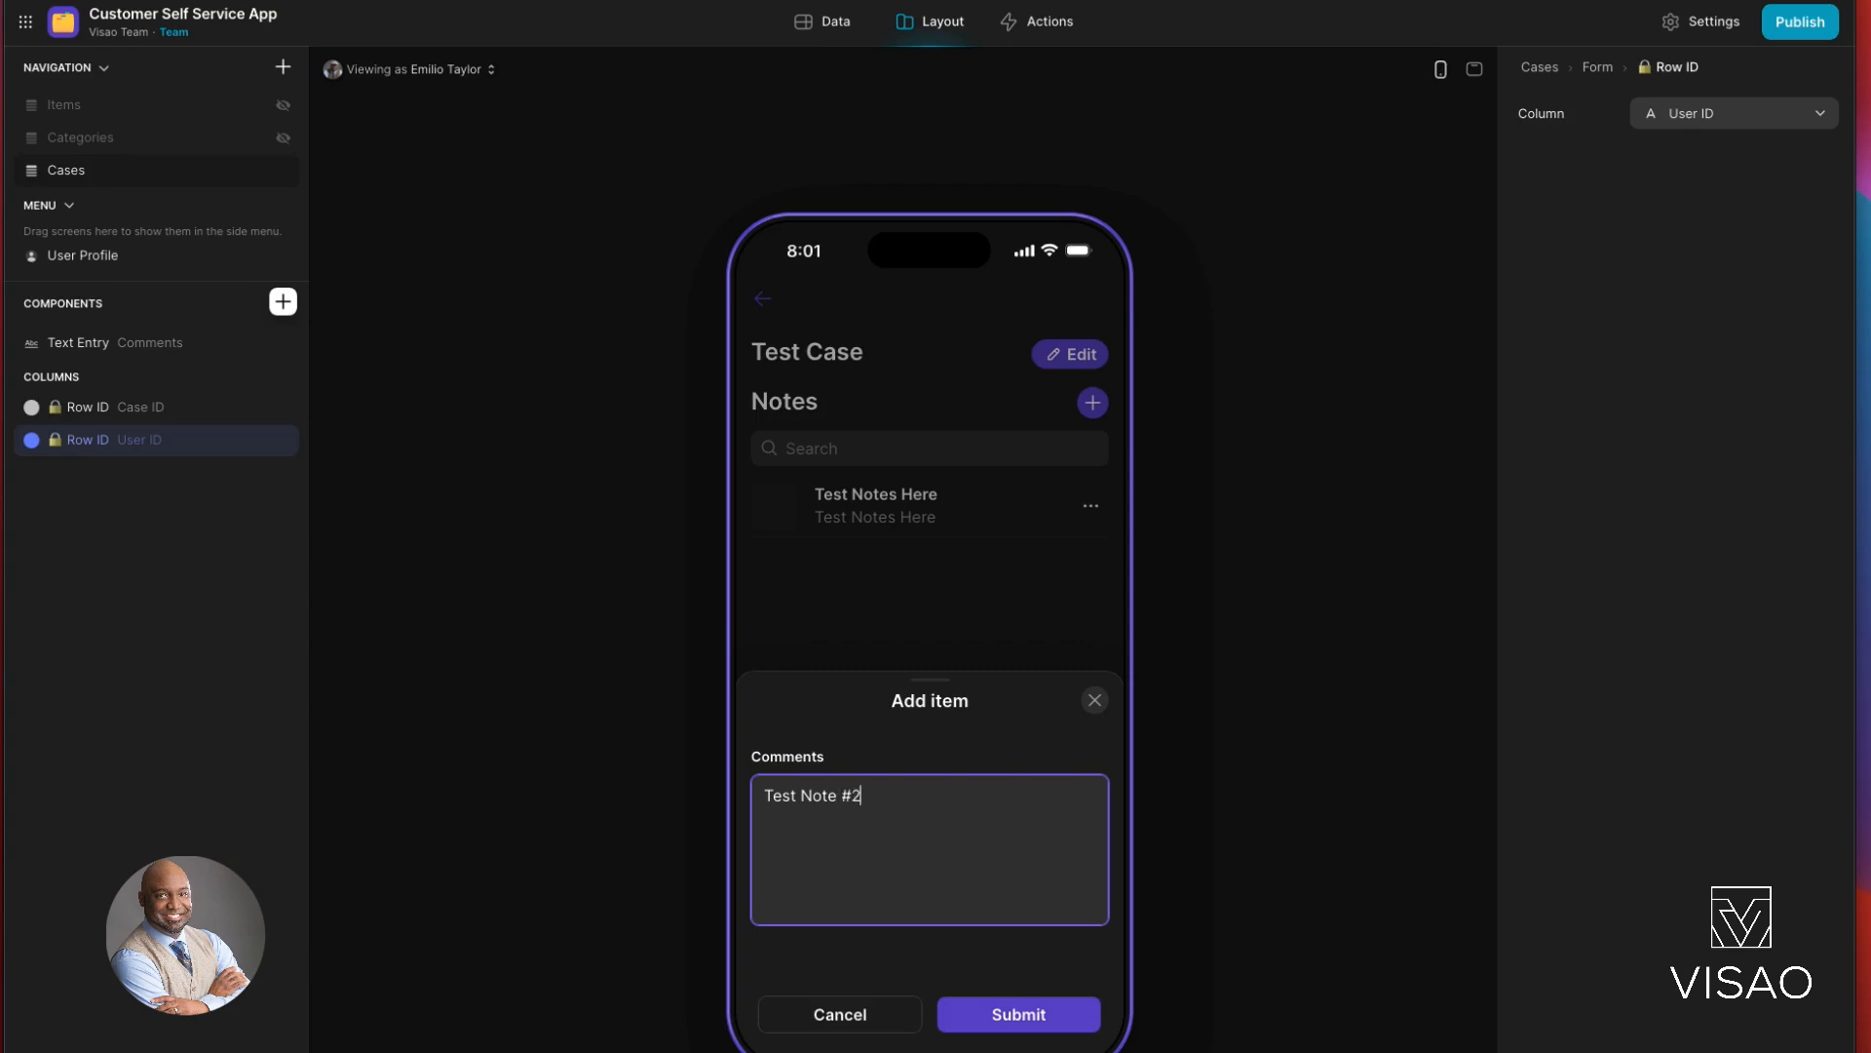
left_click(1039, 1019)
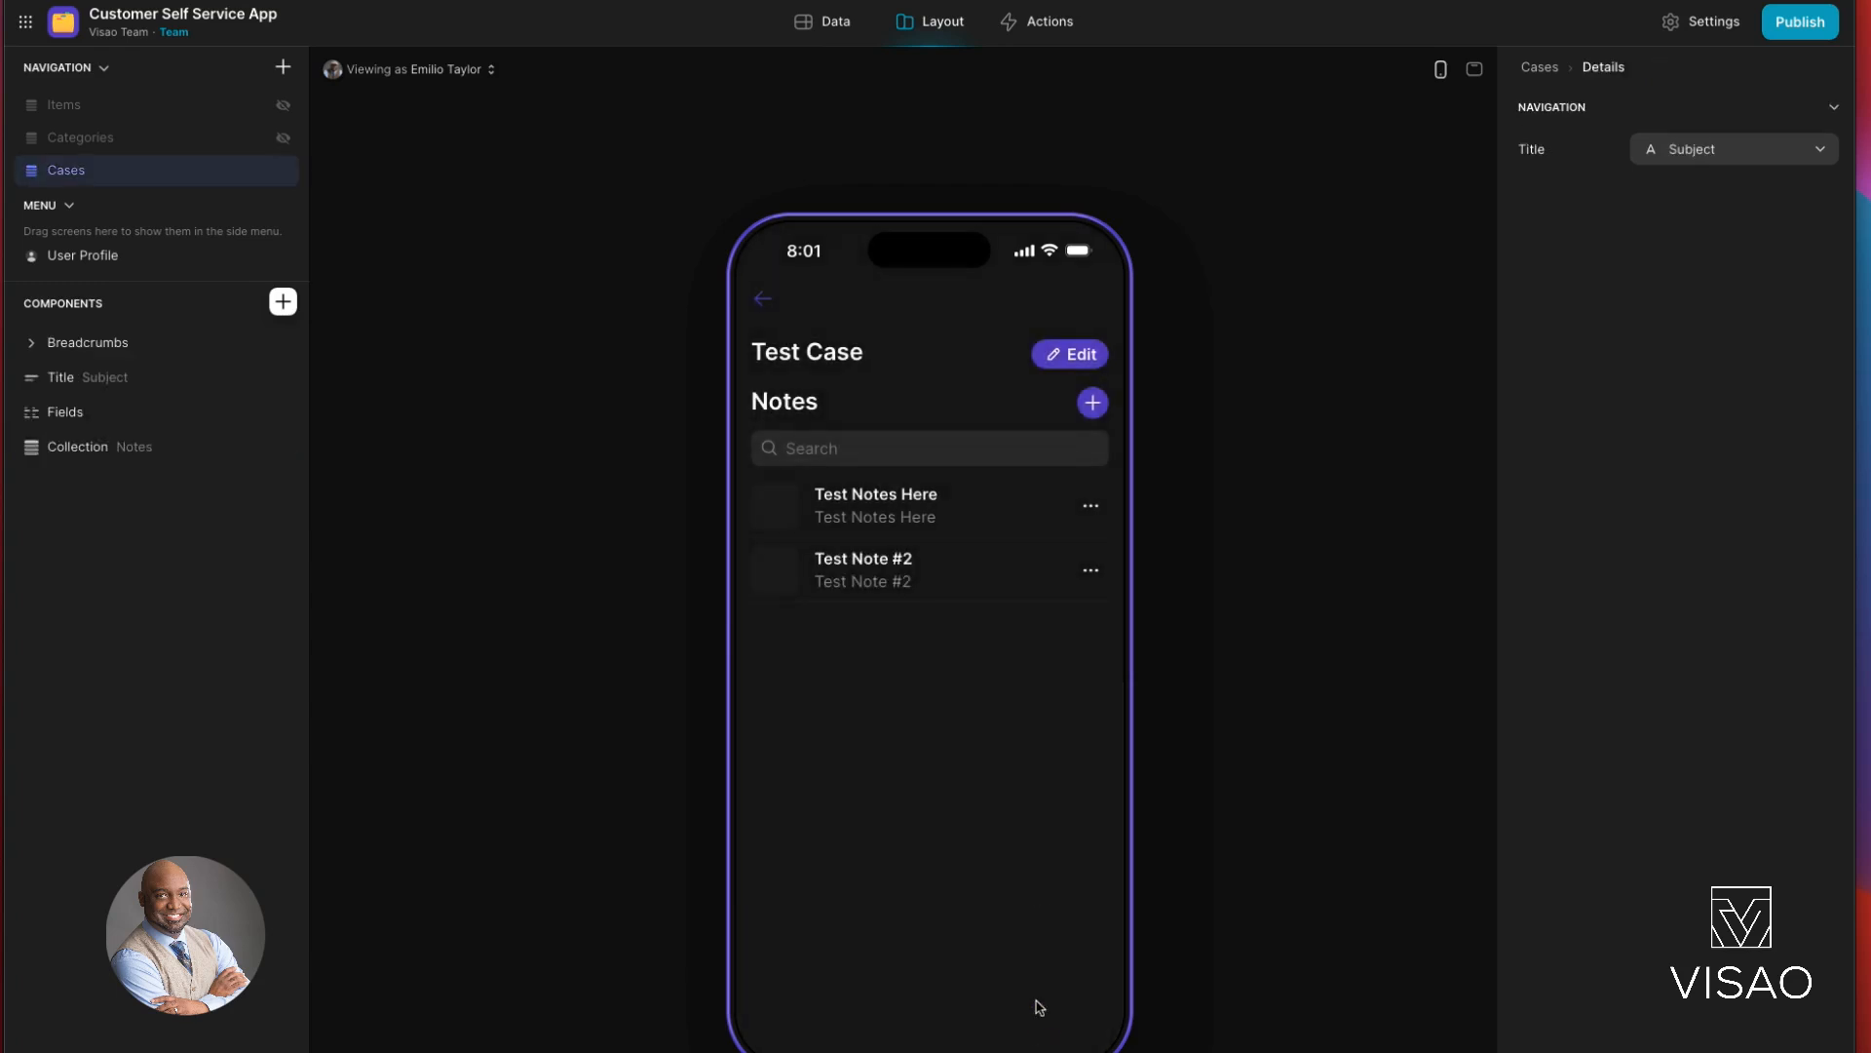
Step: Return to the Cases list, open the new case form and enter Test as the subject
left_click(761, 304)
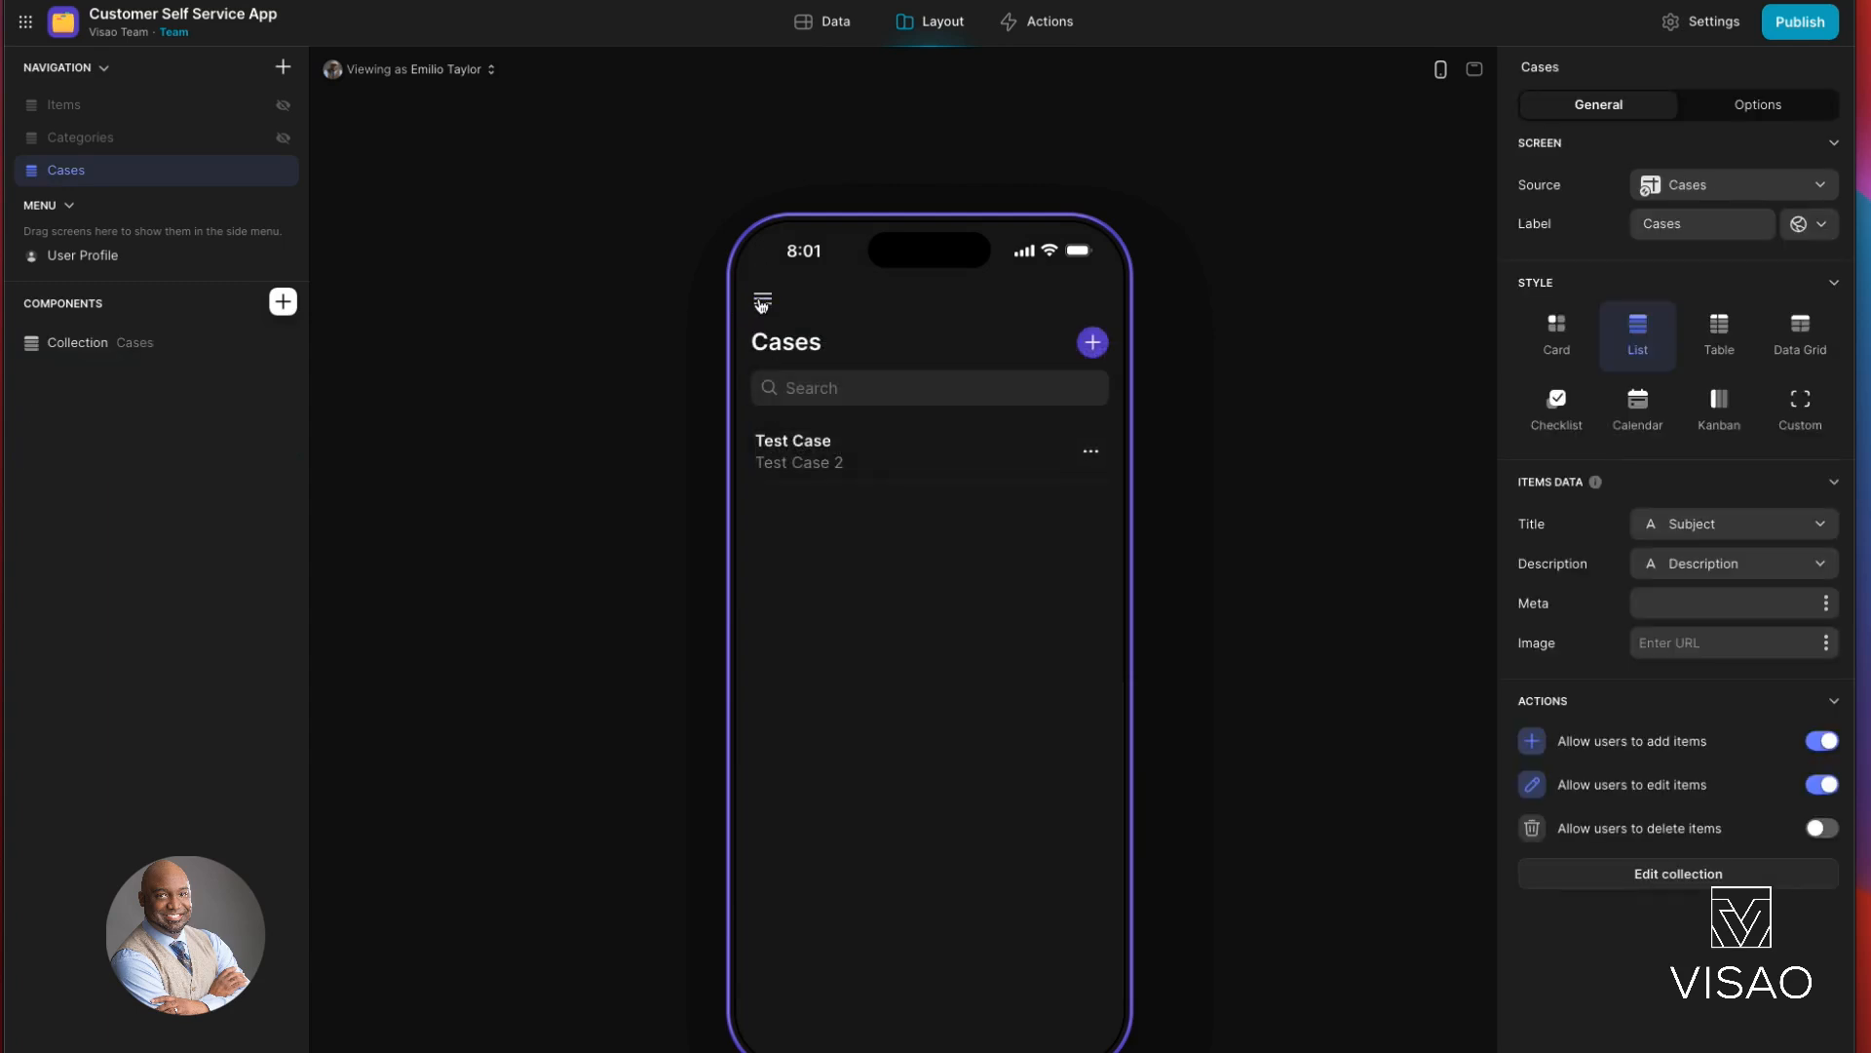
left_click(1093, 344)
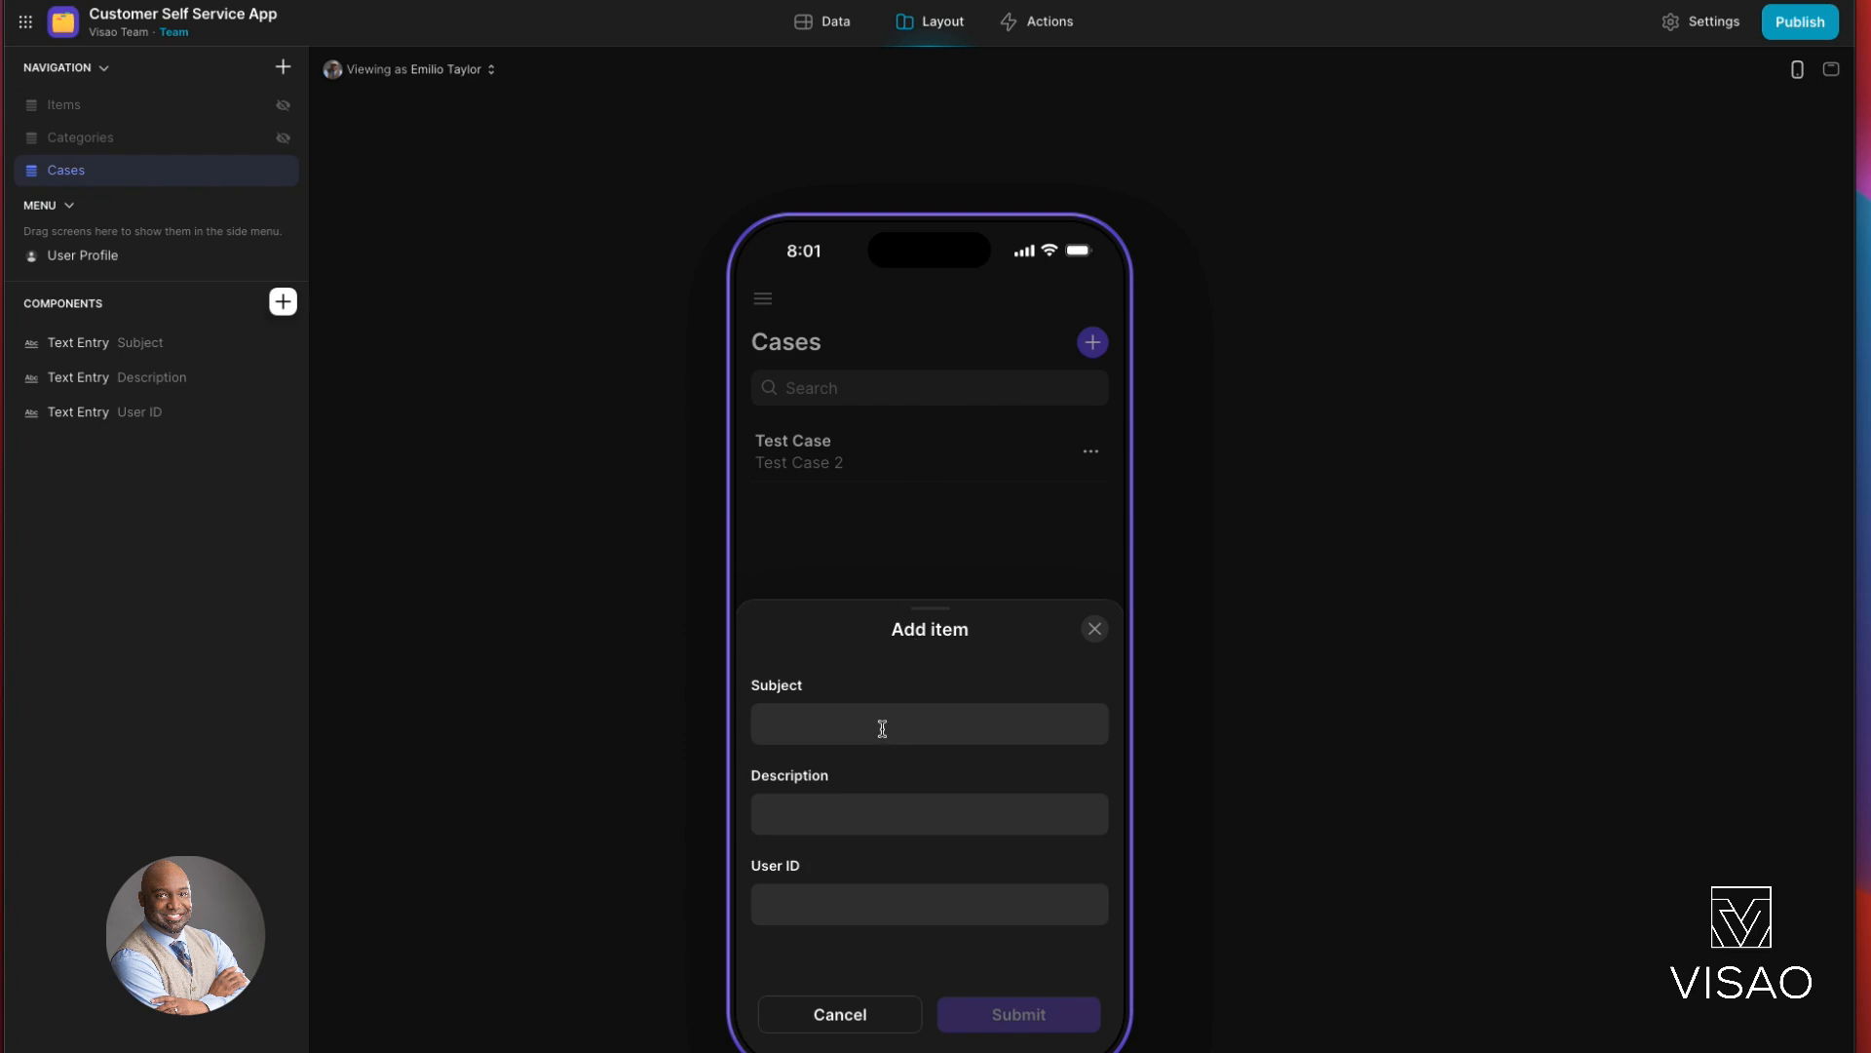
left_click(786, 733)
type("Test")
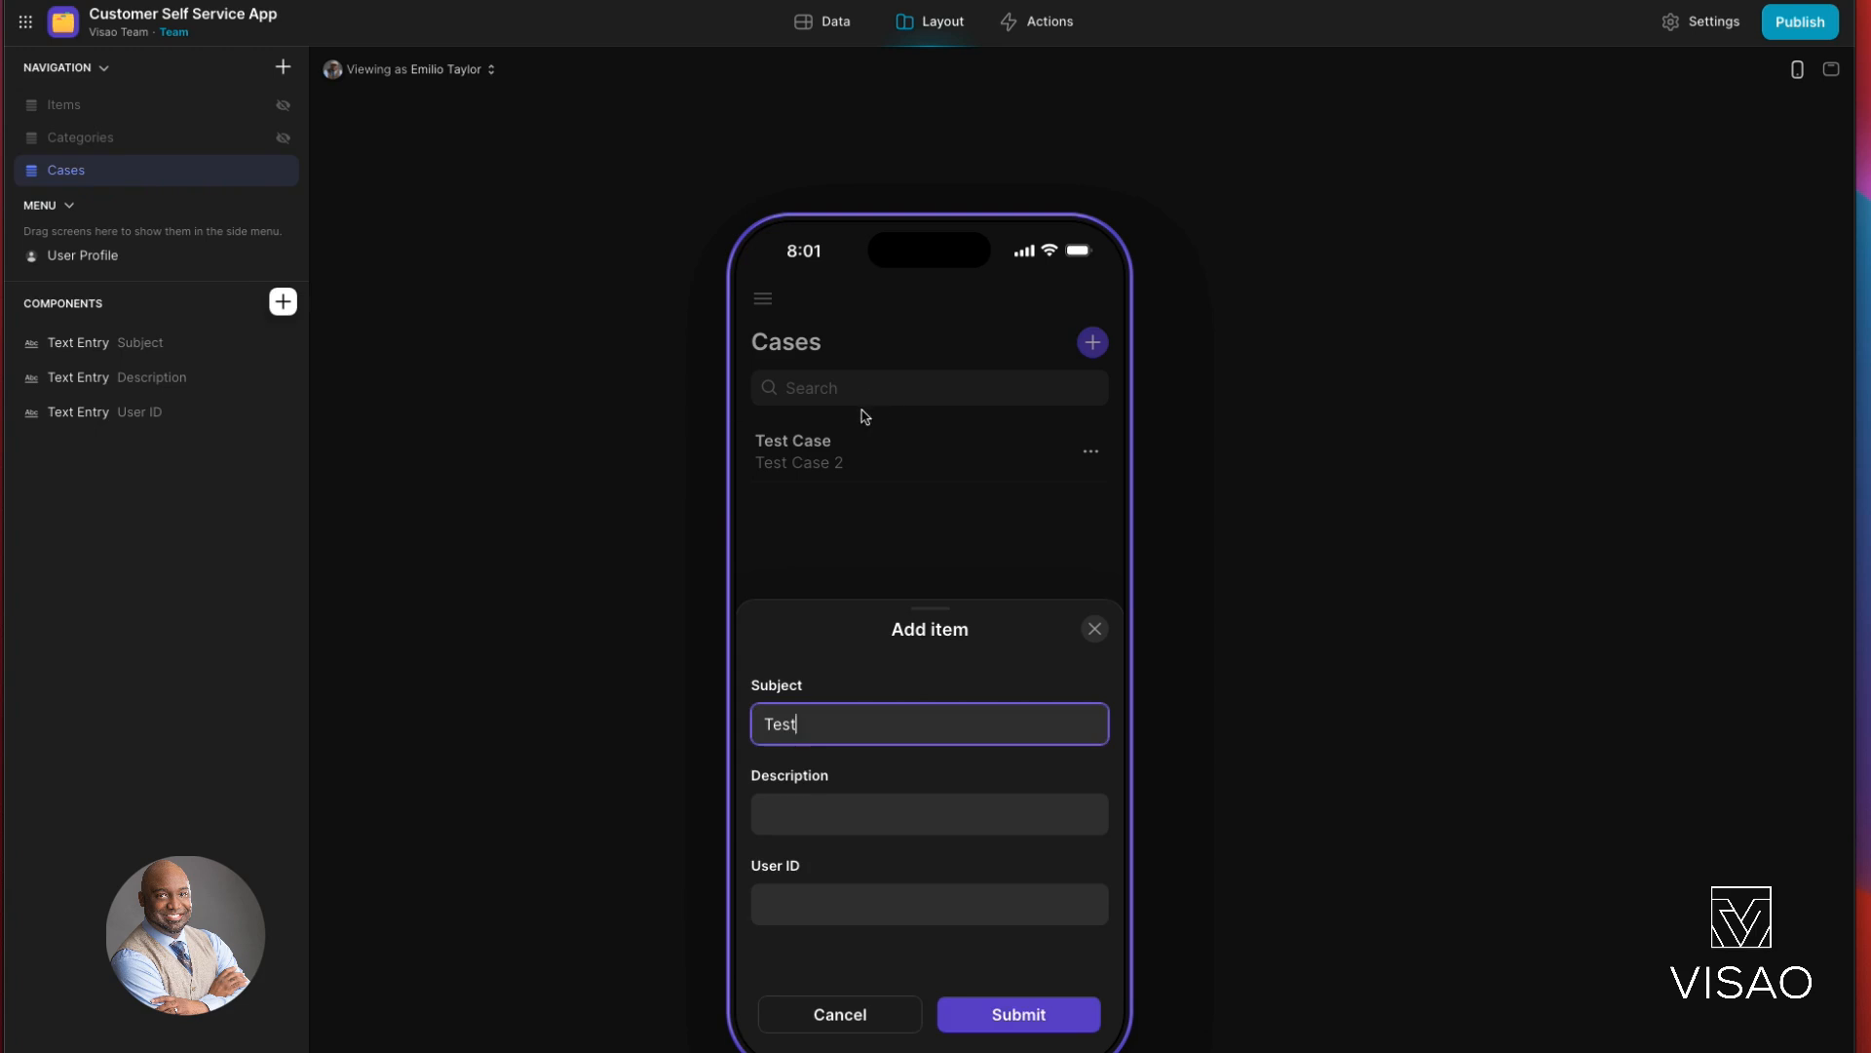
Step: Add the user profile's Row ID to the new case form and write it to the User ID column
left_click(284, 303)
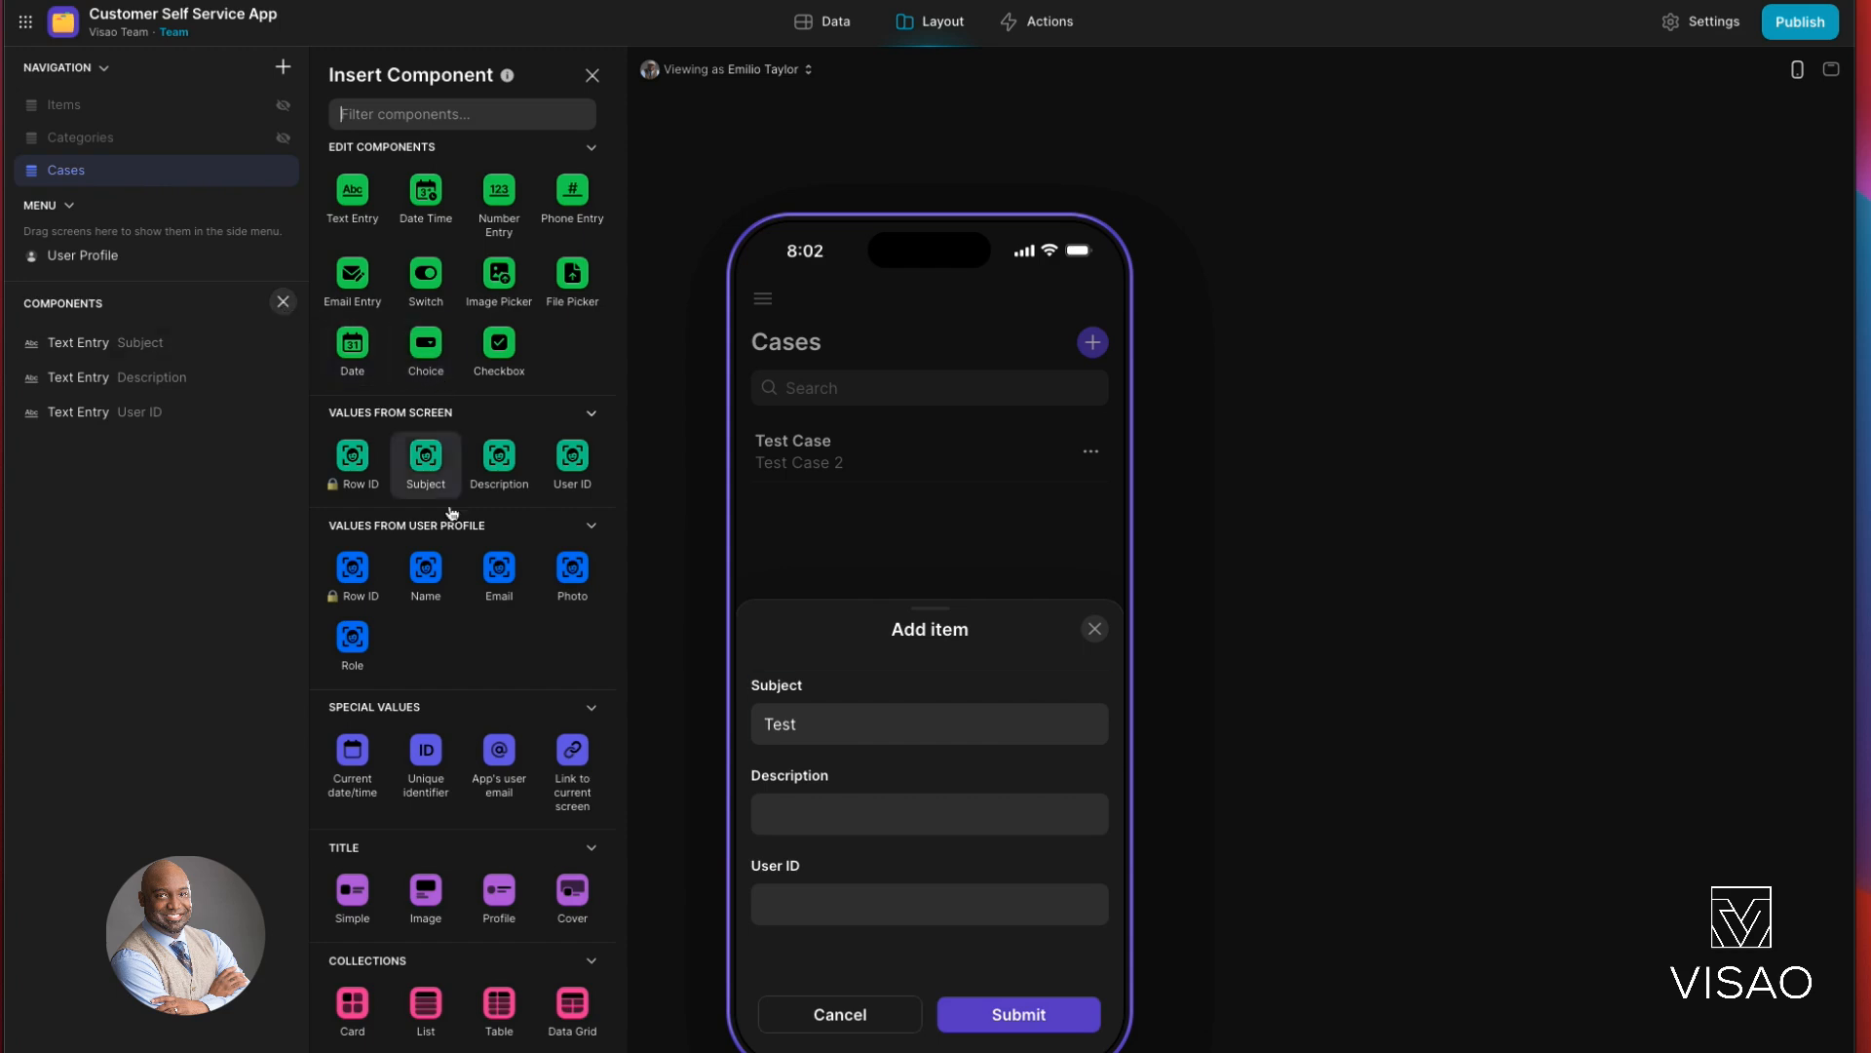
left_click(358, 579)
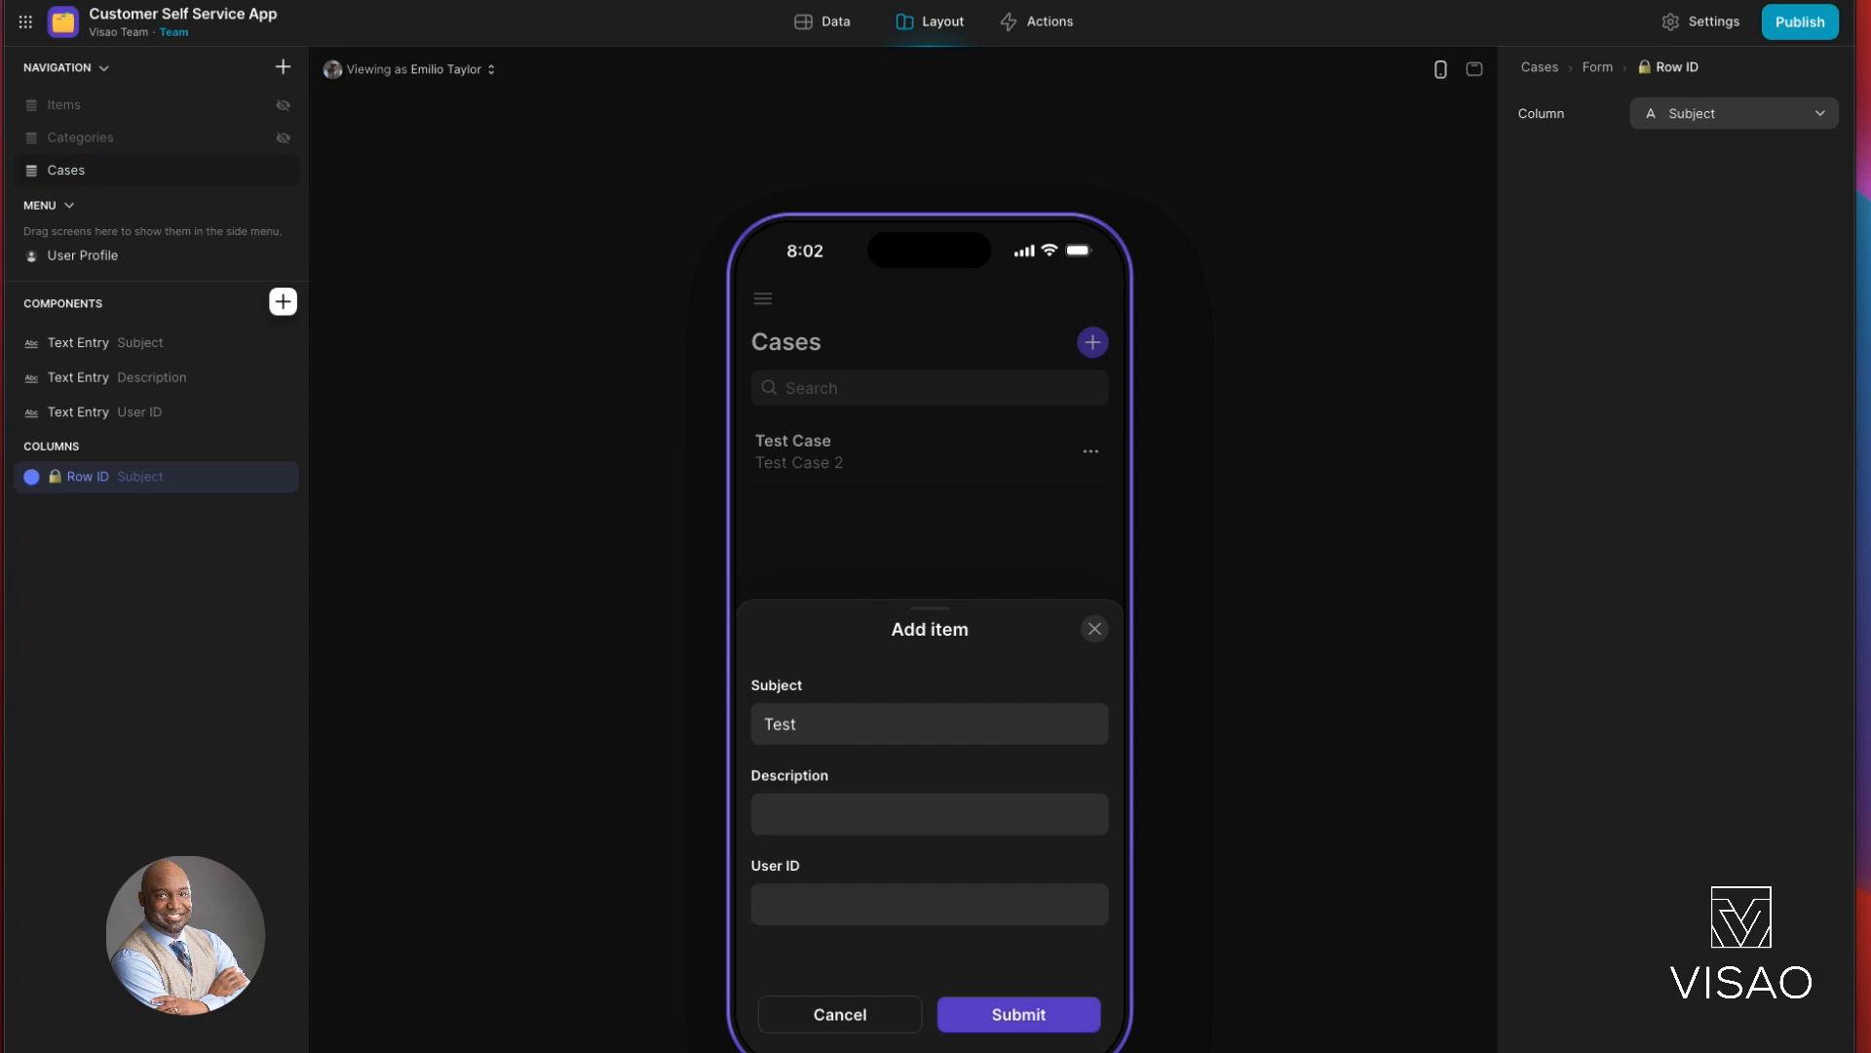
left_click(1820, 115)
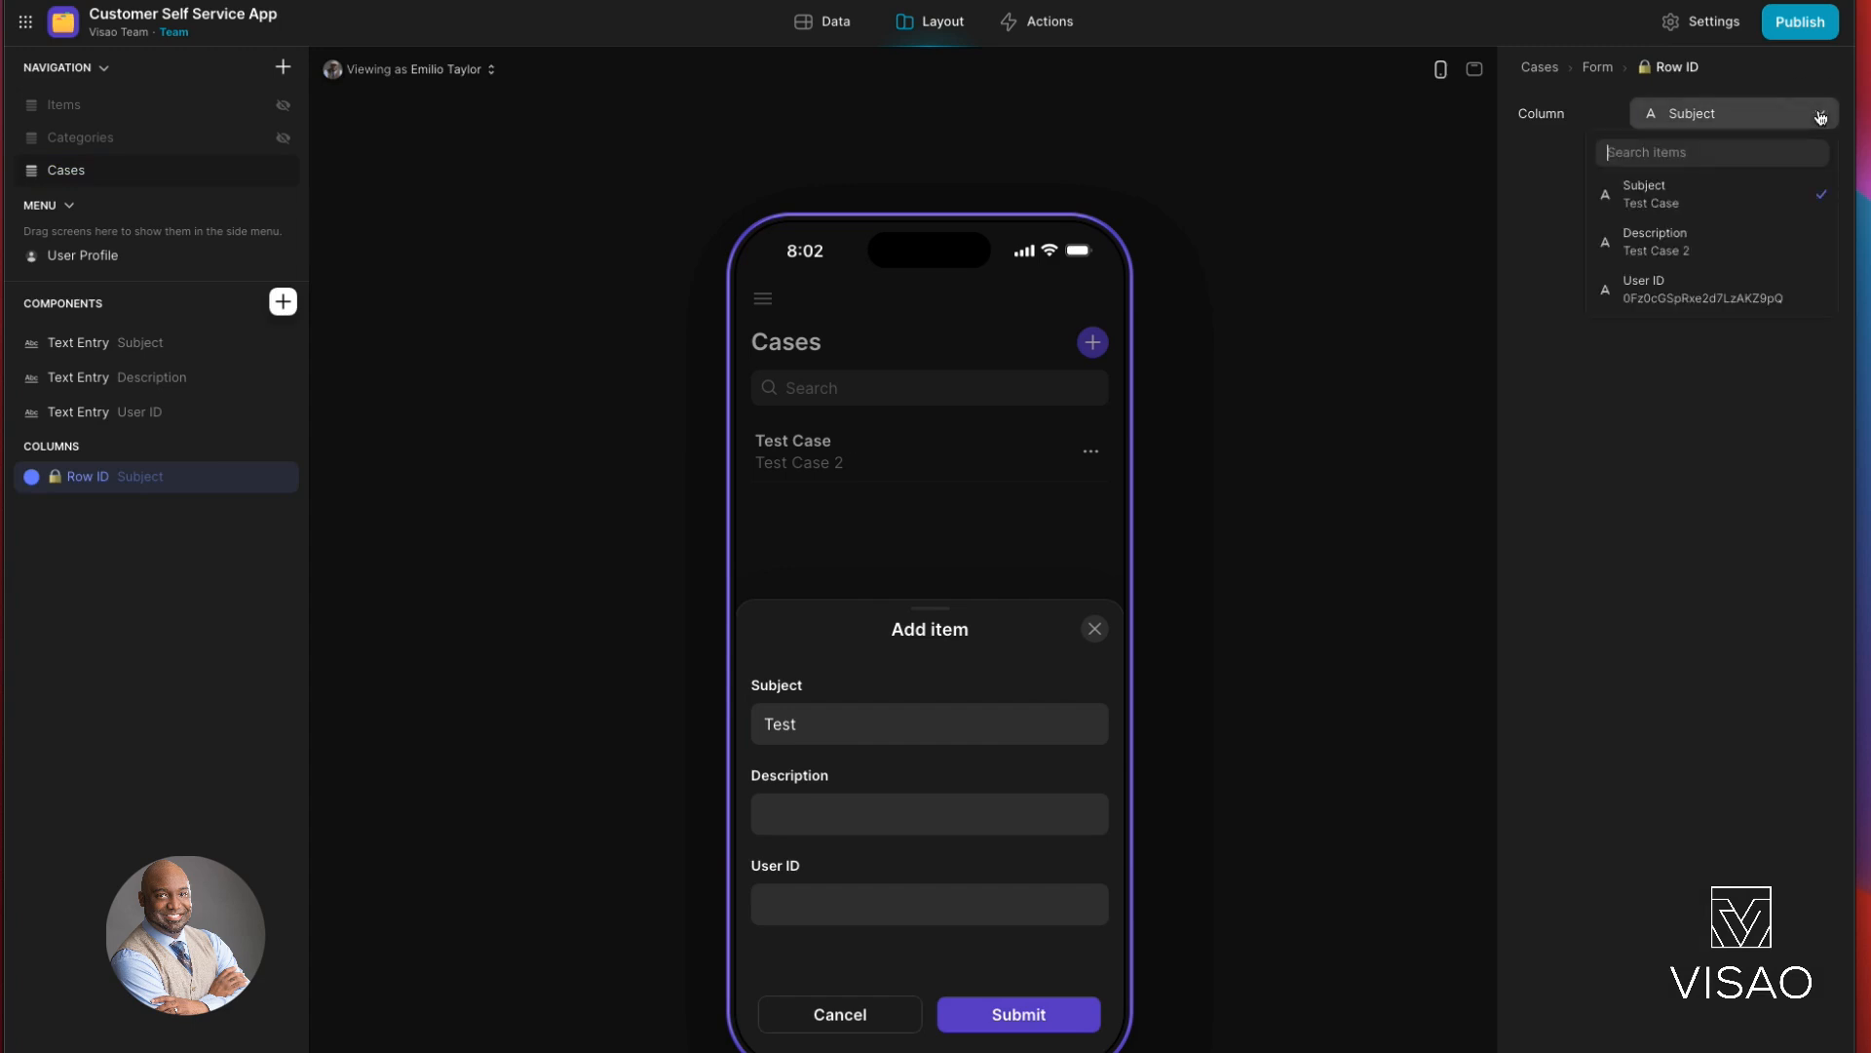
left_click(1759, 289)
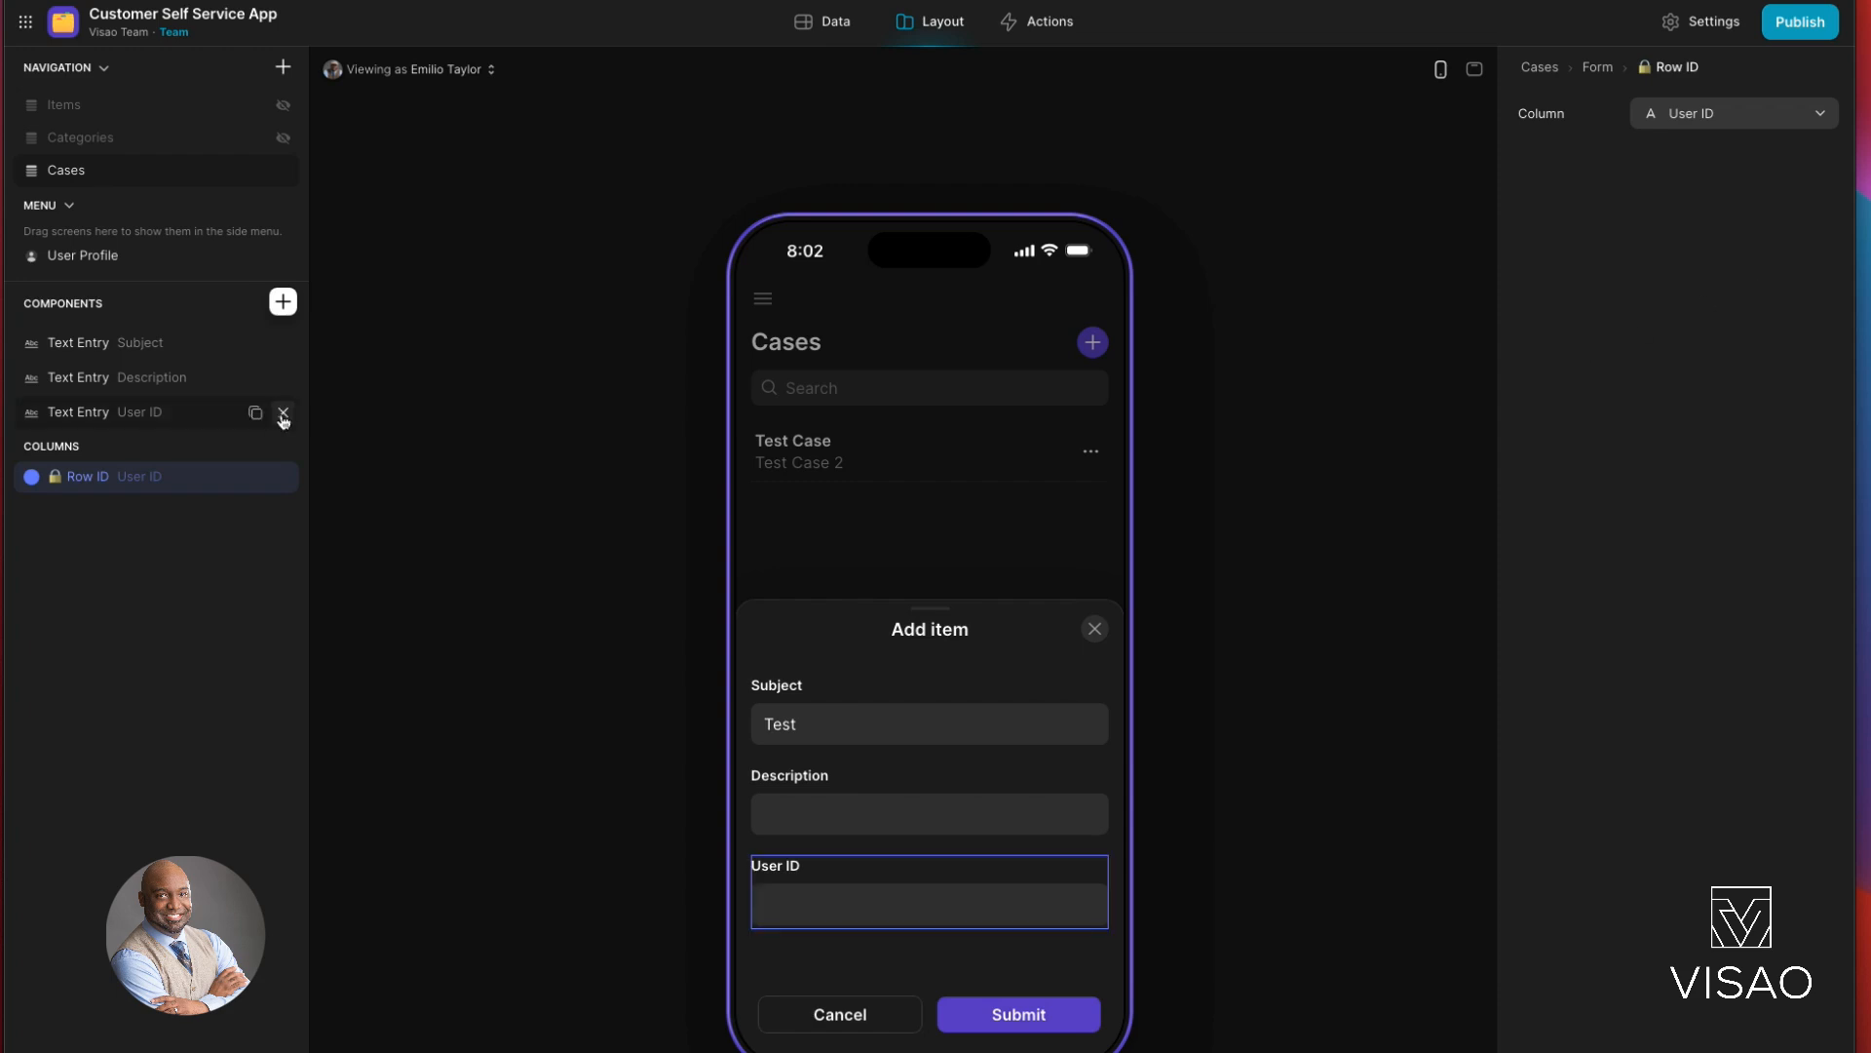
Step: Remove the User ID text entry from the case form and set the Description entry to the largest size
left_click(283, 414)
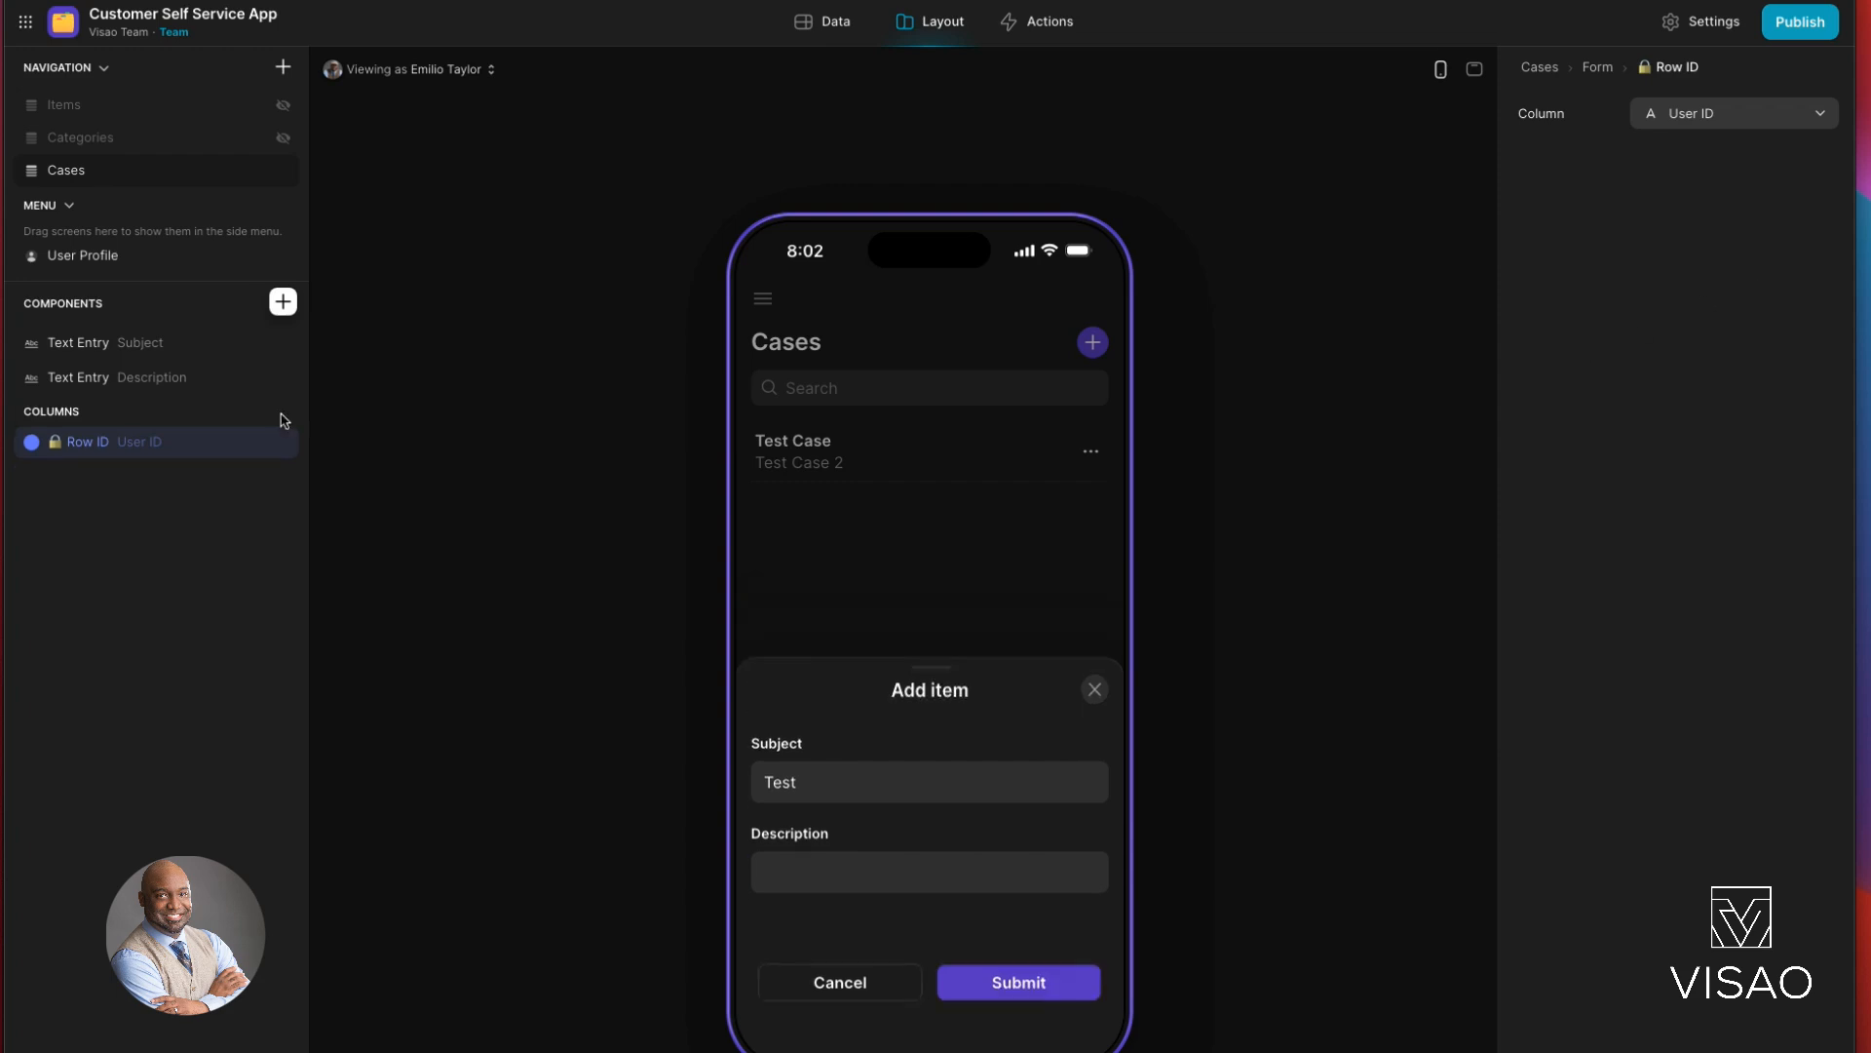
left_click(129, 378)
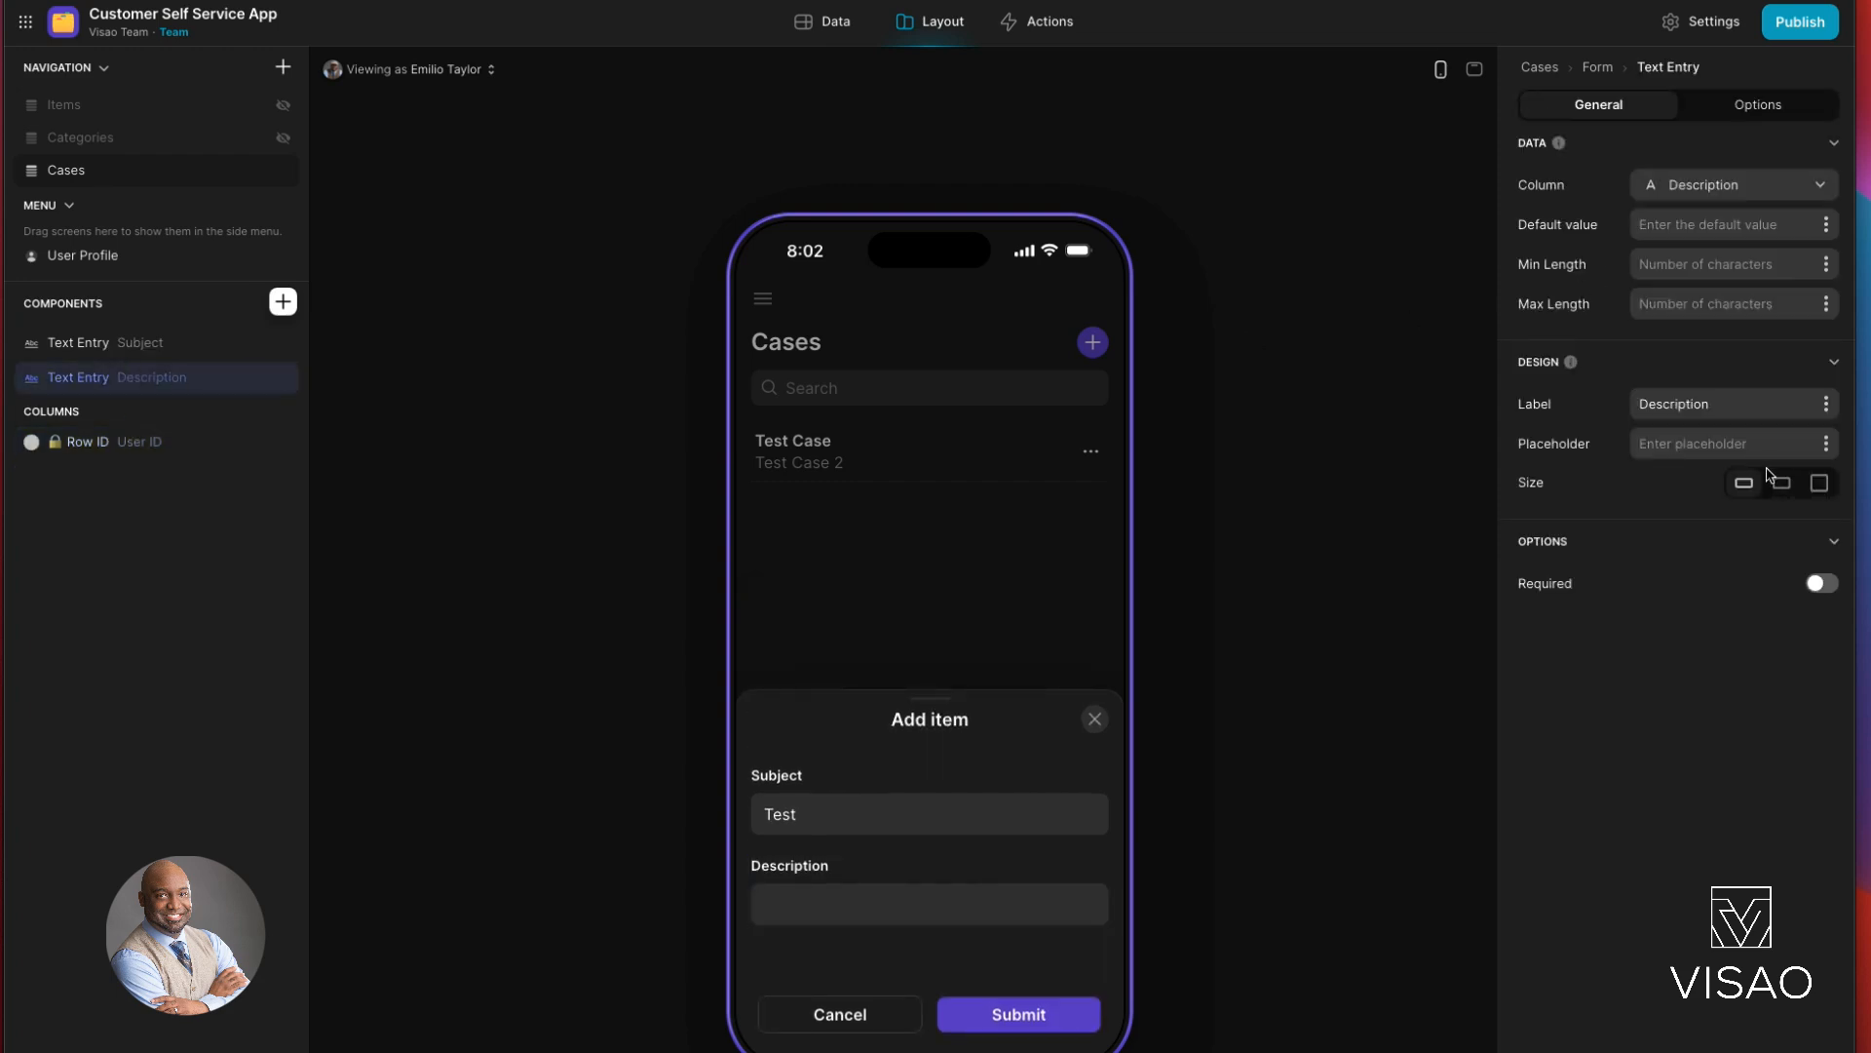
left_click(1818, 482)
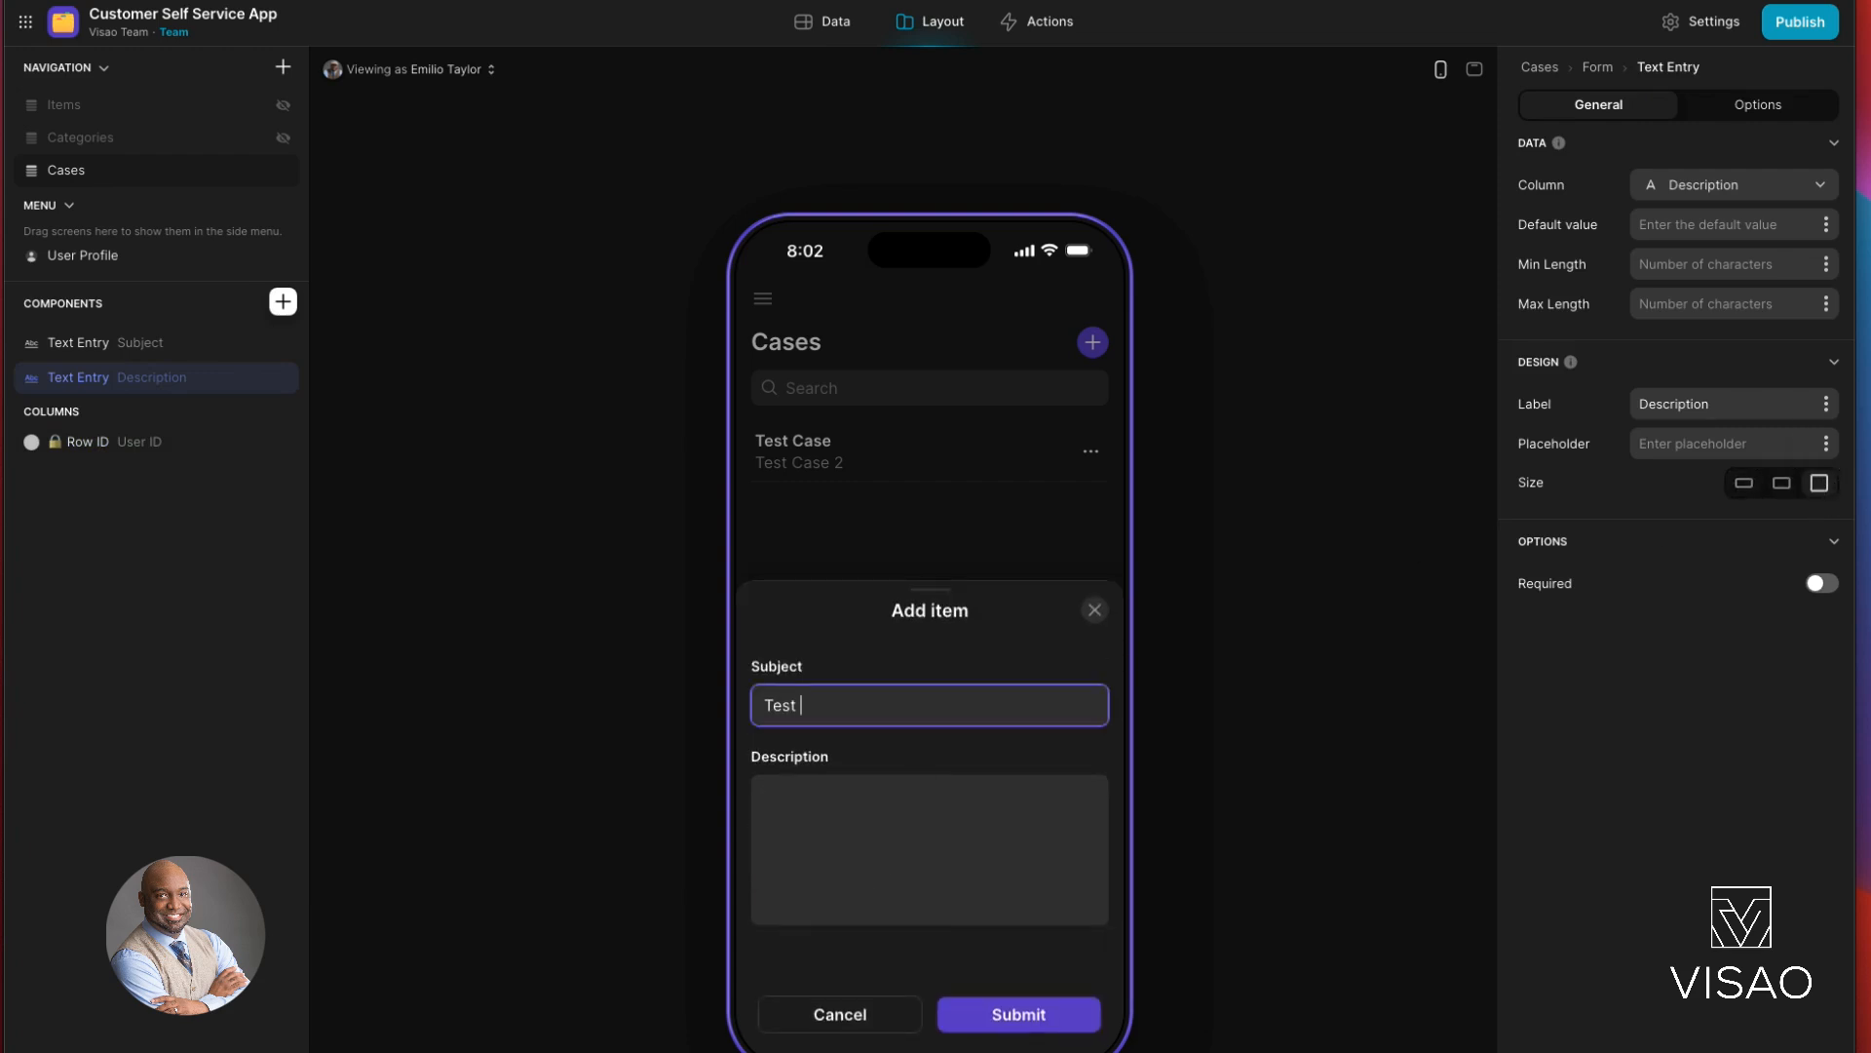
Step: Complete the case subject as Test Case #2, enter the description This is another test, and submit the case
type("Test Case ")
type("@")
type("2")
left_click(882, 875)
type("T")
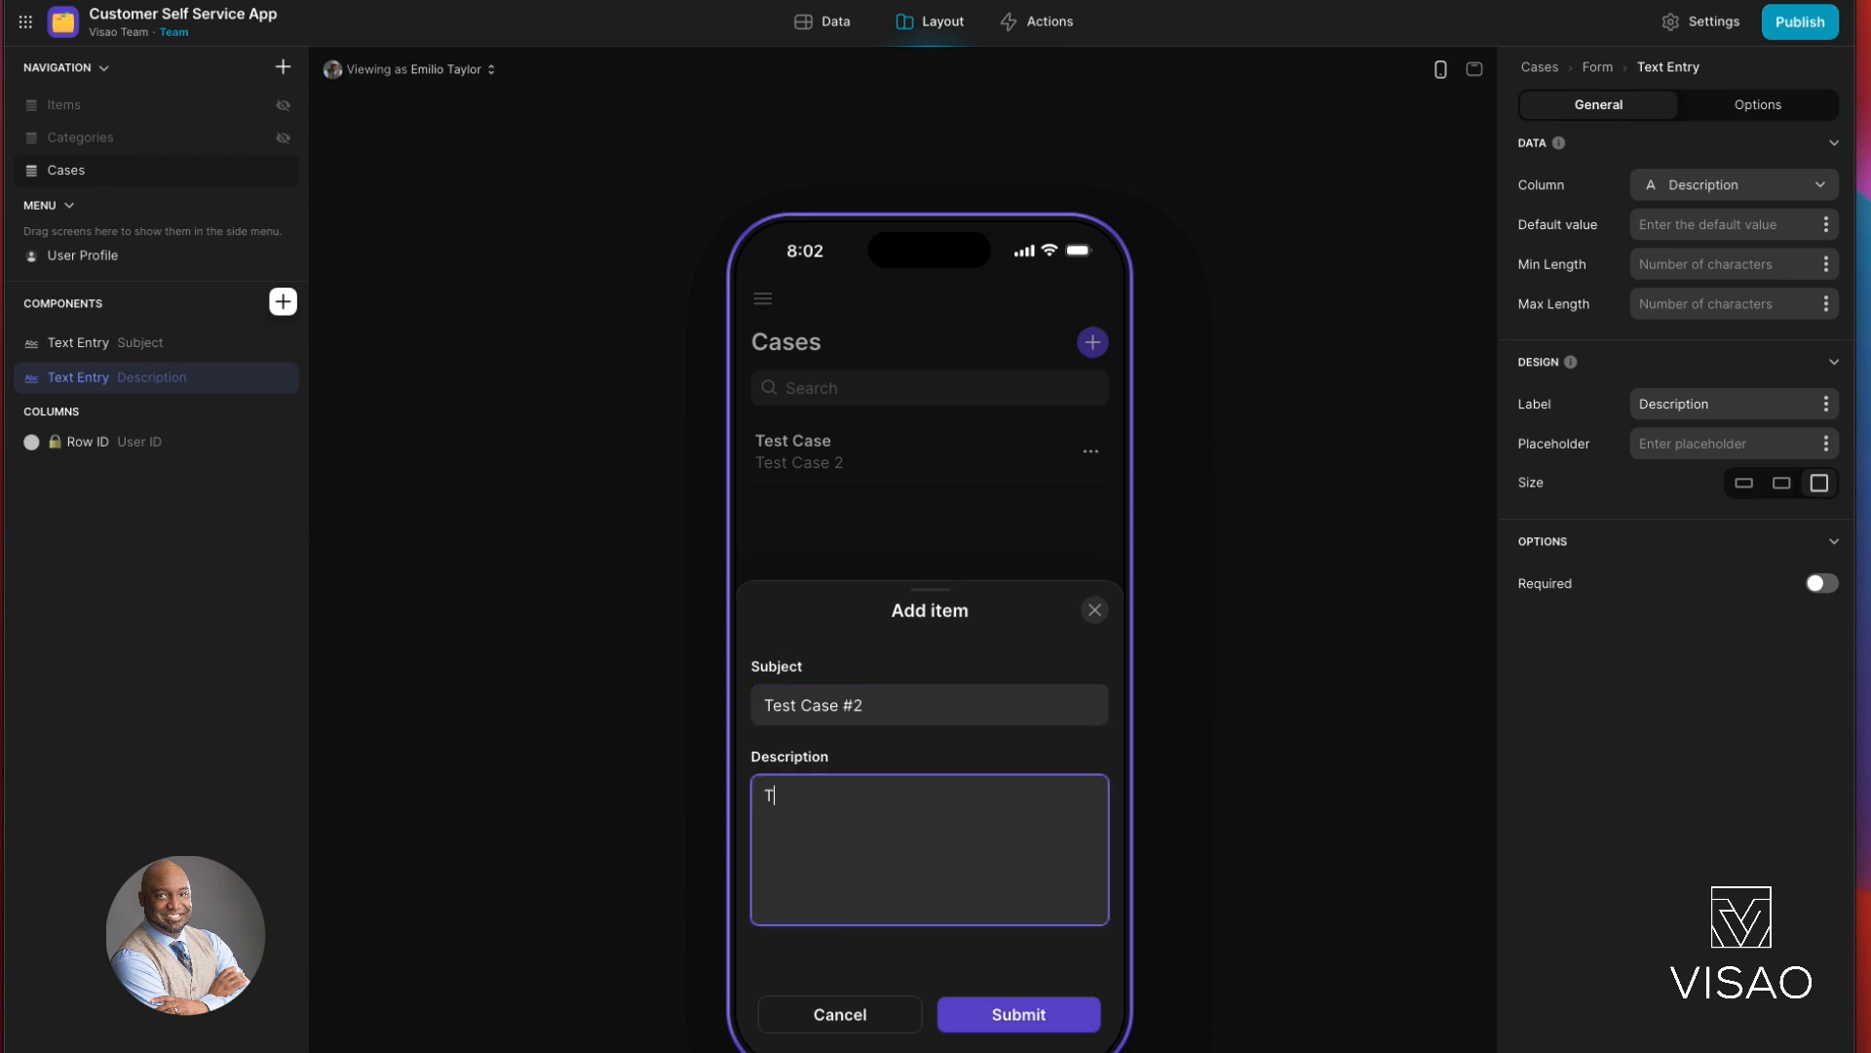
type("his is another test")
left_click(1015, 1014)
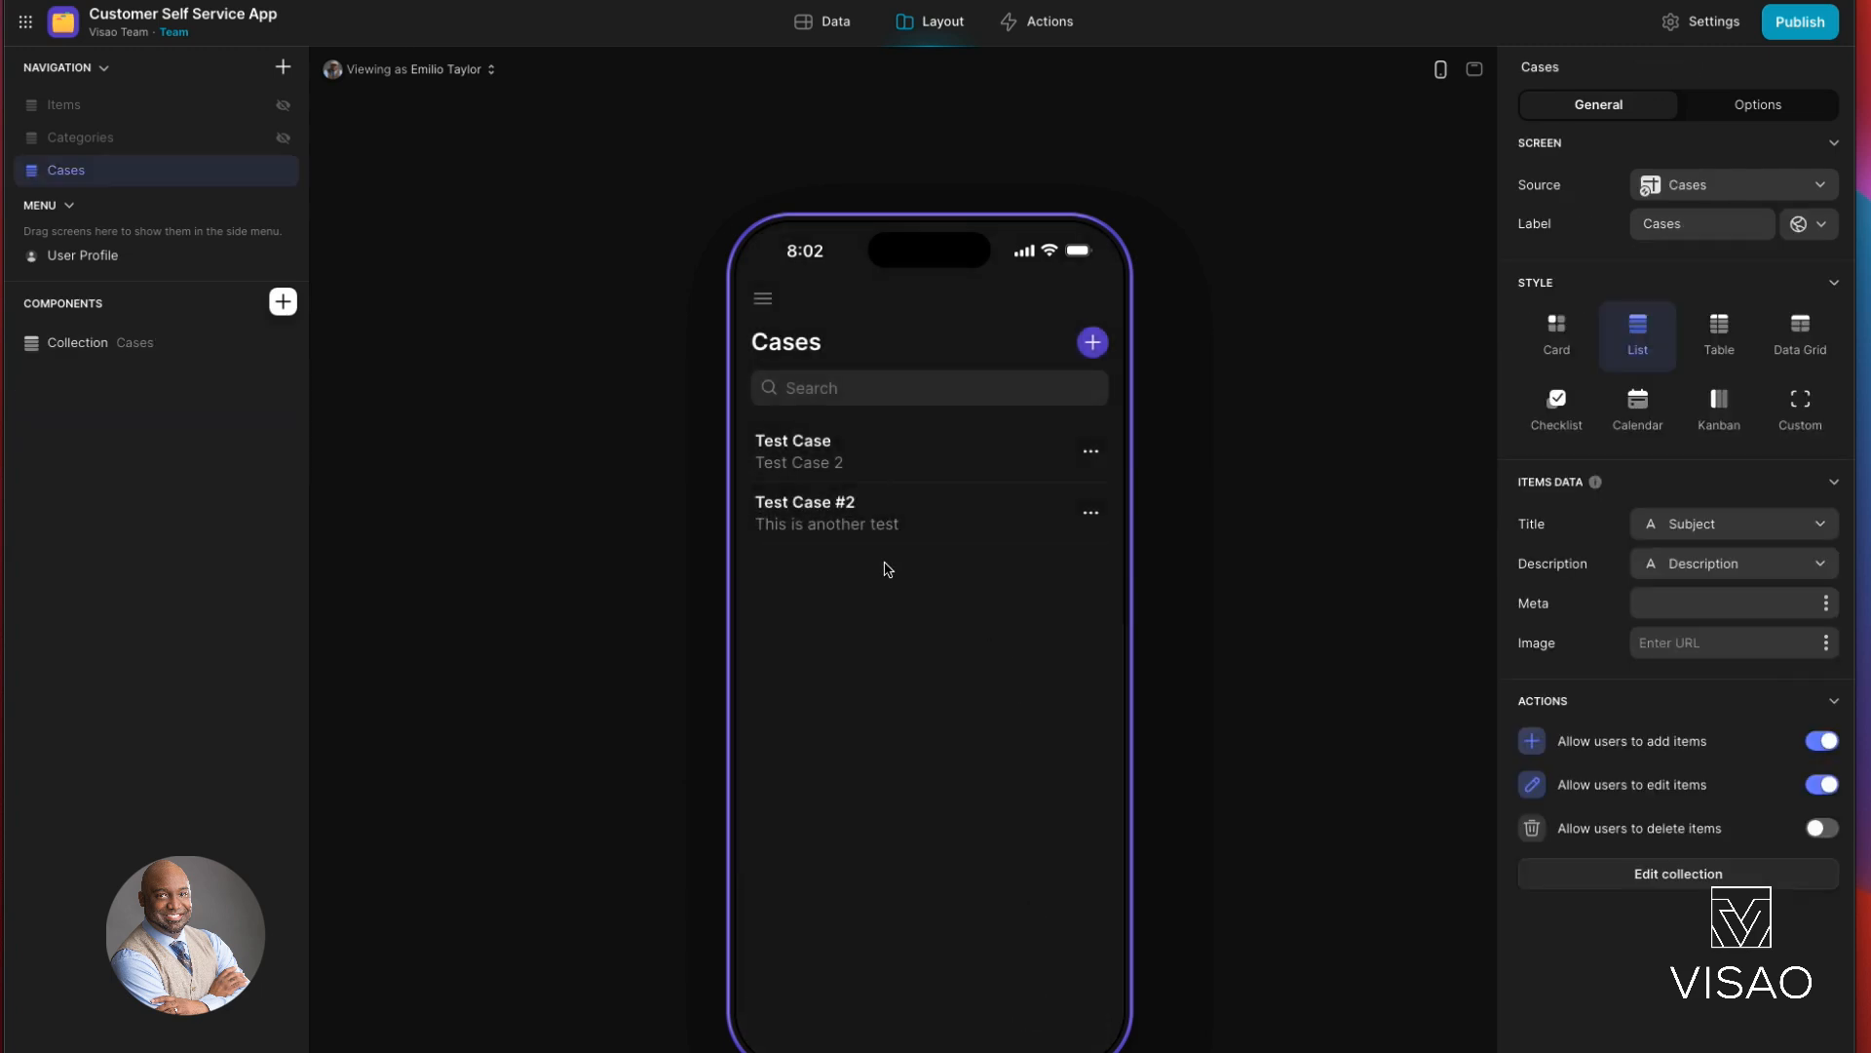
Step: Open Test Case #2 and add a data filter to its Notes collection
left_click(844, 524)
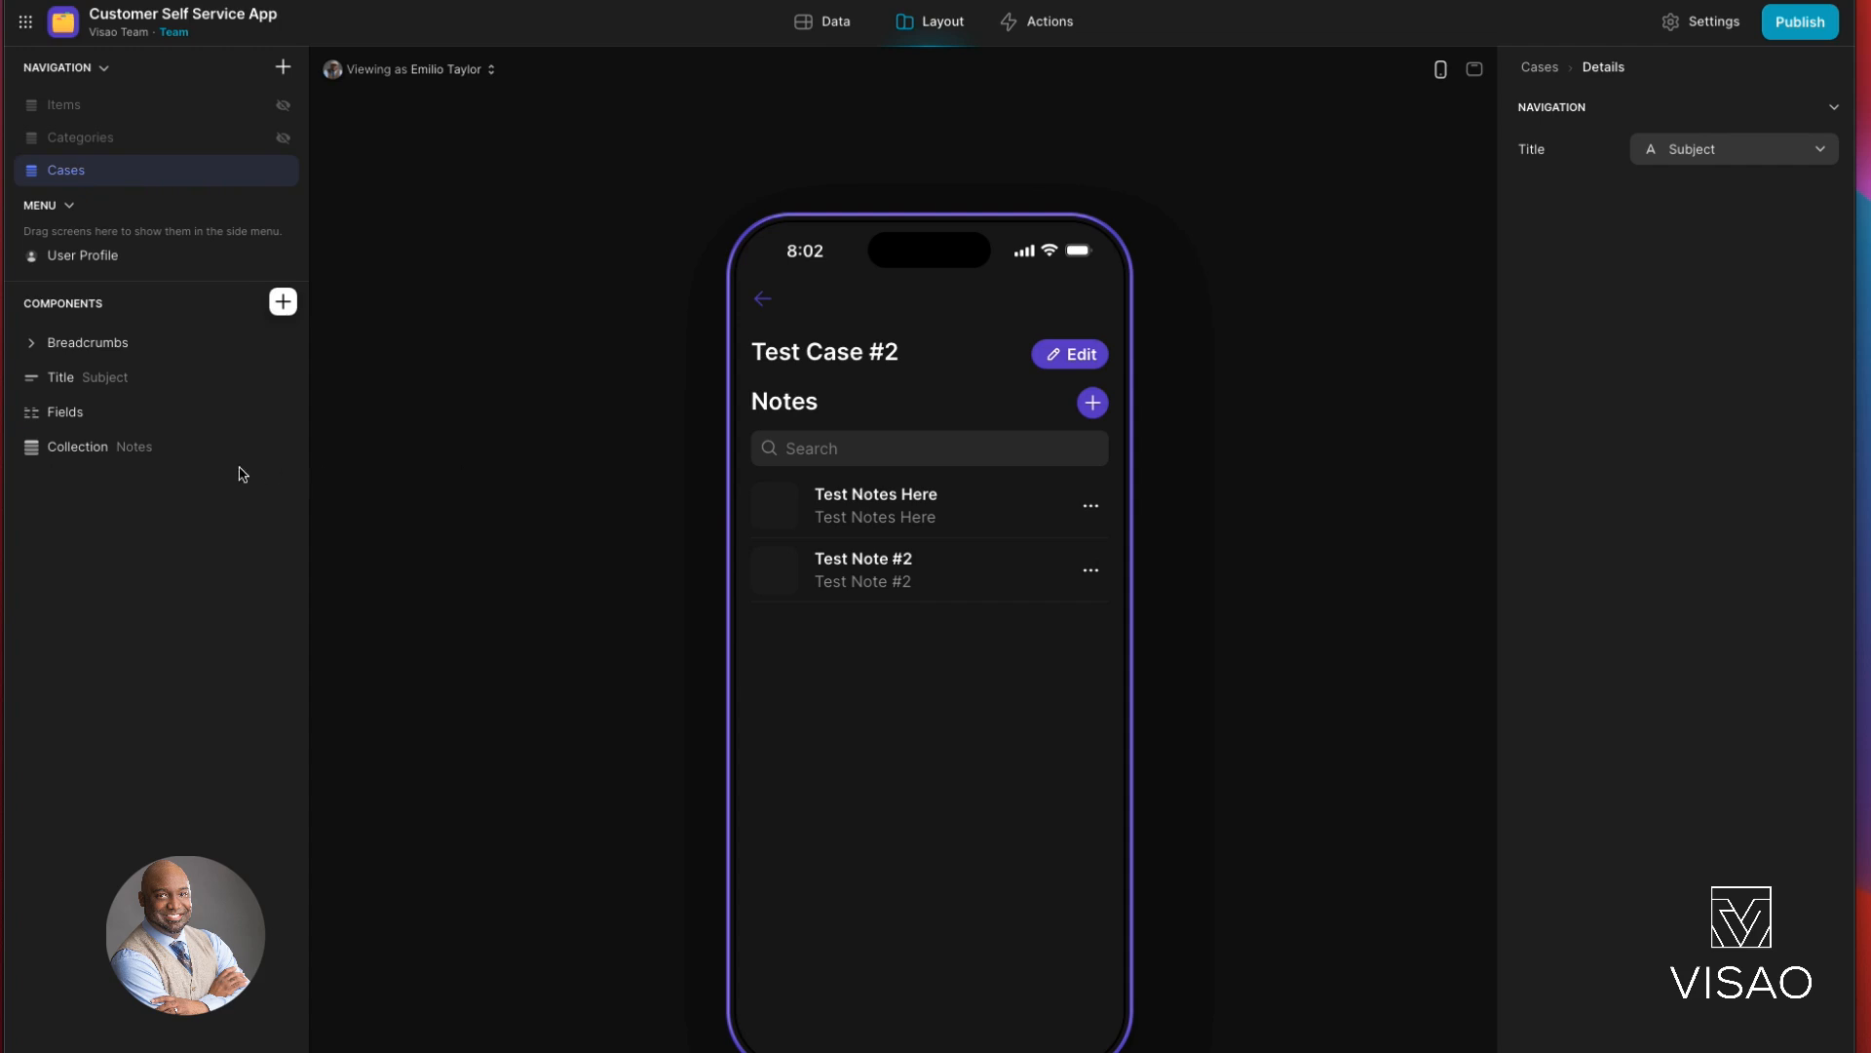
left_click(81, 453)
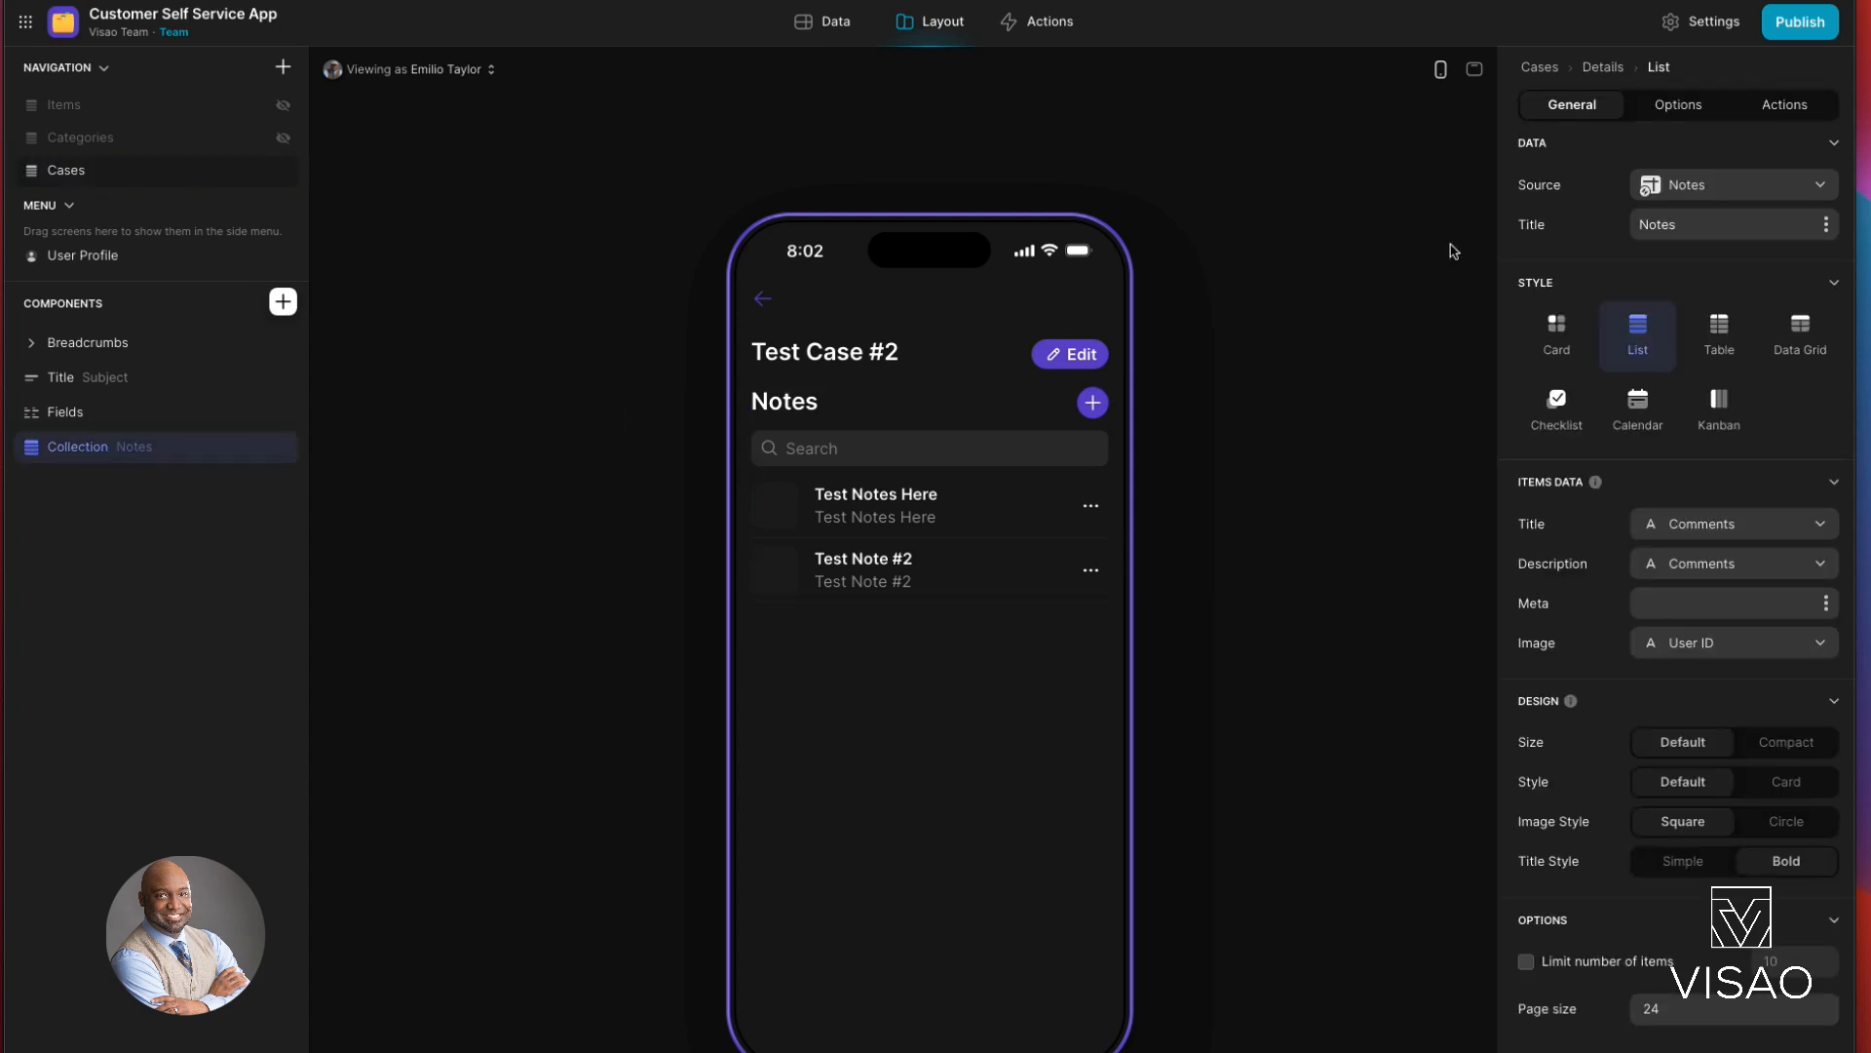
left_click(1681, 107)
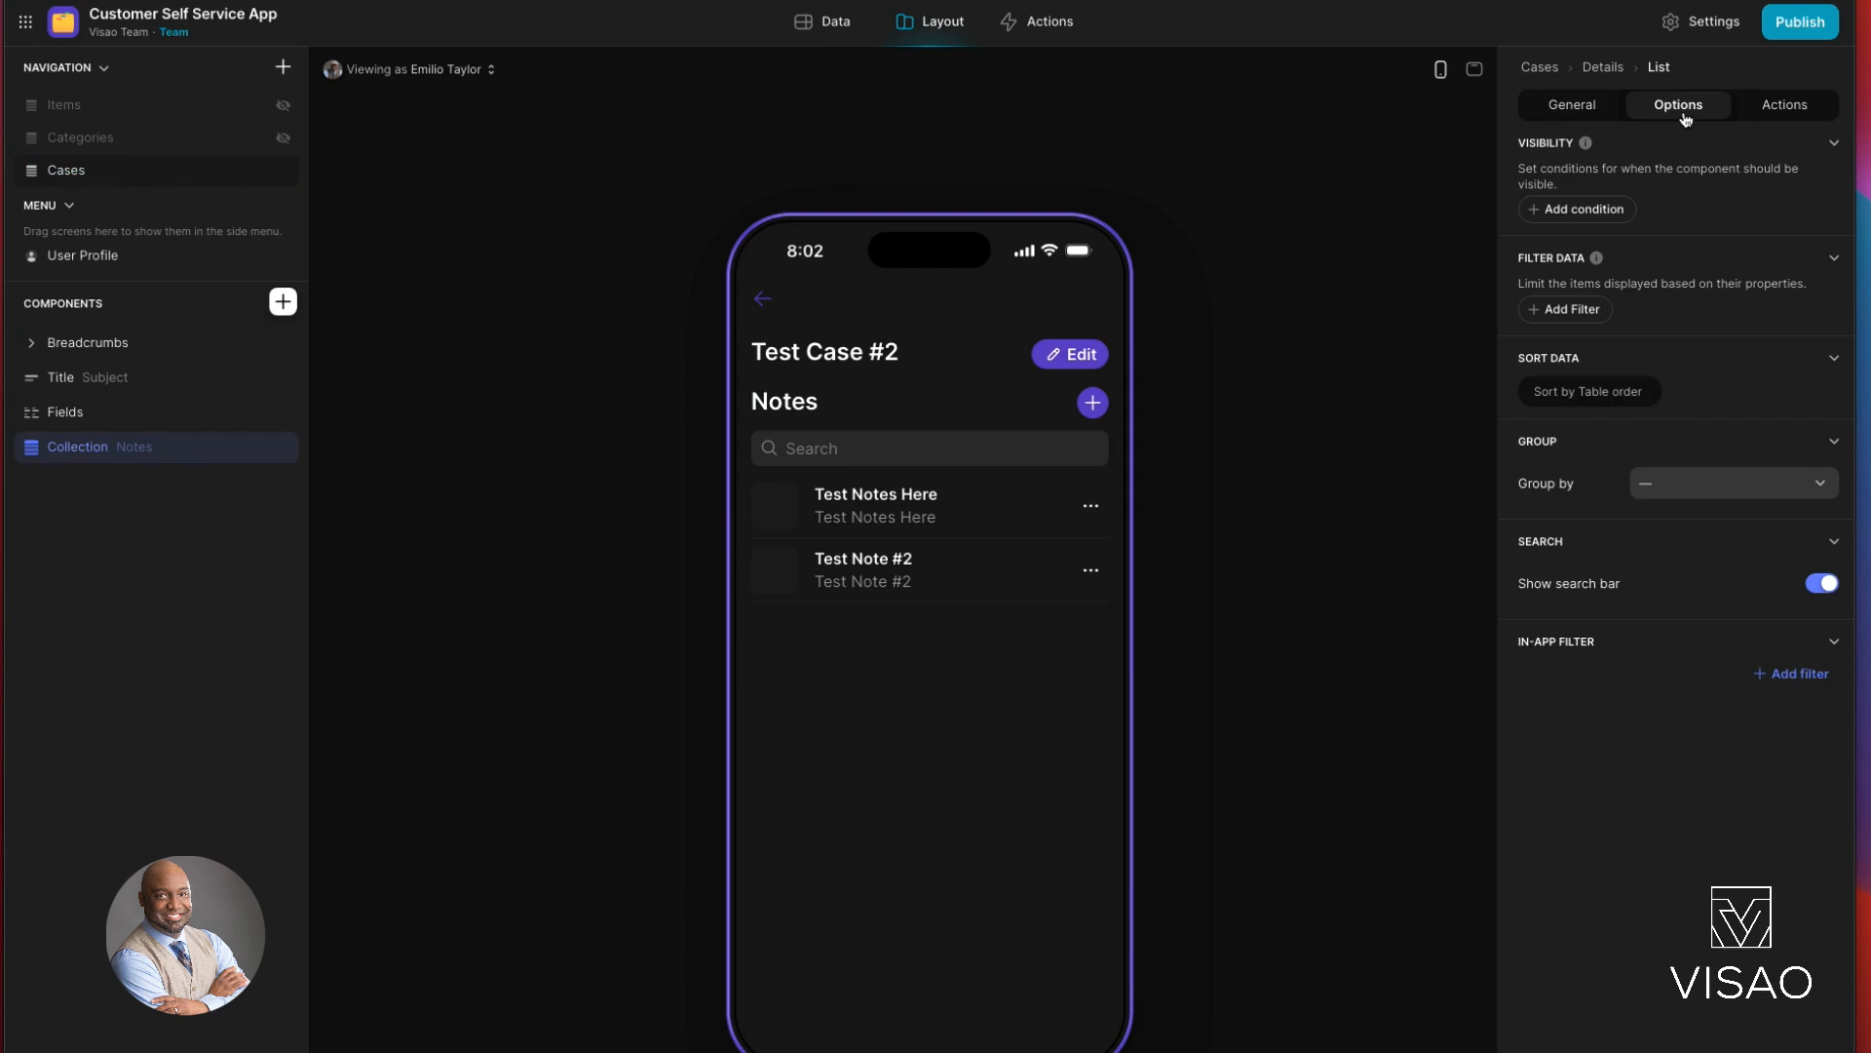
left_click(1567, 309)
left_click(1565, 292)
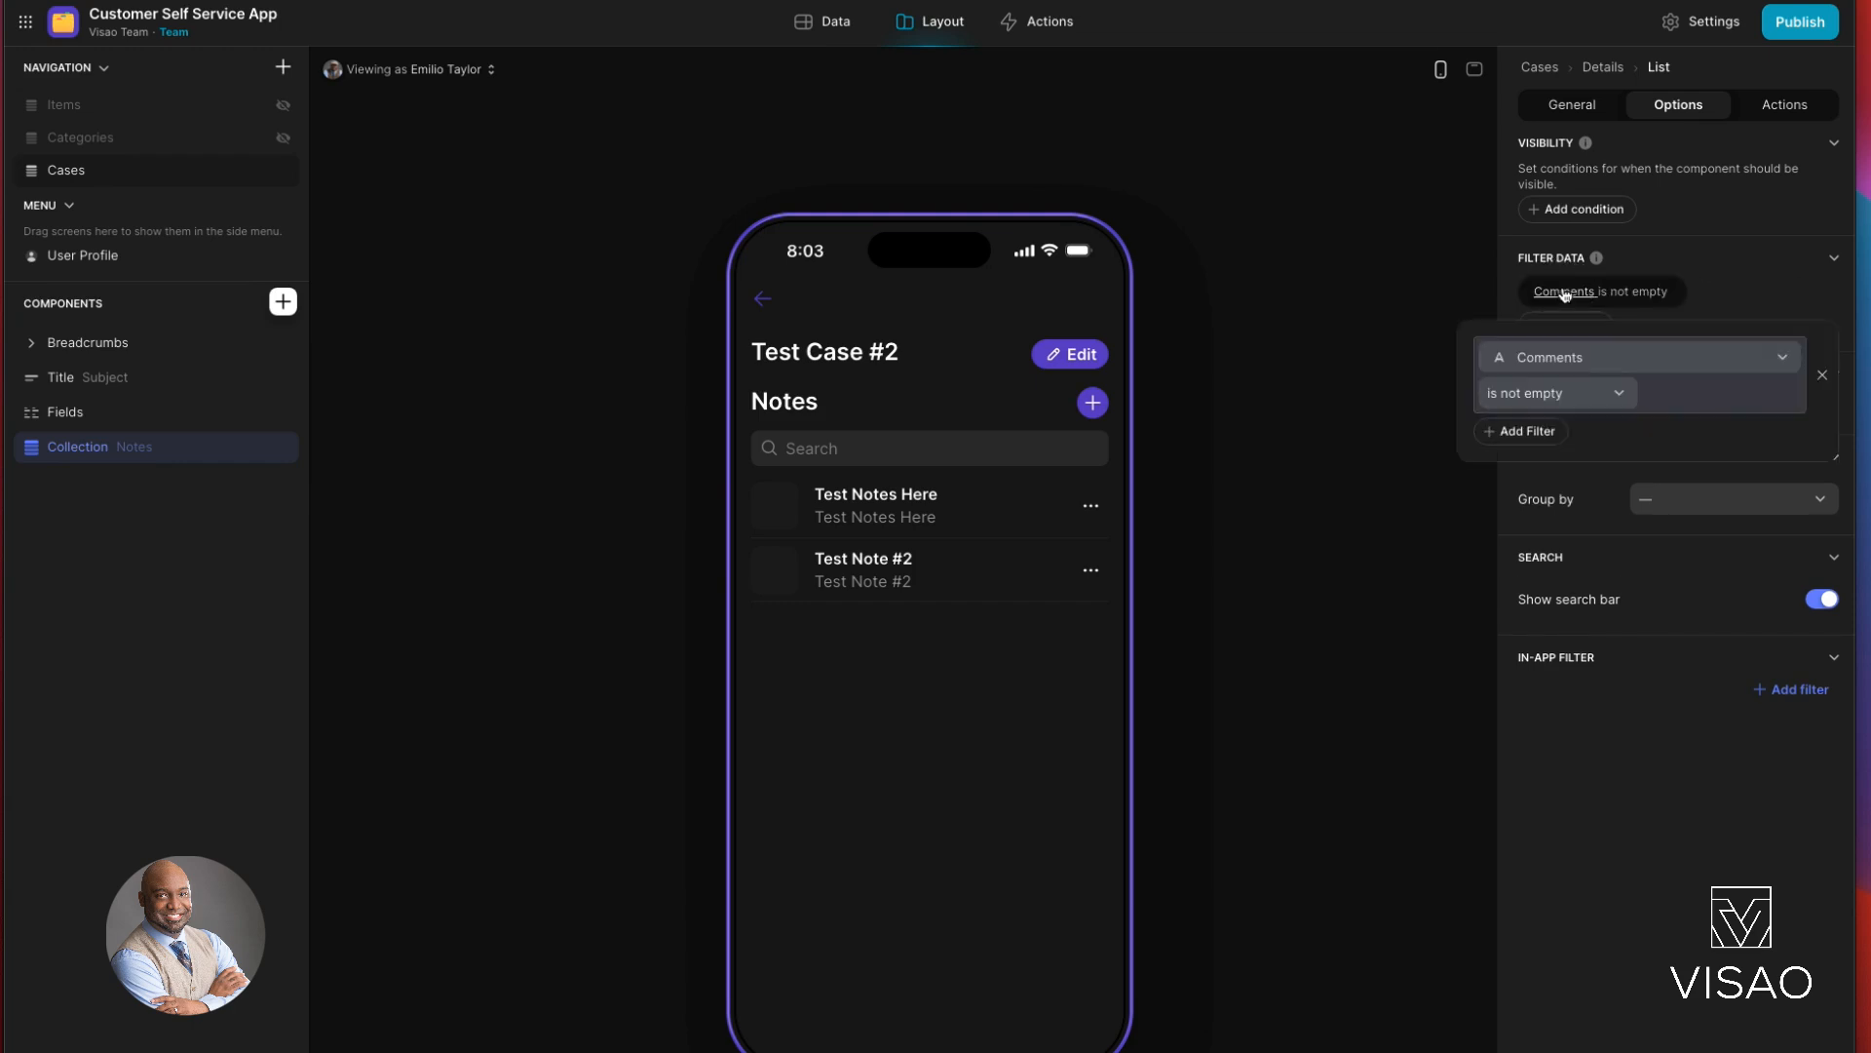
Step: Set the Notes filter condition so that Case ID is the current screen's Row ID
left_click(1557, 371)
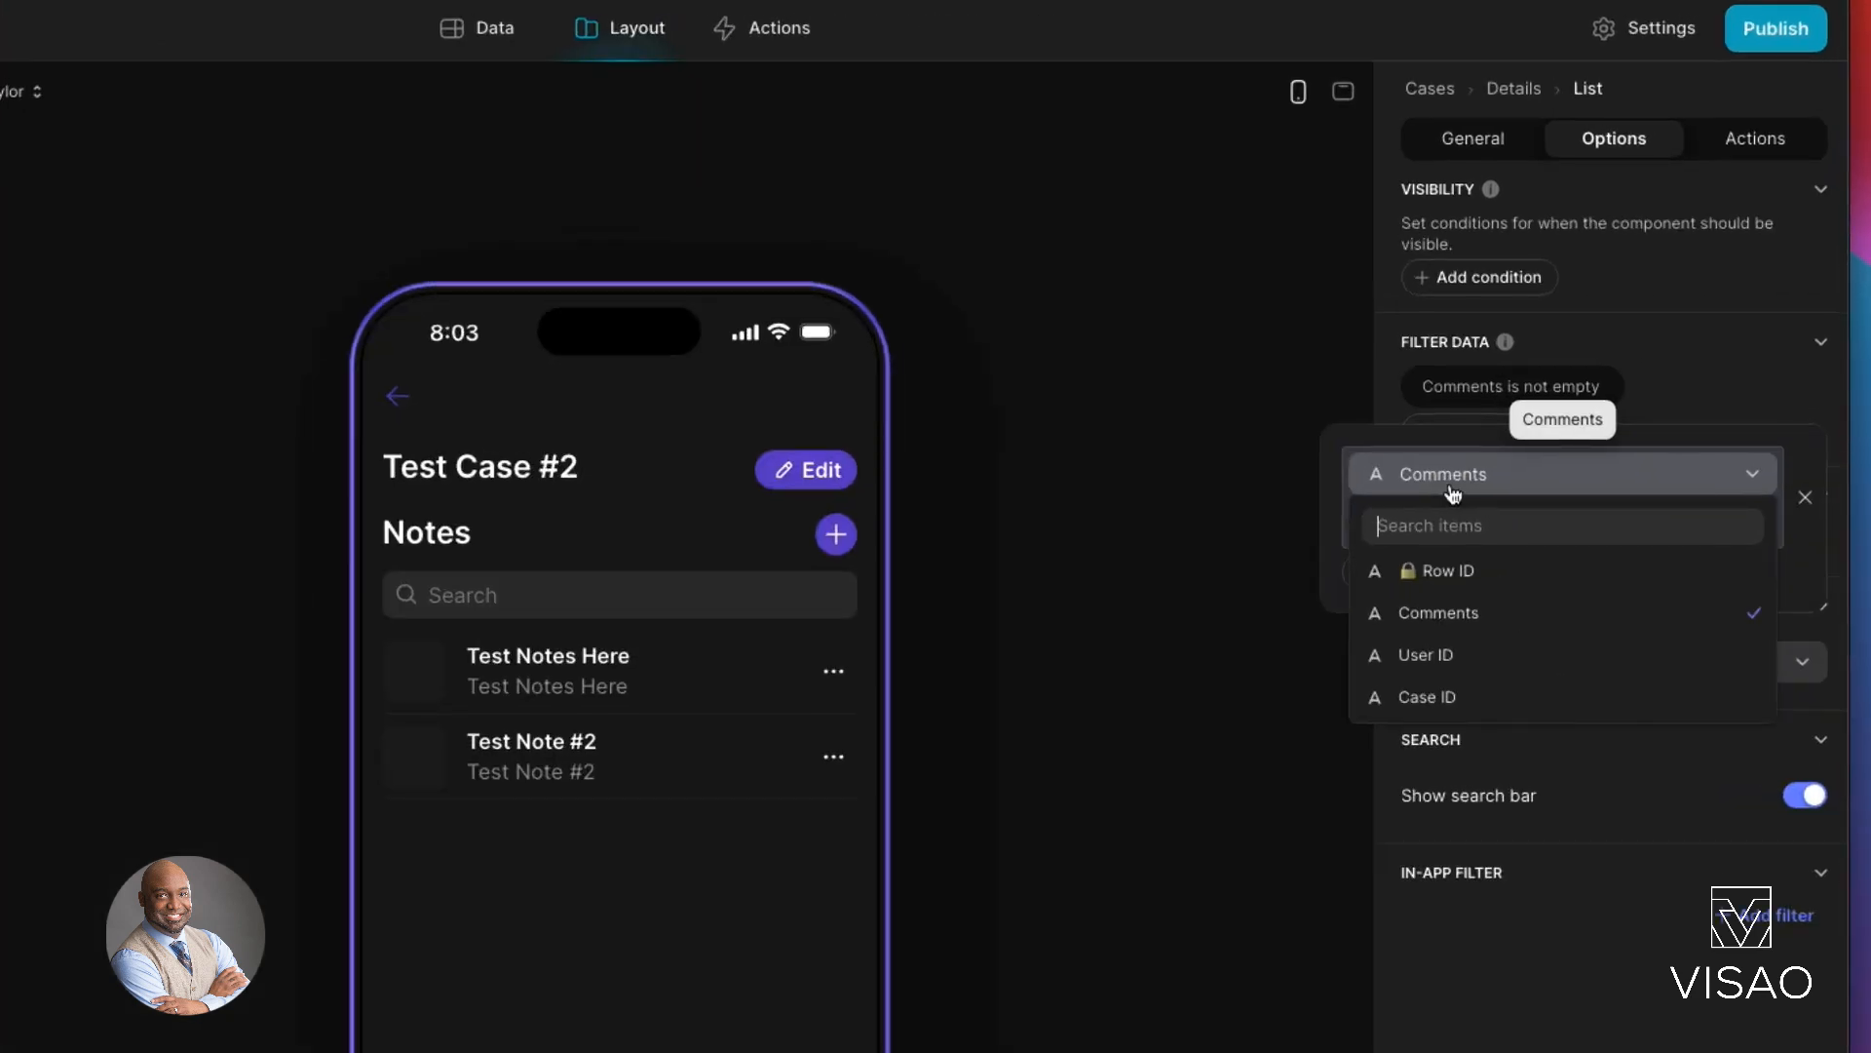
left_click(1443, 718)
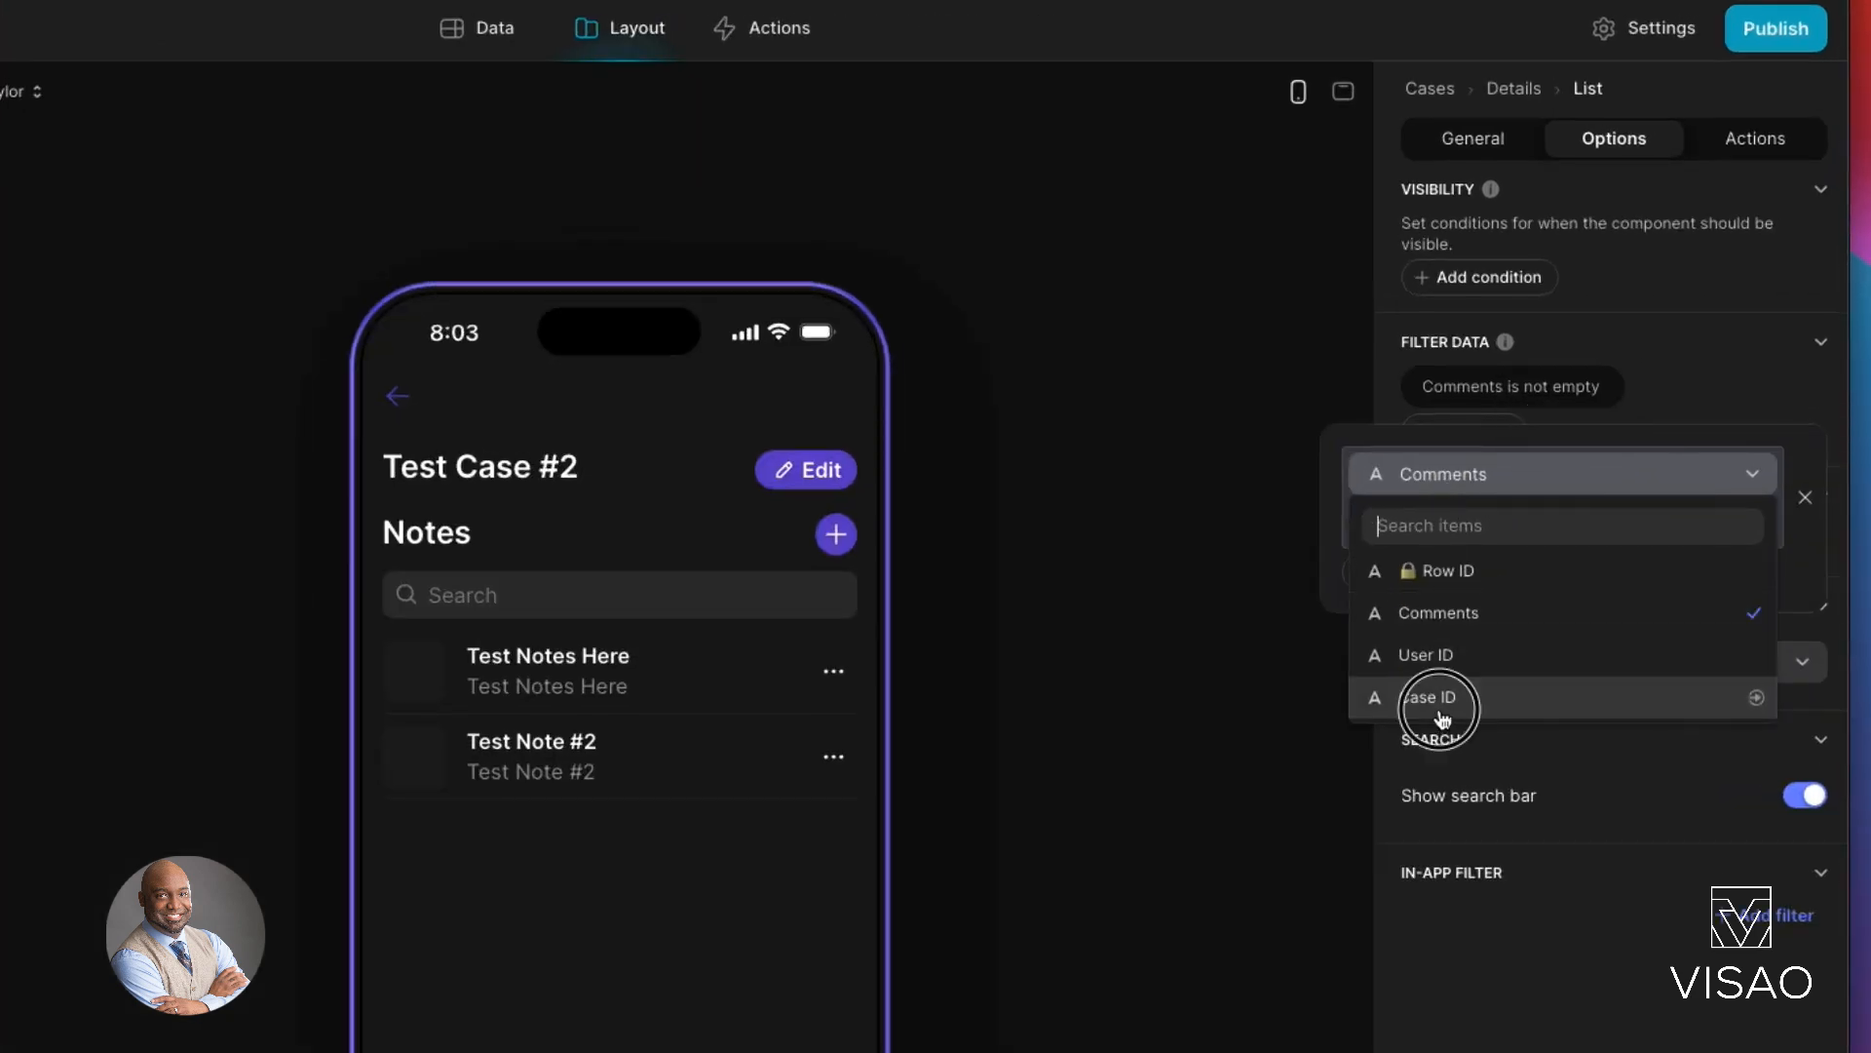
left_click(1531, 524)
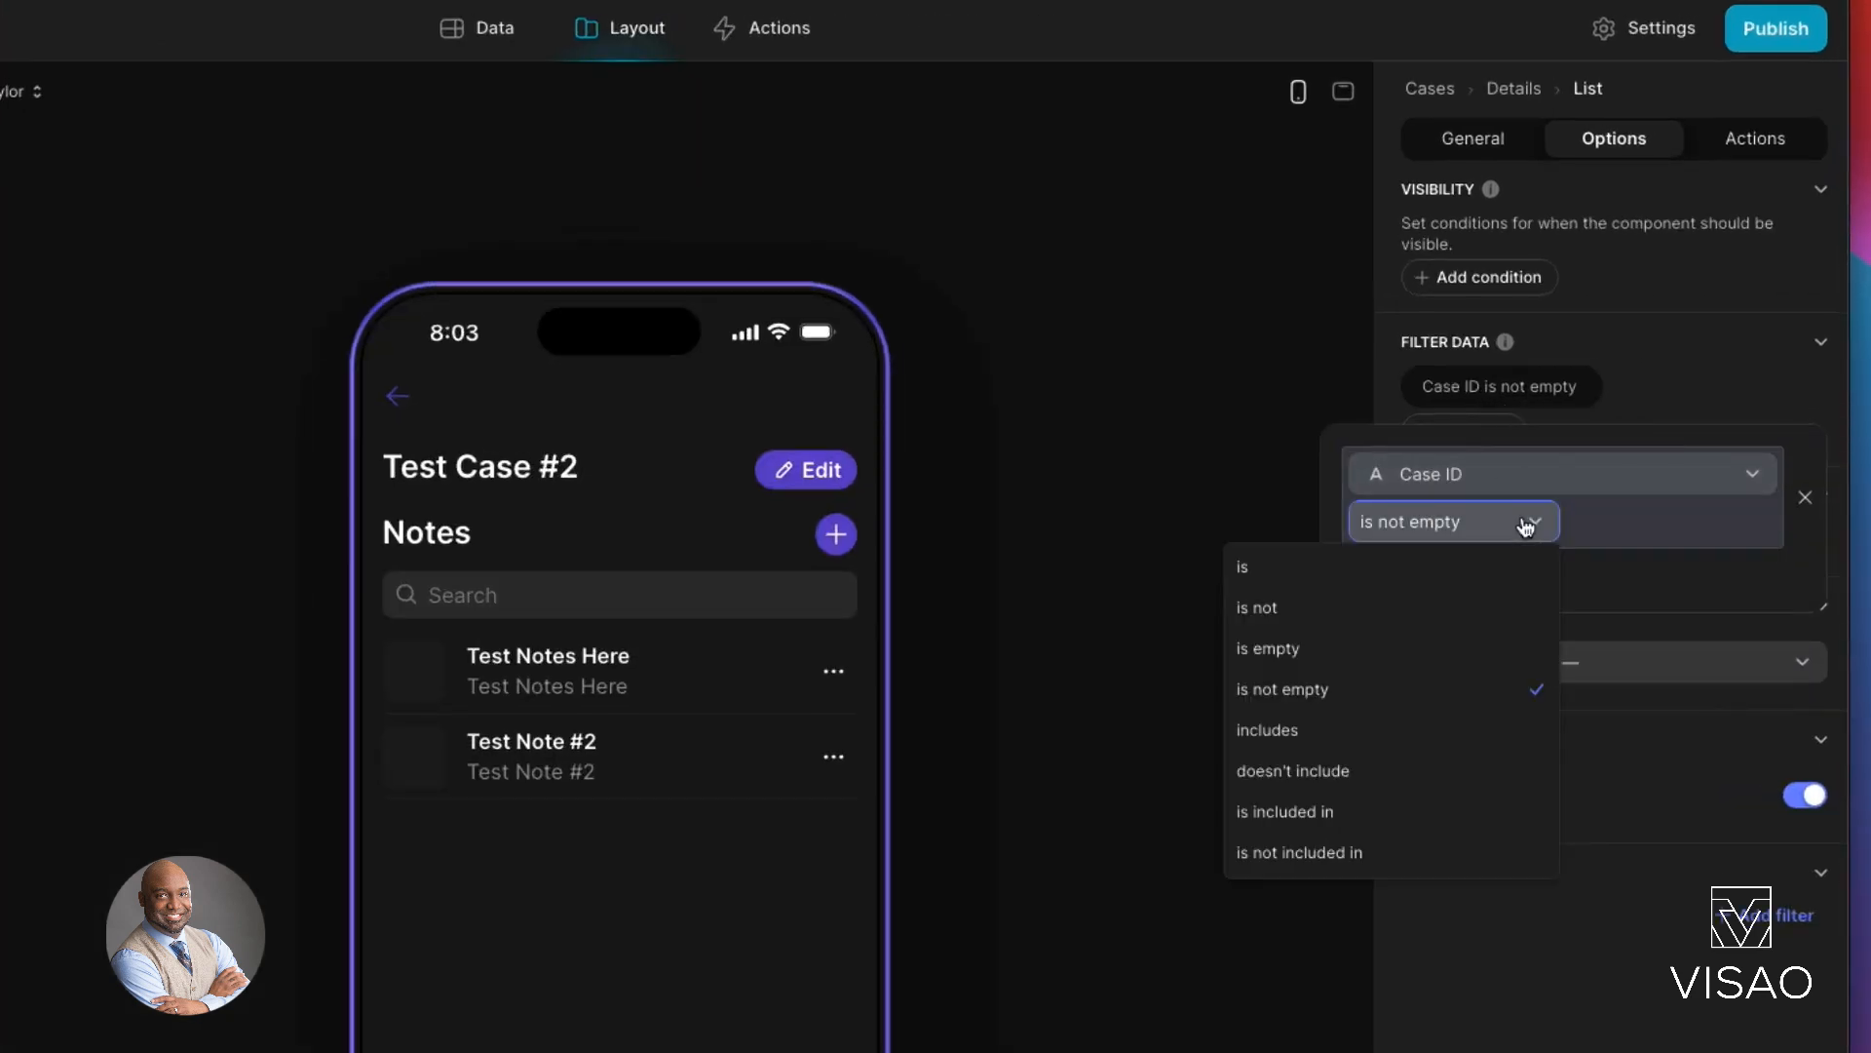
left_click(1428, 575)
left_click(1760, 523)
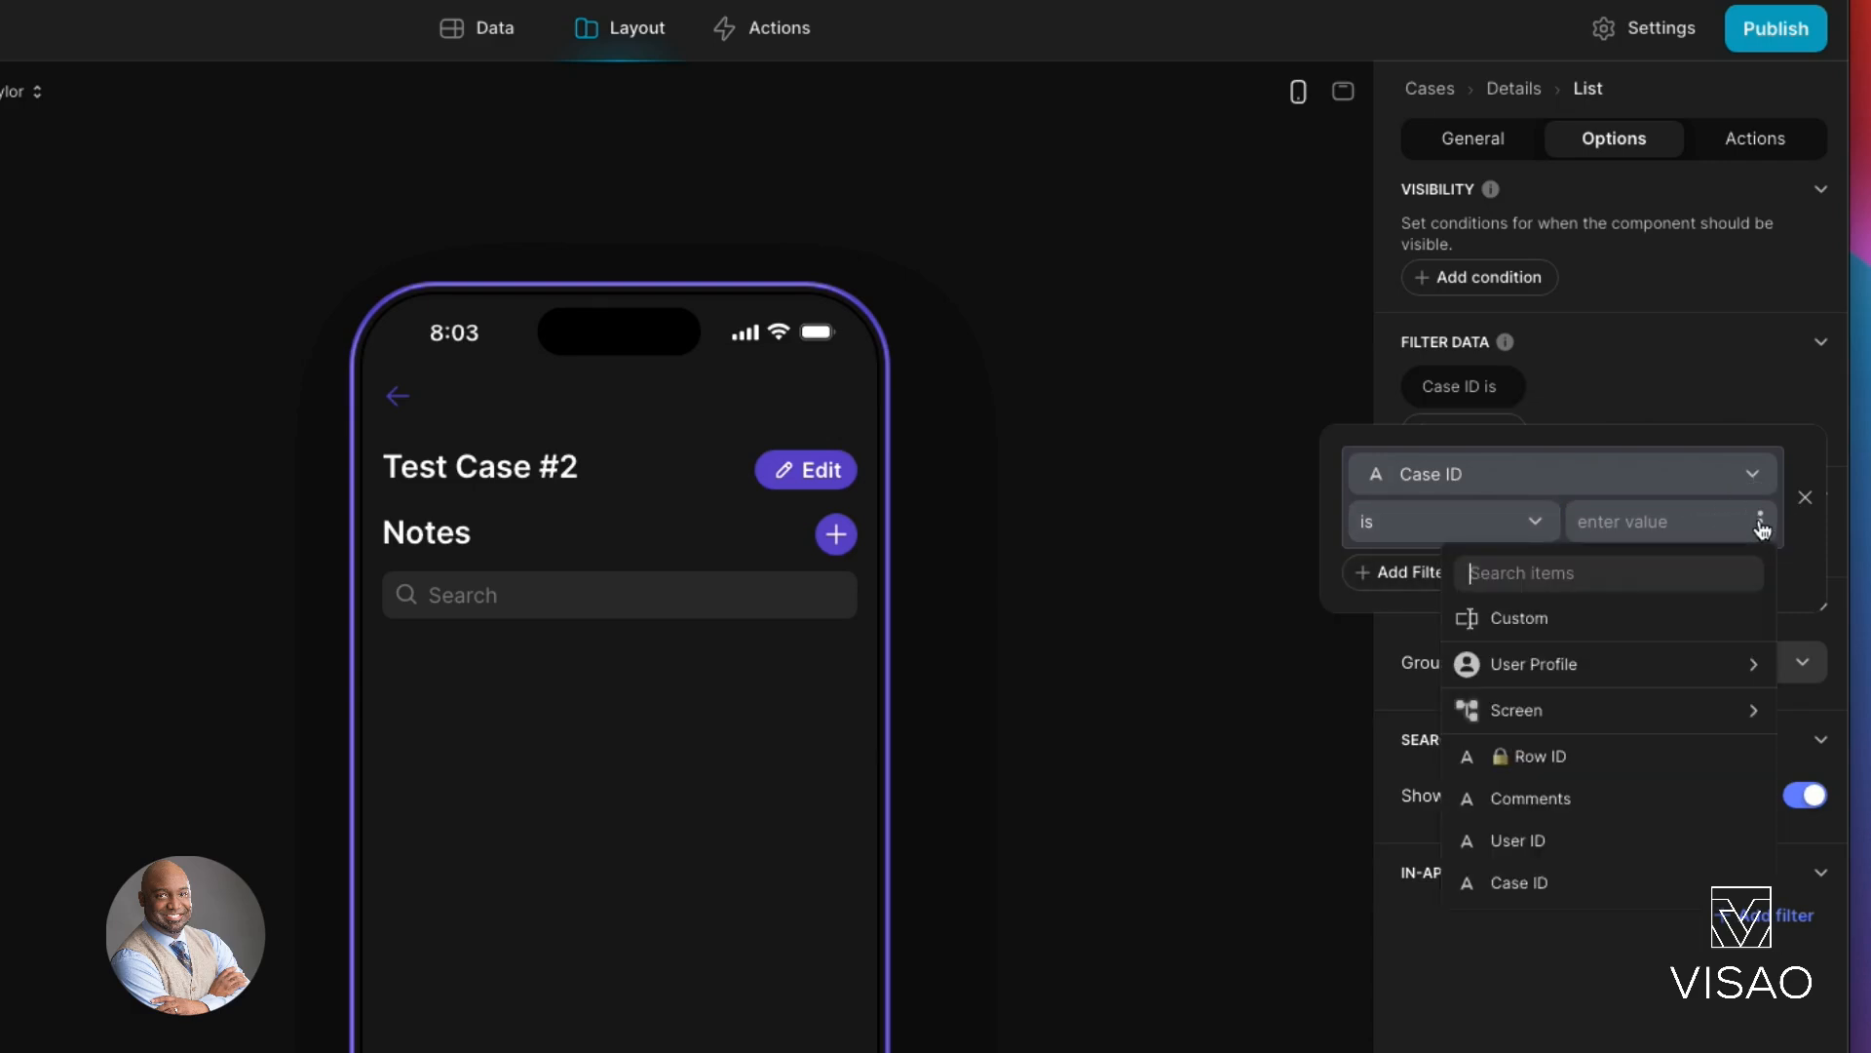
mouse_move(1612, 713)
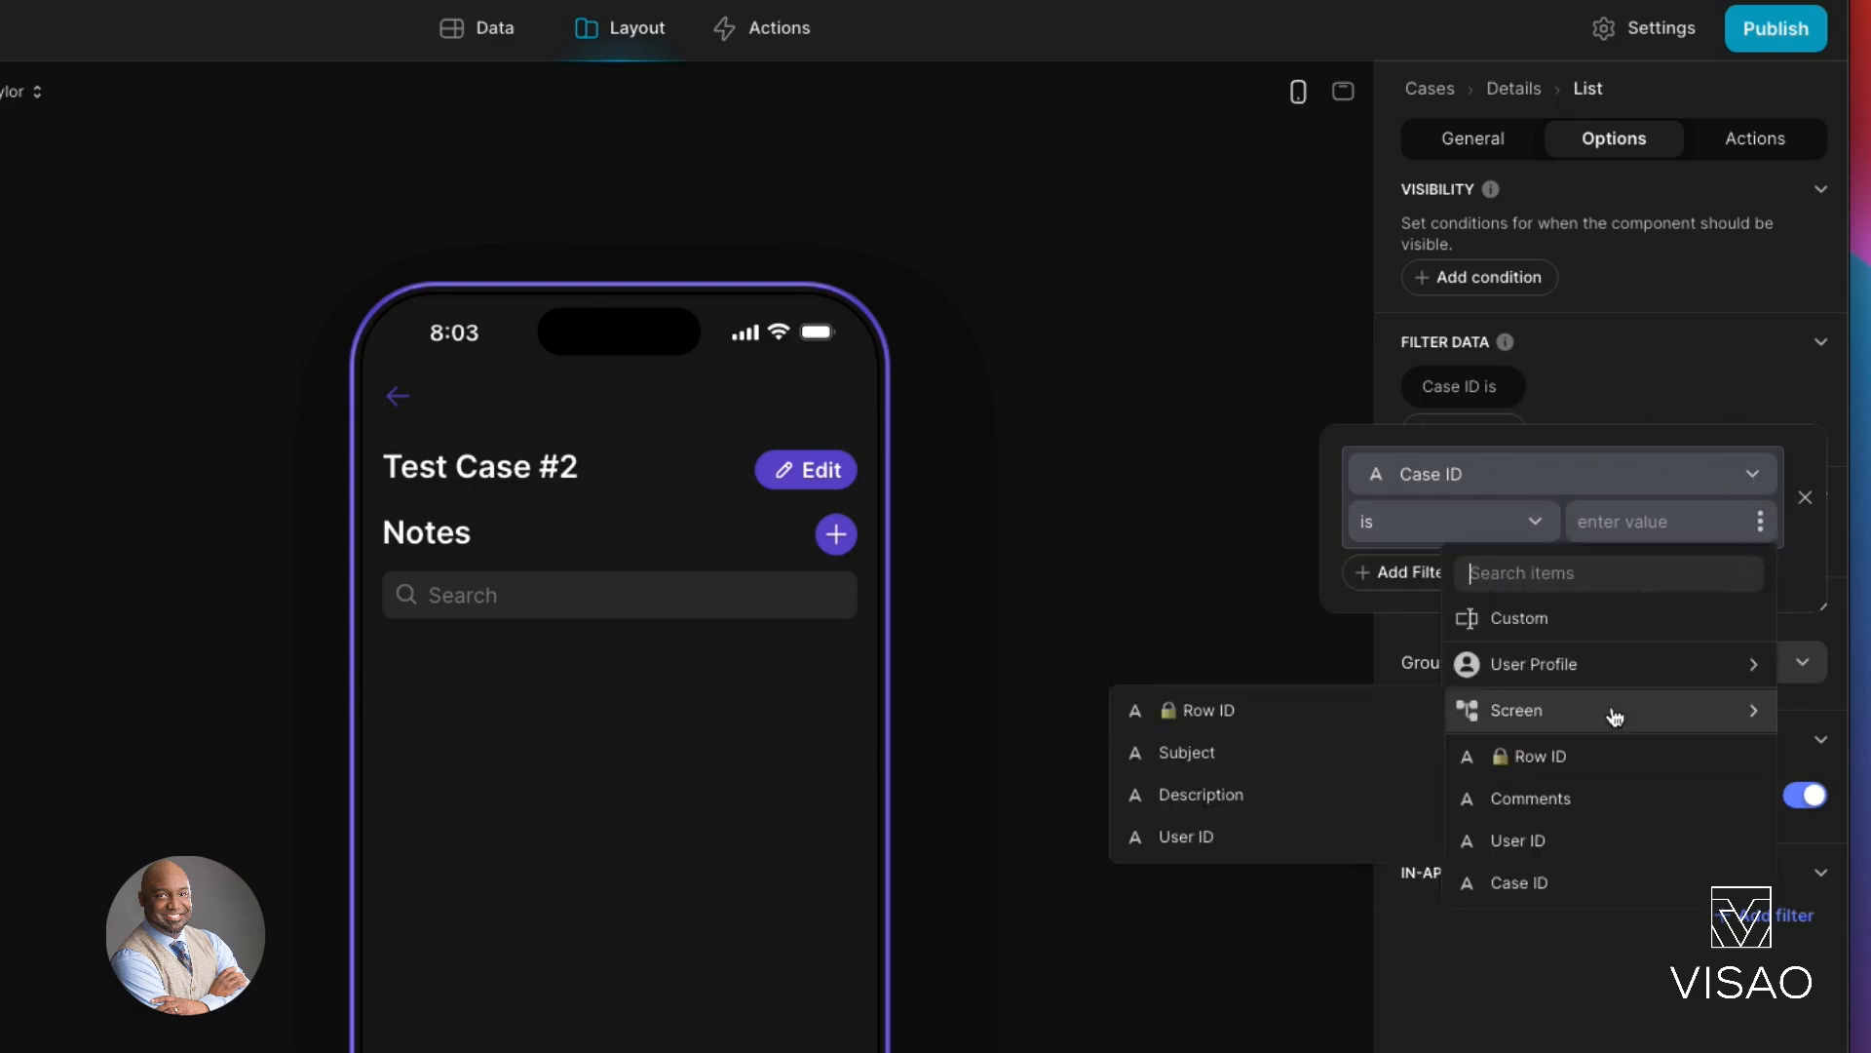
left_click(1336, 717)
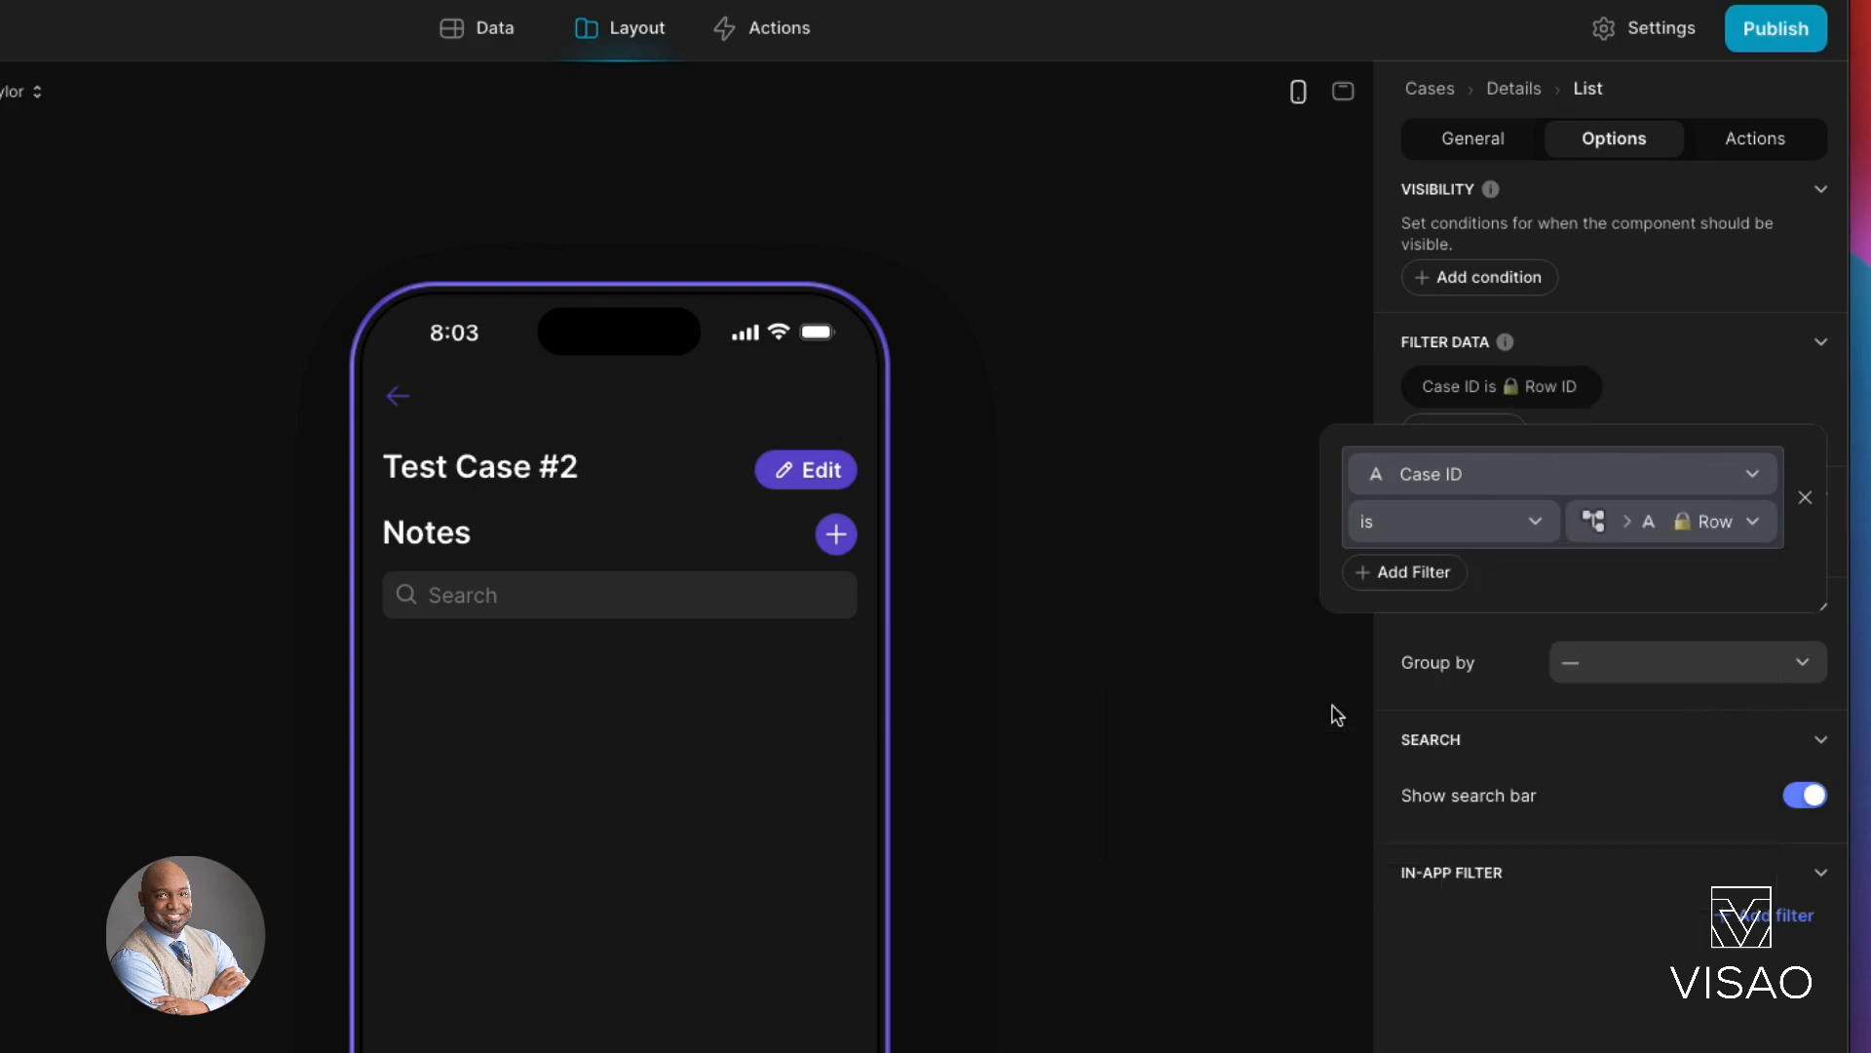
left_click(1683, 402)
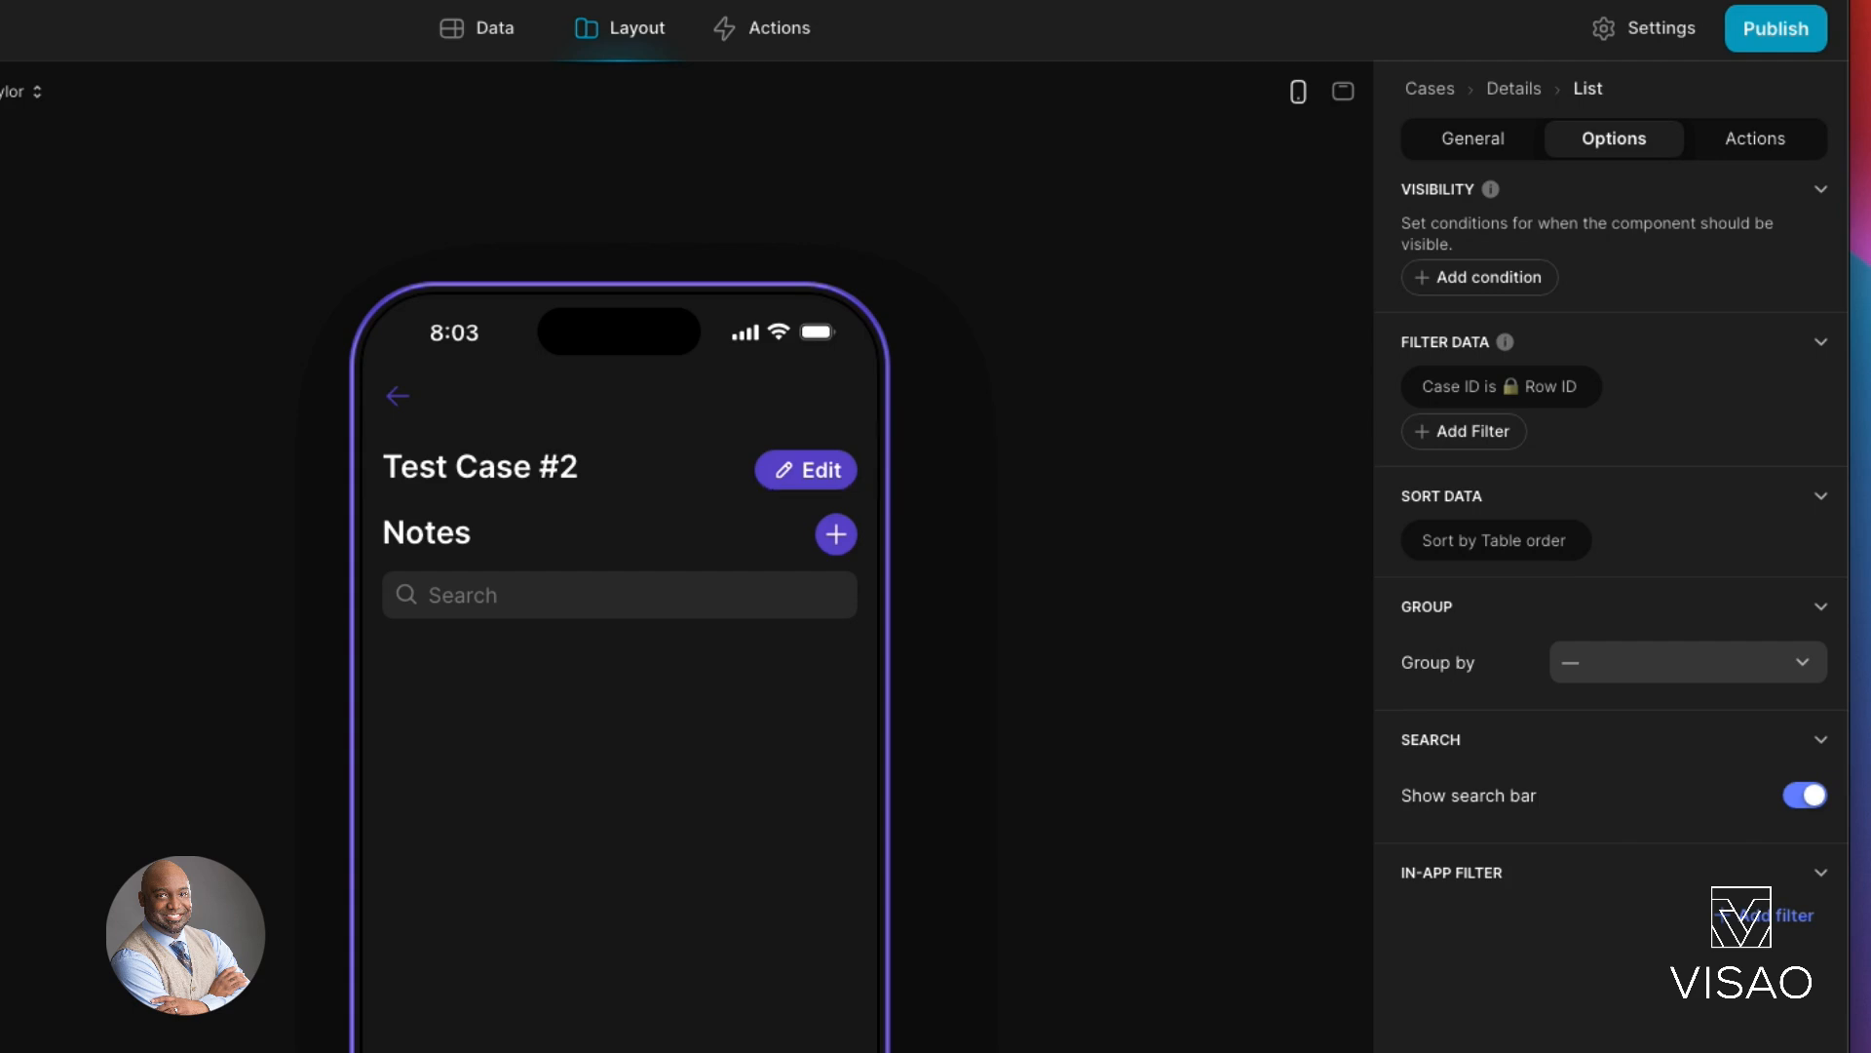
Step: Add an item labelled Description to the case screen's Fields component and link it to the Description column
left_click(270, 399)
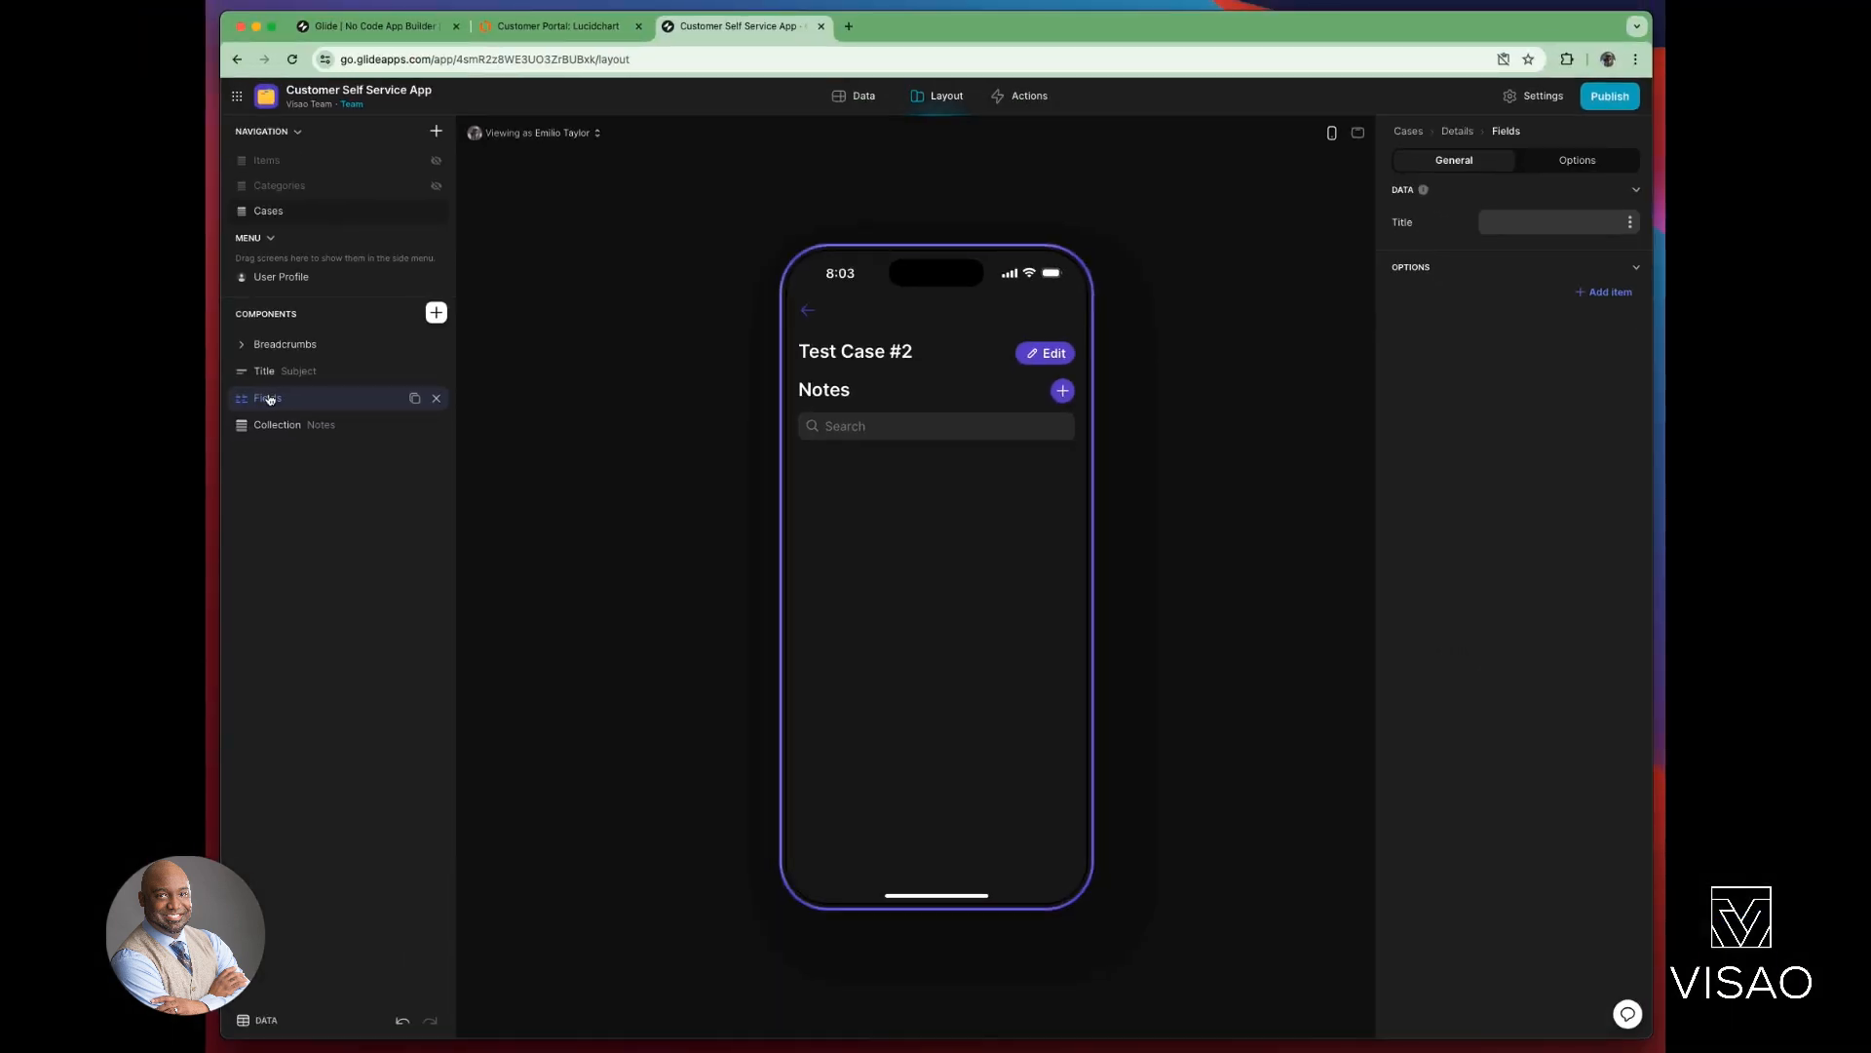
left_click(1618, 291)
left_click(1459, 301)
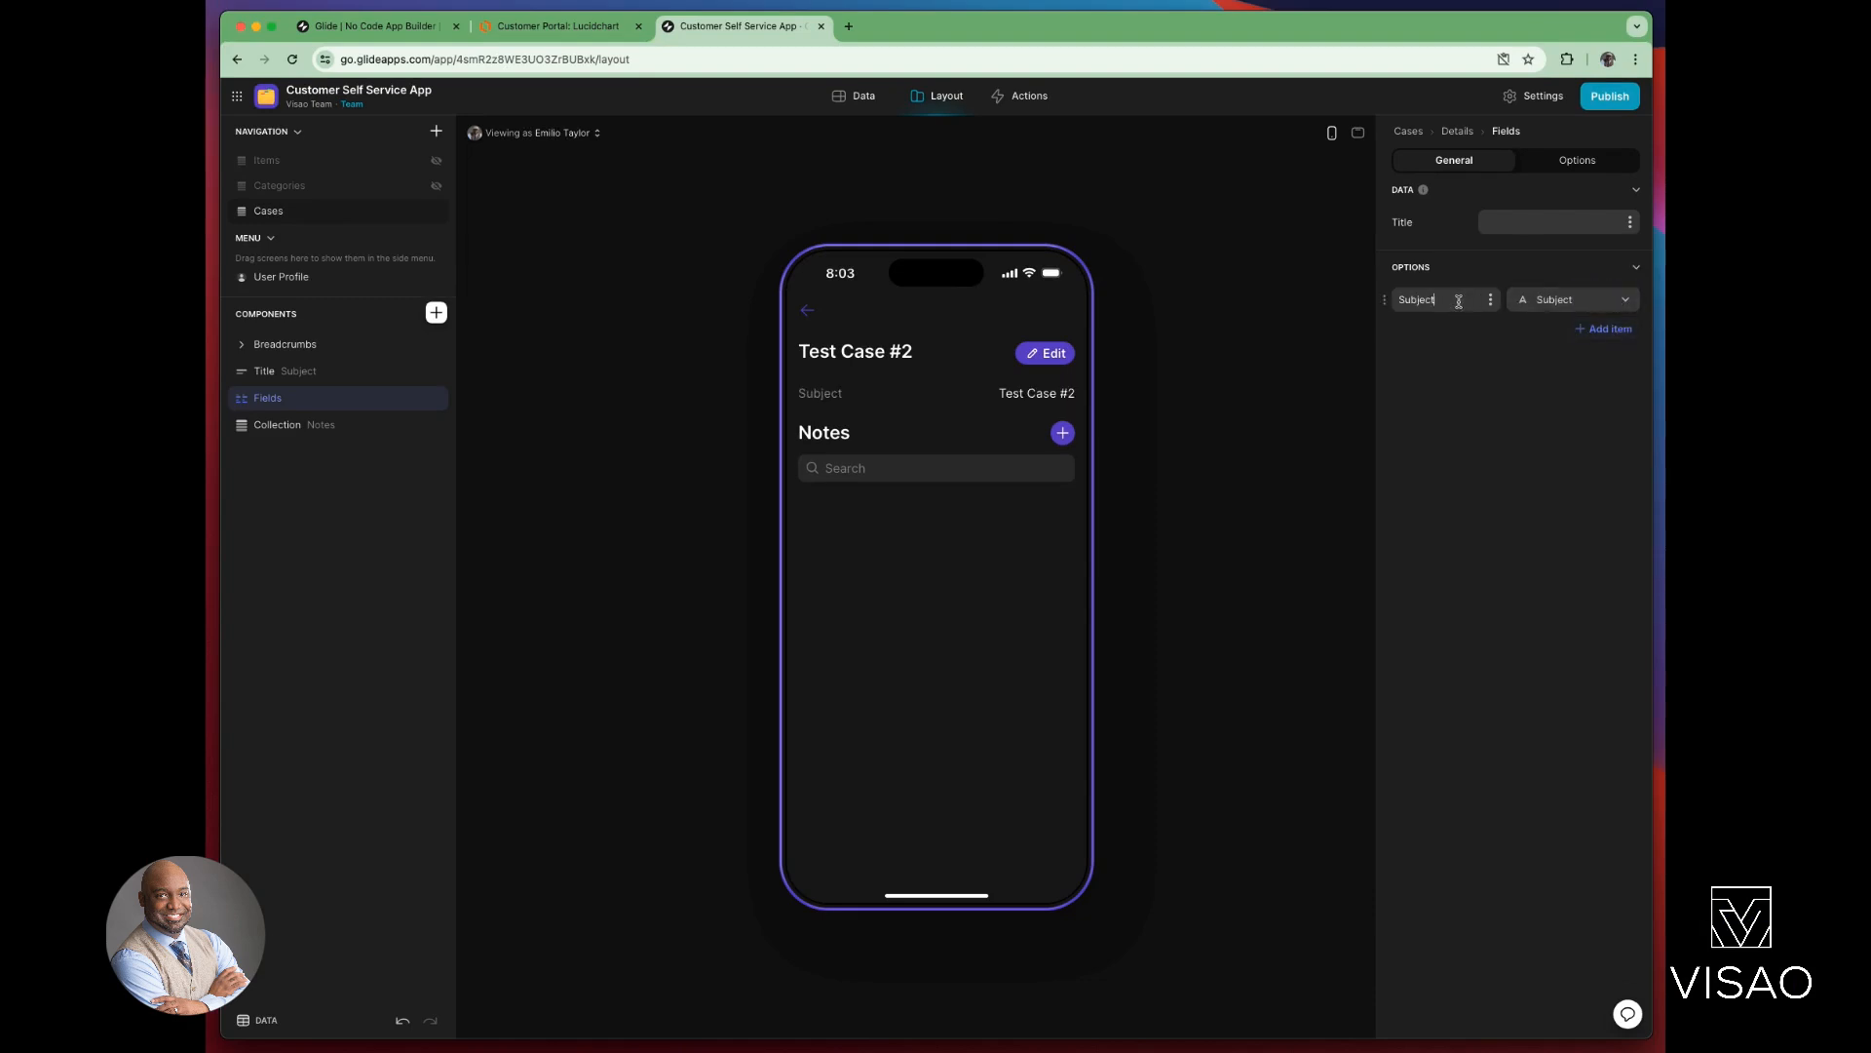
left_click_drag(1457, 302, 1362, 303)
type("Description")
left_click(1528, 309)
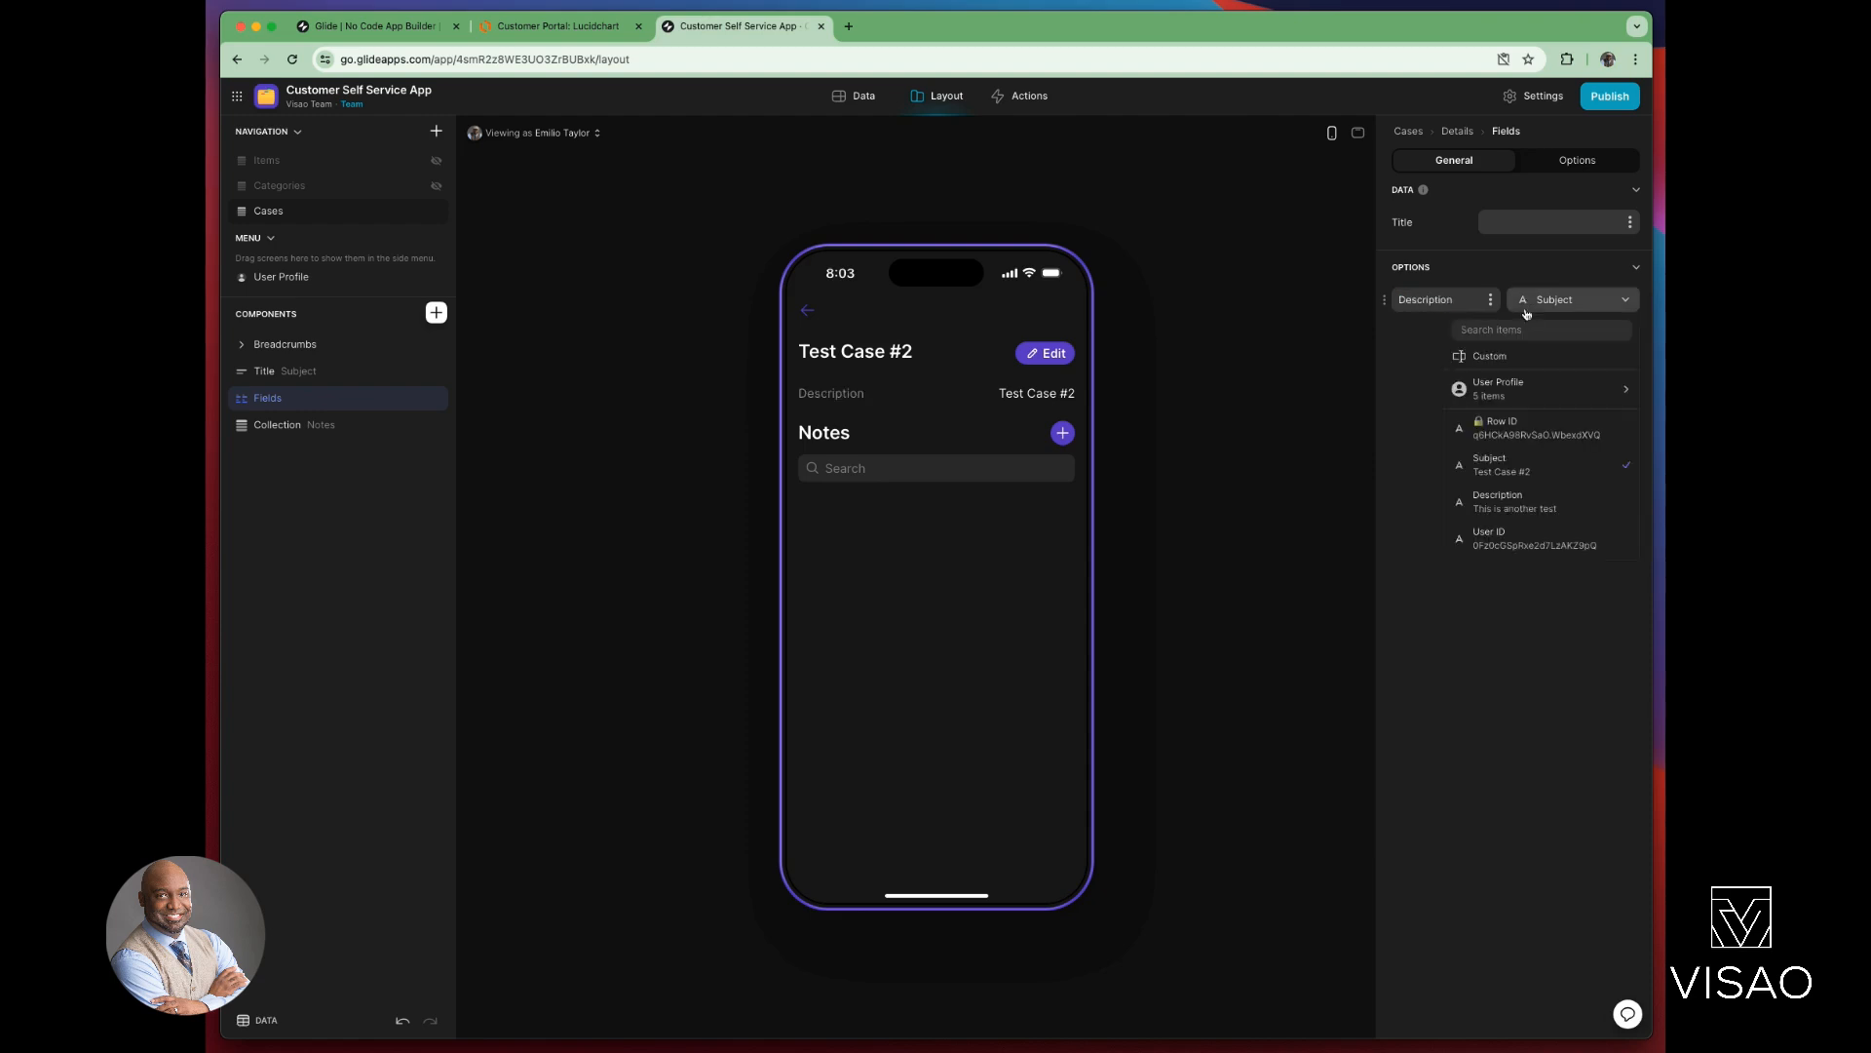
left_click(1515, 499)
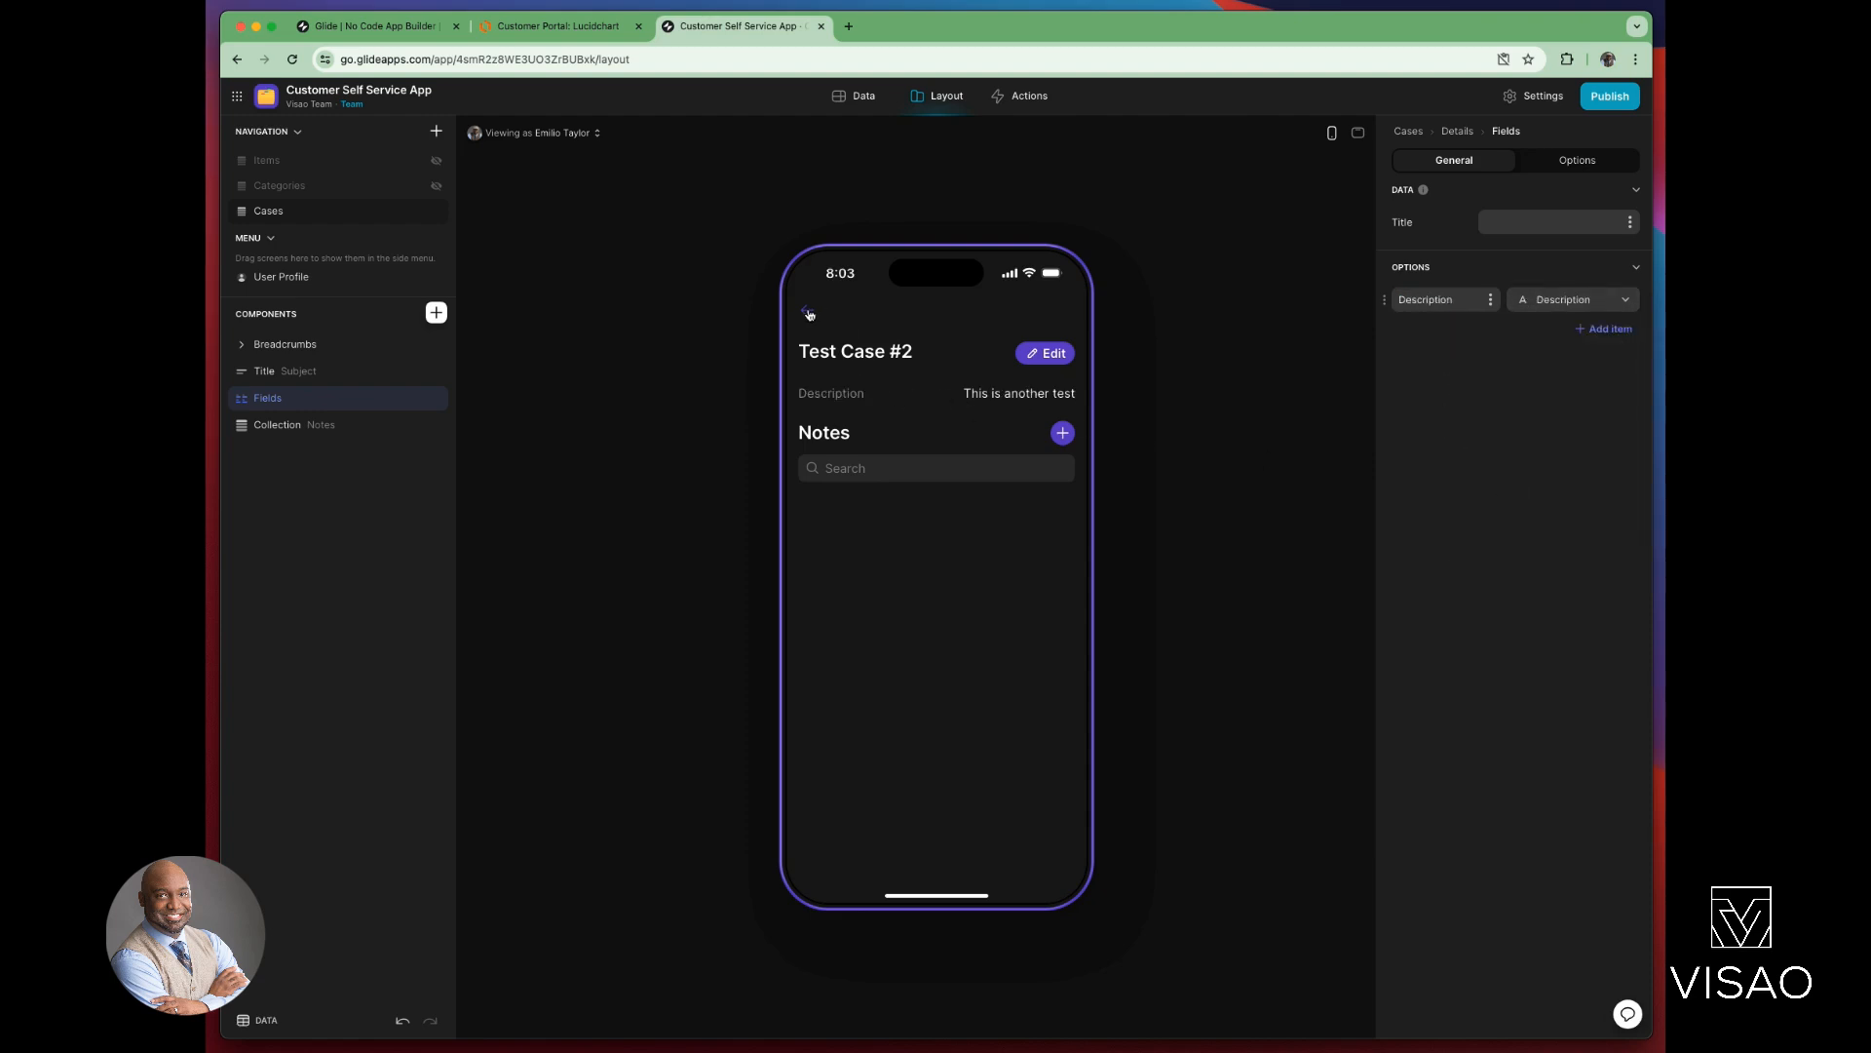
Step: Submit a new note on Test Case #2 with the comment Notes for this case here!
left_click(1062, 433)
left_click(900, 758)
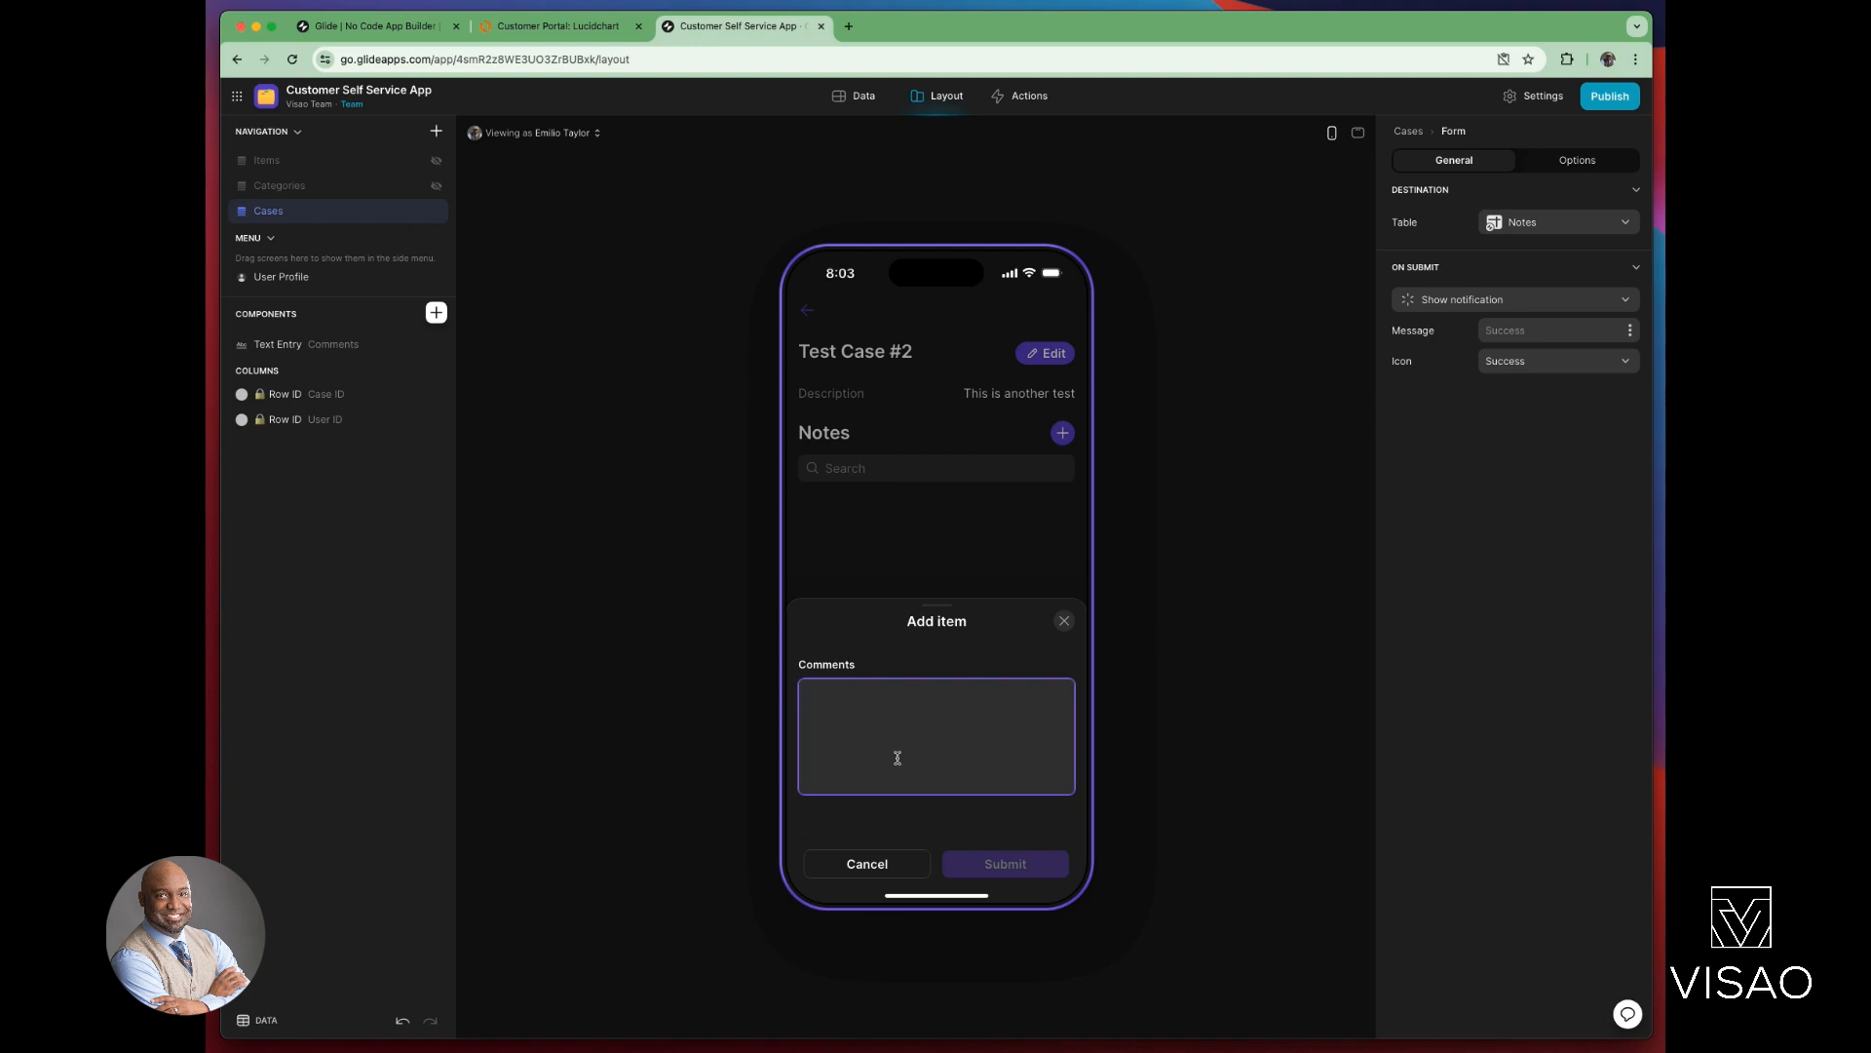
type("Notes for t")
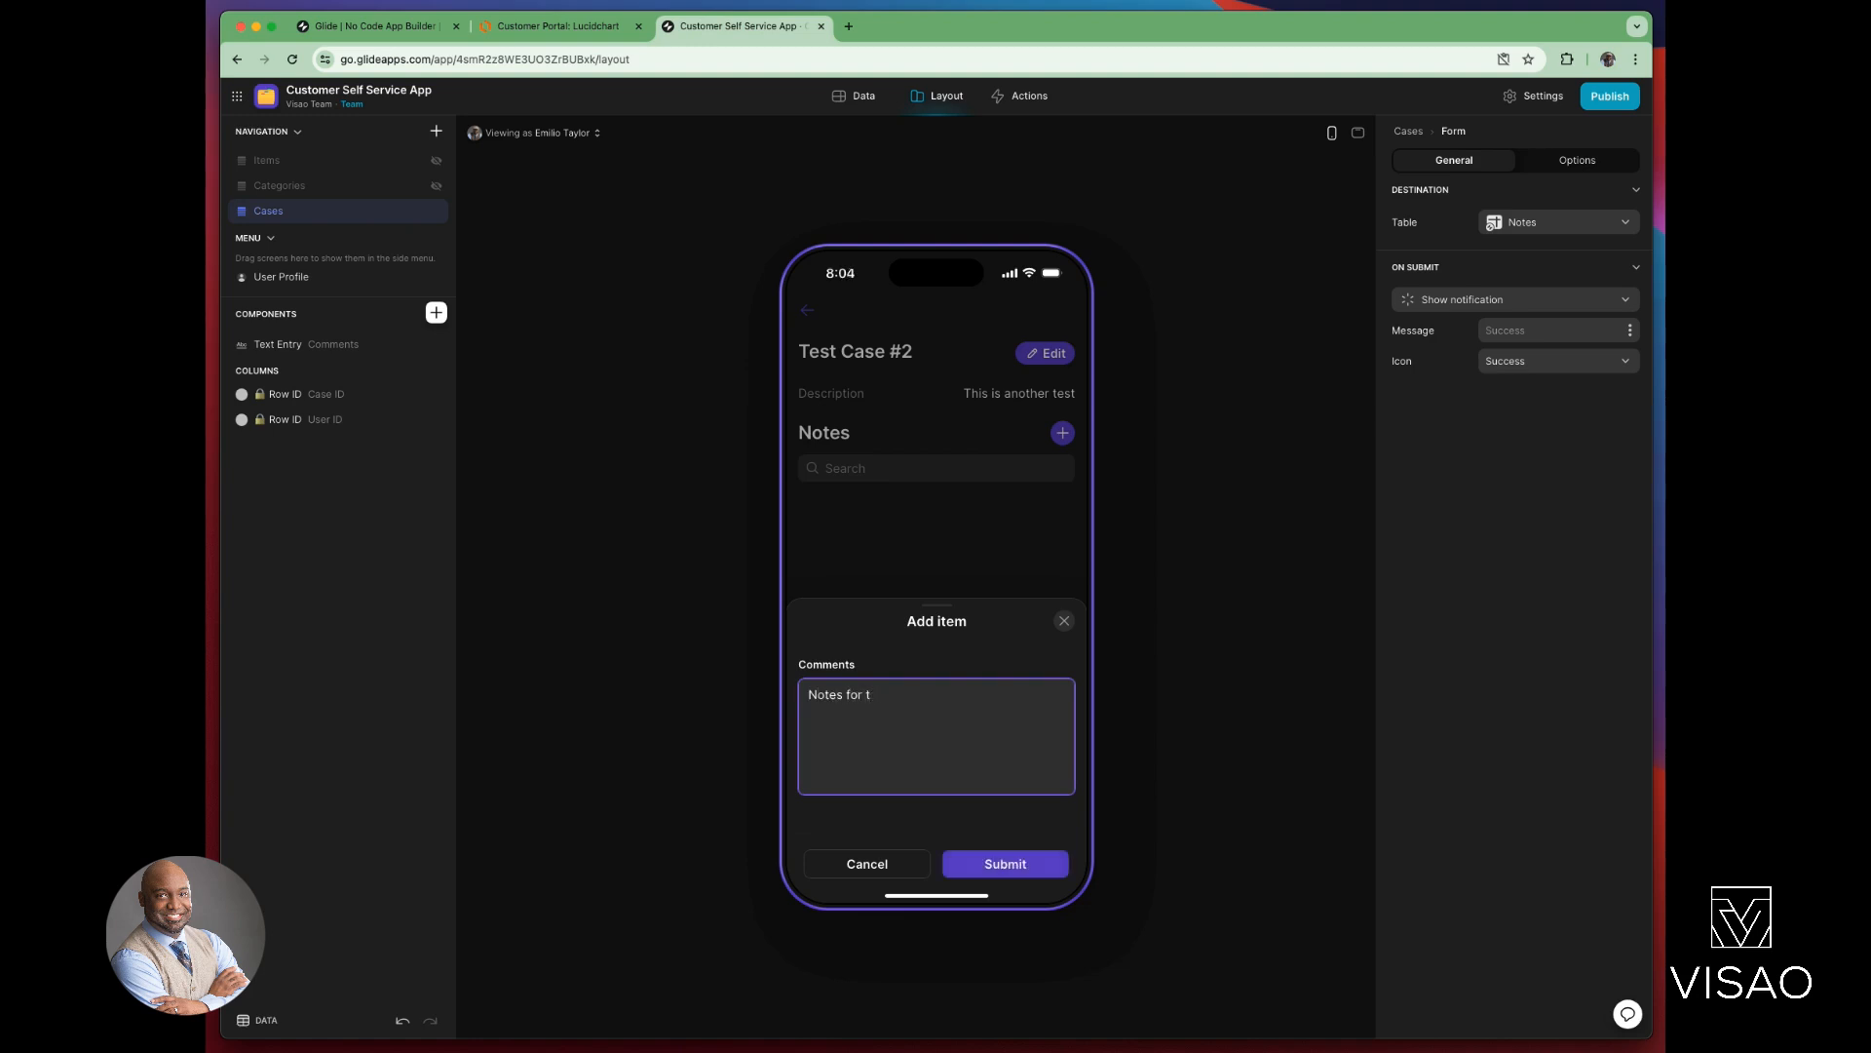
type("his case here!")
left_click(1019, 869)
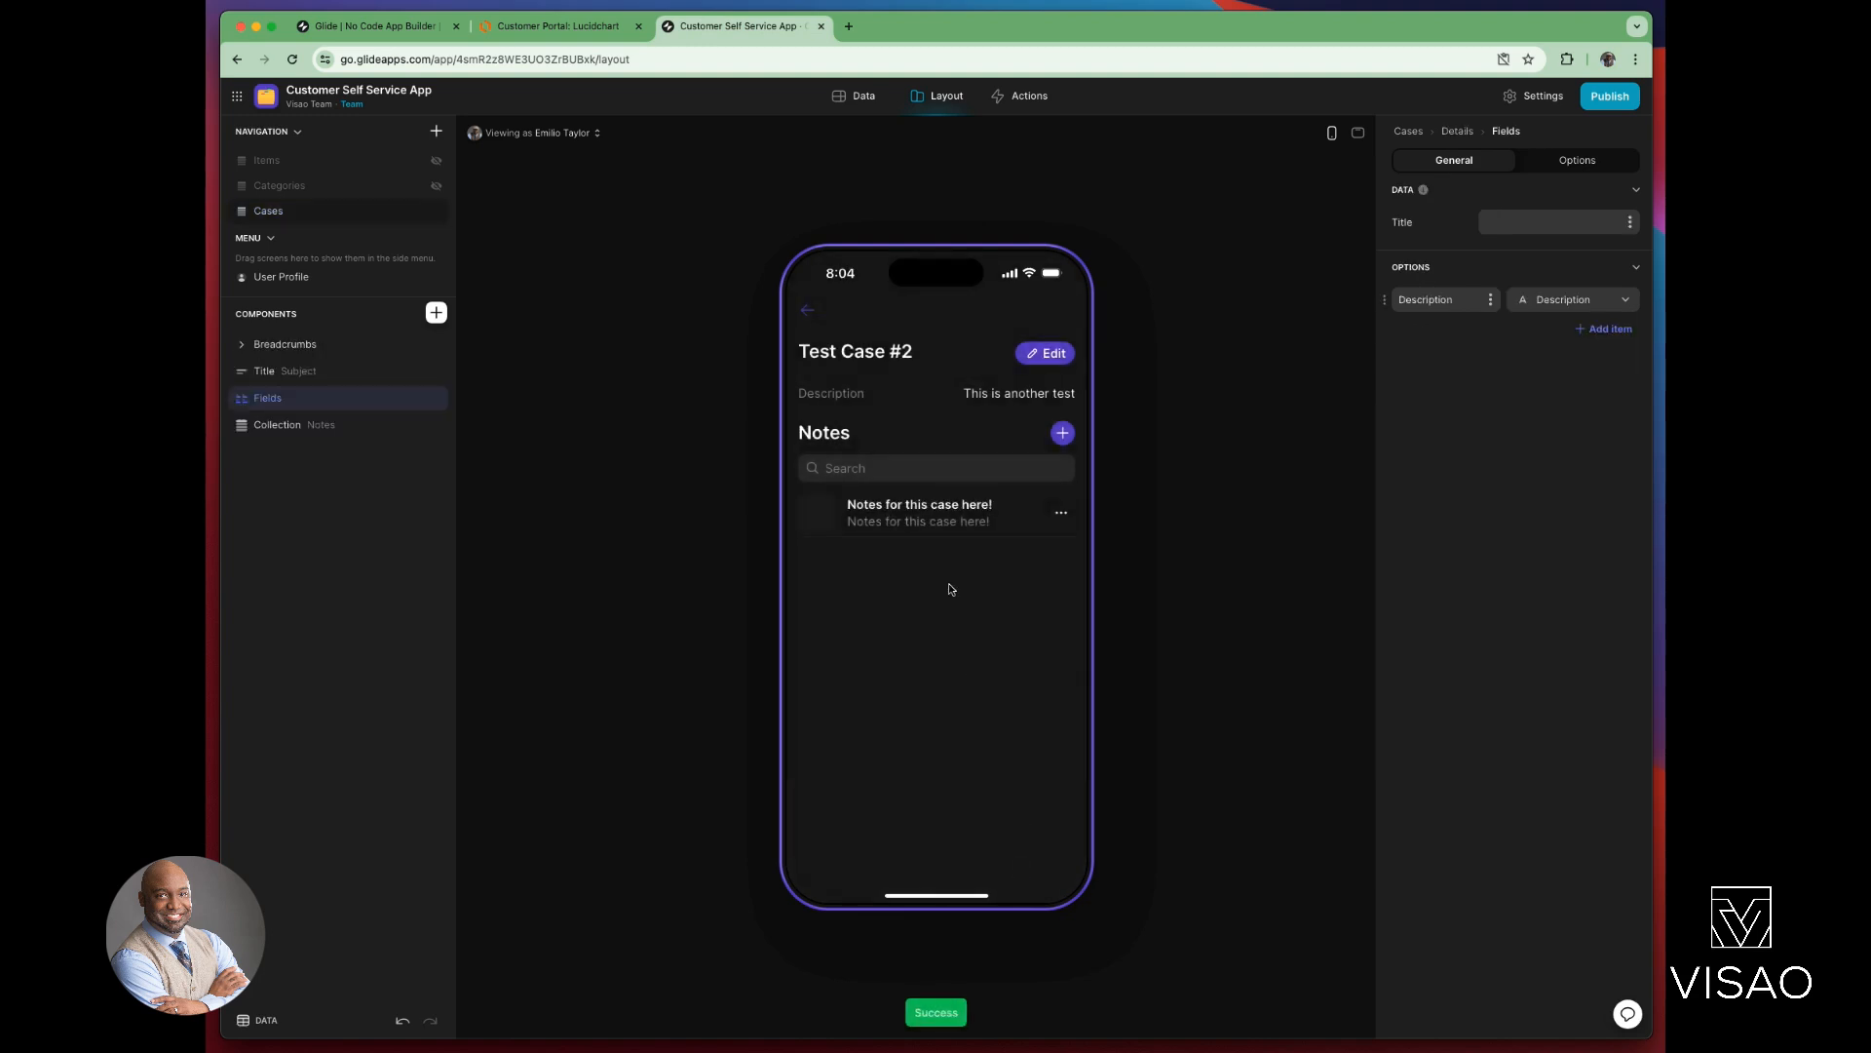